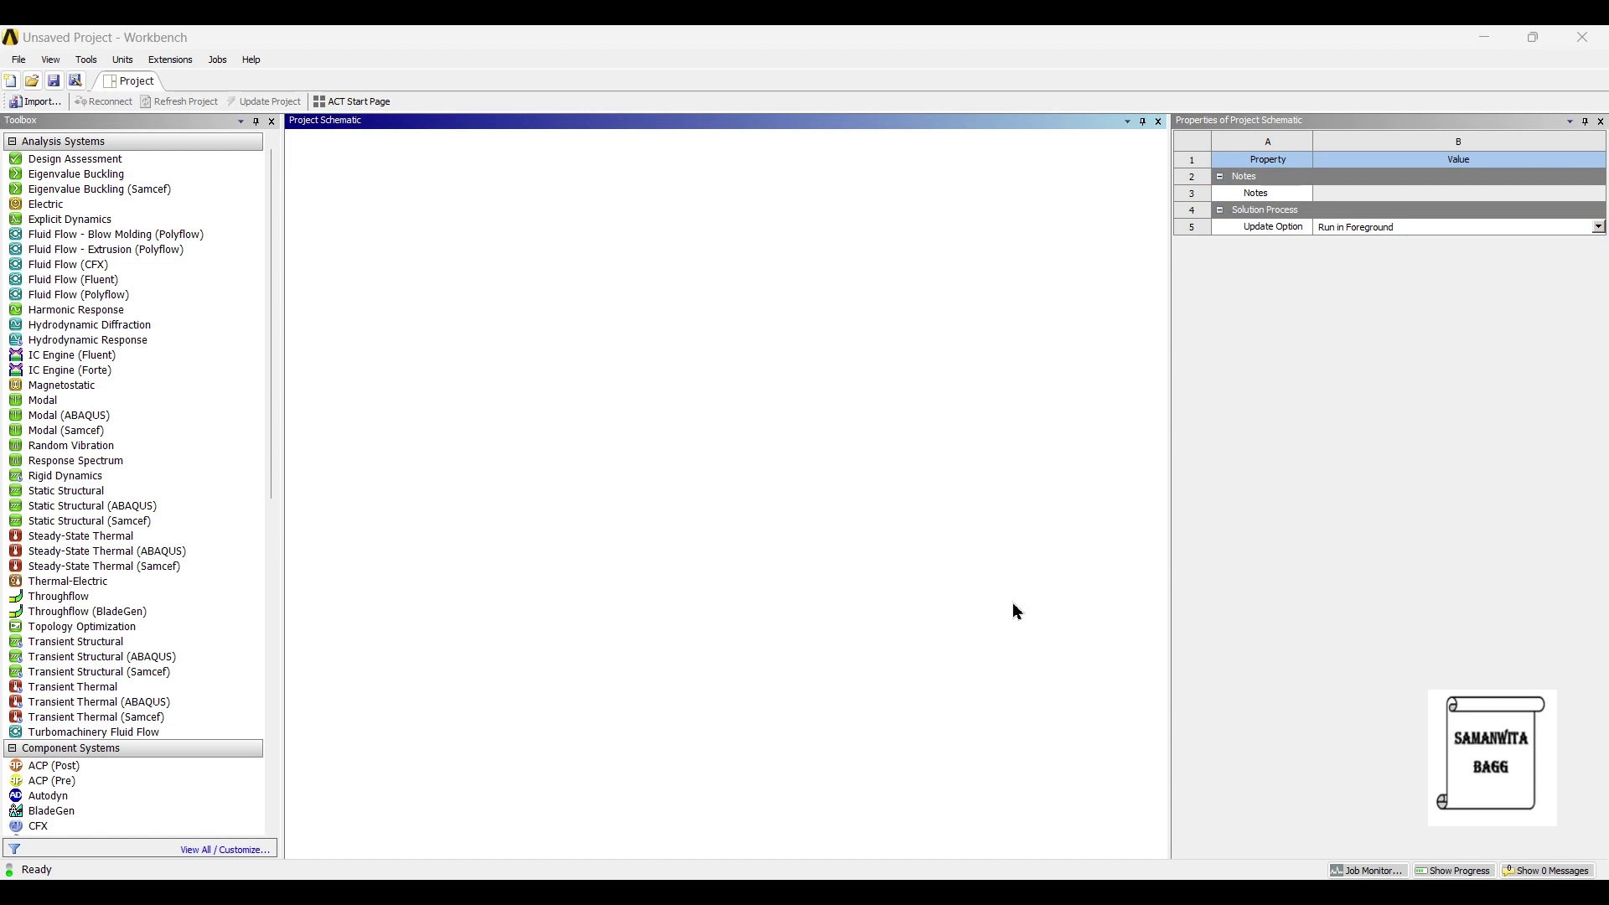
Step: Add a Static Structural analysis system to the project with its default name
left_click(994, 797)
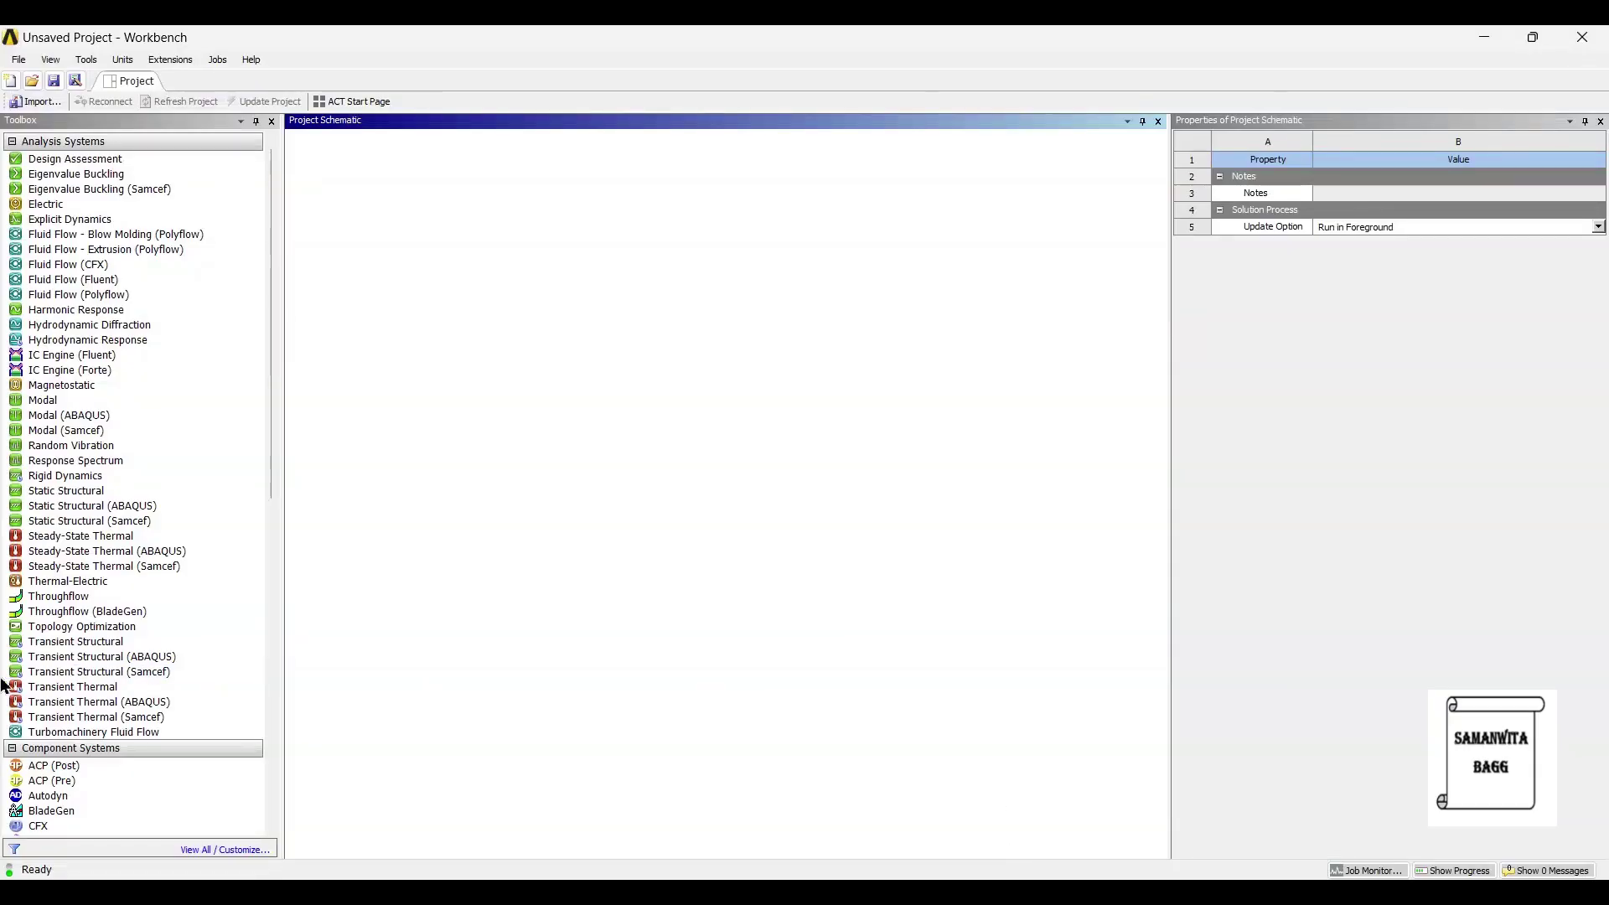
left_click_drag(90, 498, 651, 387)
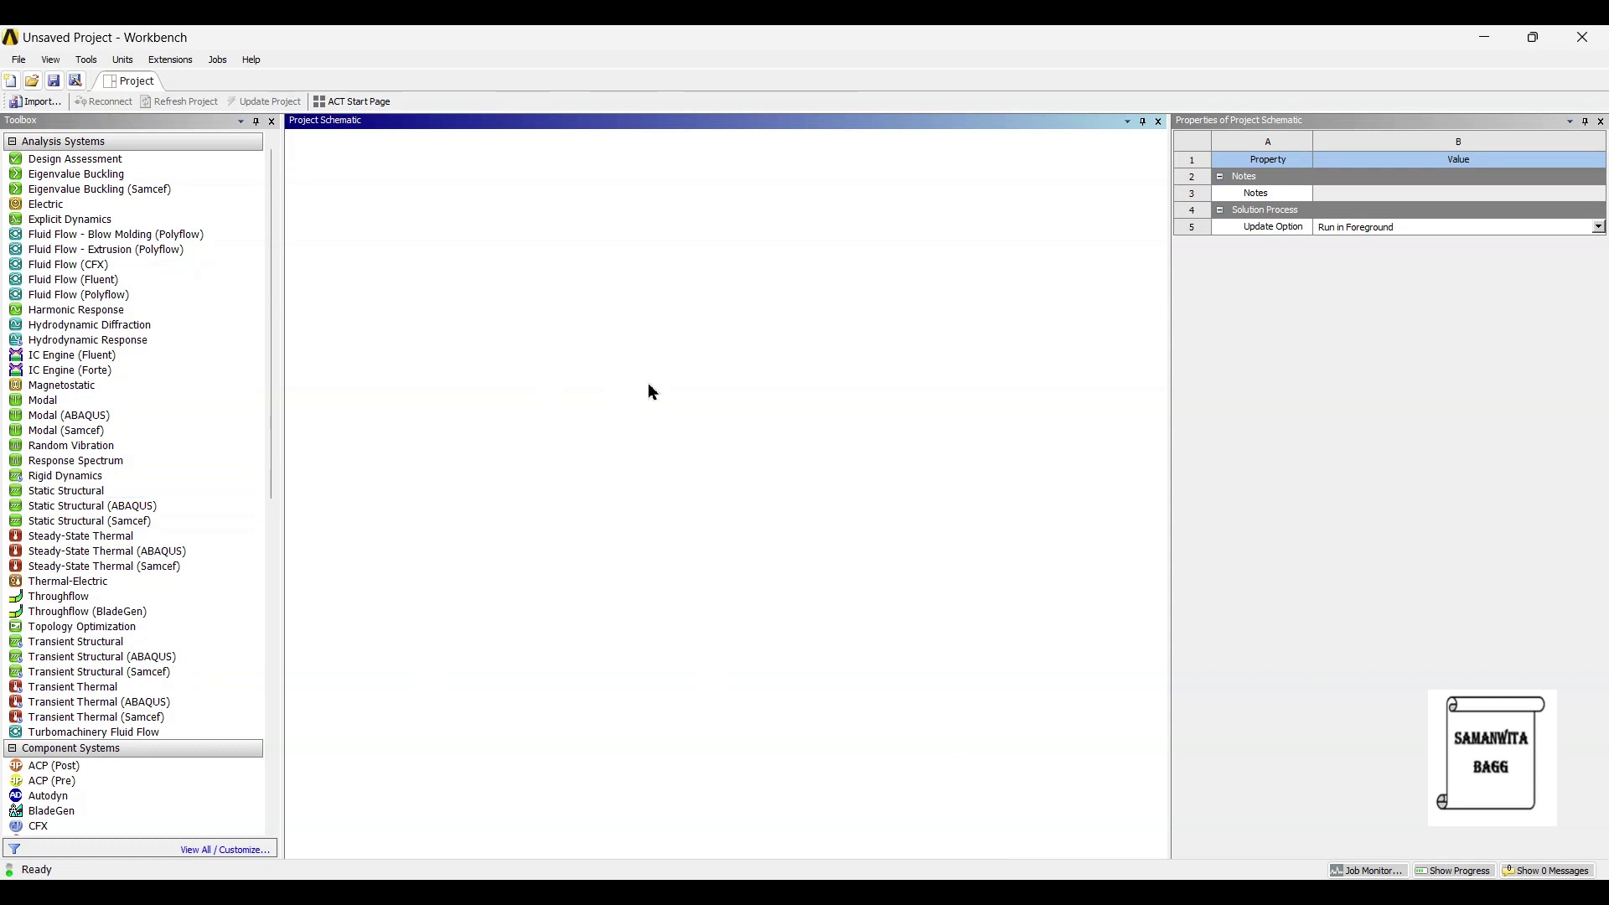
key("Return")
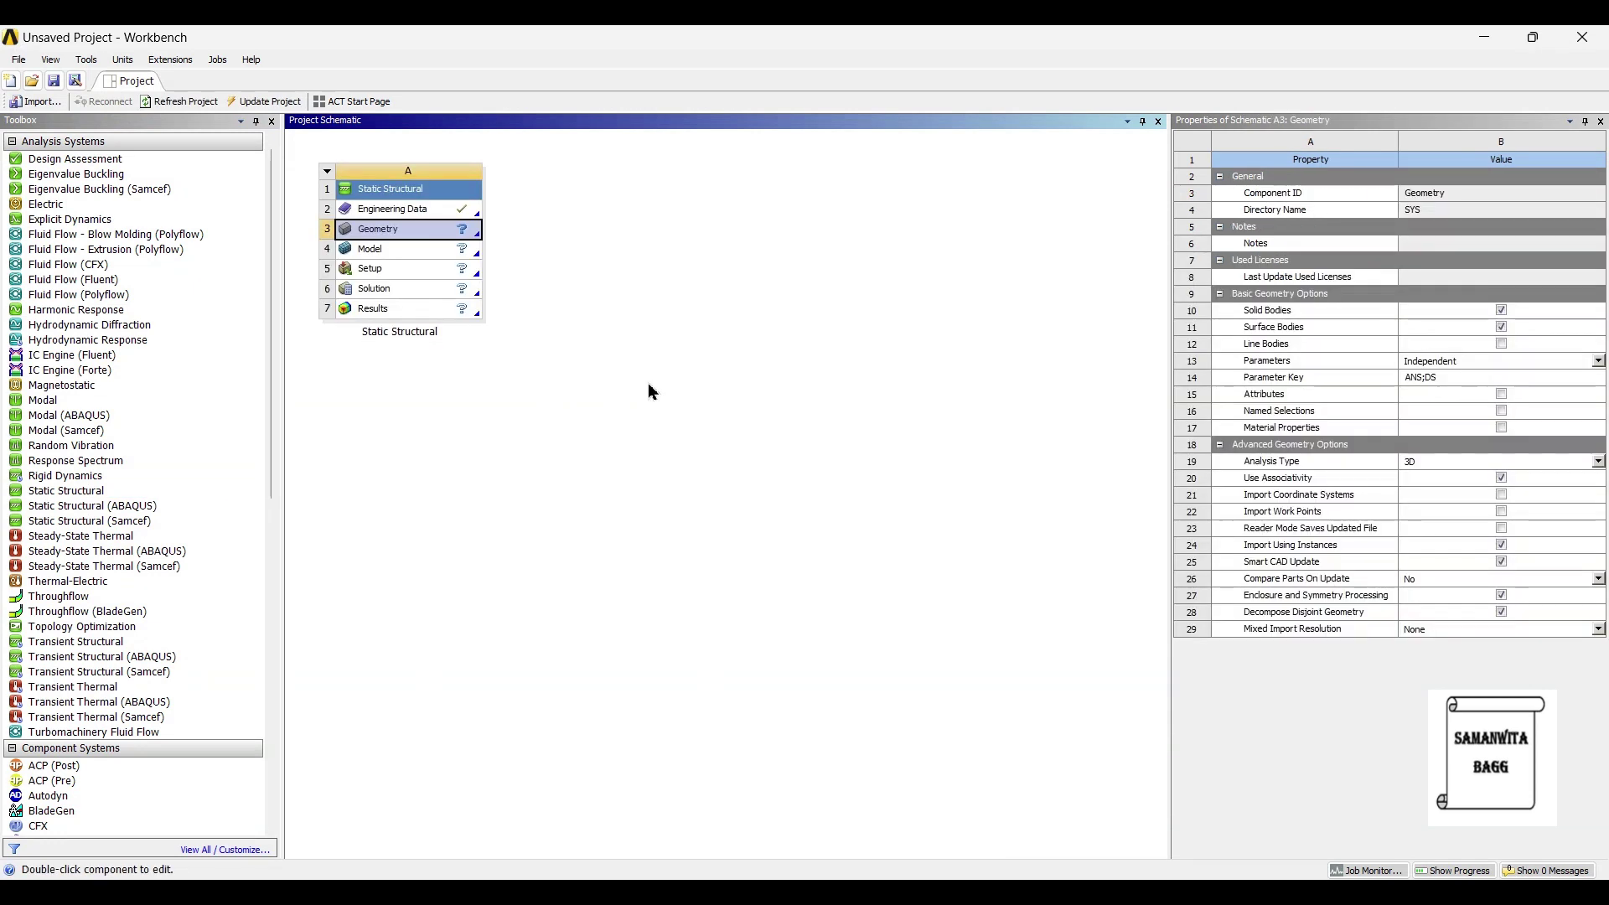
Step: Add Aluminum Alloy from General Materials to the system's Engineering Data
double_click(417, 211)
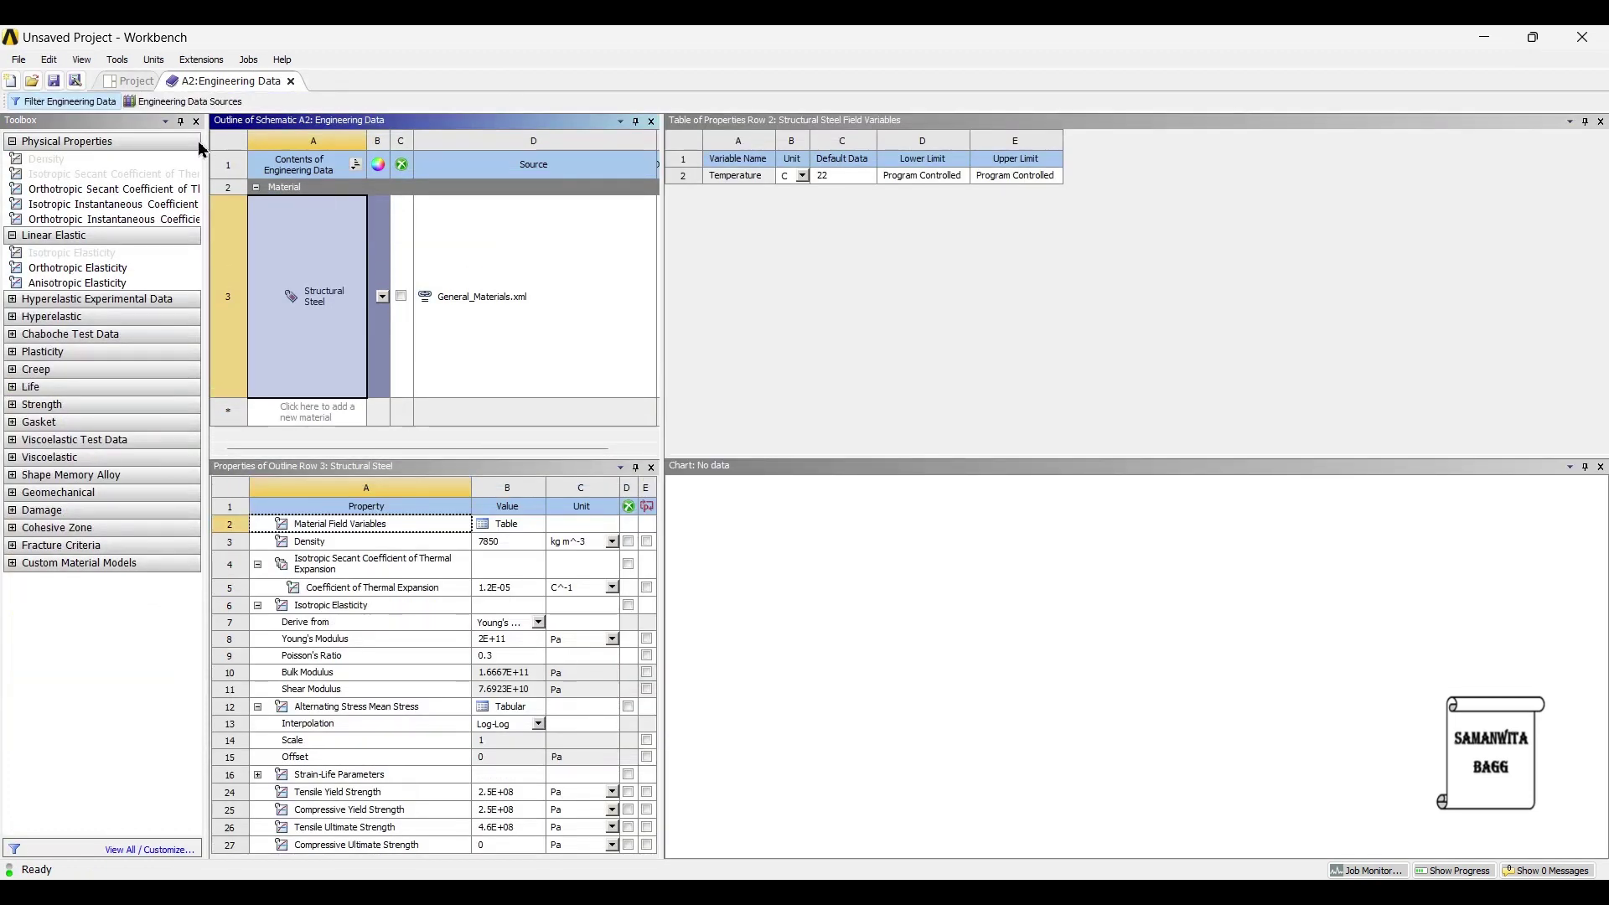
left_click(189, 101)
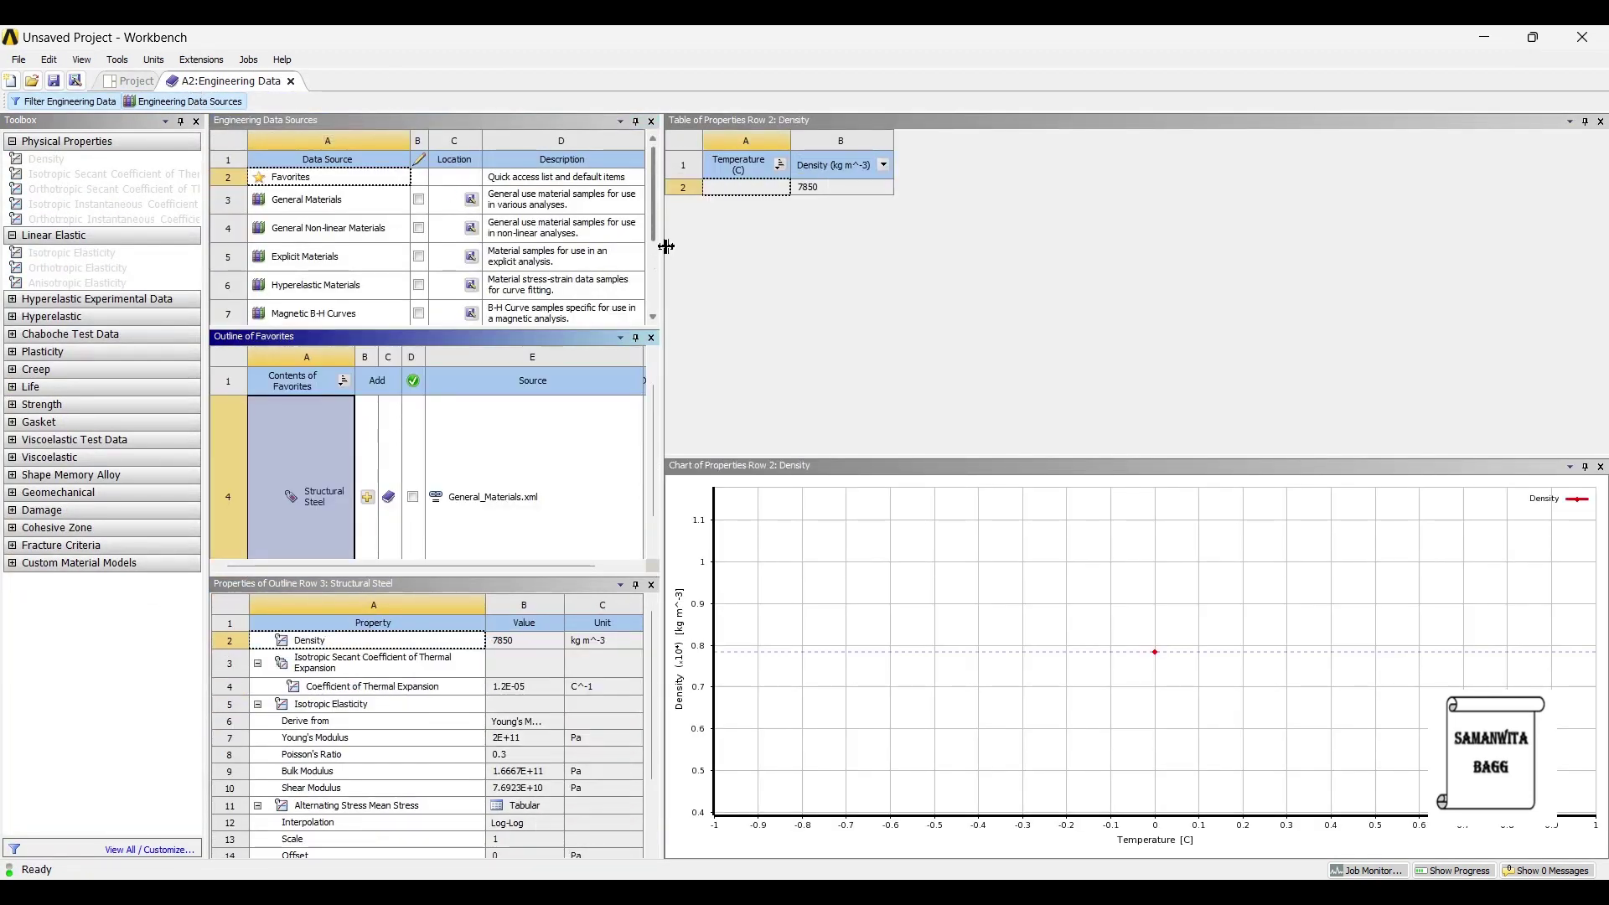
left_click_drag(666, 246, 1141, 248)
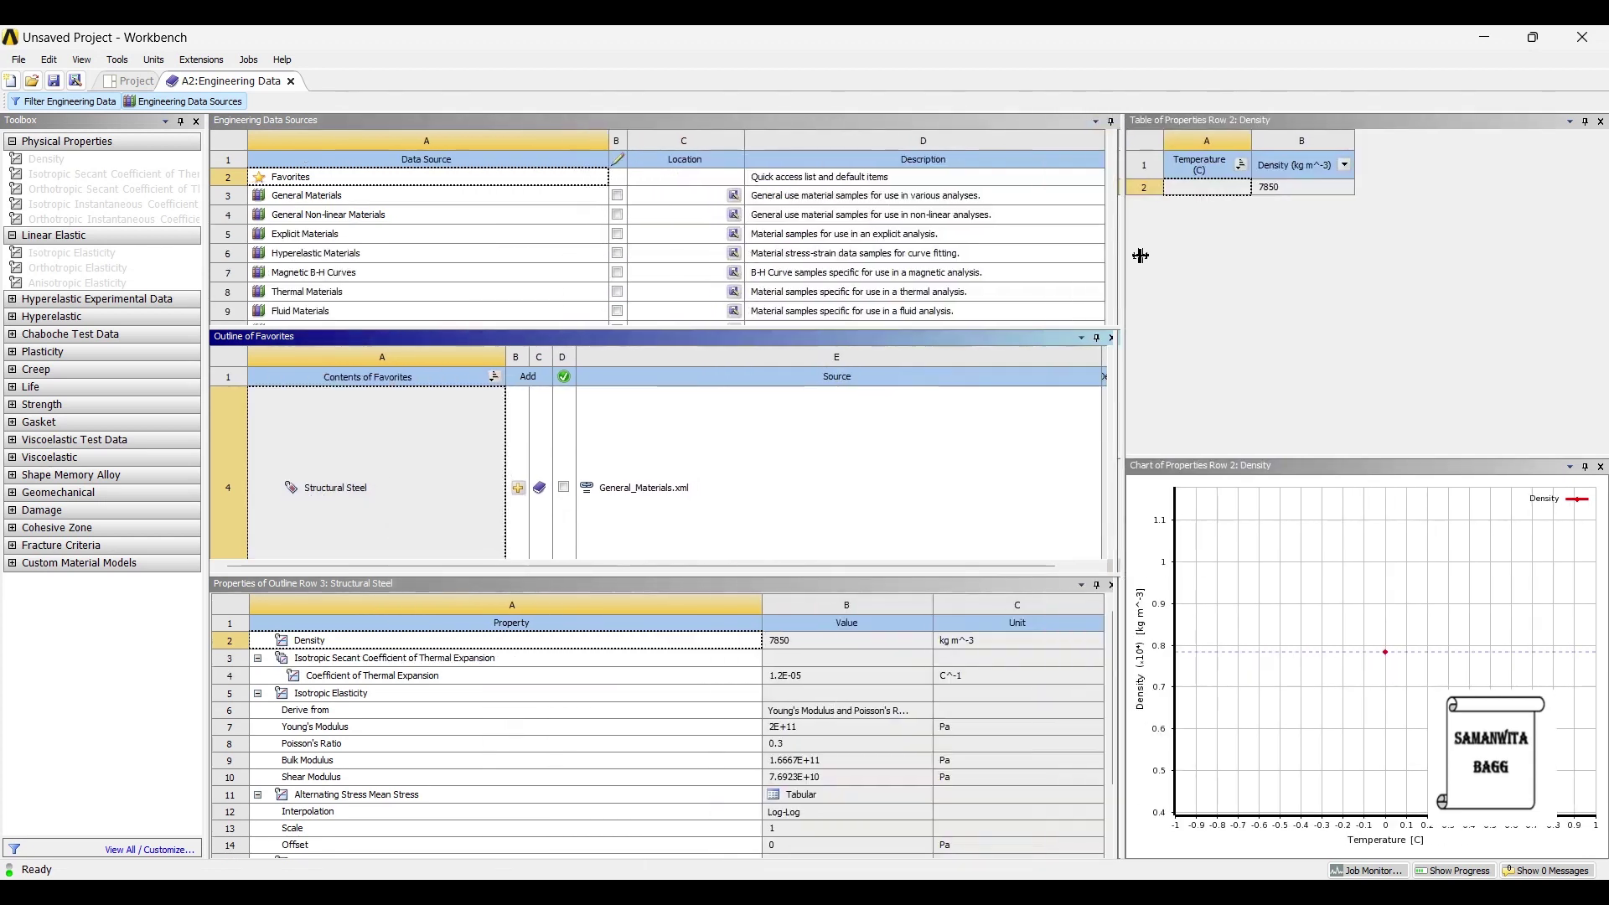
left_click(323, 196)
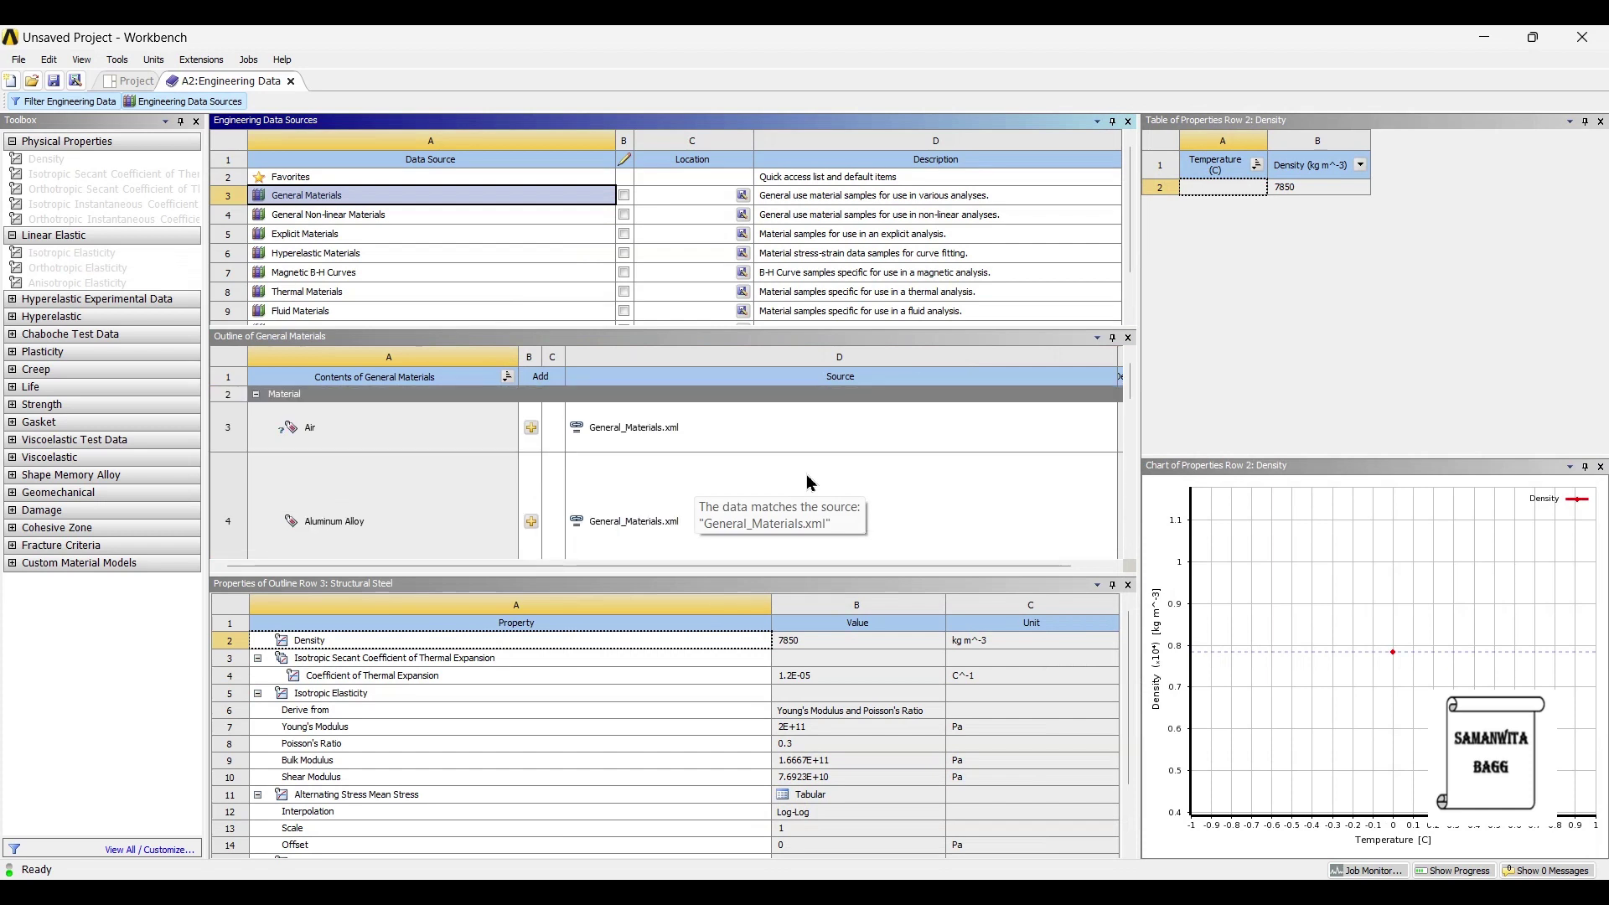
left_click(532, 522)
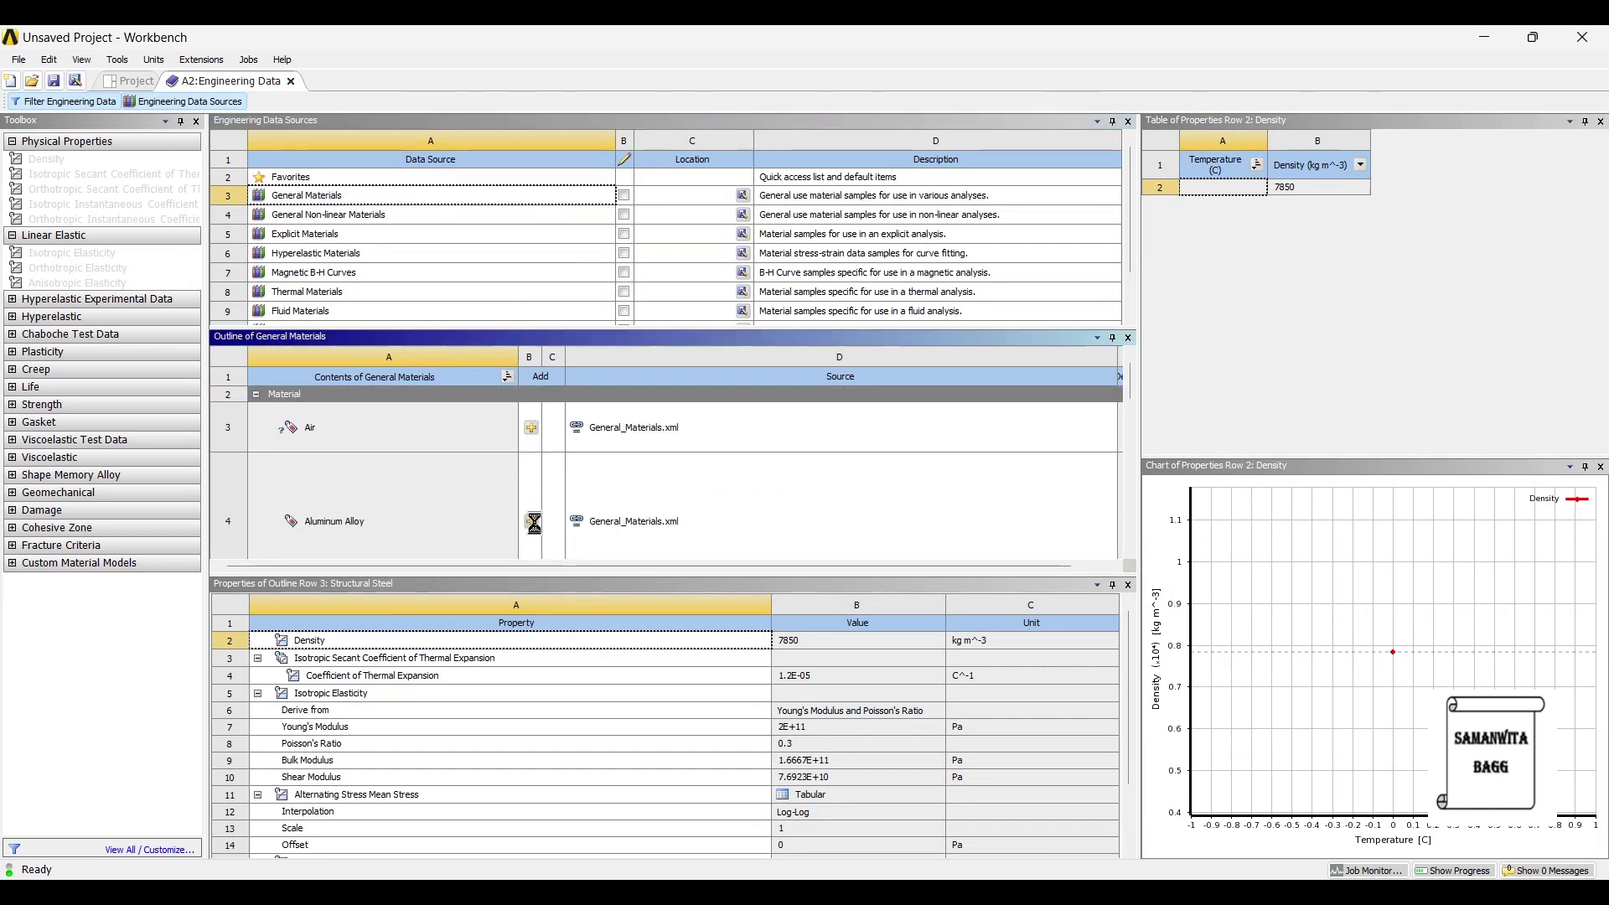
left_click(132, 81)
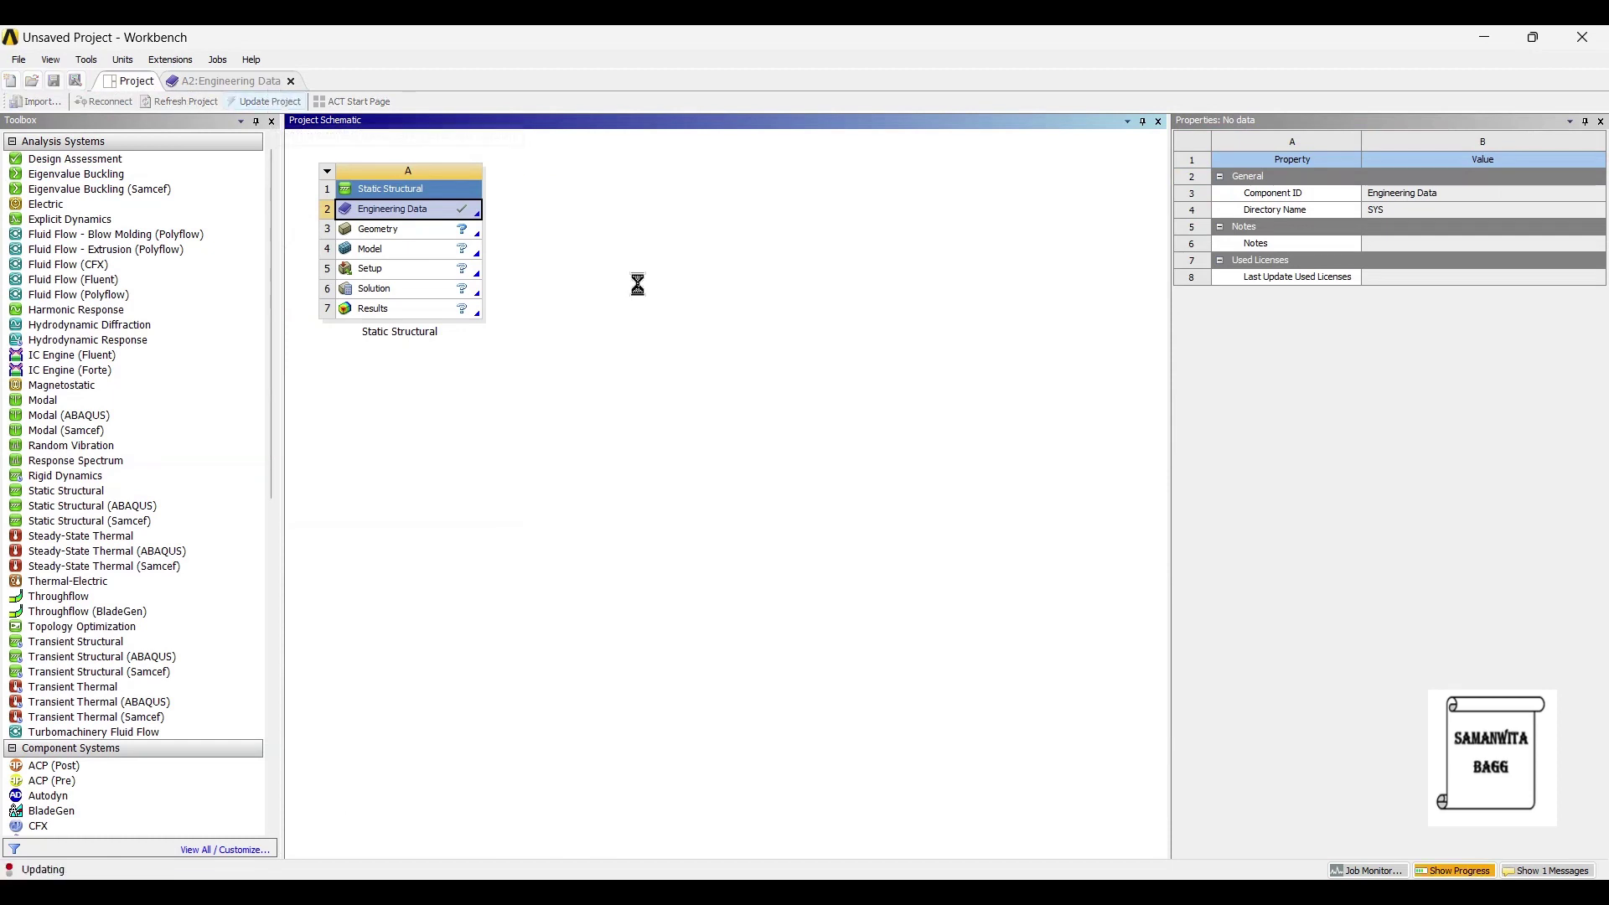
Step: Create a new DesignModeler geometry from the Static Structural system's Geometry cell
left_click(398, 232)
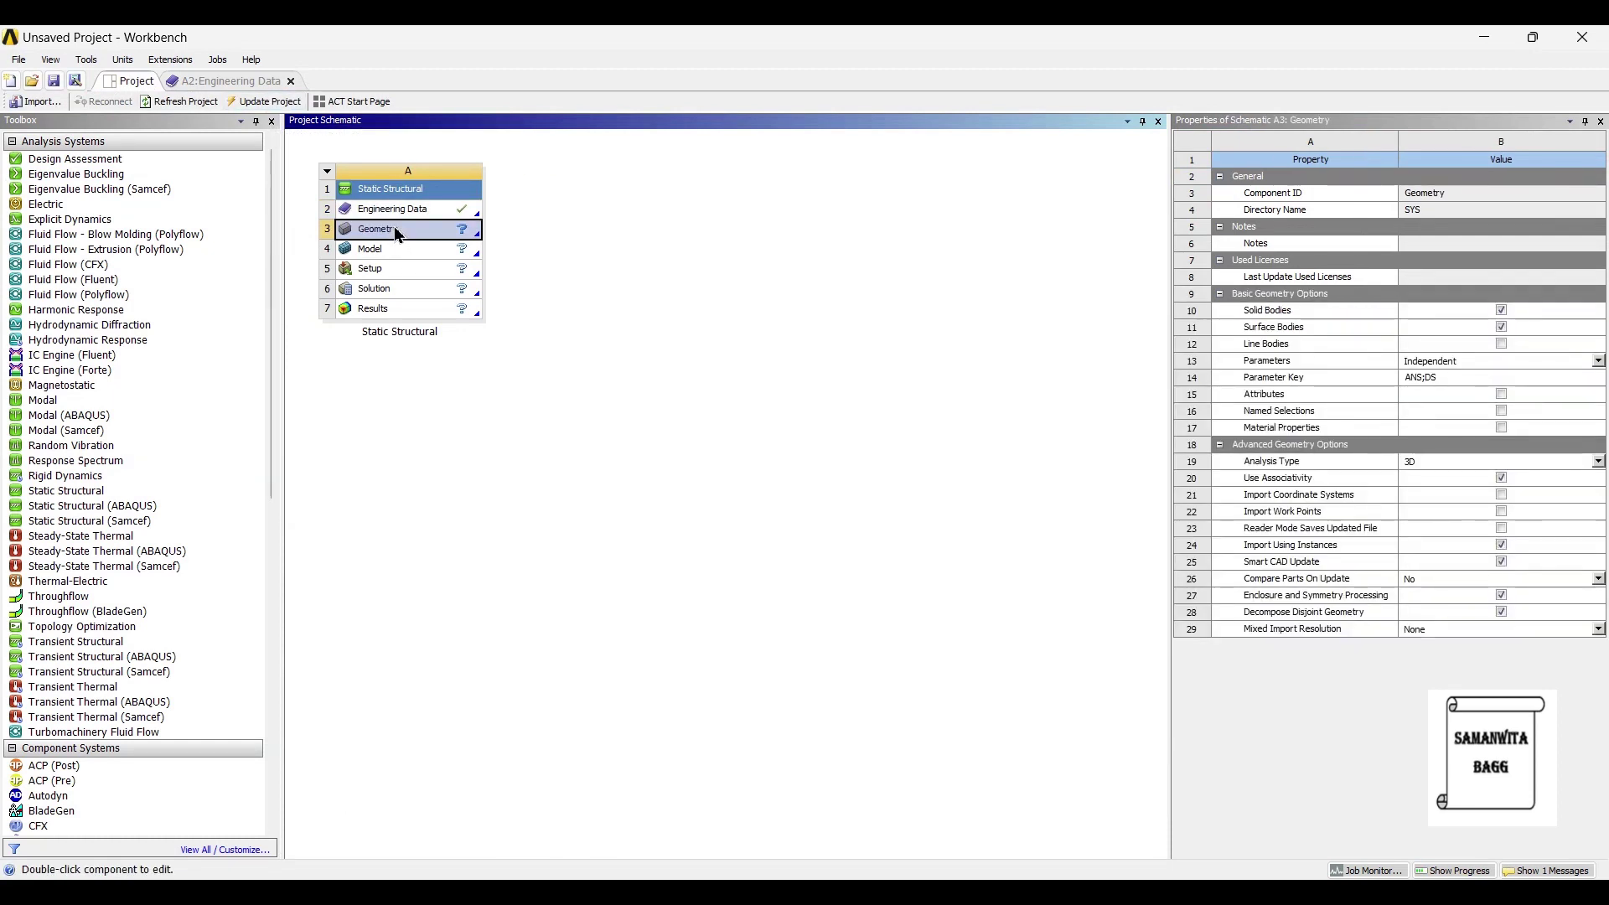
right_click(396, 228)
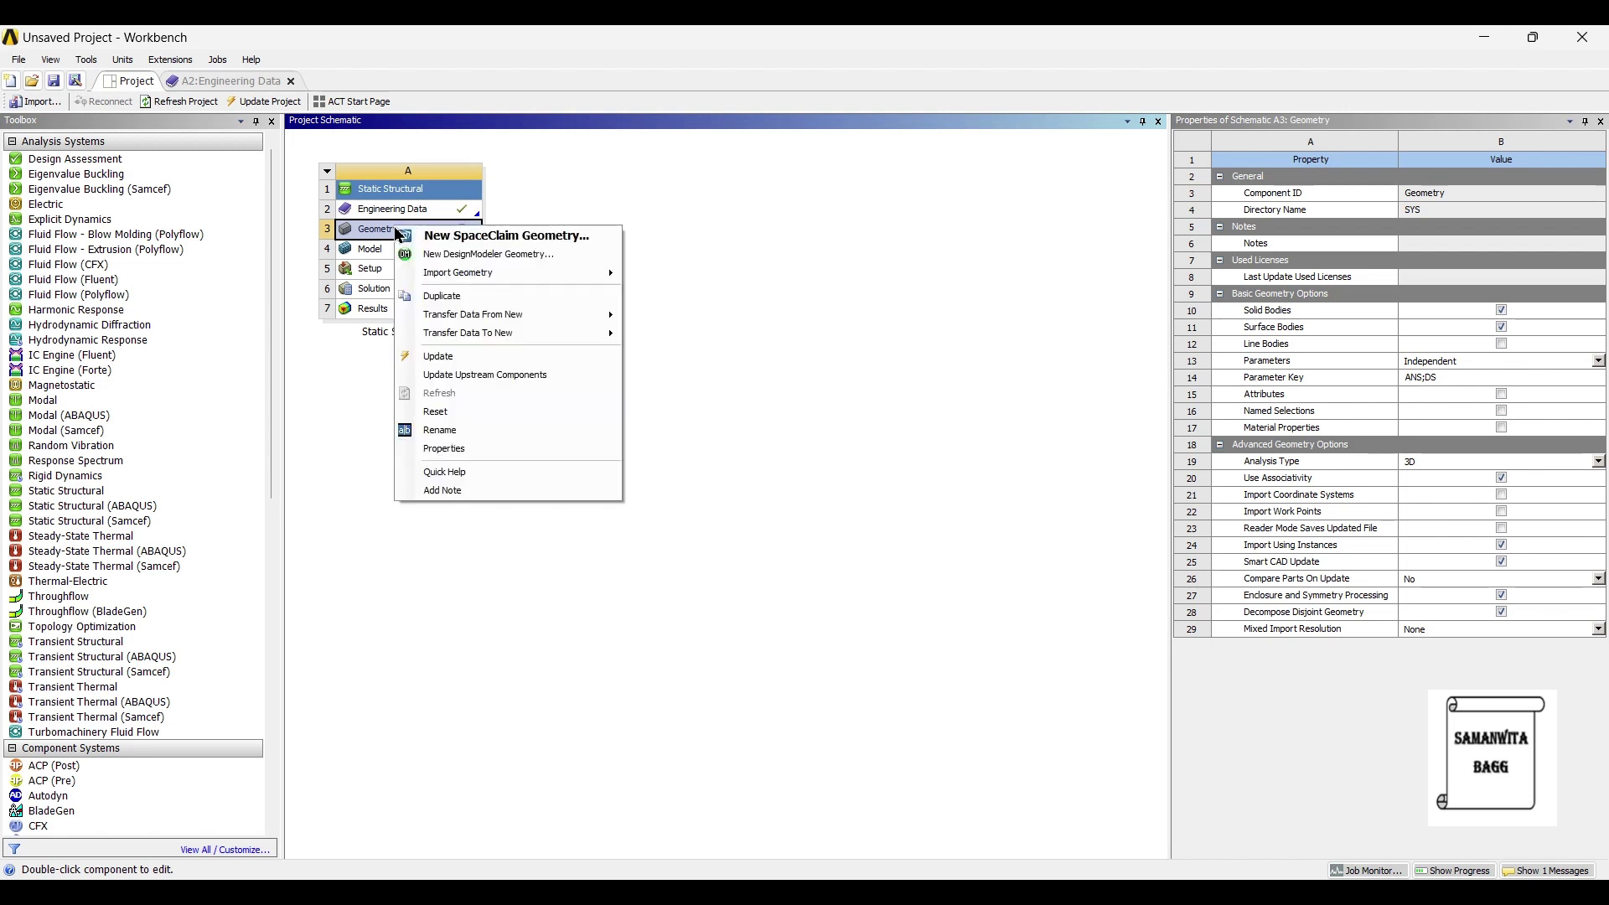
left_click(458, 258)
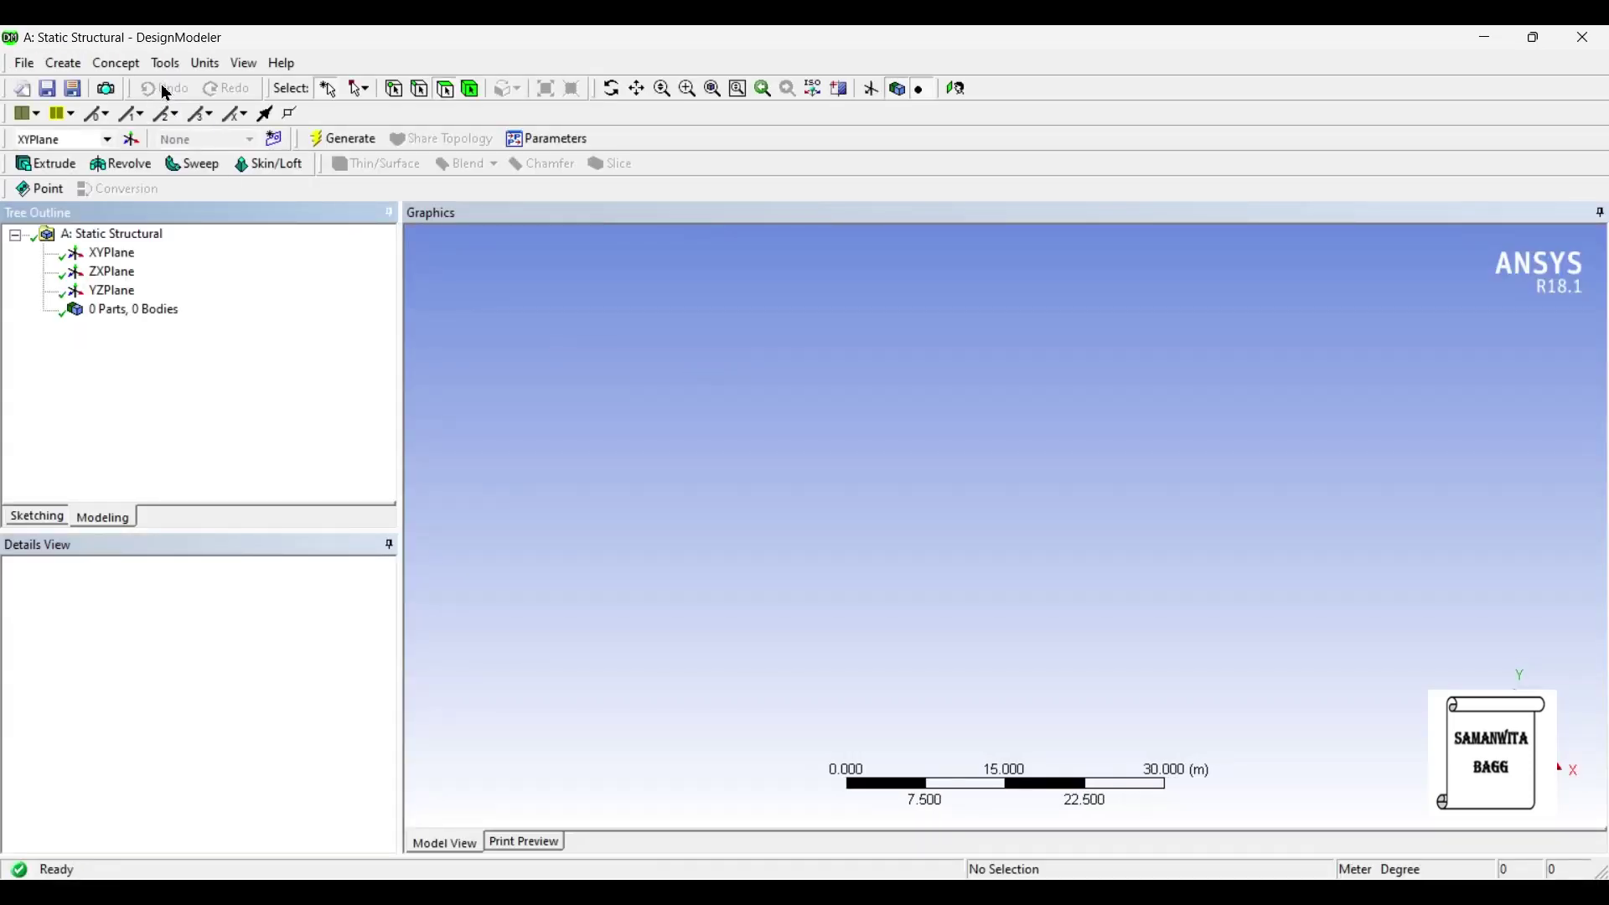
Step: Switch the model units to millimetres and start sketching on the XYPlane, viewed face-on
left_click(203, 64)
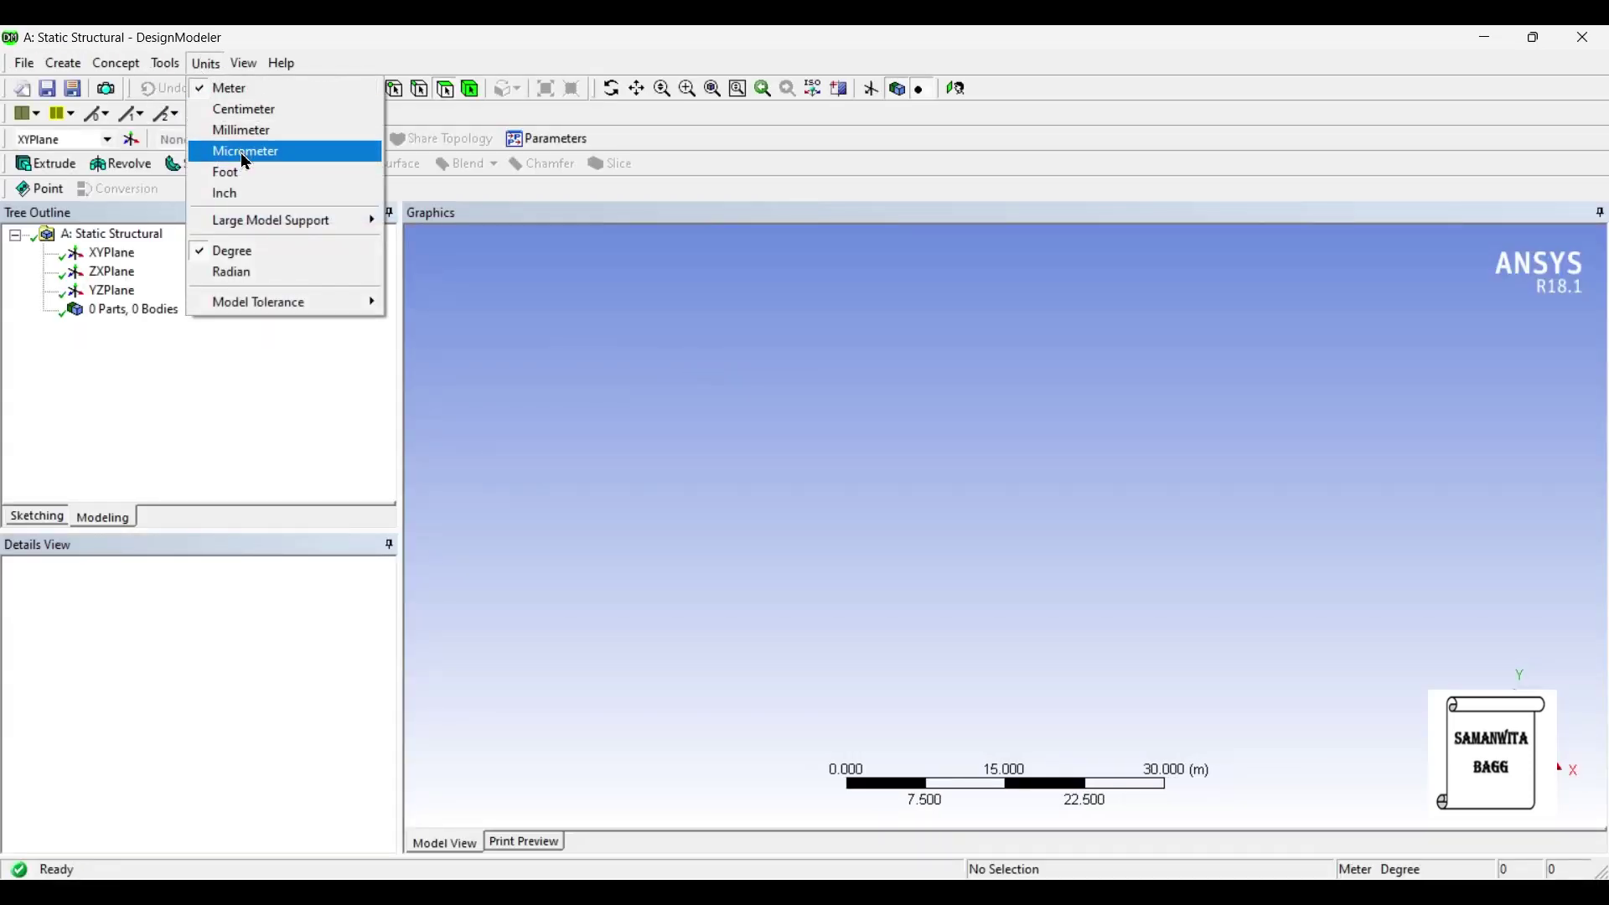
left_click(245, 131)
left_click(116, 258)
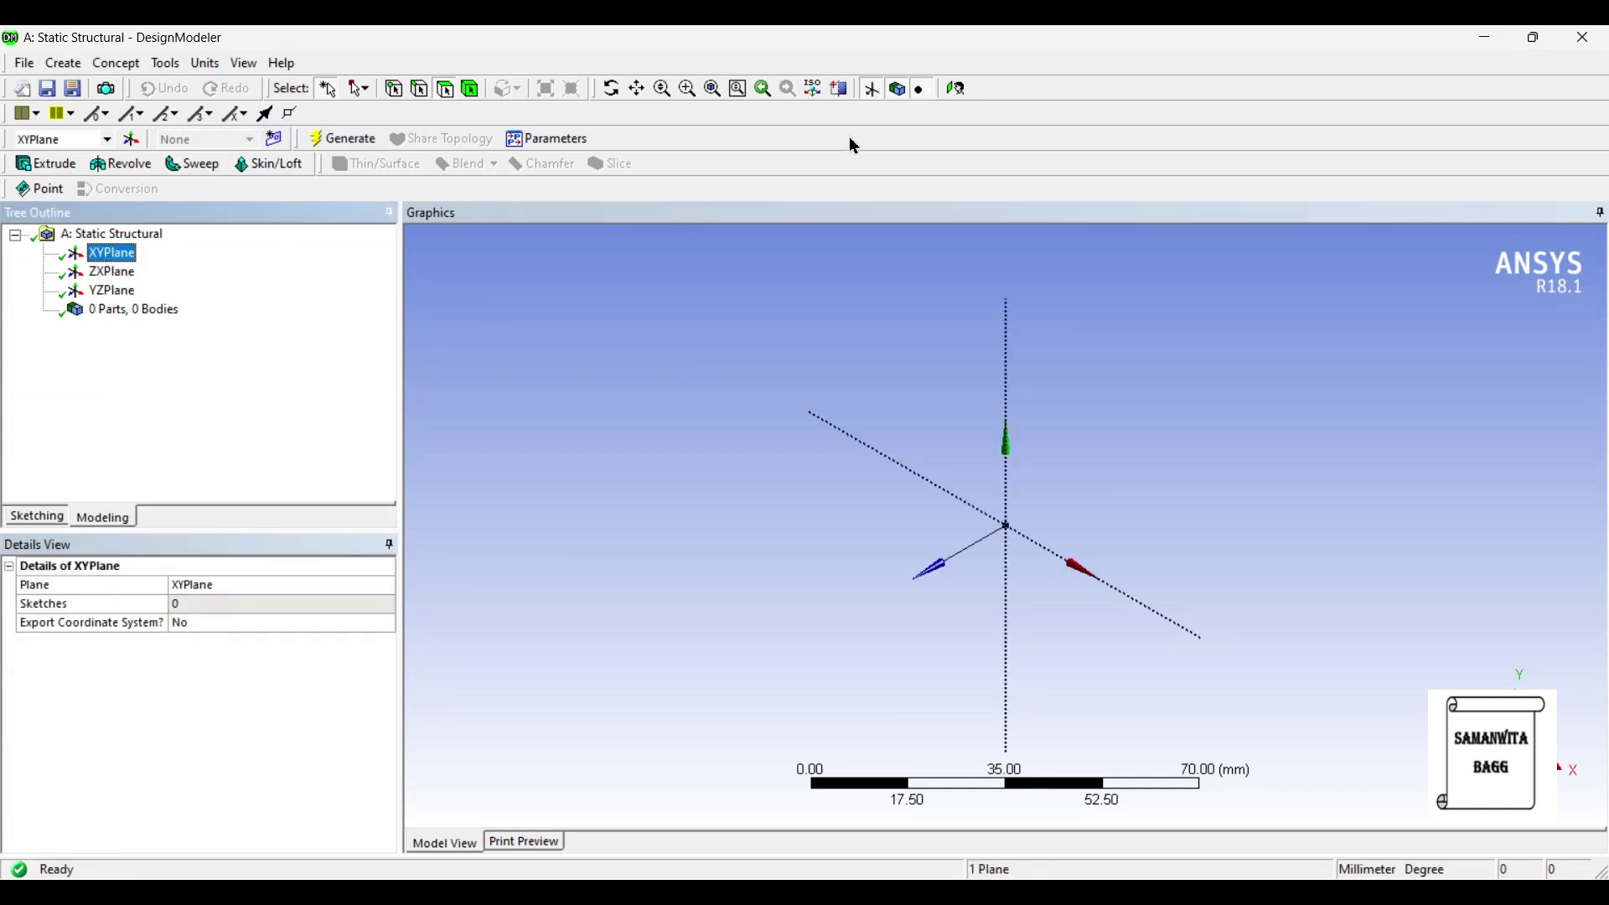
left_click(955, 89)
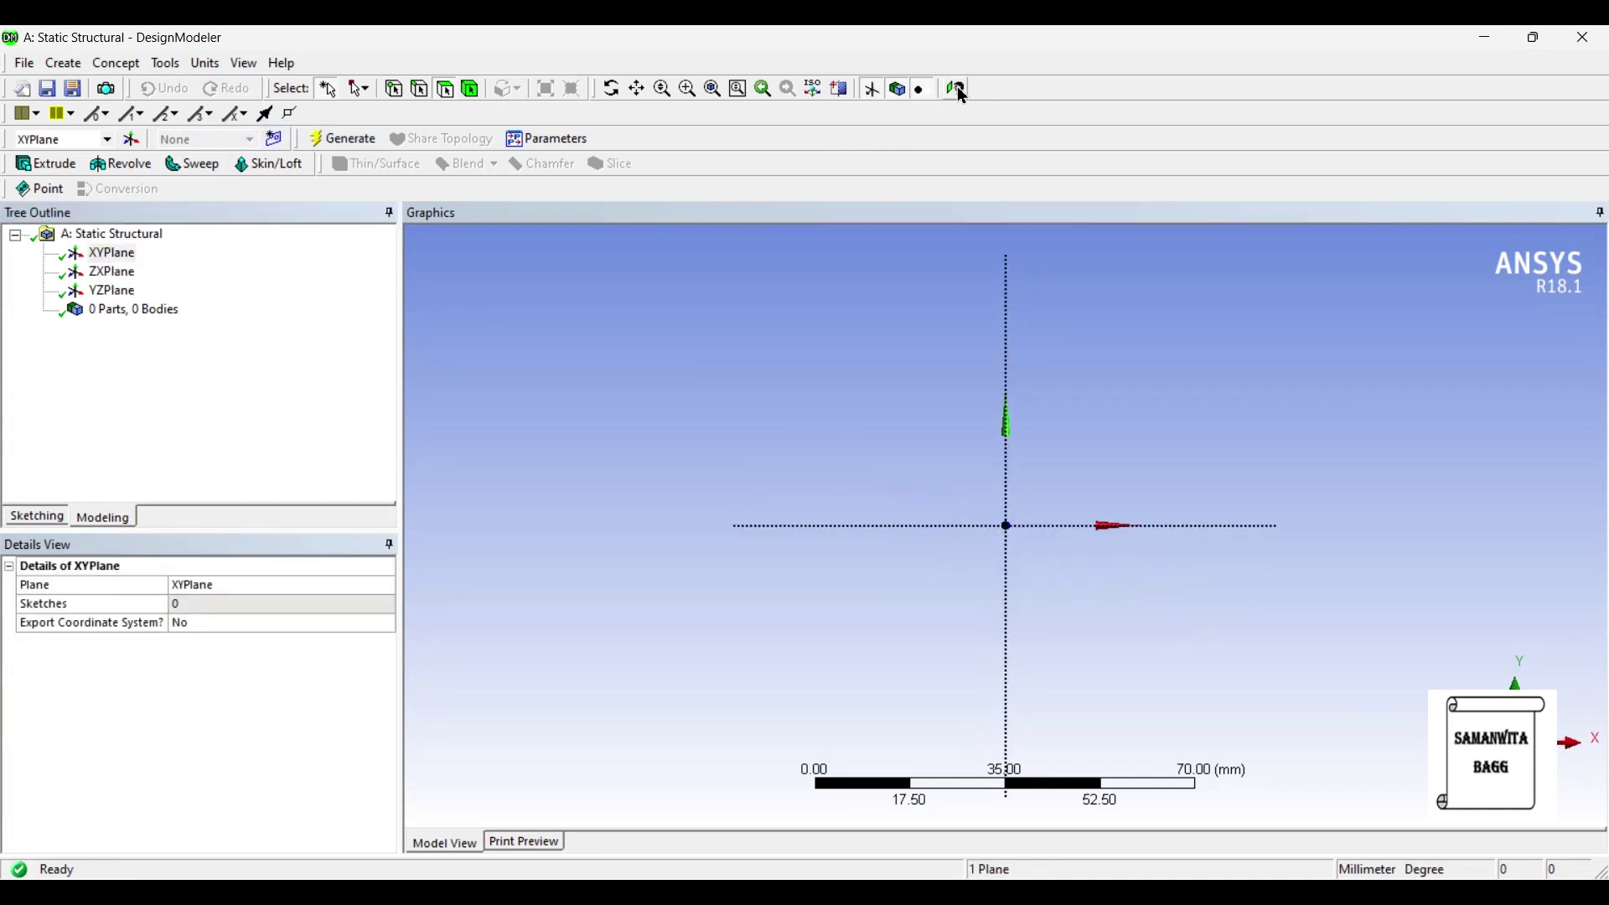
left_click(37, 517)
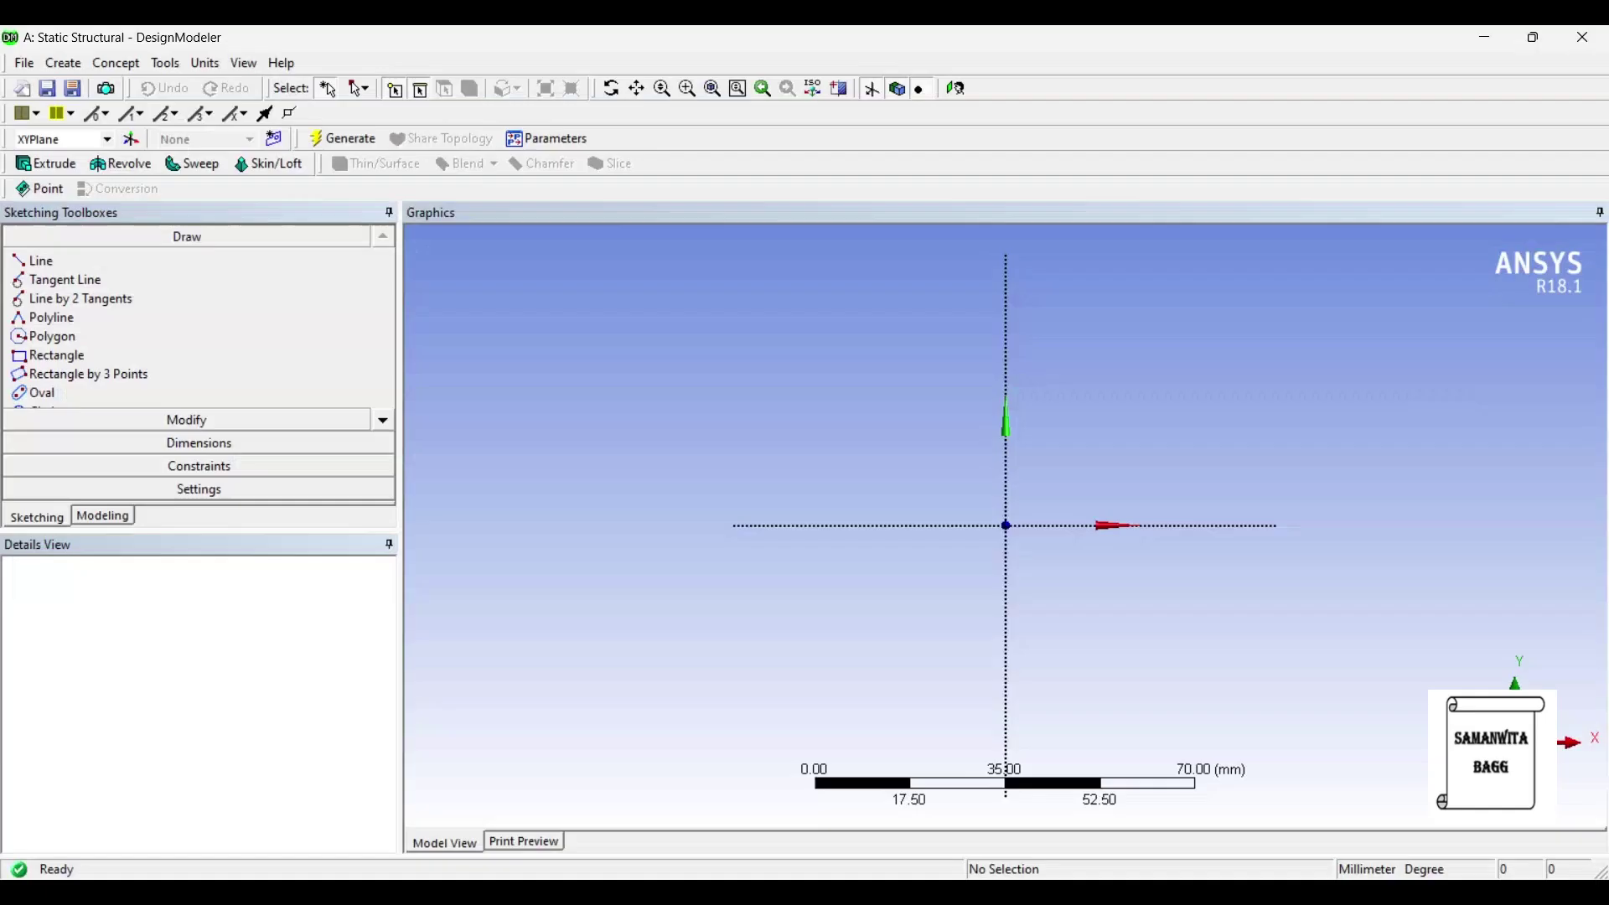
Step: Draw a rectangle with its bottom edge on the X axis and dimension its width and height
left_click(74, 359)
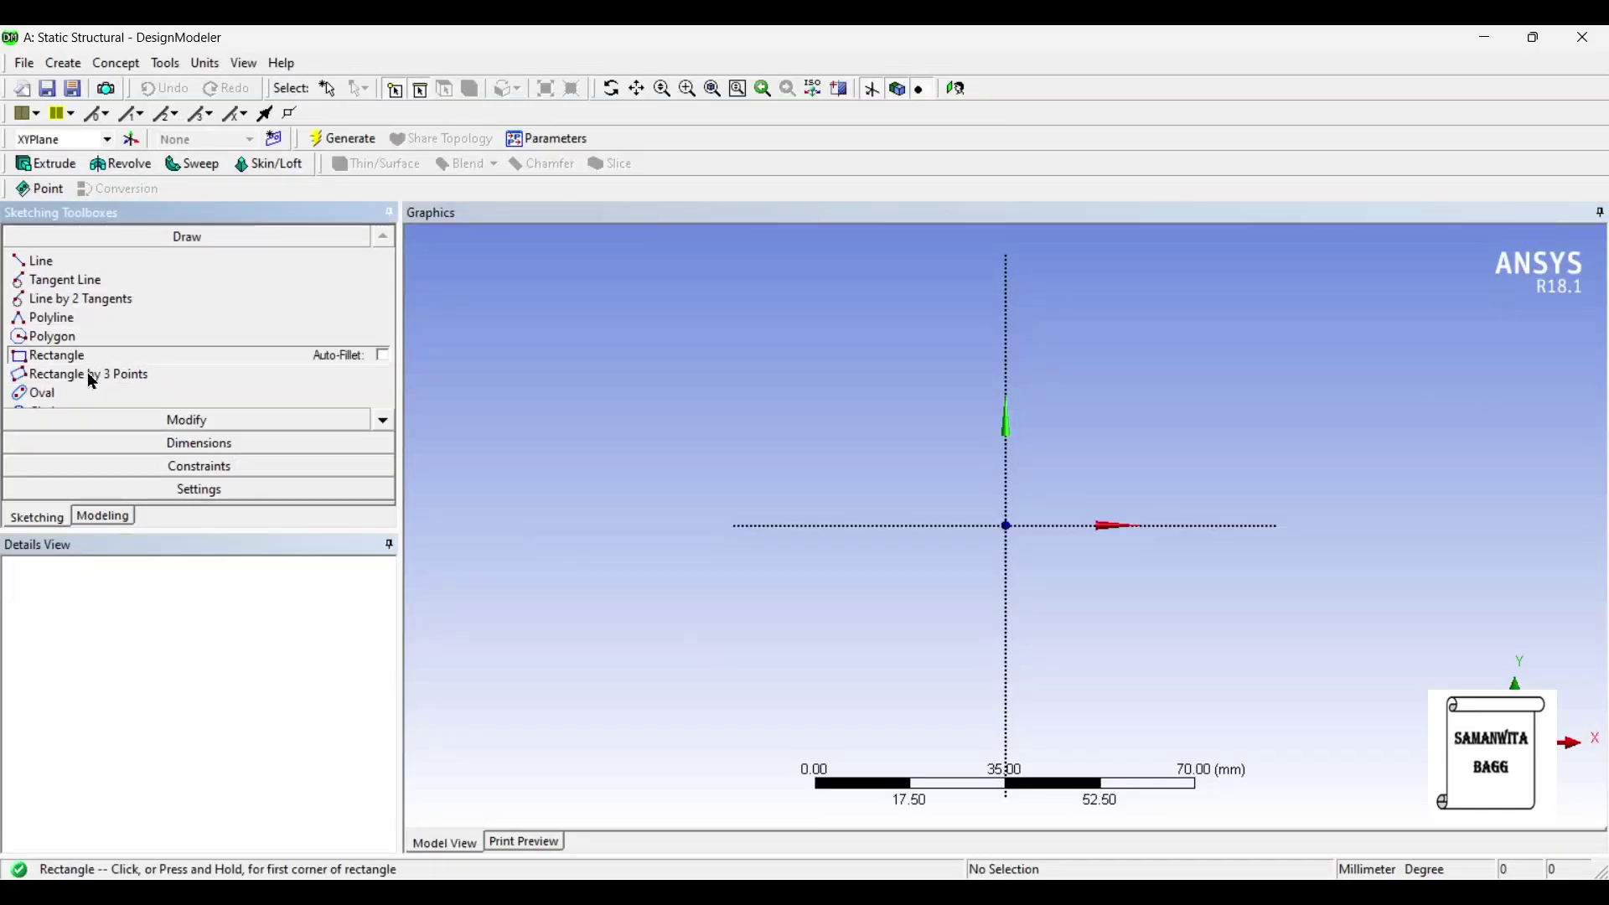
left_click(814, 325)
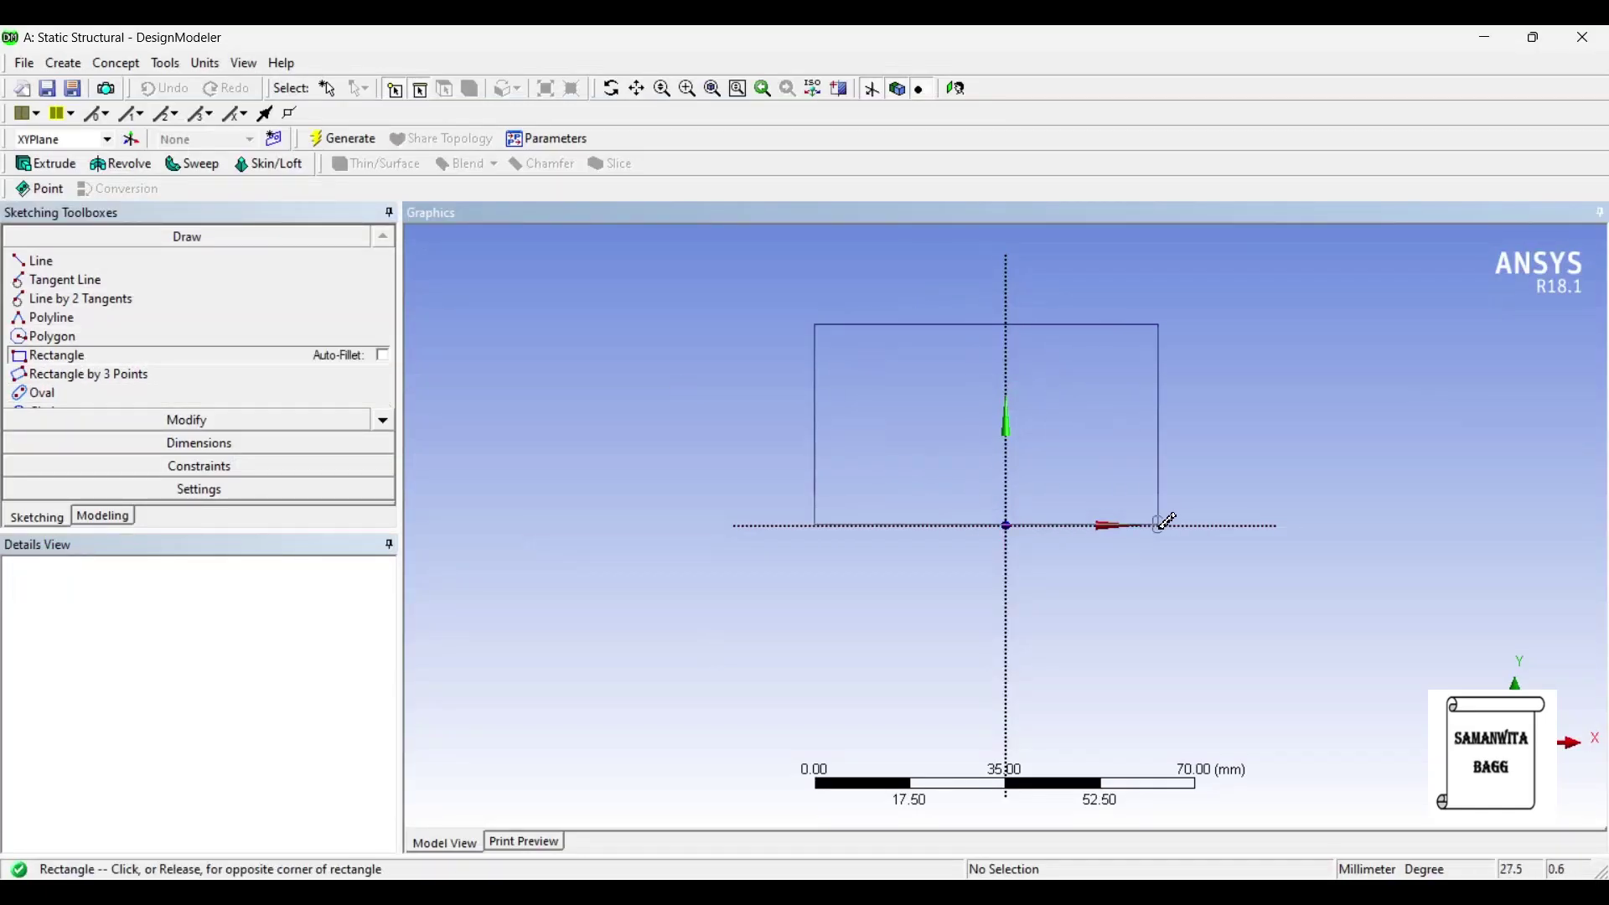
left_click(1198, 526)
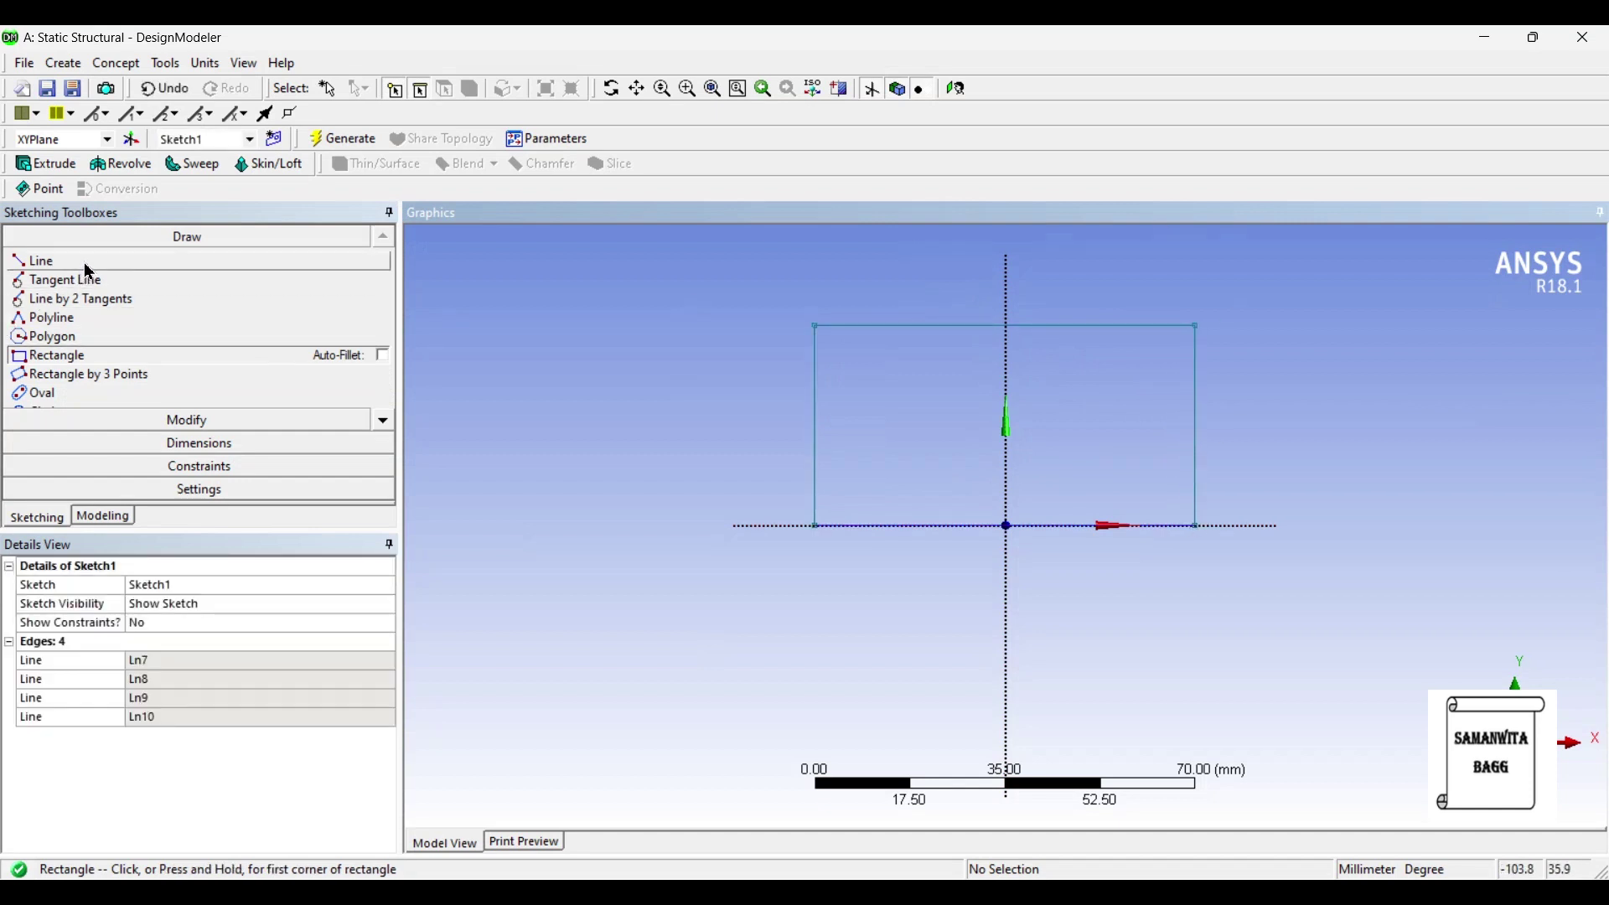
left_click(183, 444)
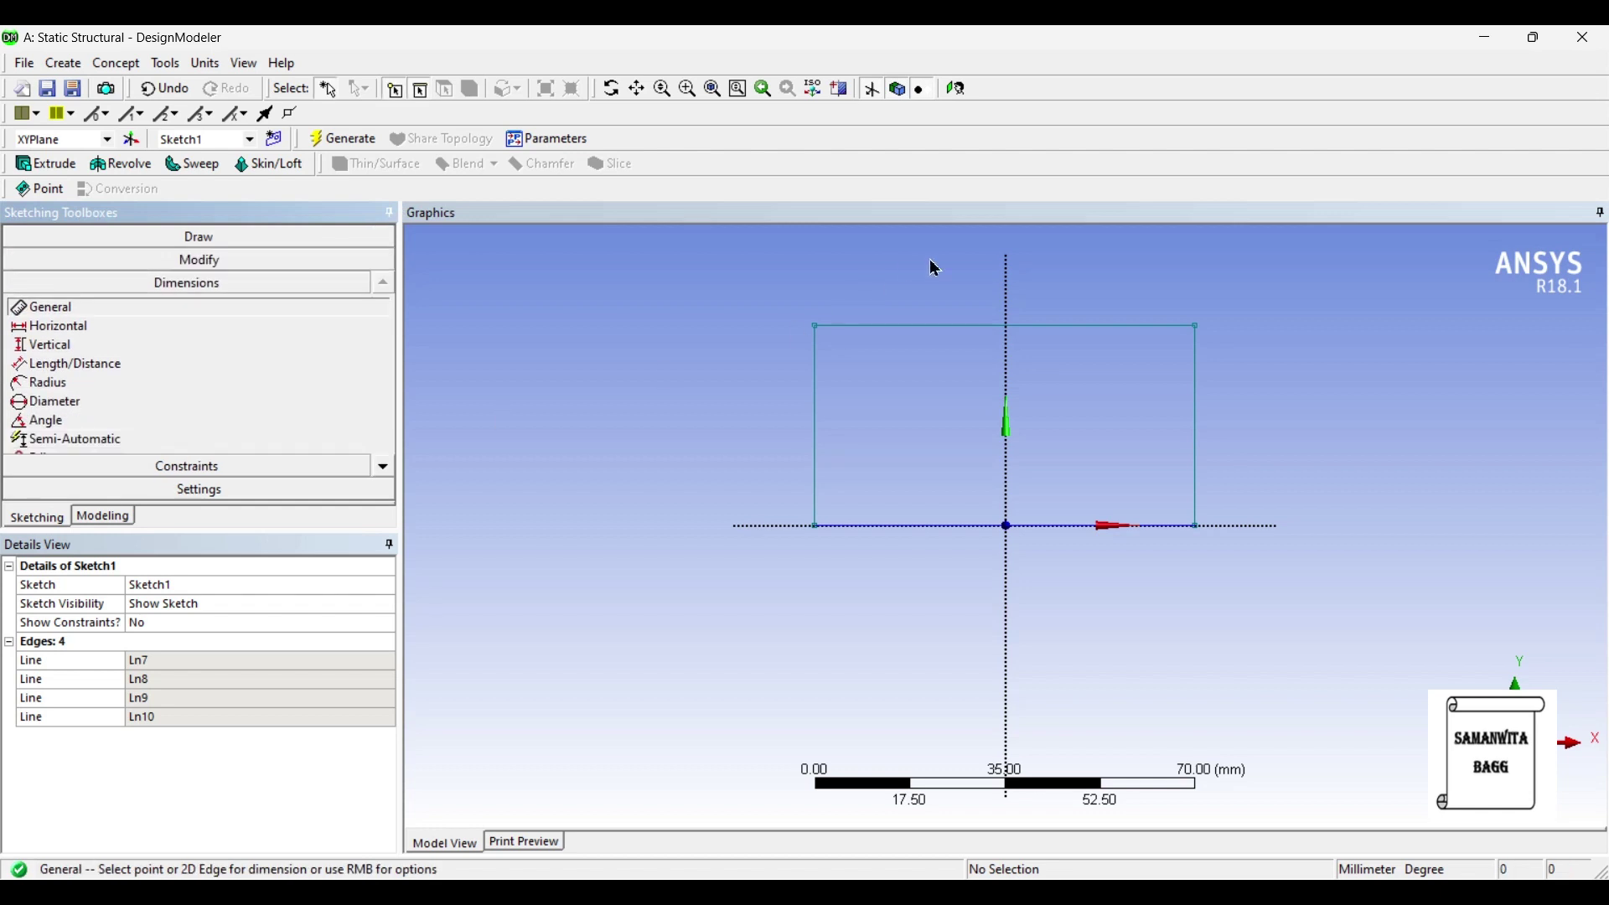
left_click(1024, 330)
left_click(1029, 272)
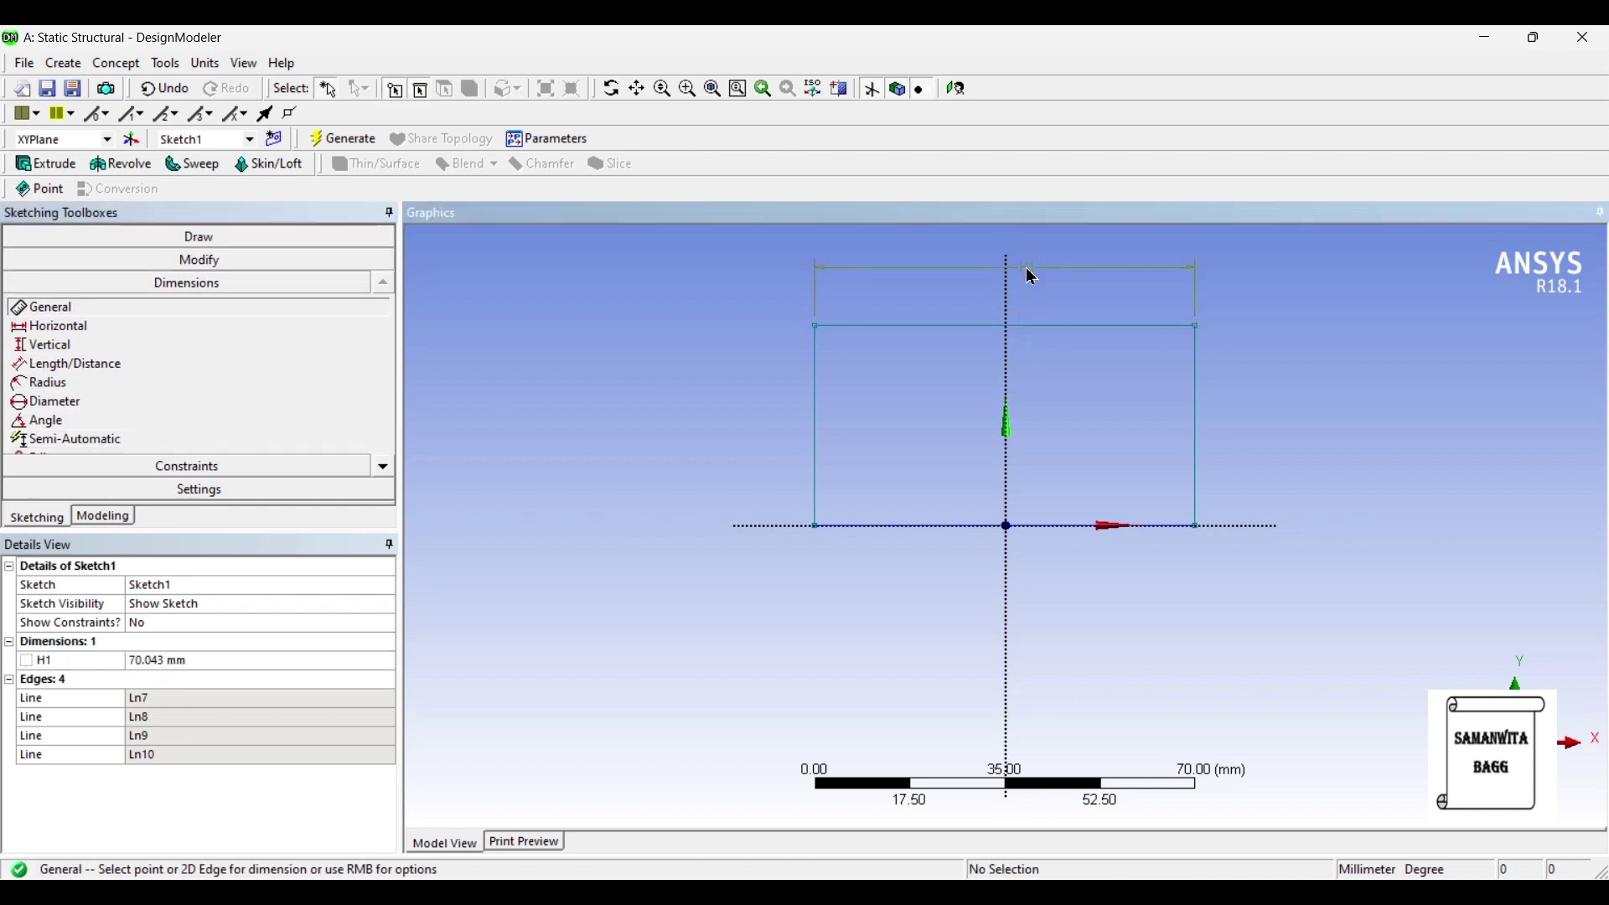
left_click(803, 411)
left_click(752, 423)
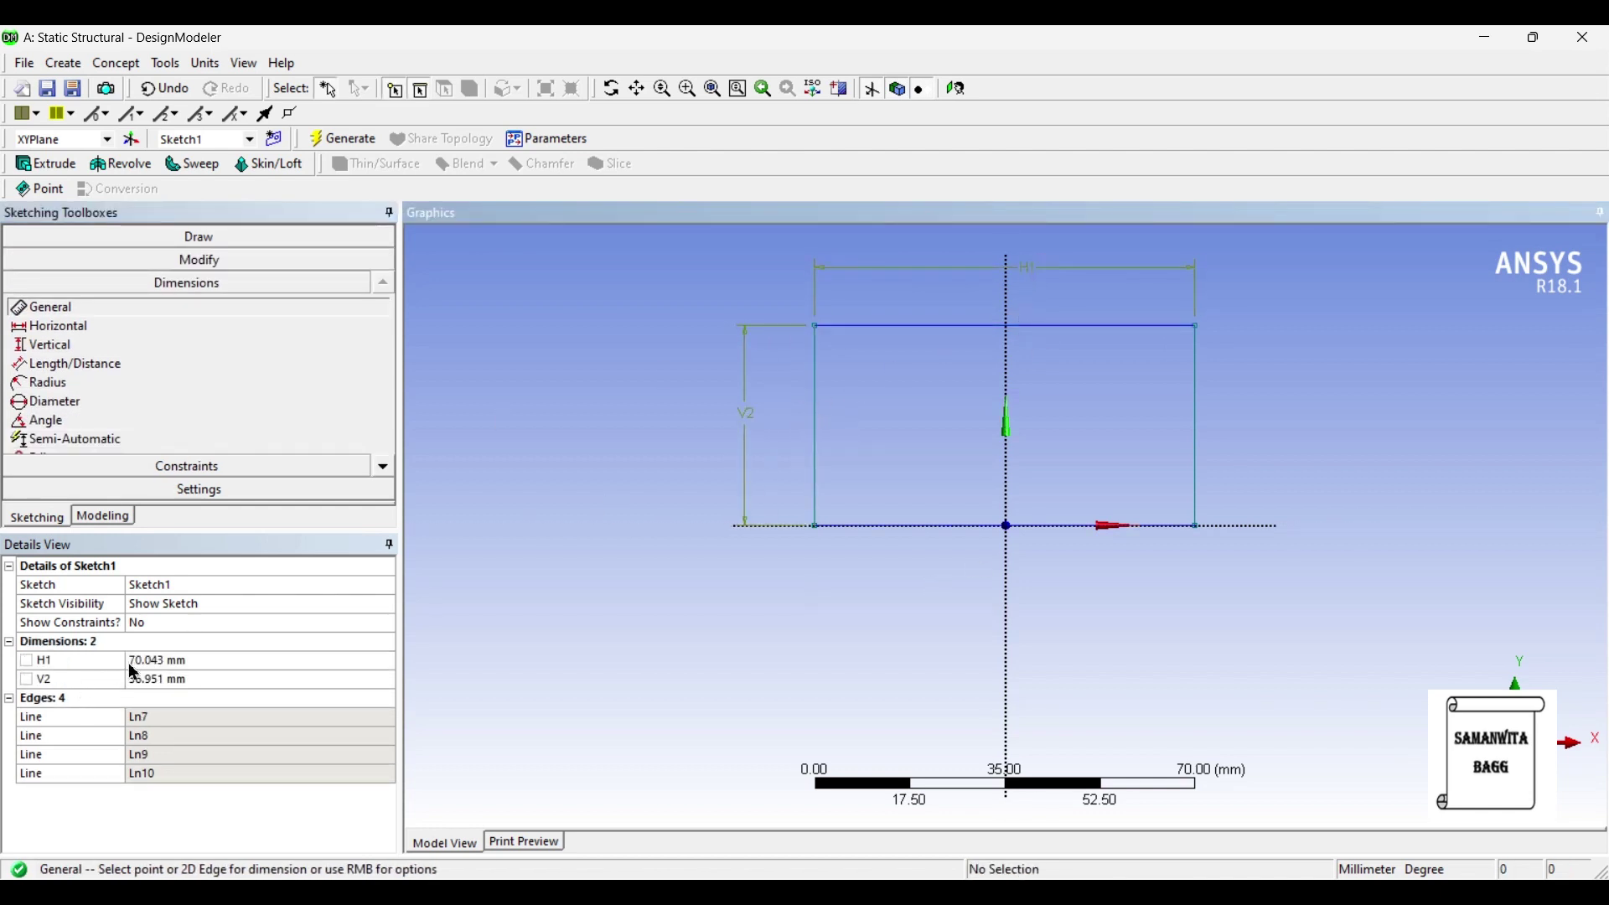
Step: Set the rectangle's width H1 to 60 mm and height V2 to 40 mm
left_click(155, 664)
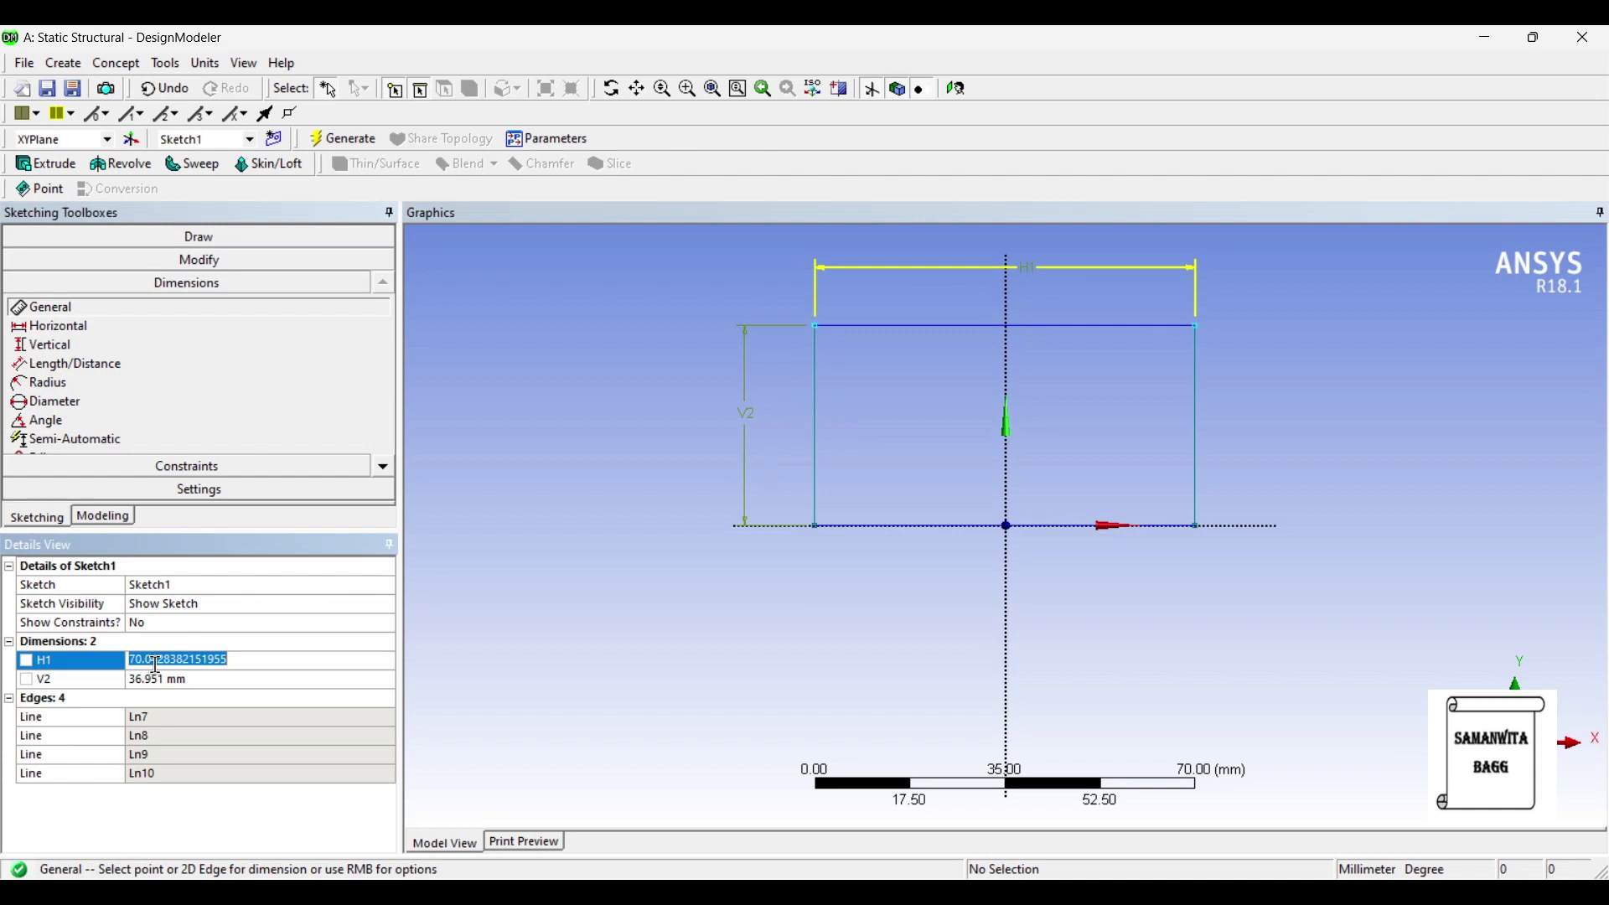
type("60")
key("Return")
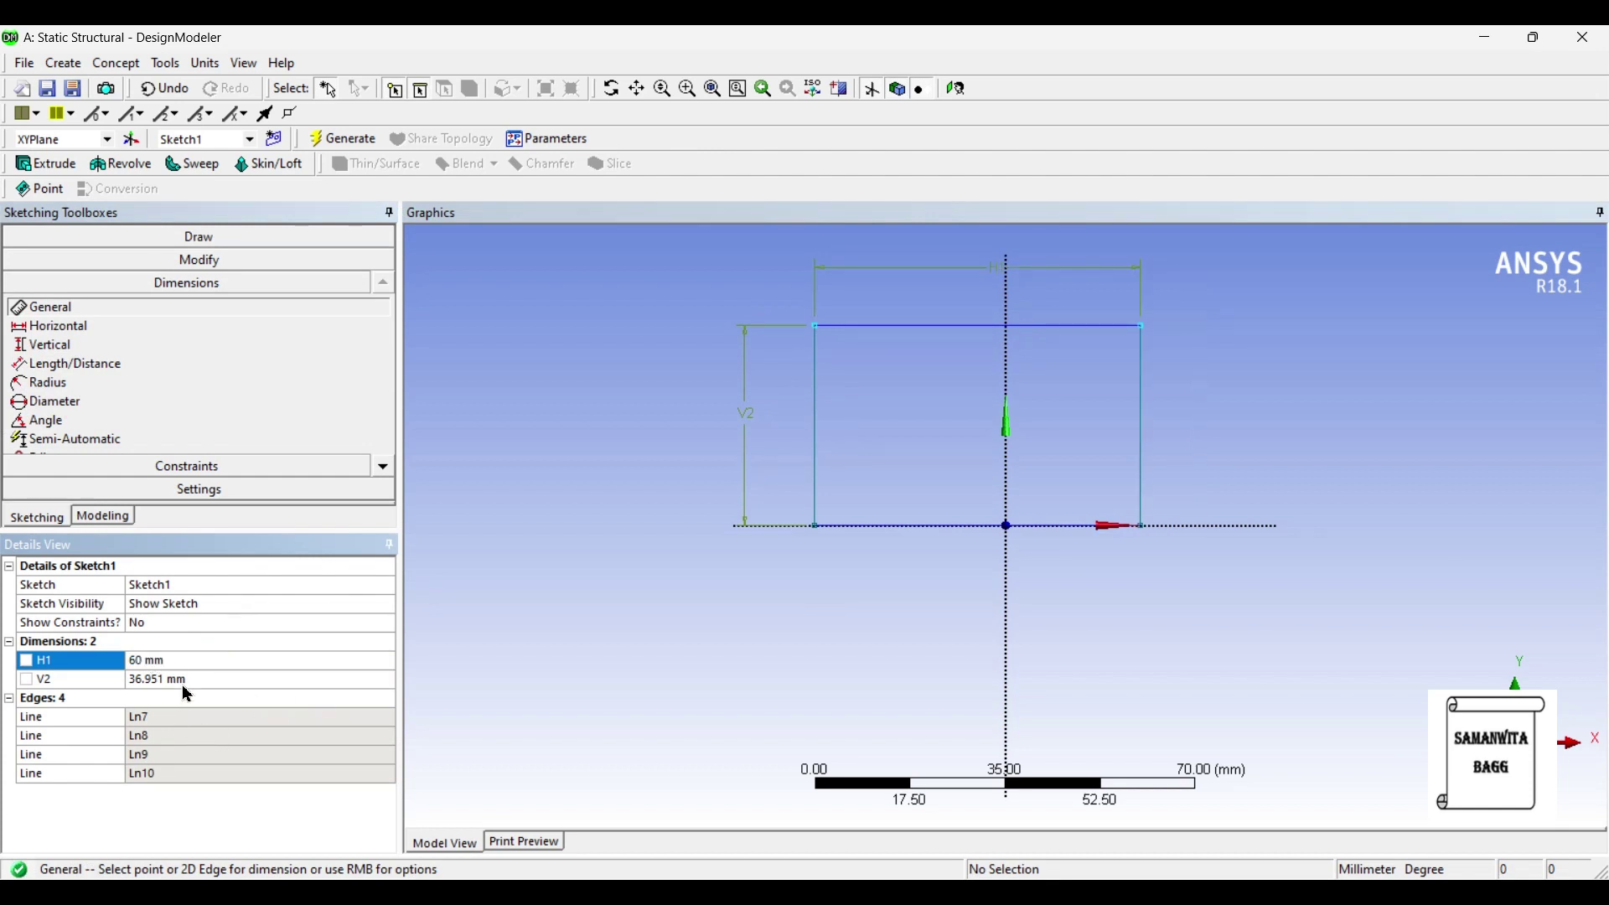
left_click(184, 682)
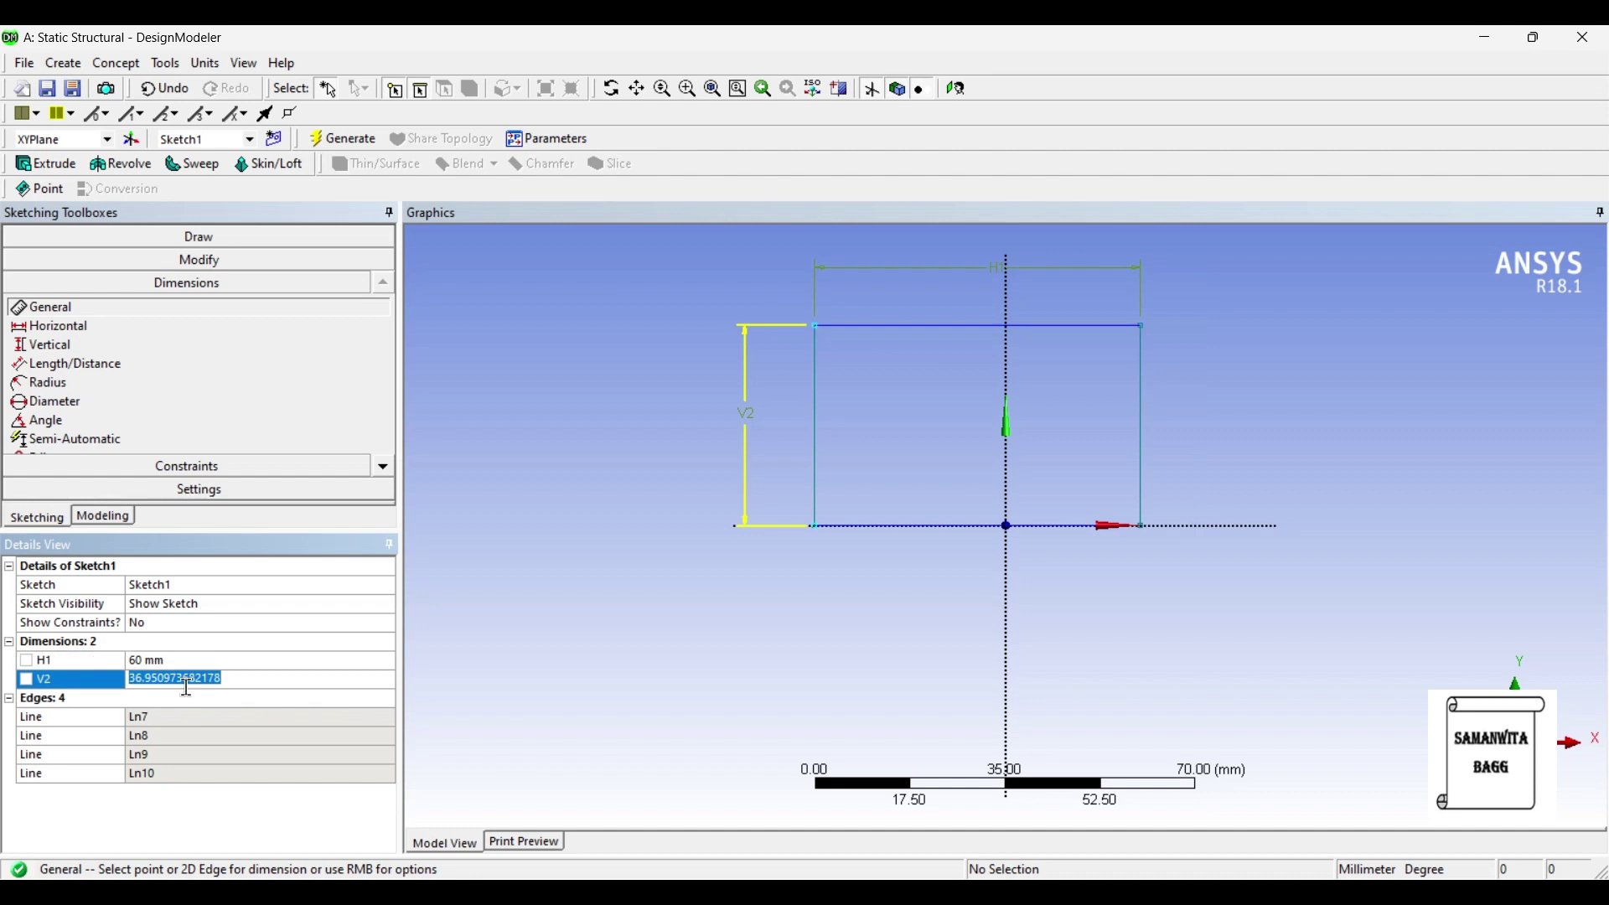
type("40")
key("Return")
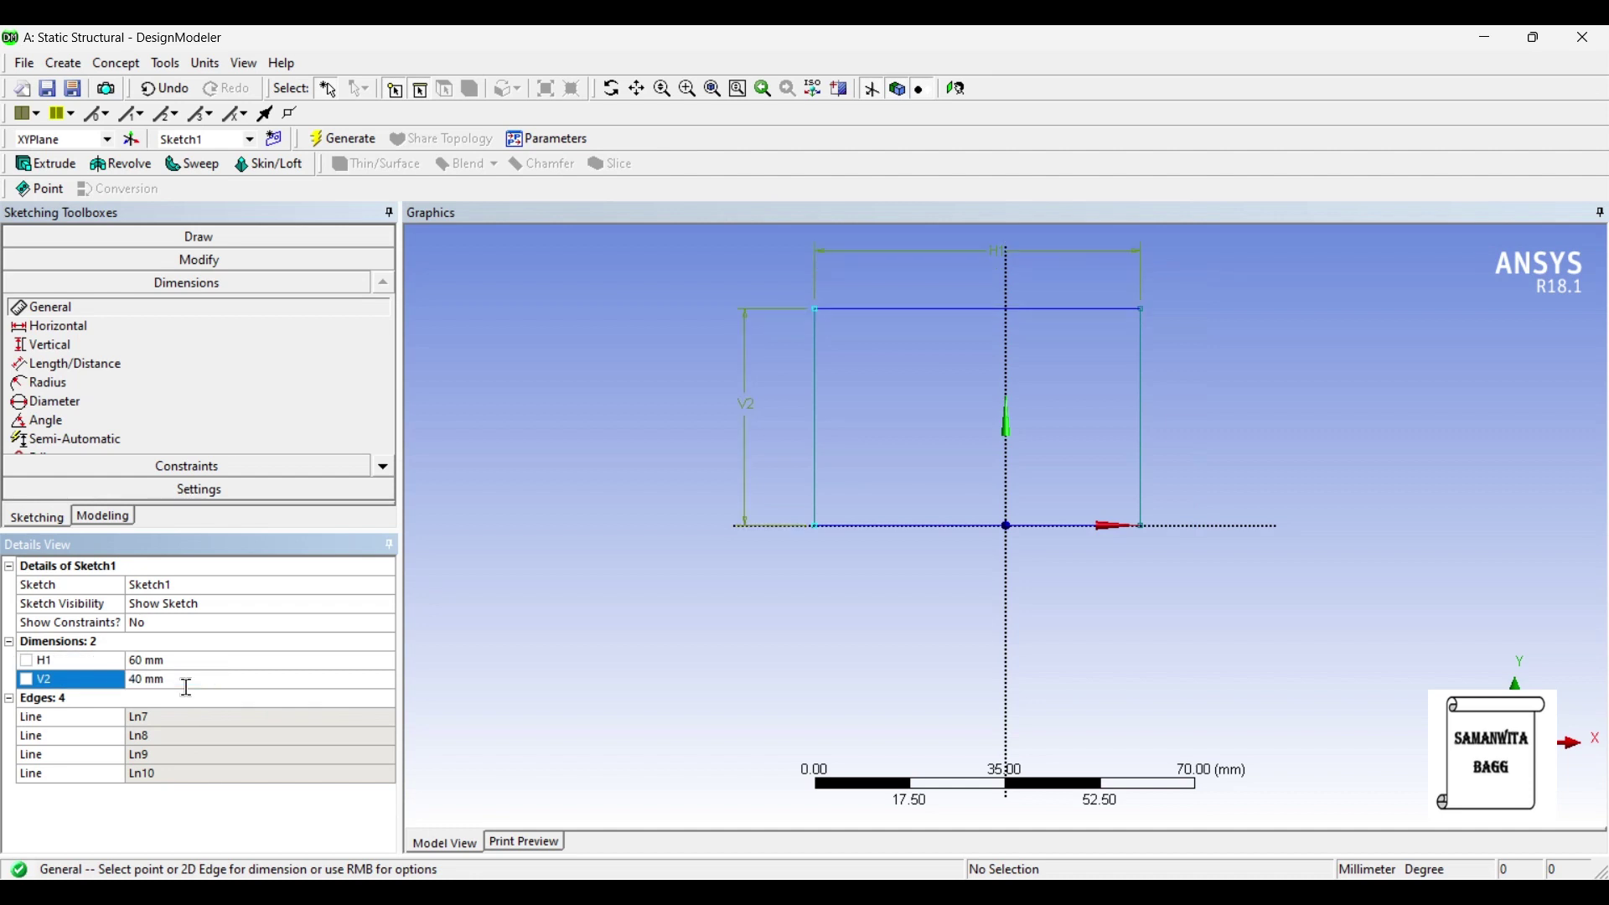
left_click(204, 466)
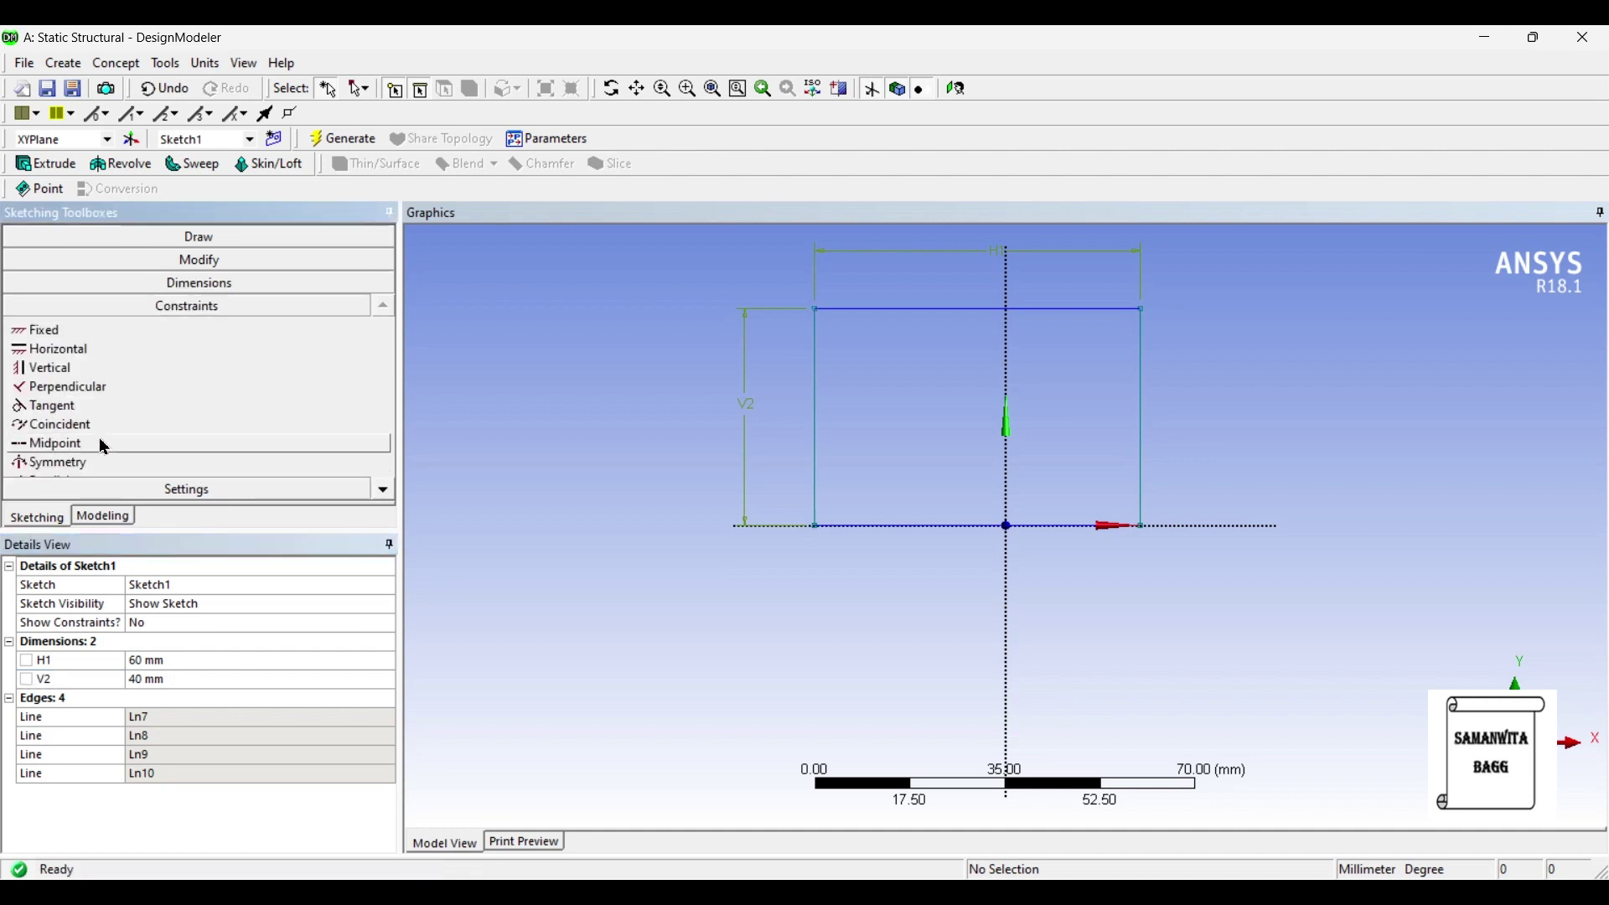
Step: Centre the rectangle on the vertical axis with a symmetry constraint
left_click(126, 467)
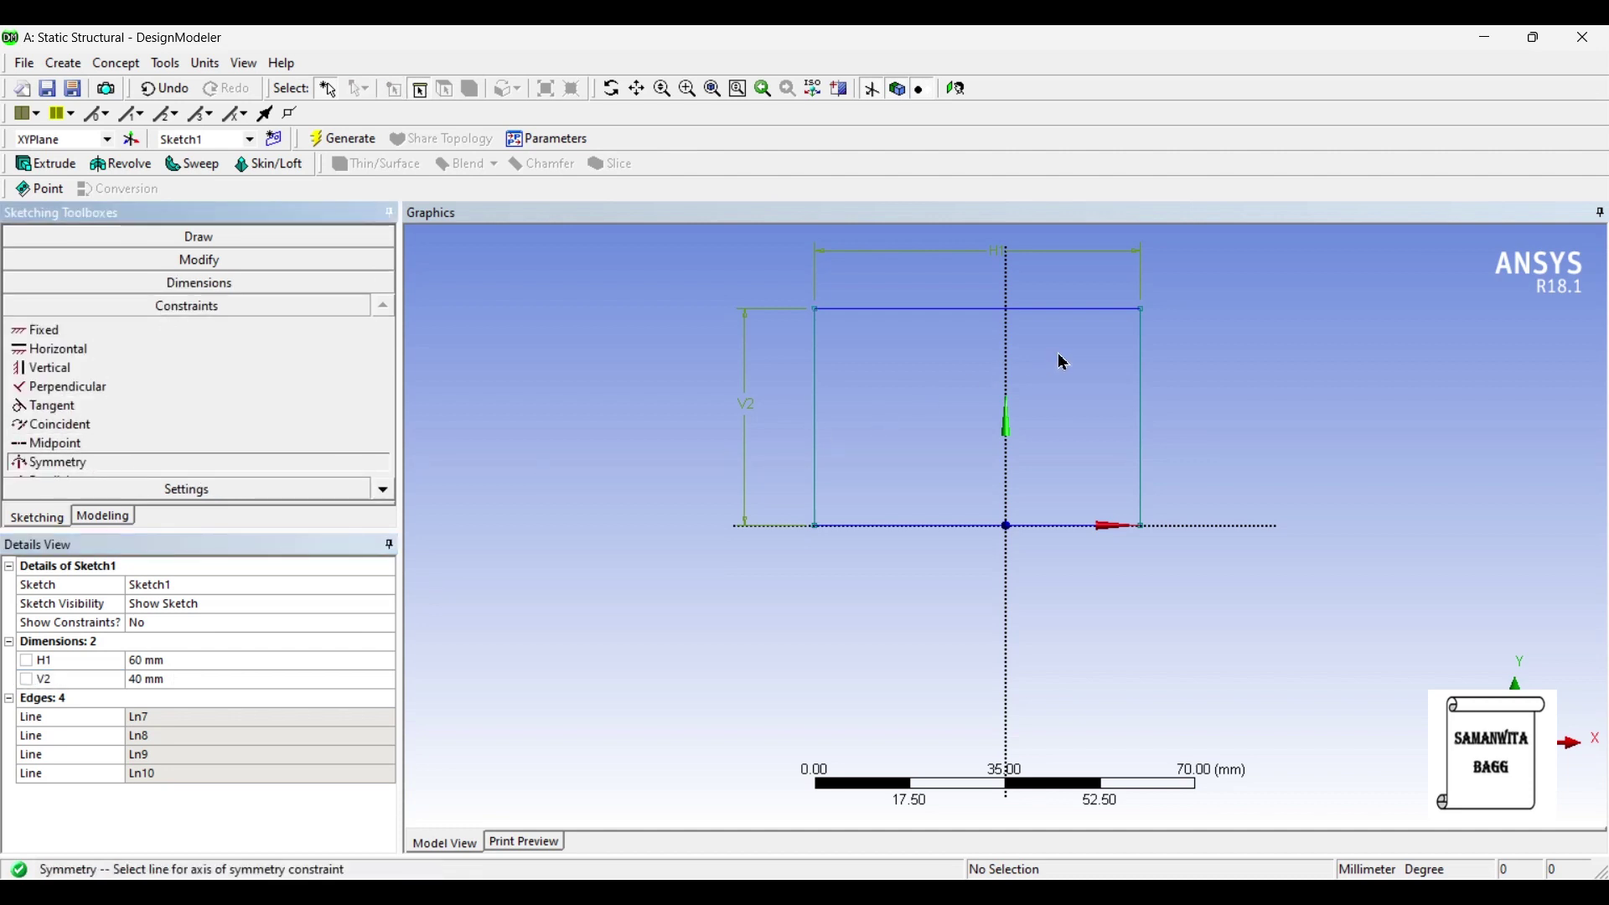
left_click(1009, 365)
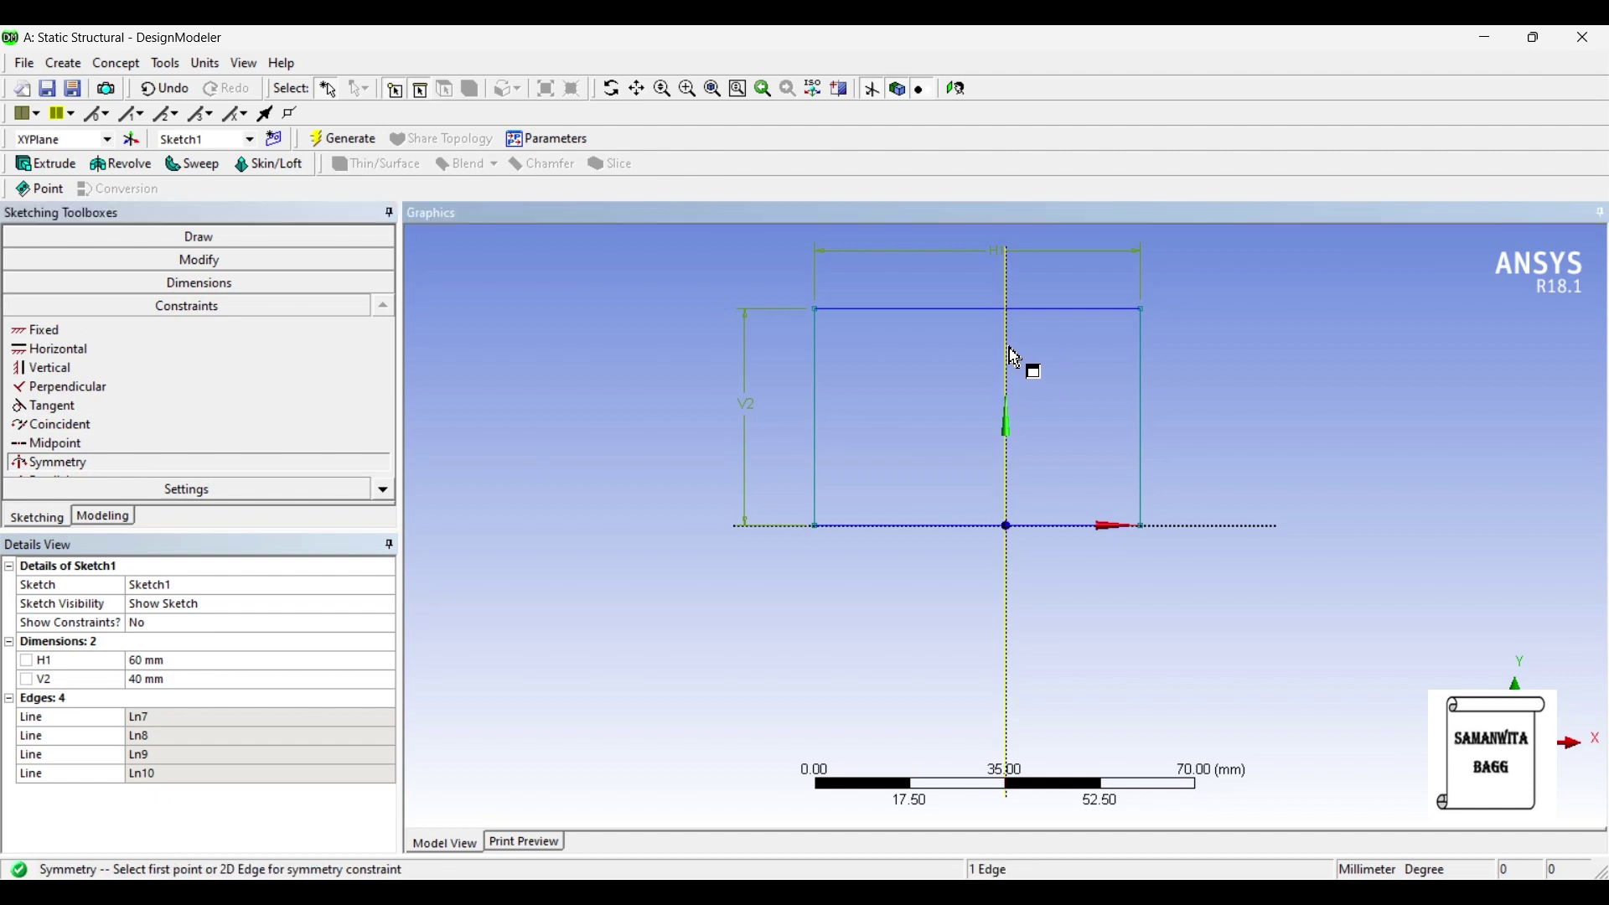
left_click(817, 403)
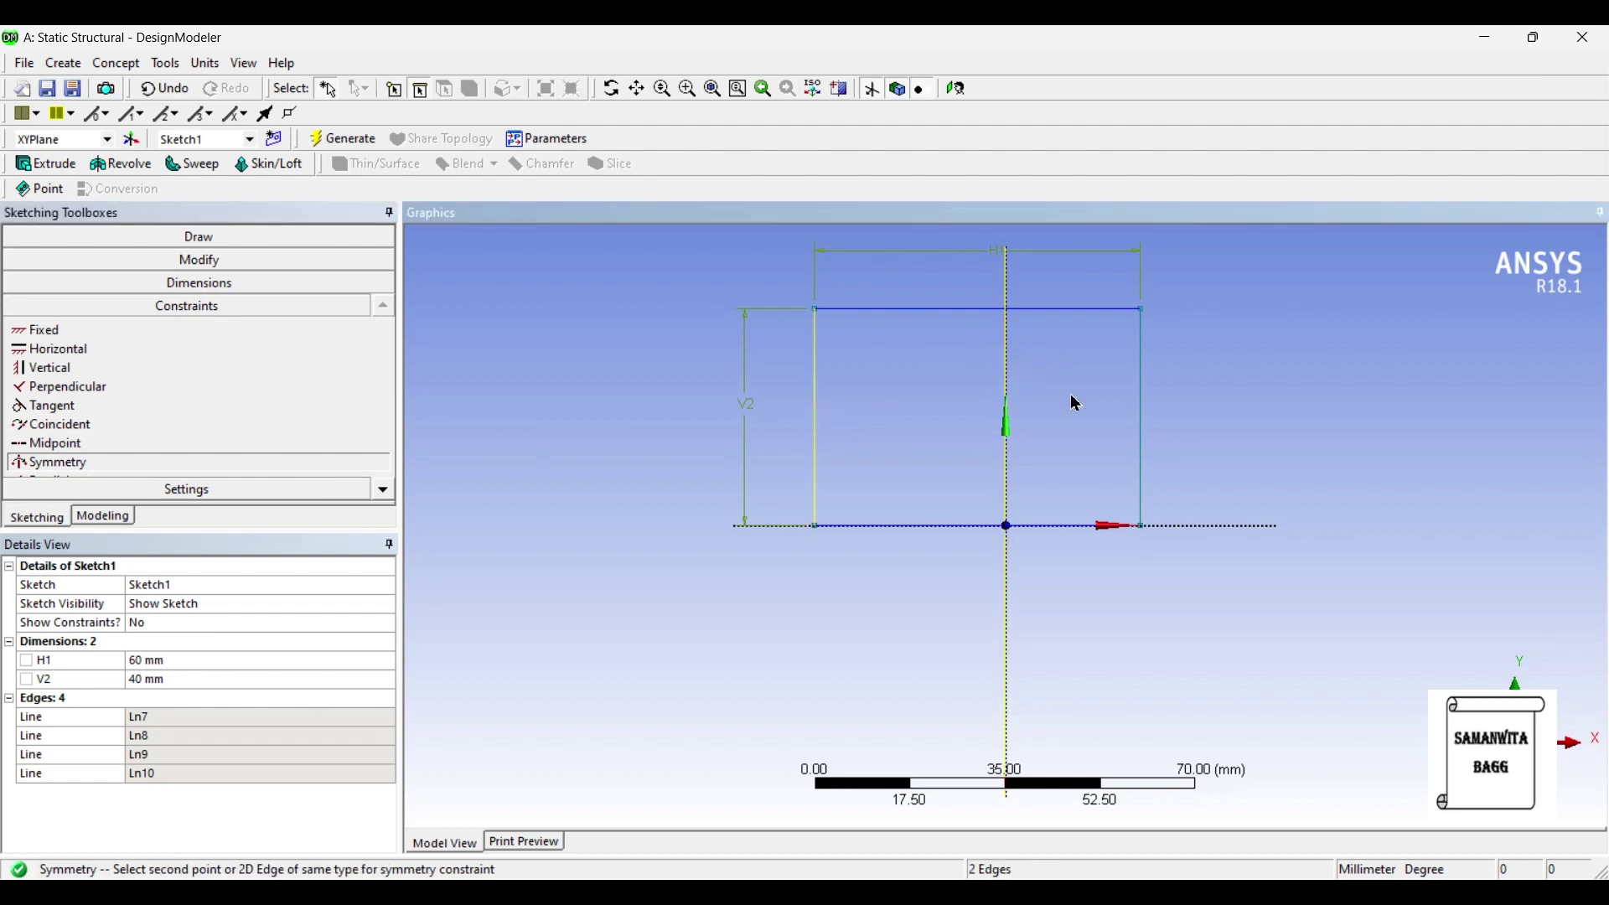
left_click(1144, 399)
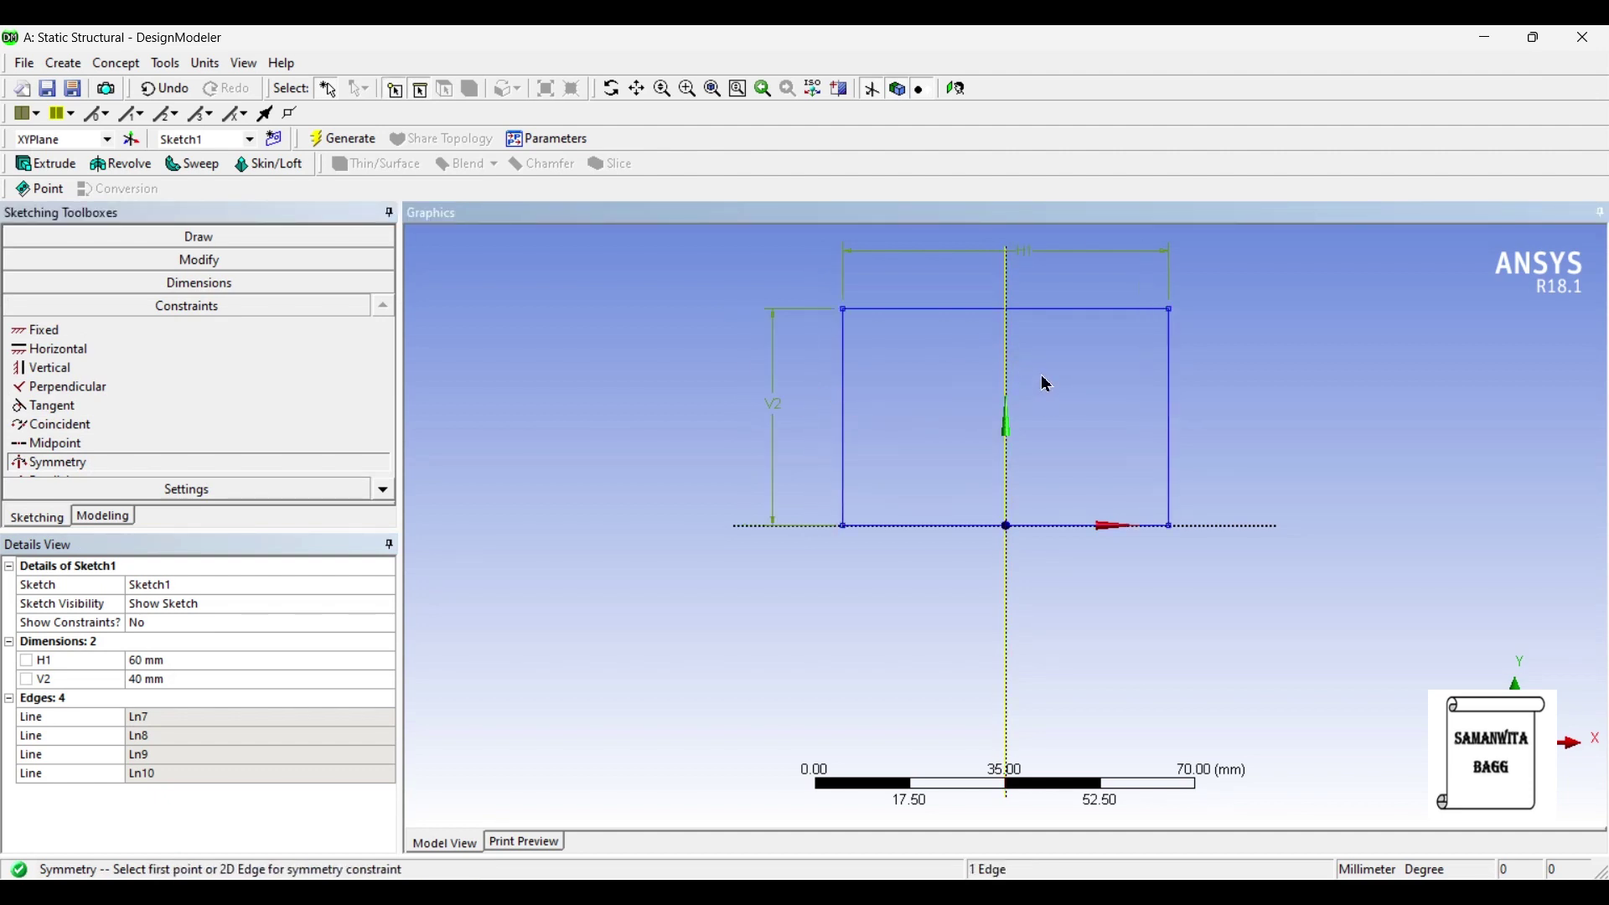
Step: Round the rectangle's top-left and top-right corners with 7 mm fillets
left_click(235, 263)
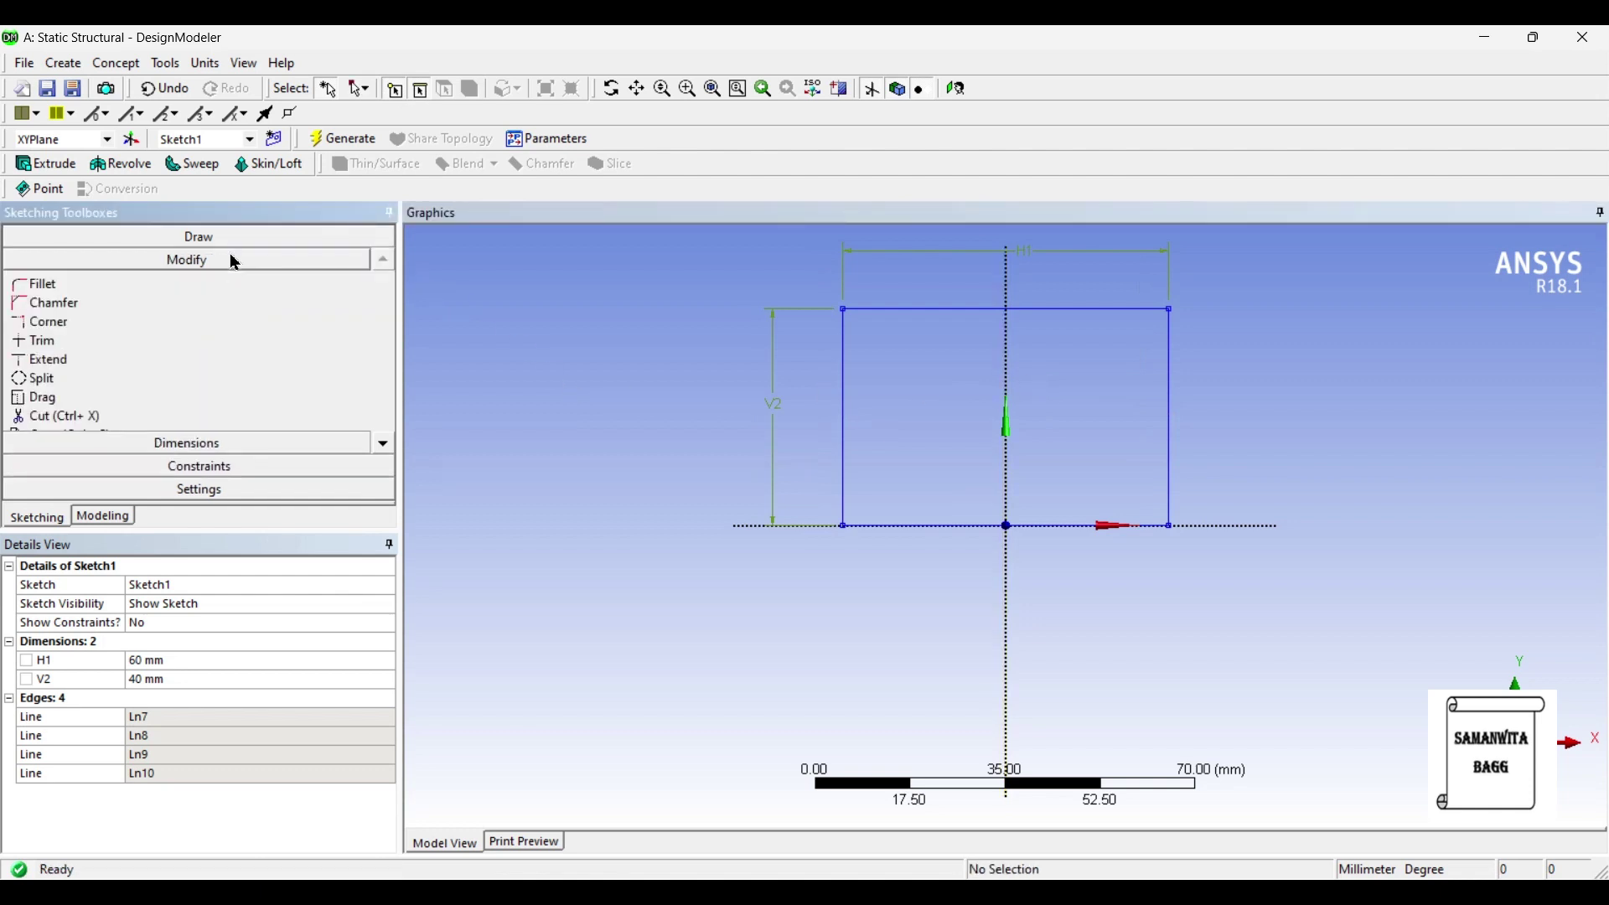
left_click(105, 293)
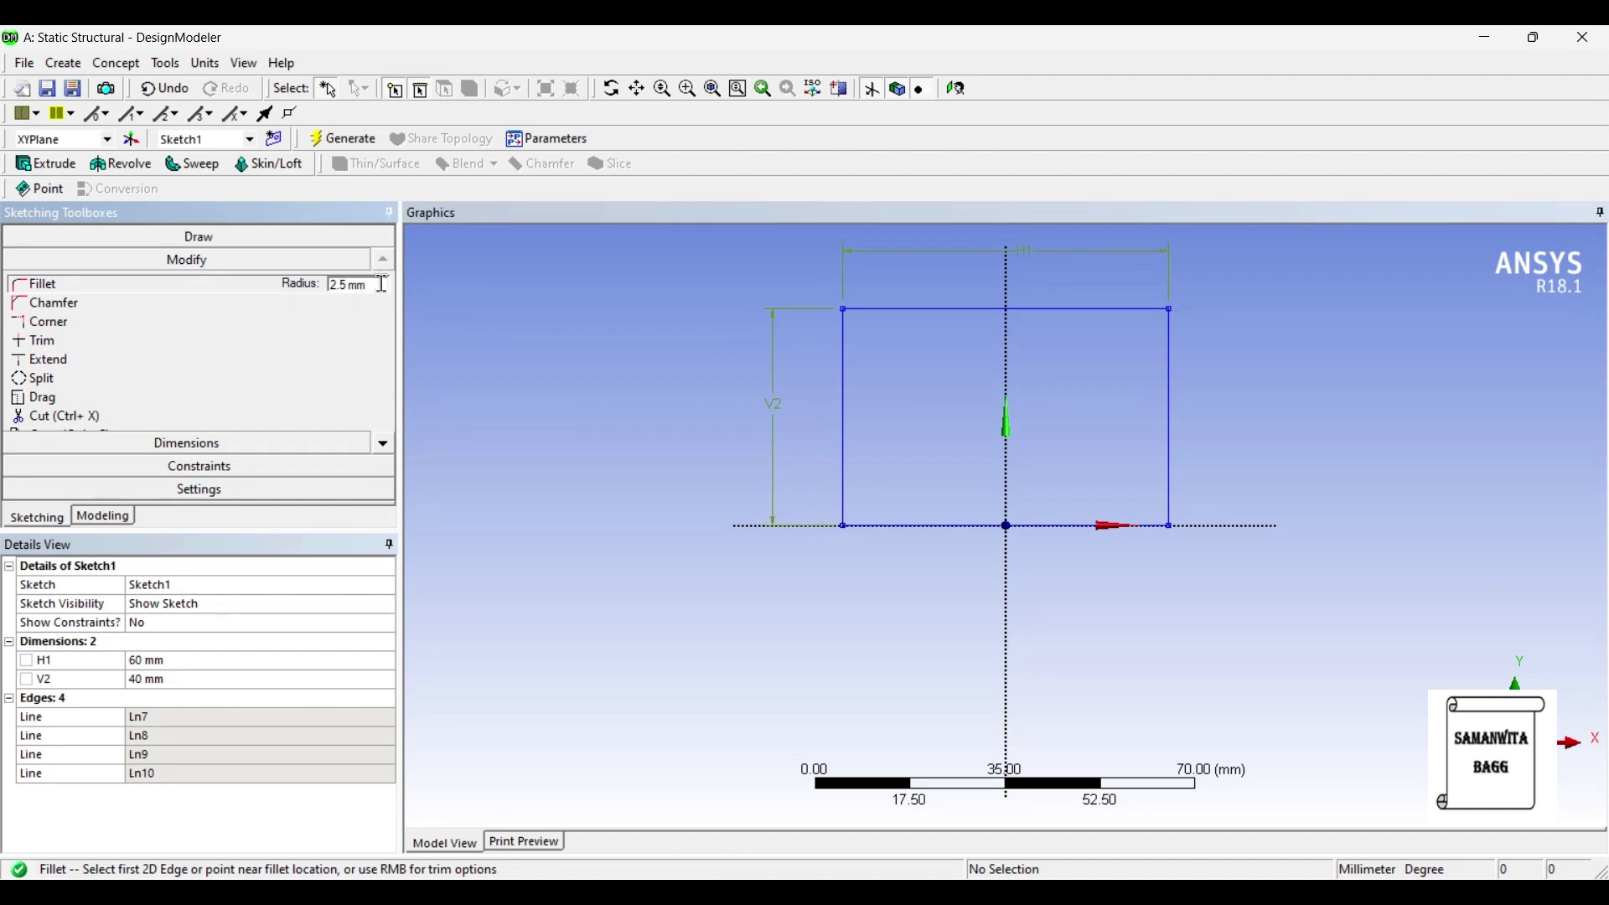
left_click(367, 285)
left_click(863, 360)
left_click(882, 312)
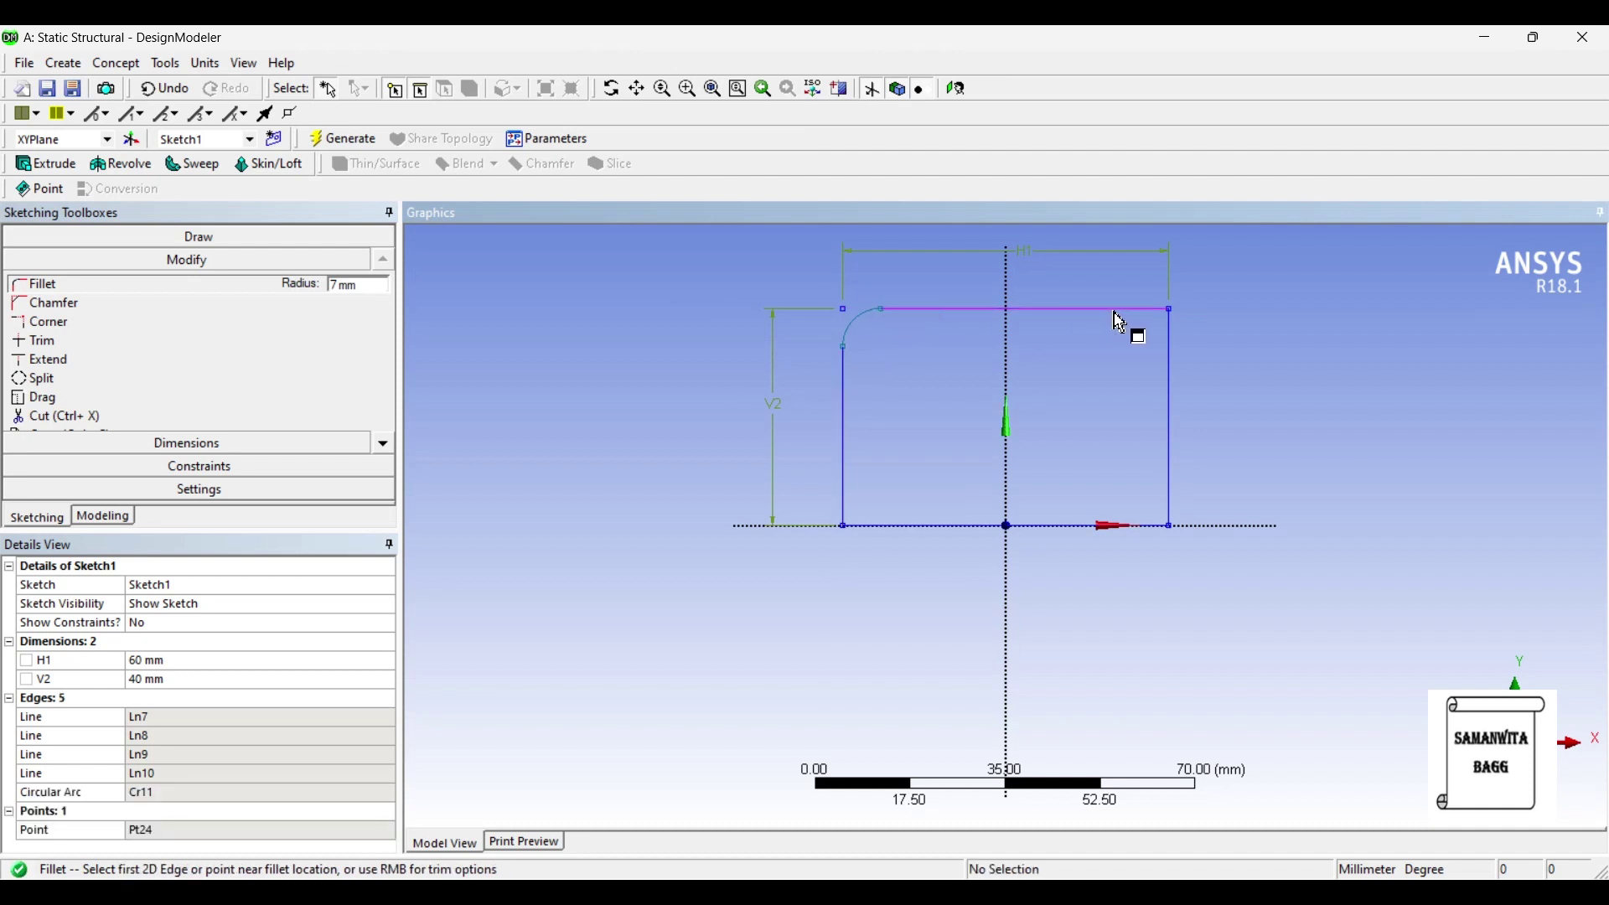
left_click(1114, 317)
left_click(1172, 372)
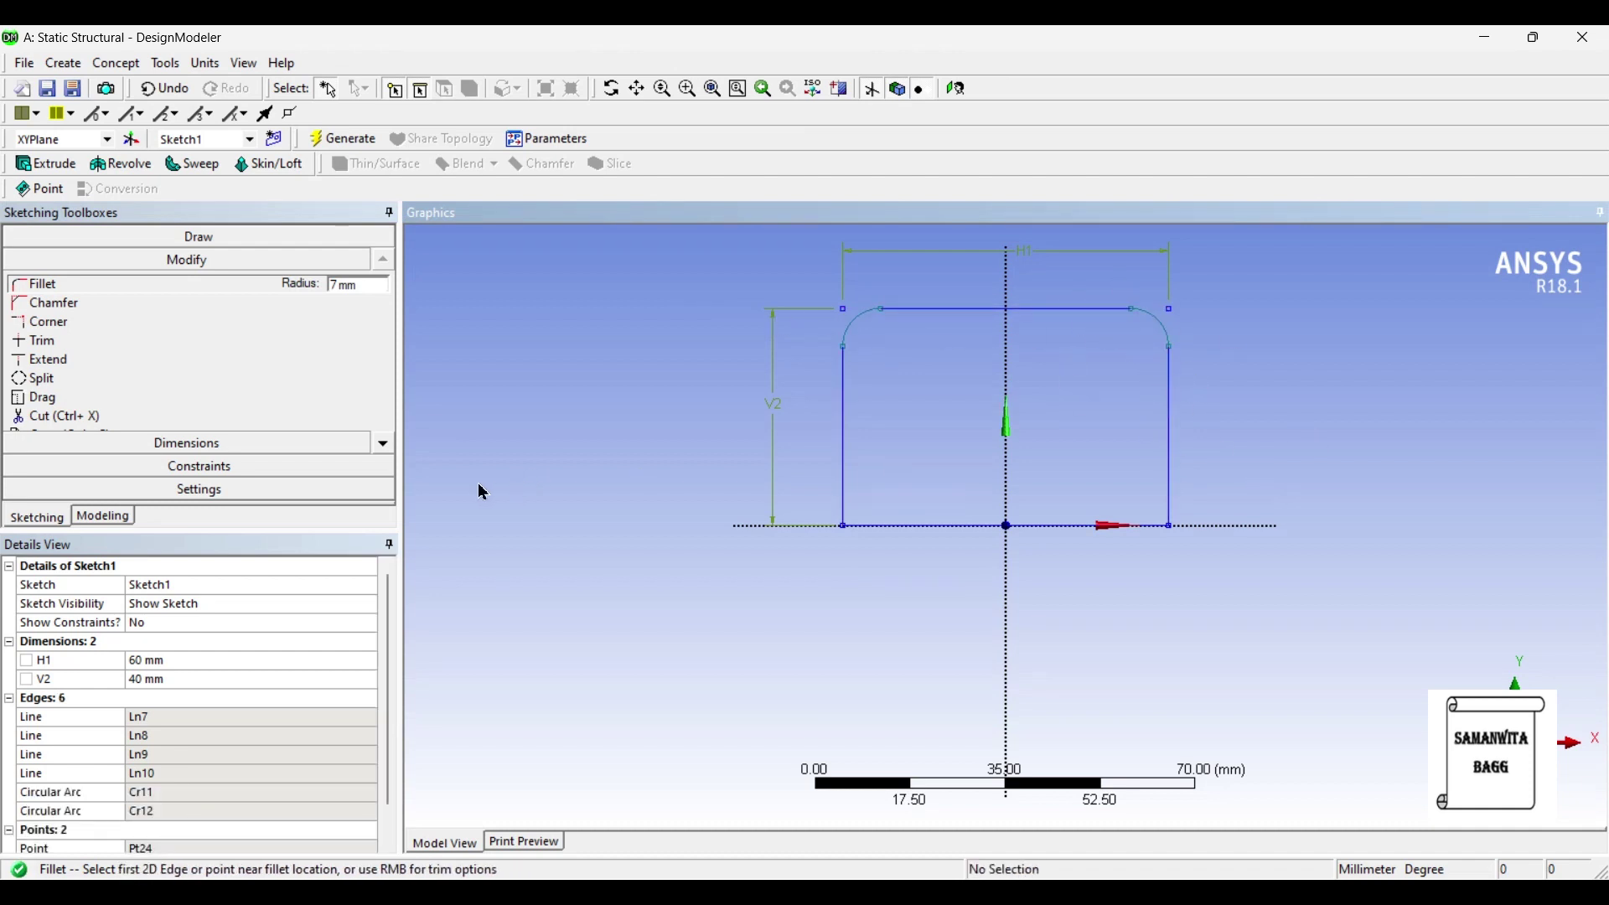
Step: Pick the Circle drawing tool and look at the bracket reference photos
left_click(198, 238)
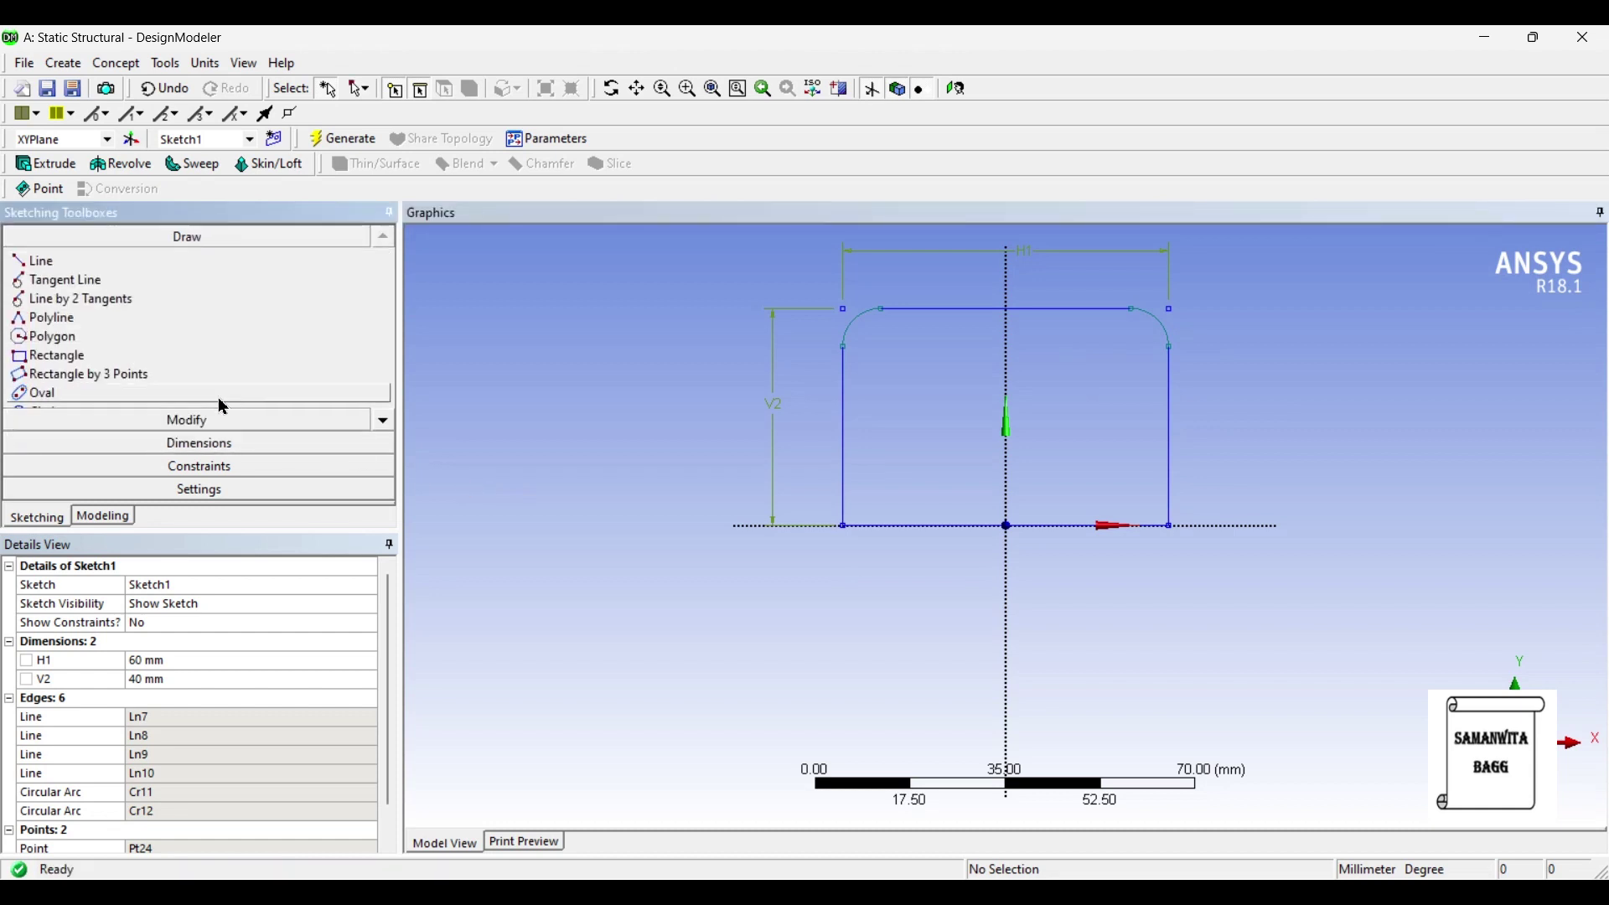
left_click(383, 425)
left_click(384, 426)
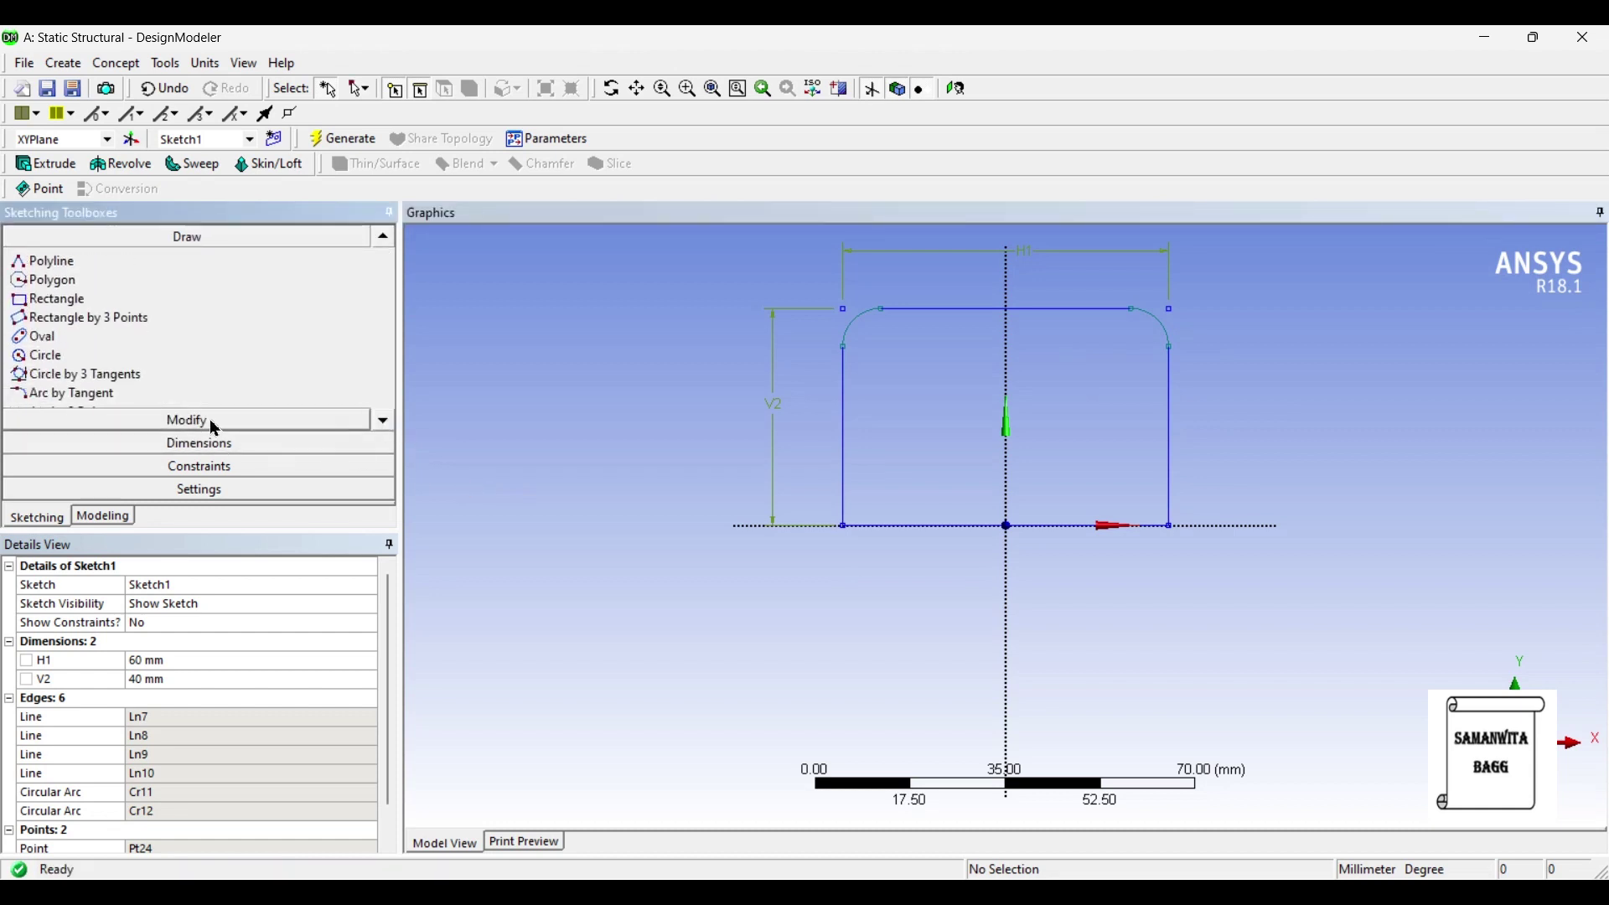
left_click(70, 358)
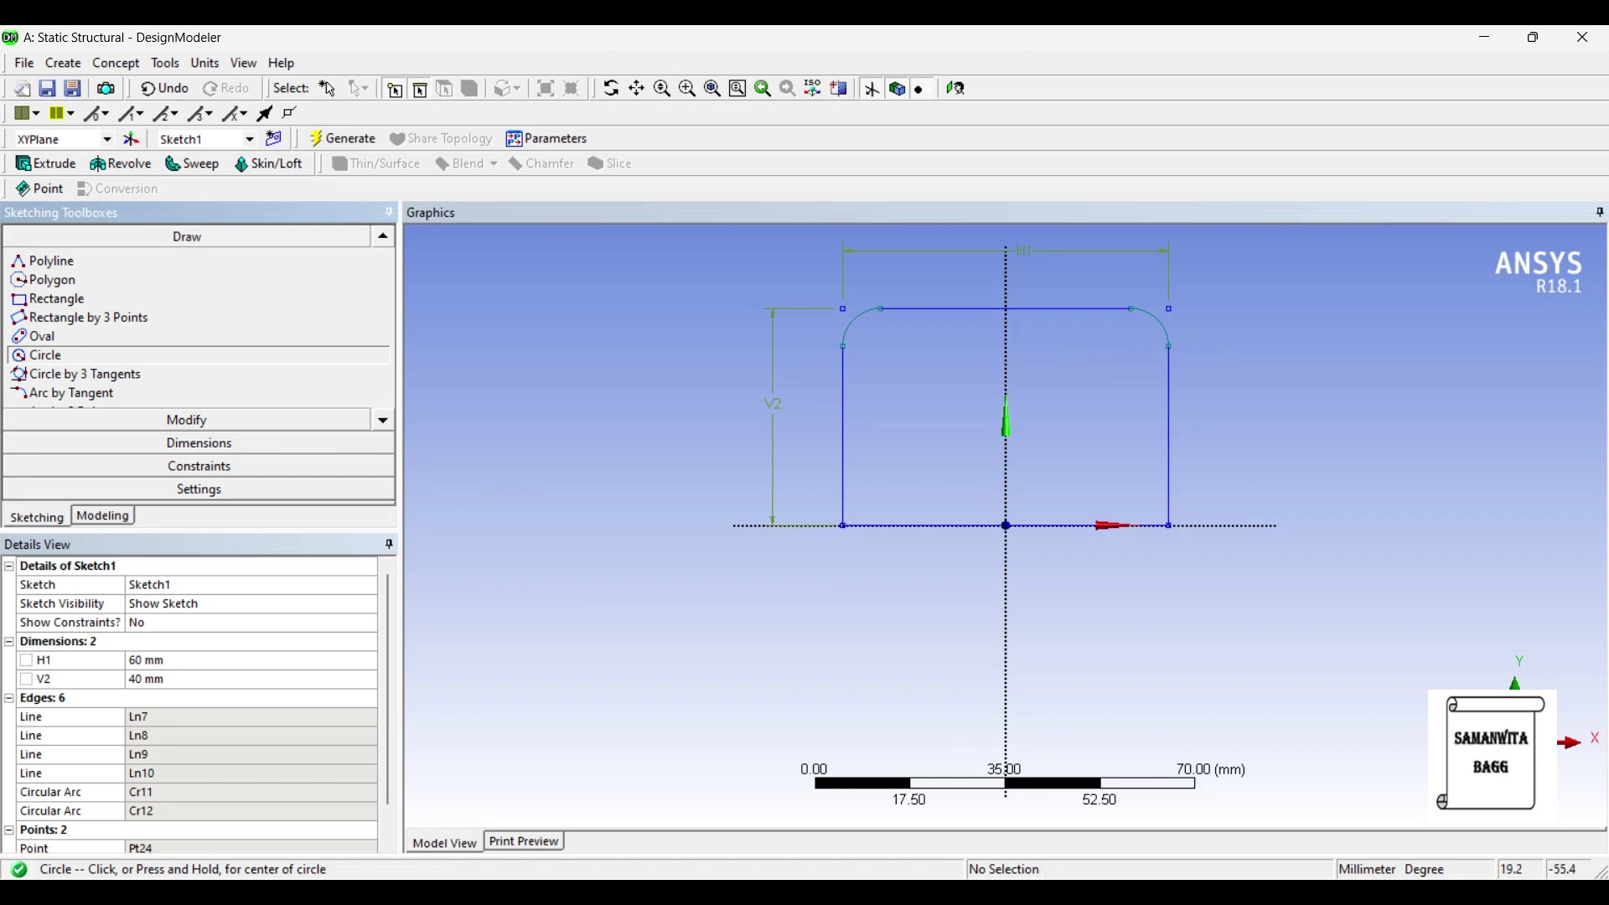
key("alt+Tab")
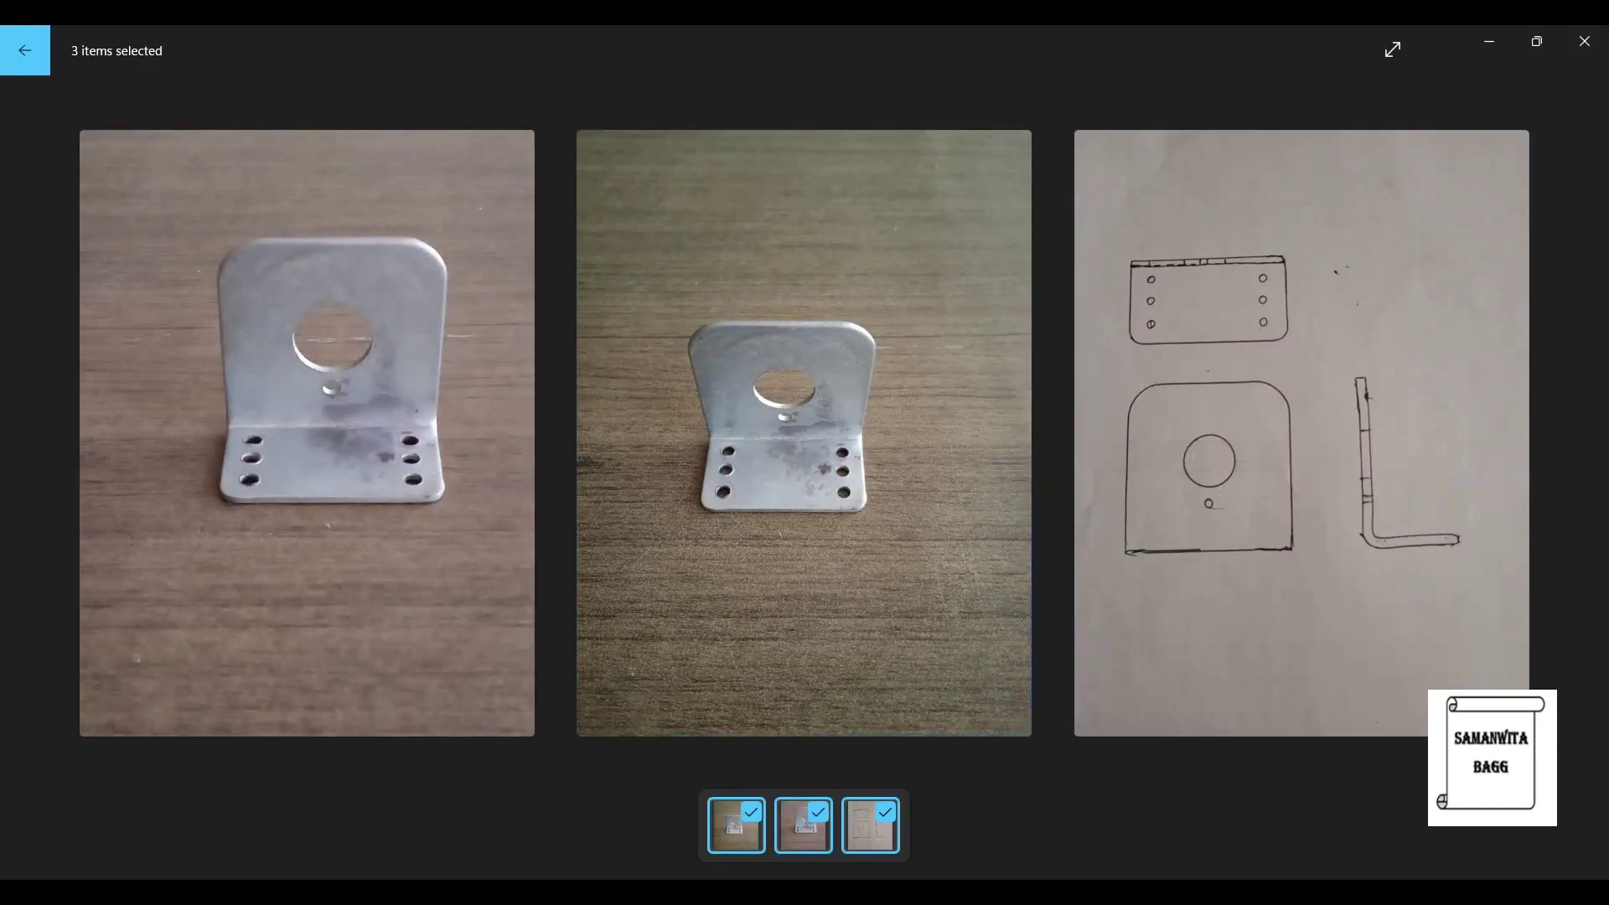
Step: Draw a large circle and a smaller circle below it on the vertical axis
key("alt+Tab")
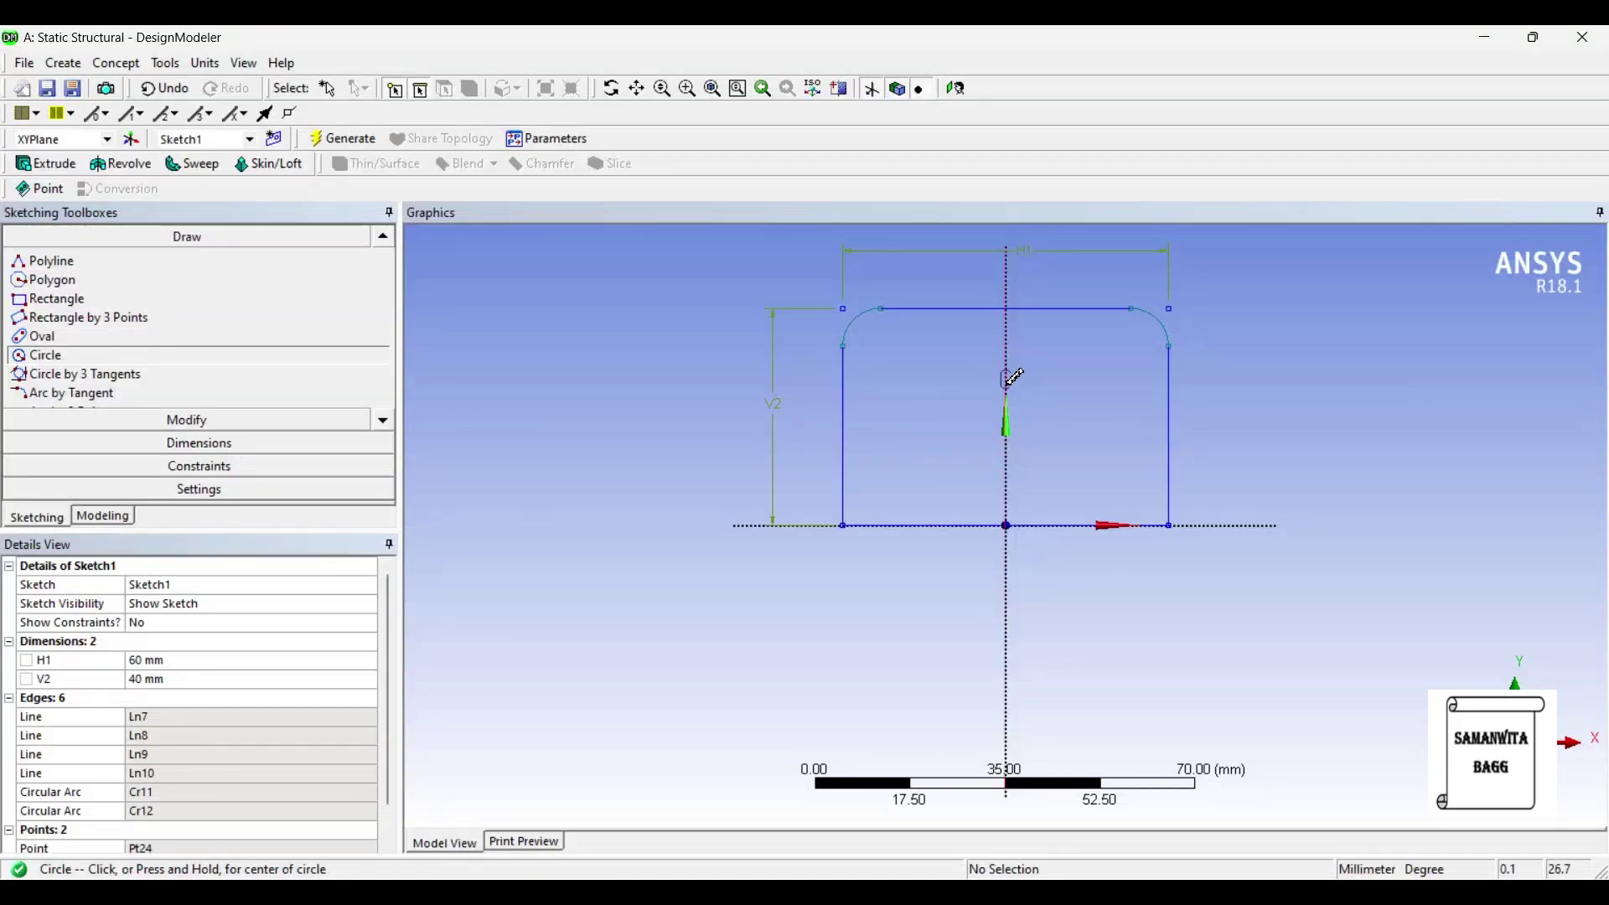
left_click(1012, 391)
left_click(1013, 434)
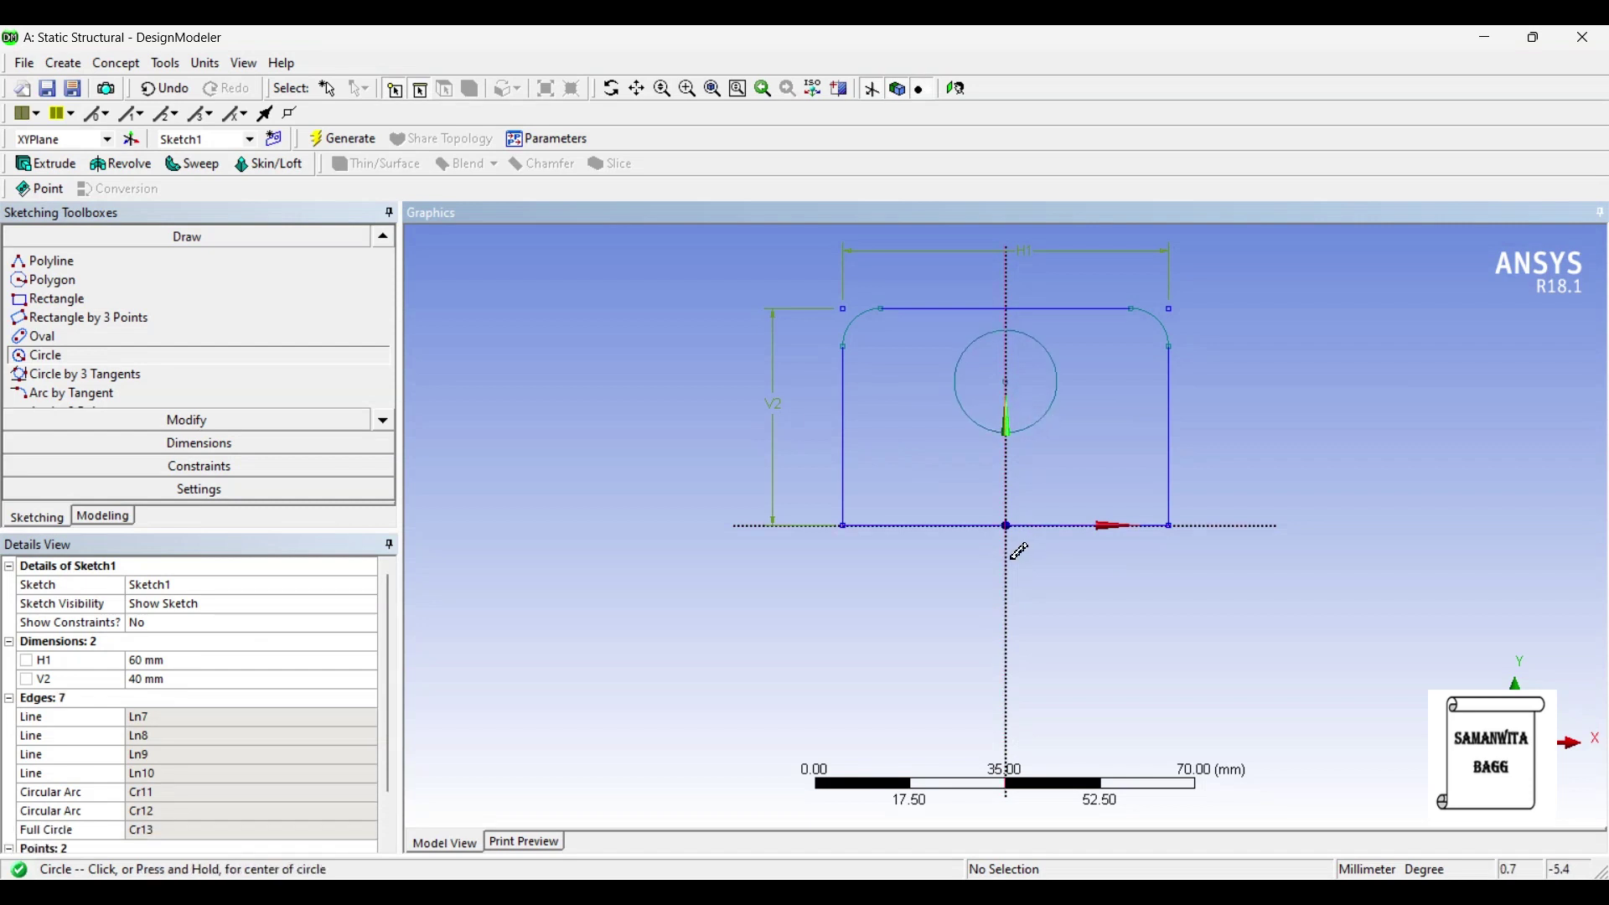
left_click(1012, 467)
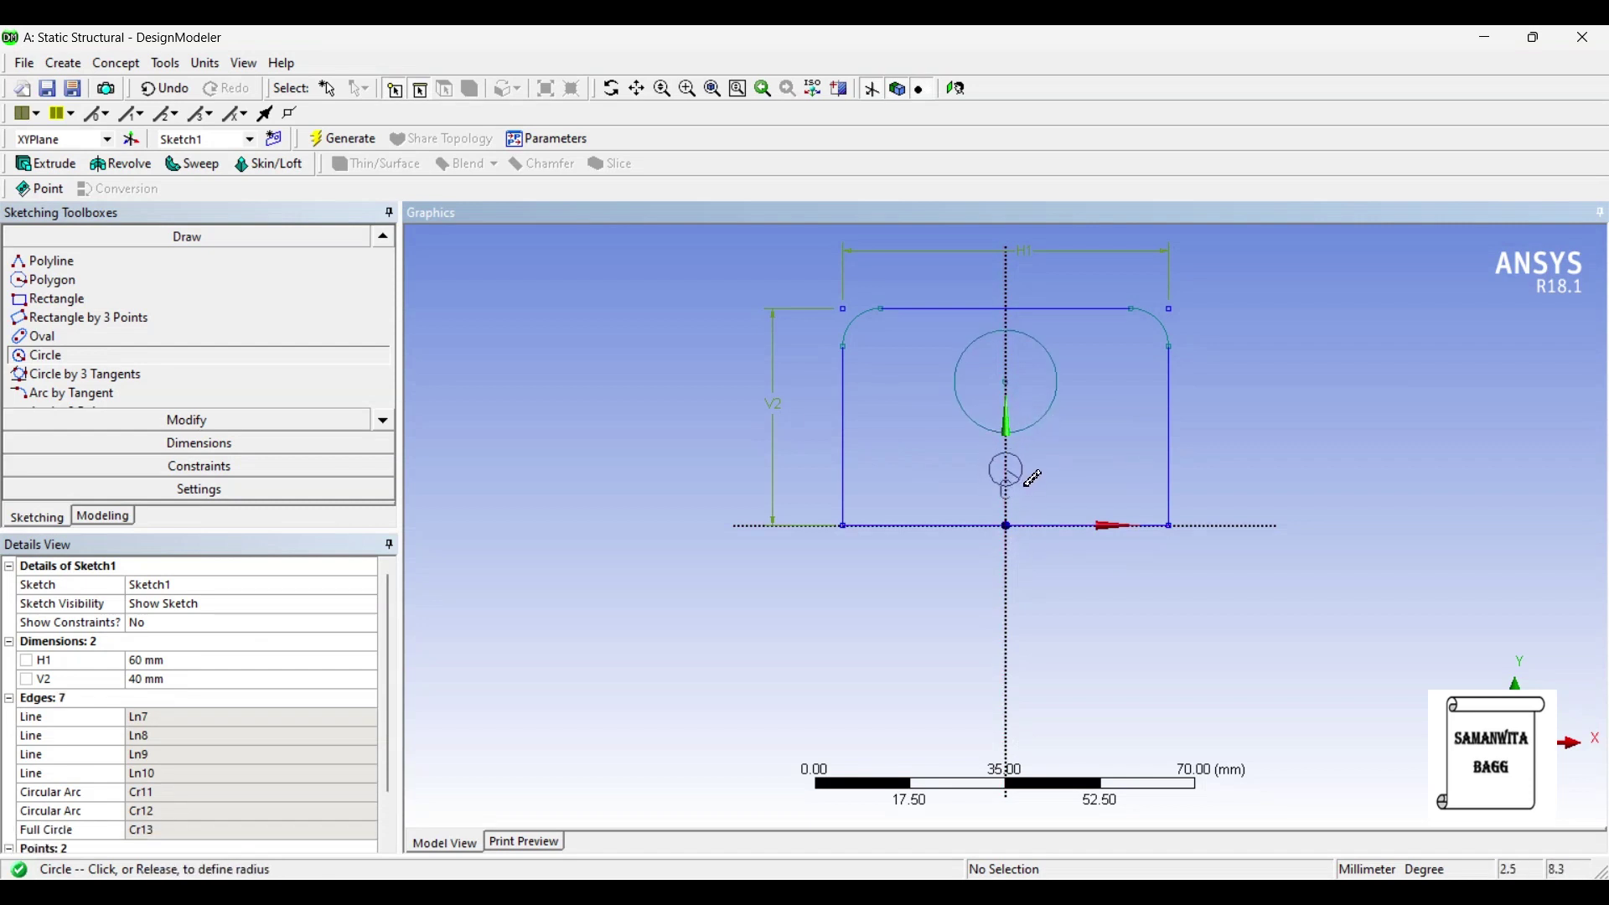
left_click(1033, 481)
Step: Dimension the circle diameters as D3 = 12 mm and D4 = 3 mm
left_click(241, 444)
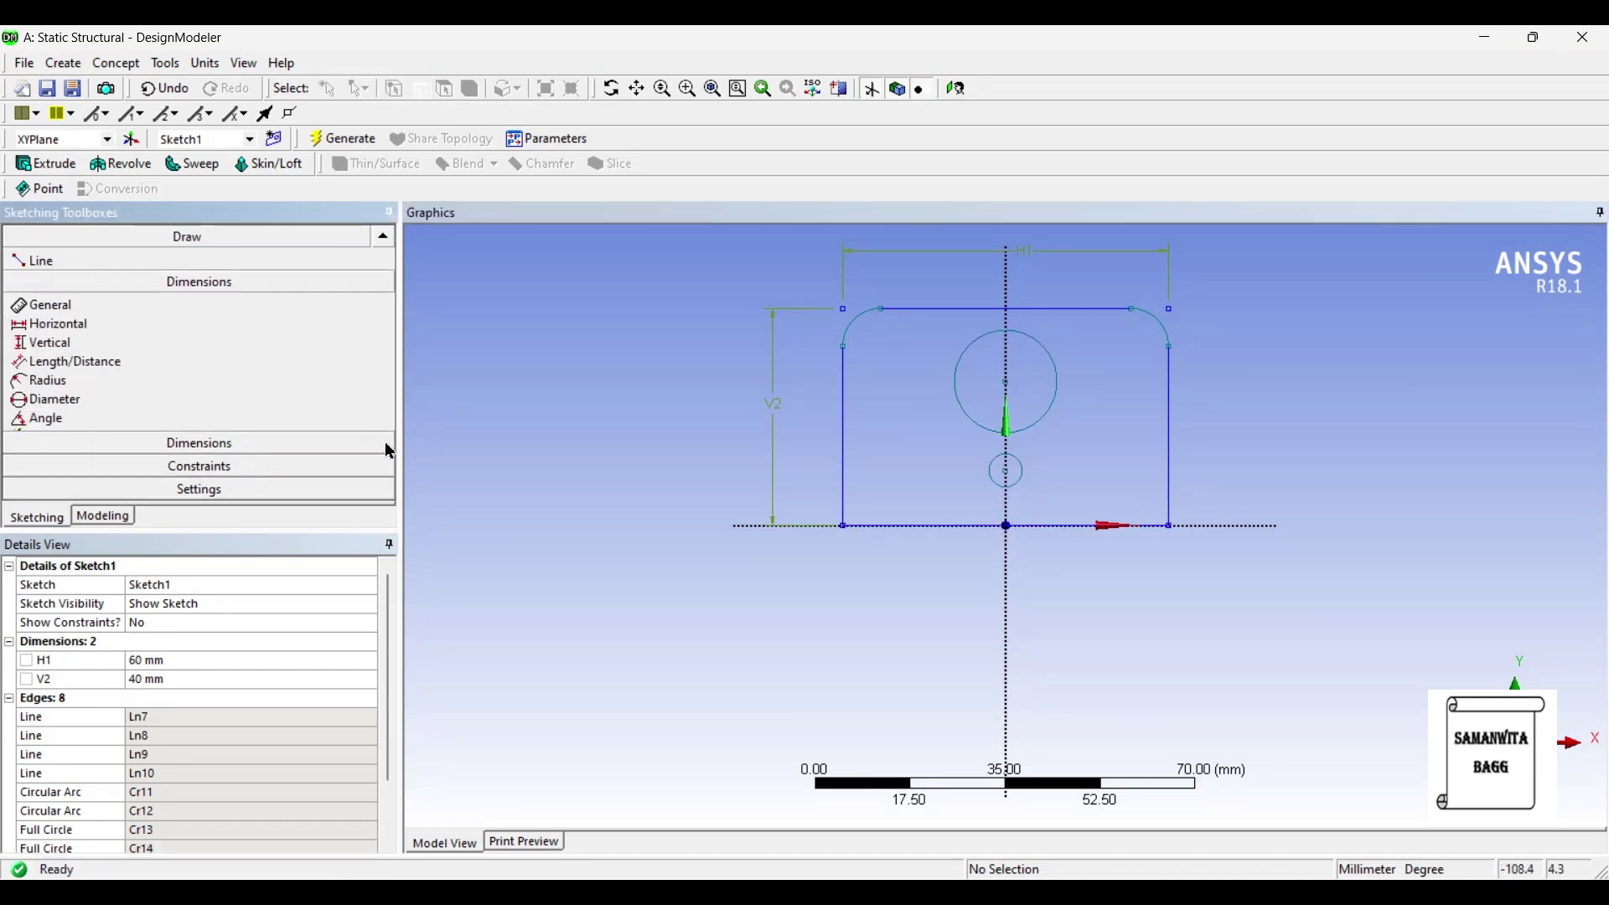
left_click(1051, 346)
left_click(1273, 342)
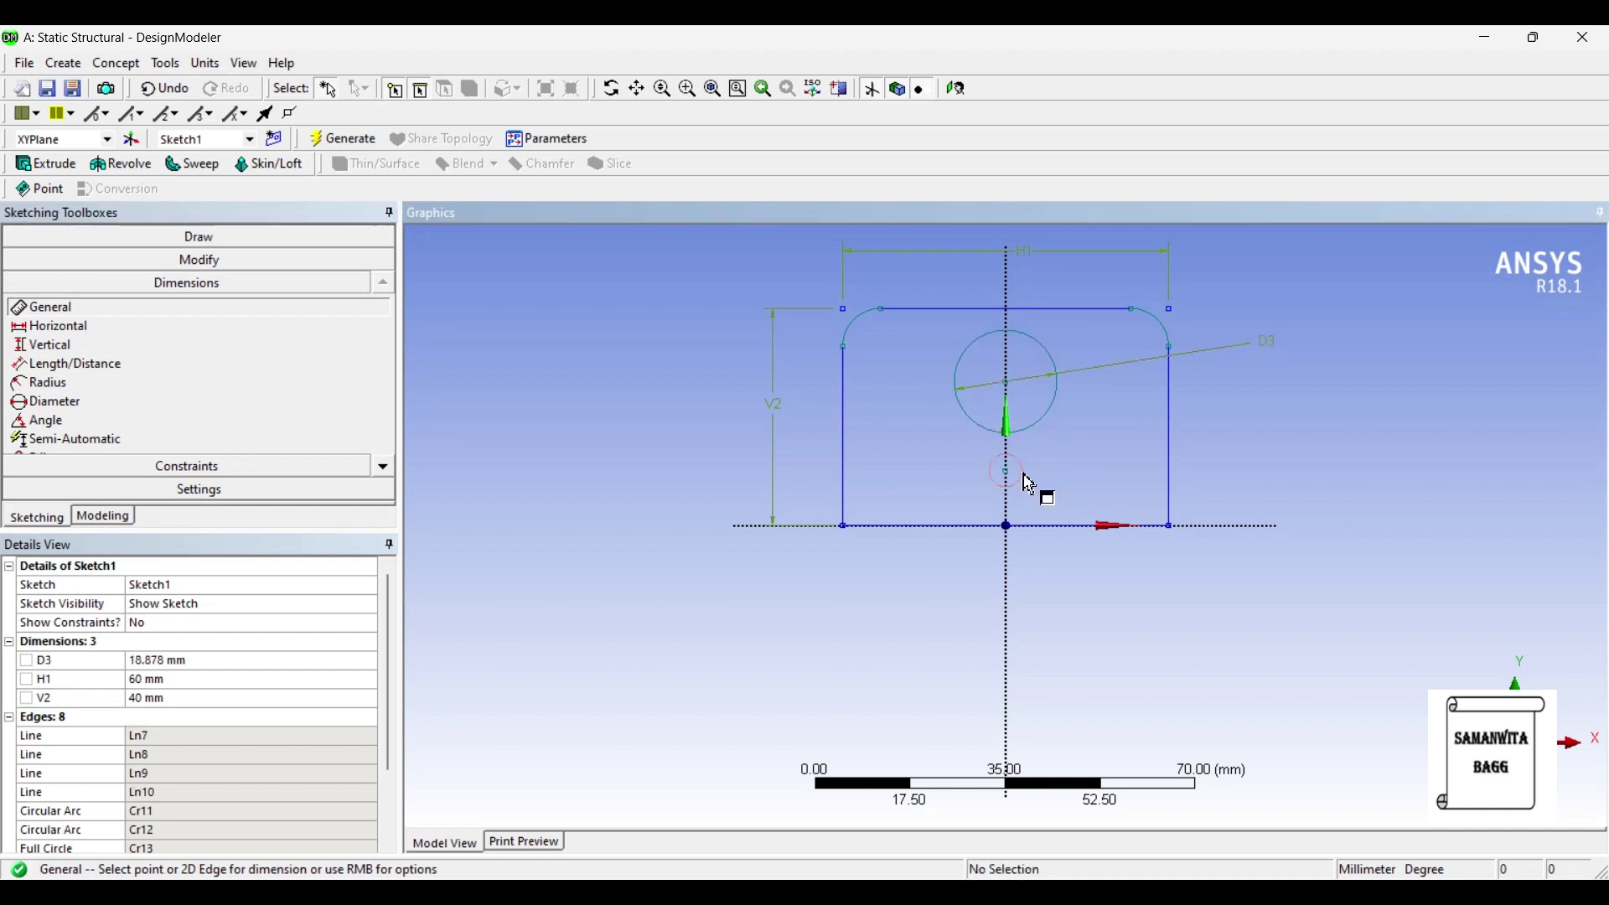
left_click(1029, 485)
left_click(1291, 446)
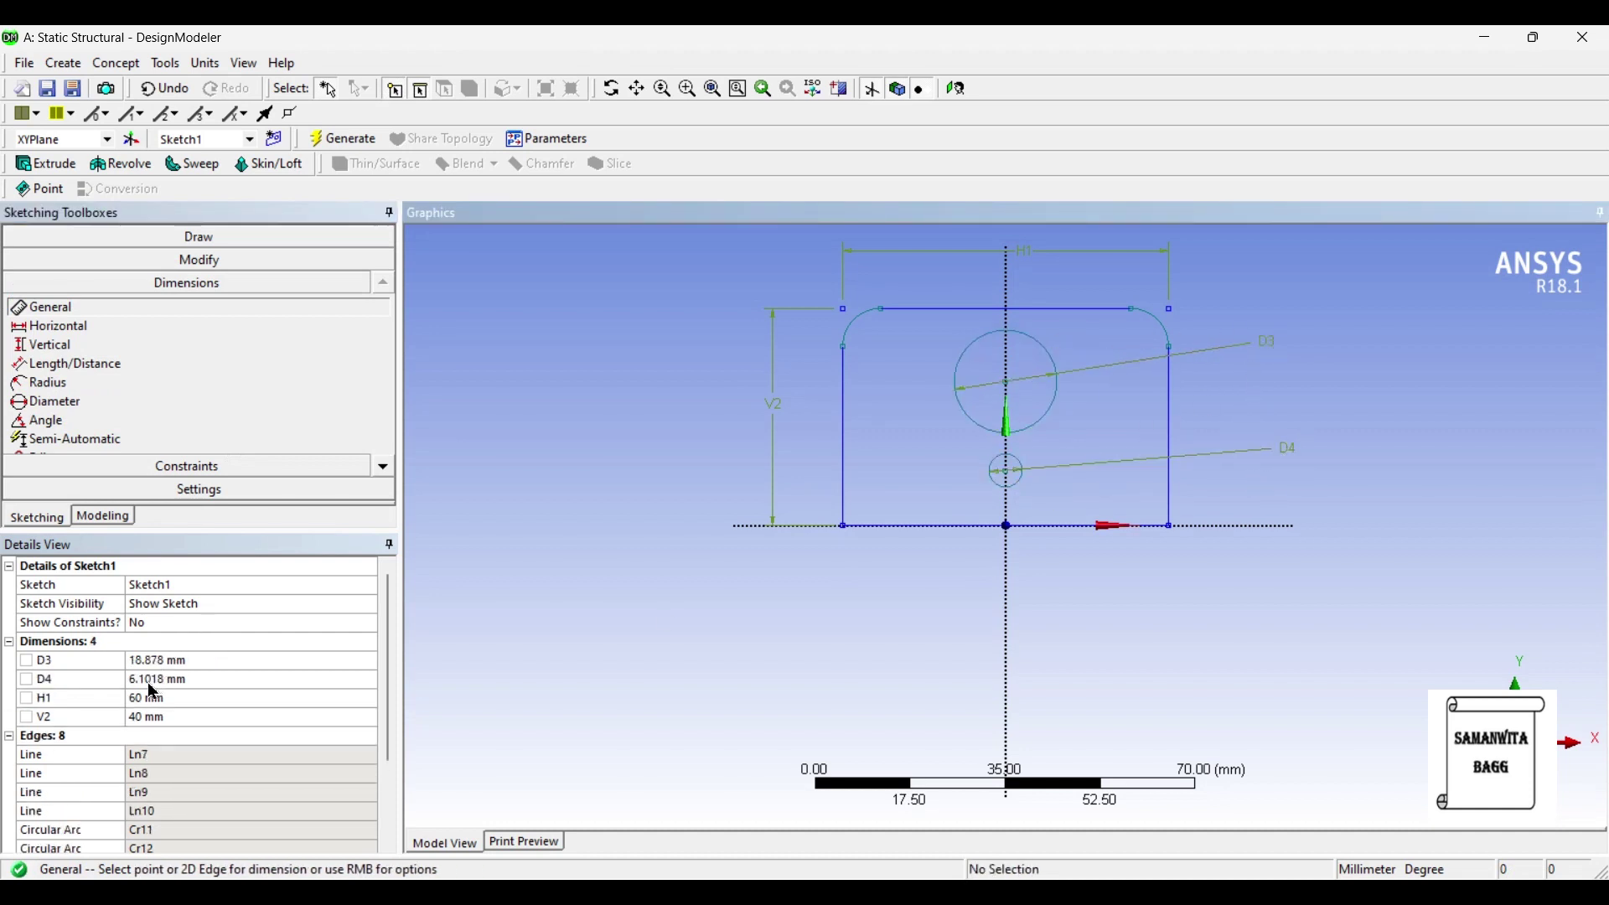
left_click(175, 661)
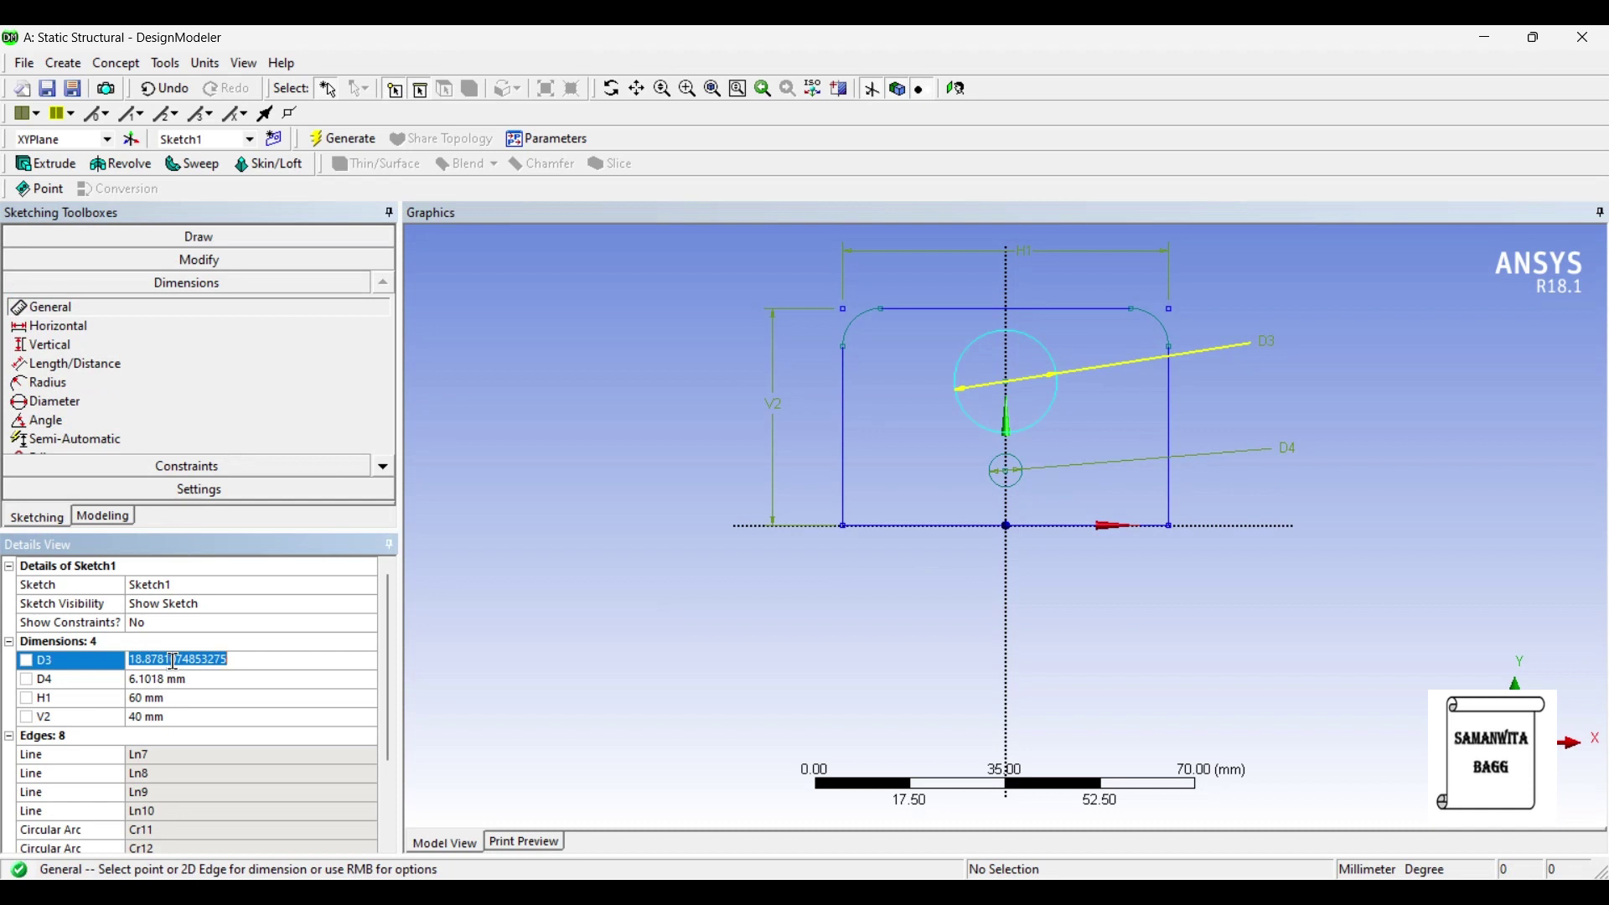
type("12")
key("Return")
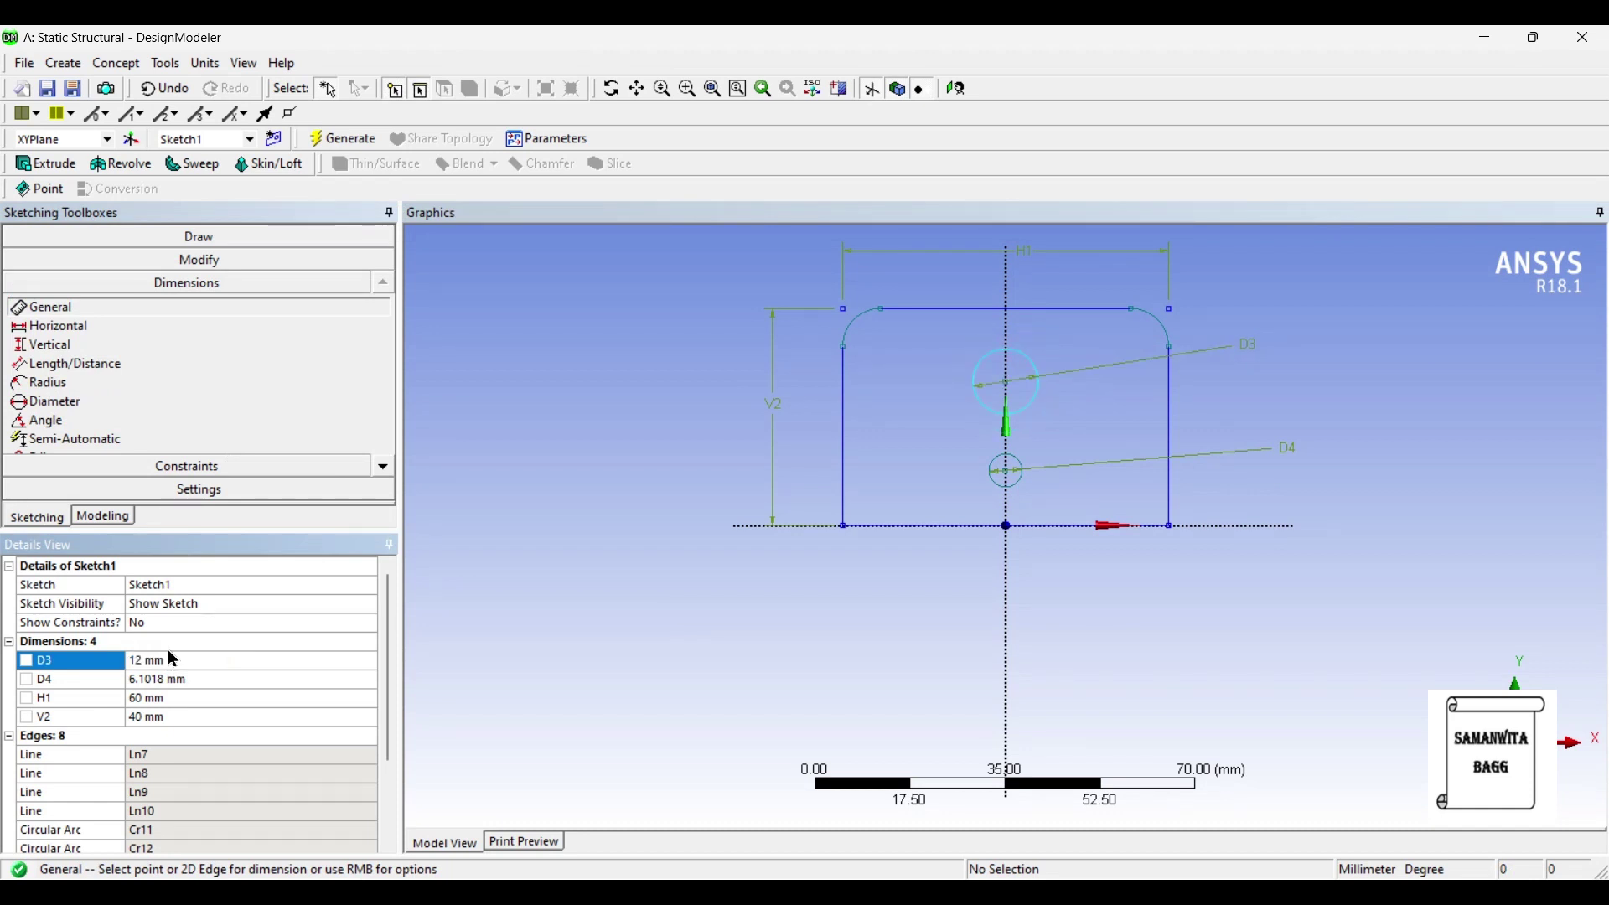
left_click(150, 683)
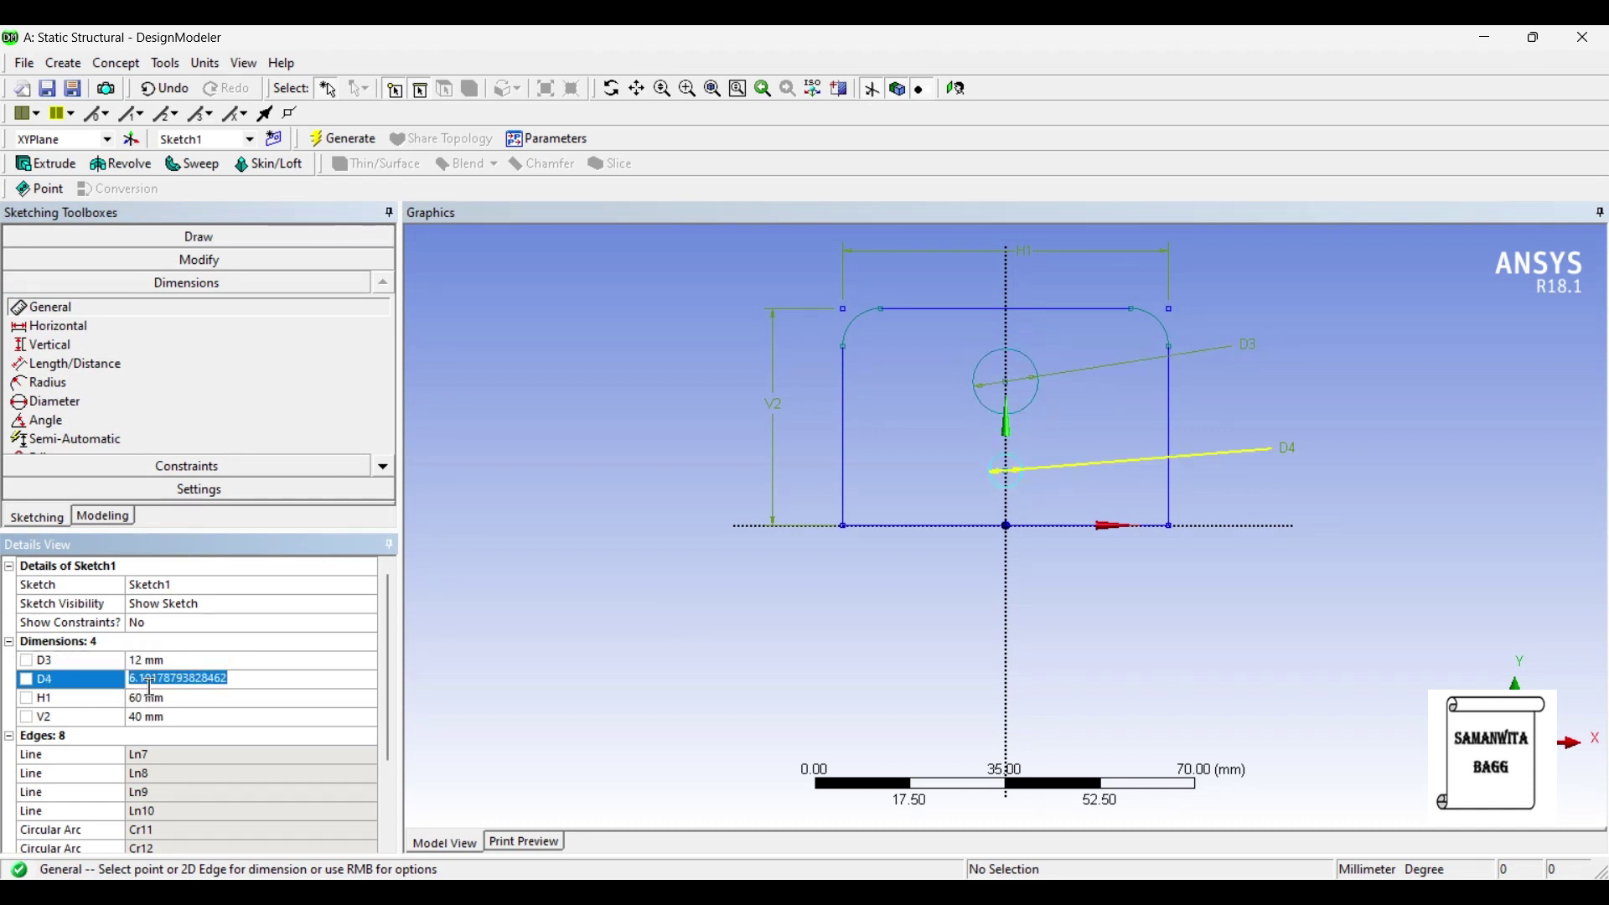
type("3")
key("Return")
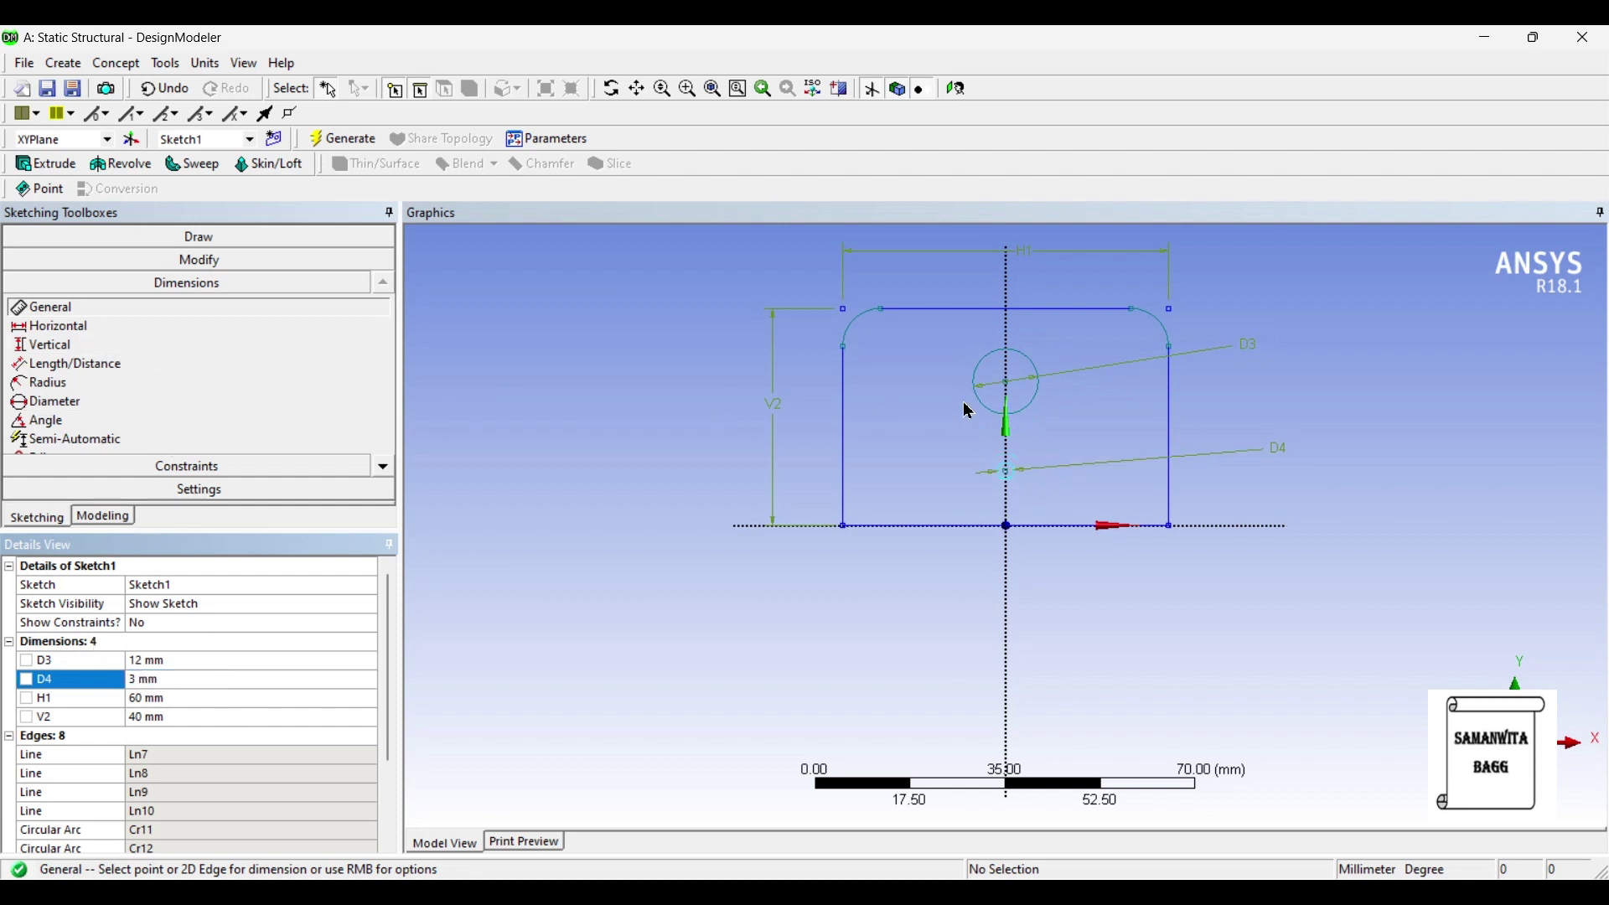
Step: Dimension both circle centres from the bottom edge: L5 = 24 mm and L6 = 10 mm
left_click(1015, 392)
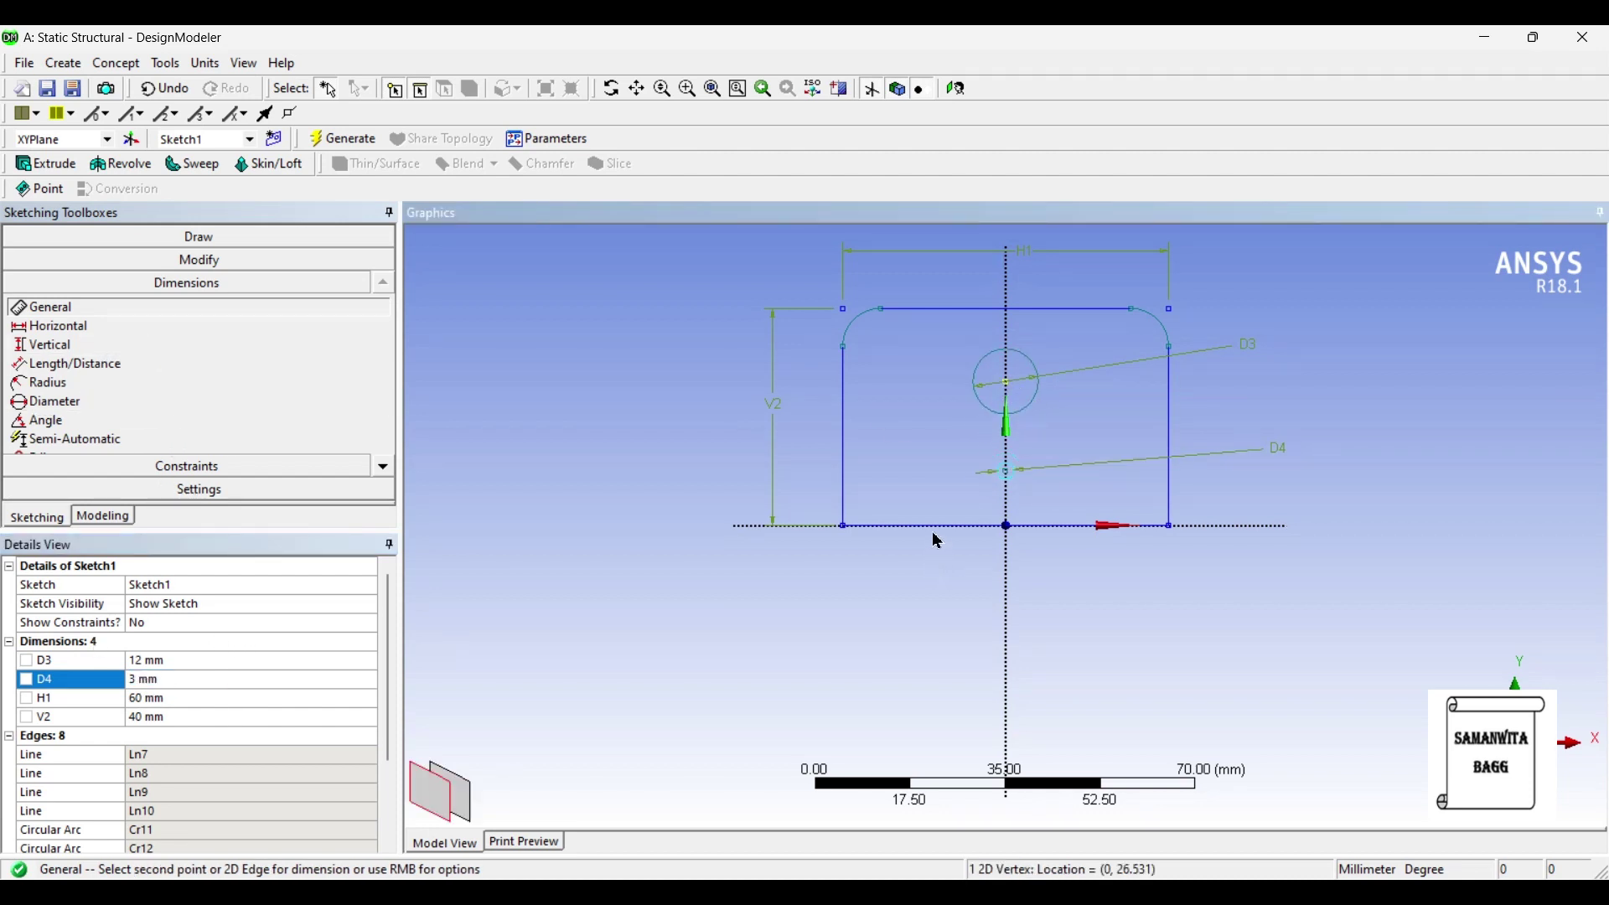
left_click(940, 528)
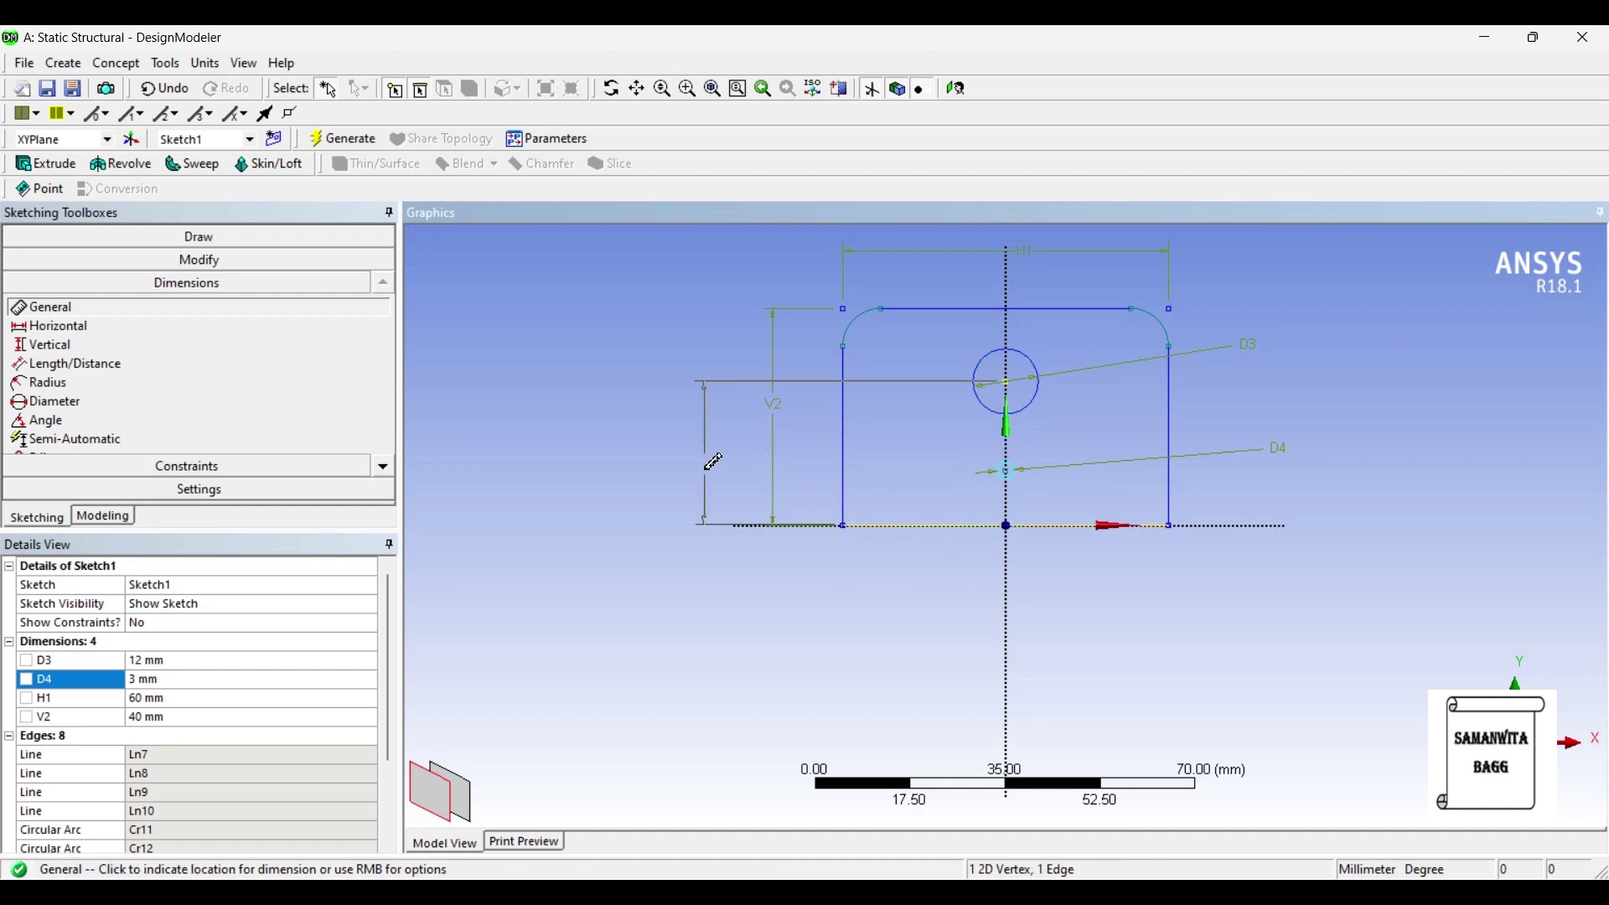
left_click(713, 463)
left_click(1008, 472)
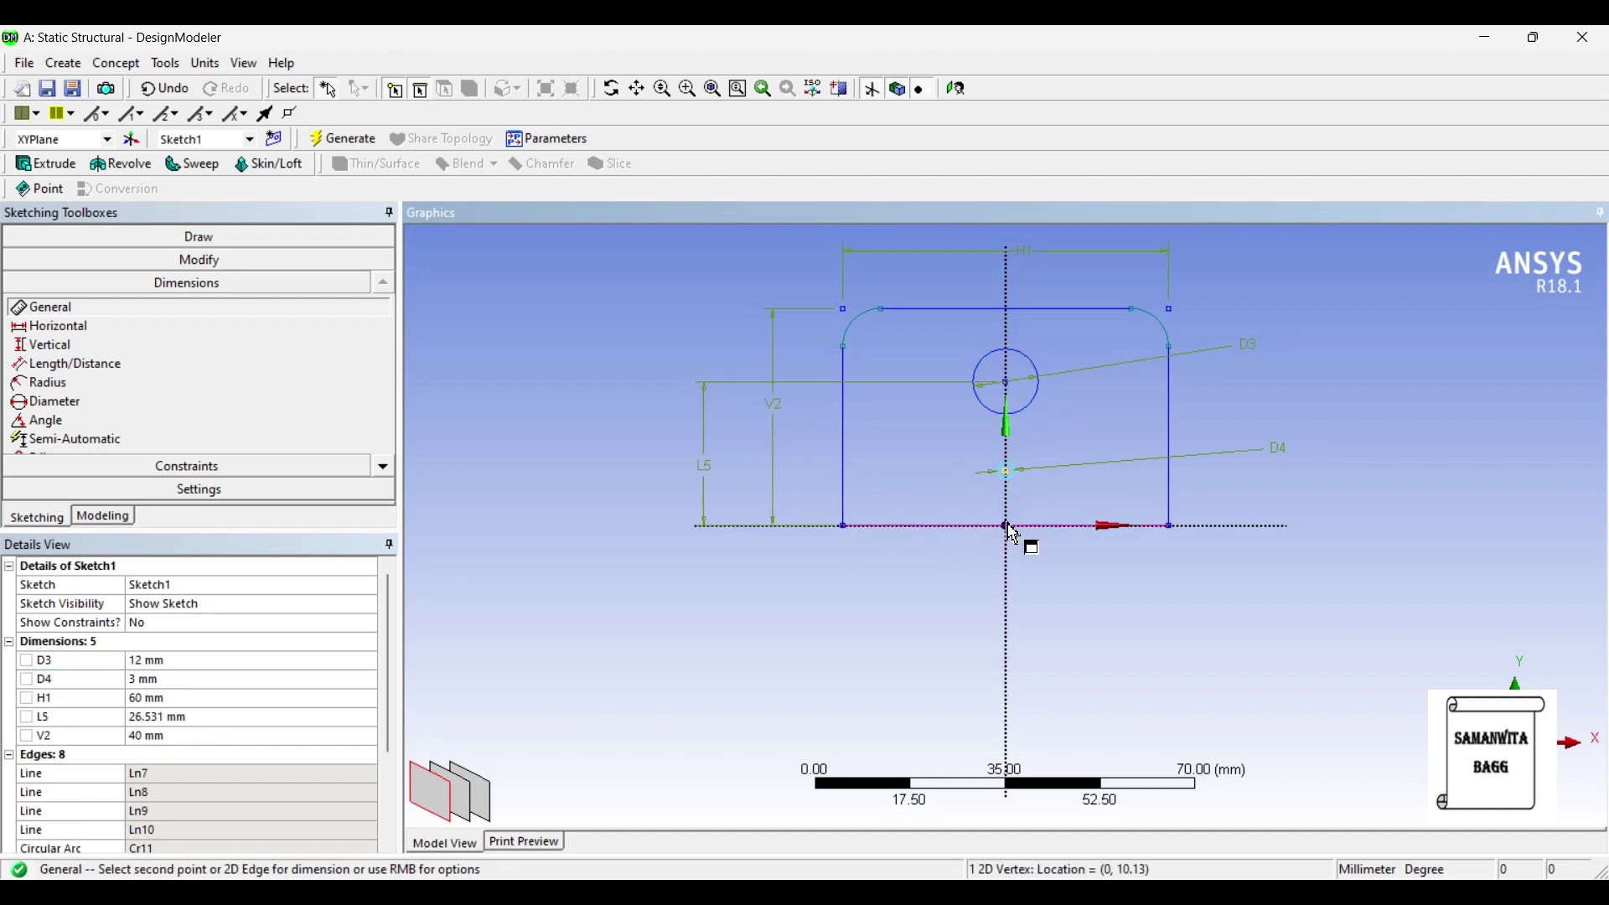
left_click(997, 527)
left_click(813, 488)
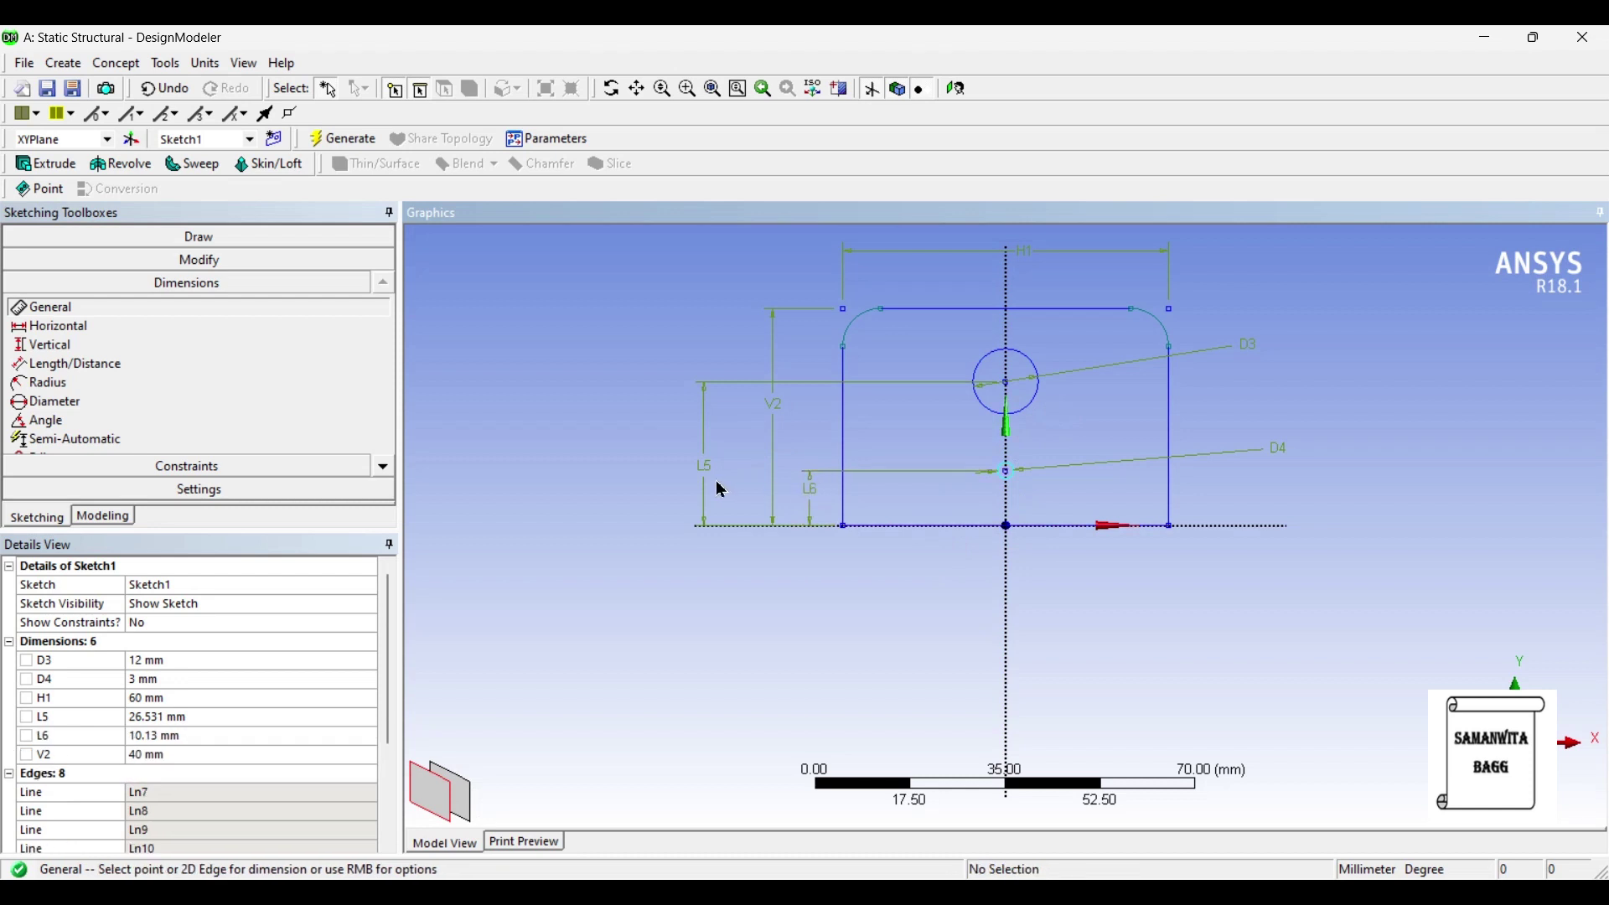
left_click(168, 717)
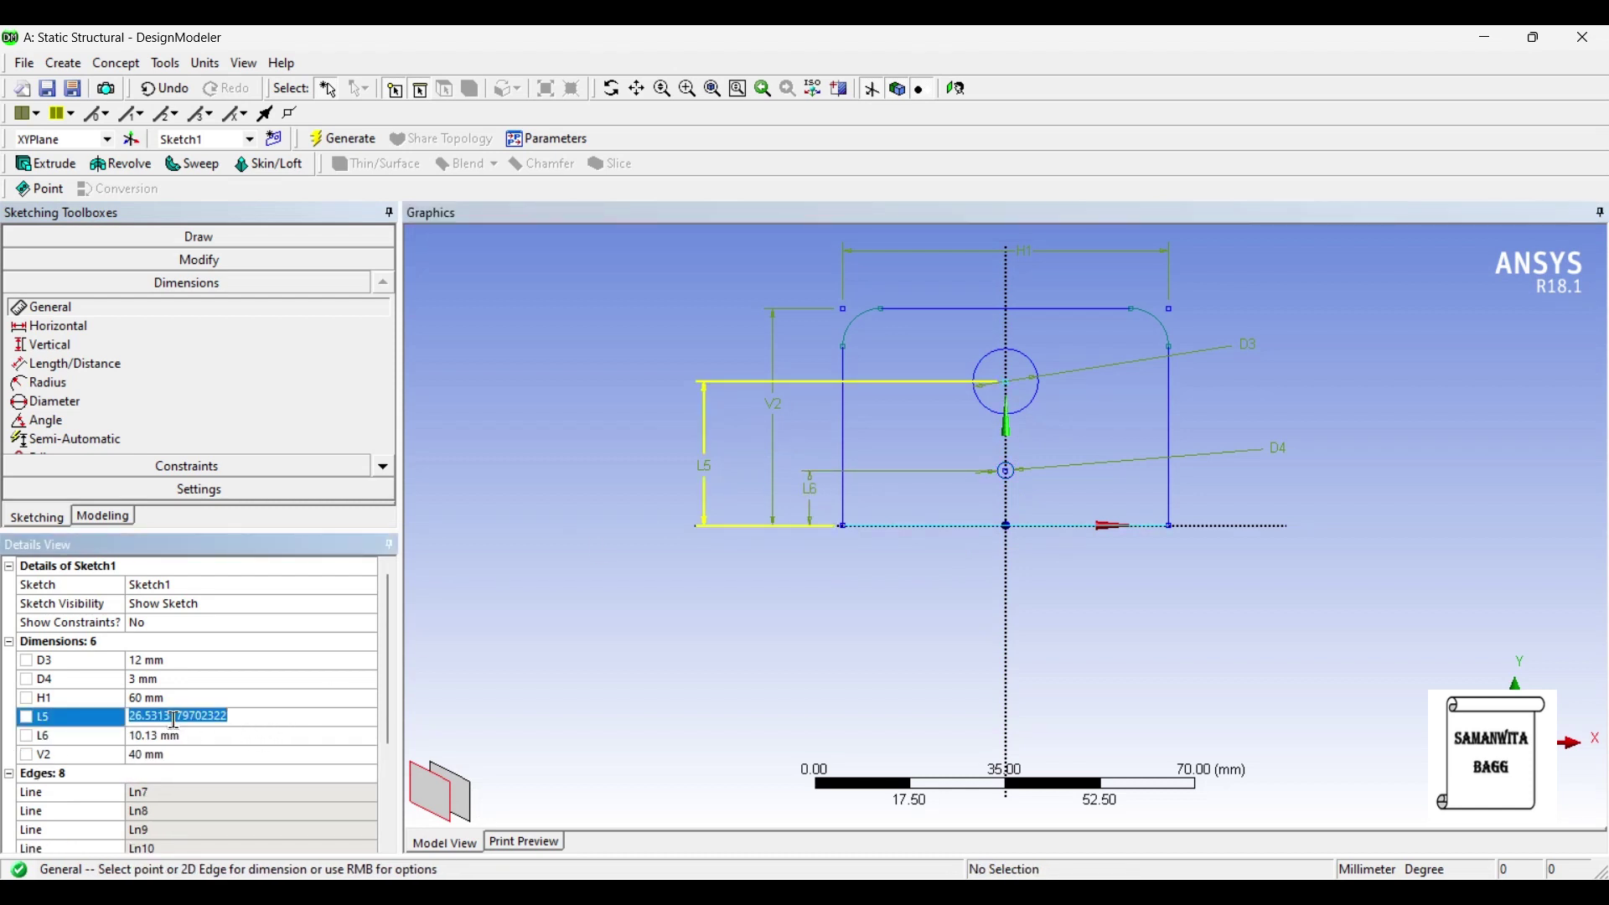
type("24")
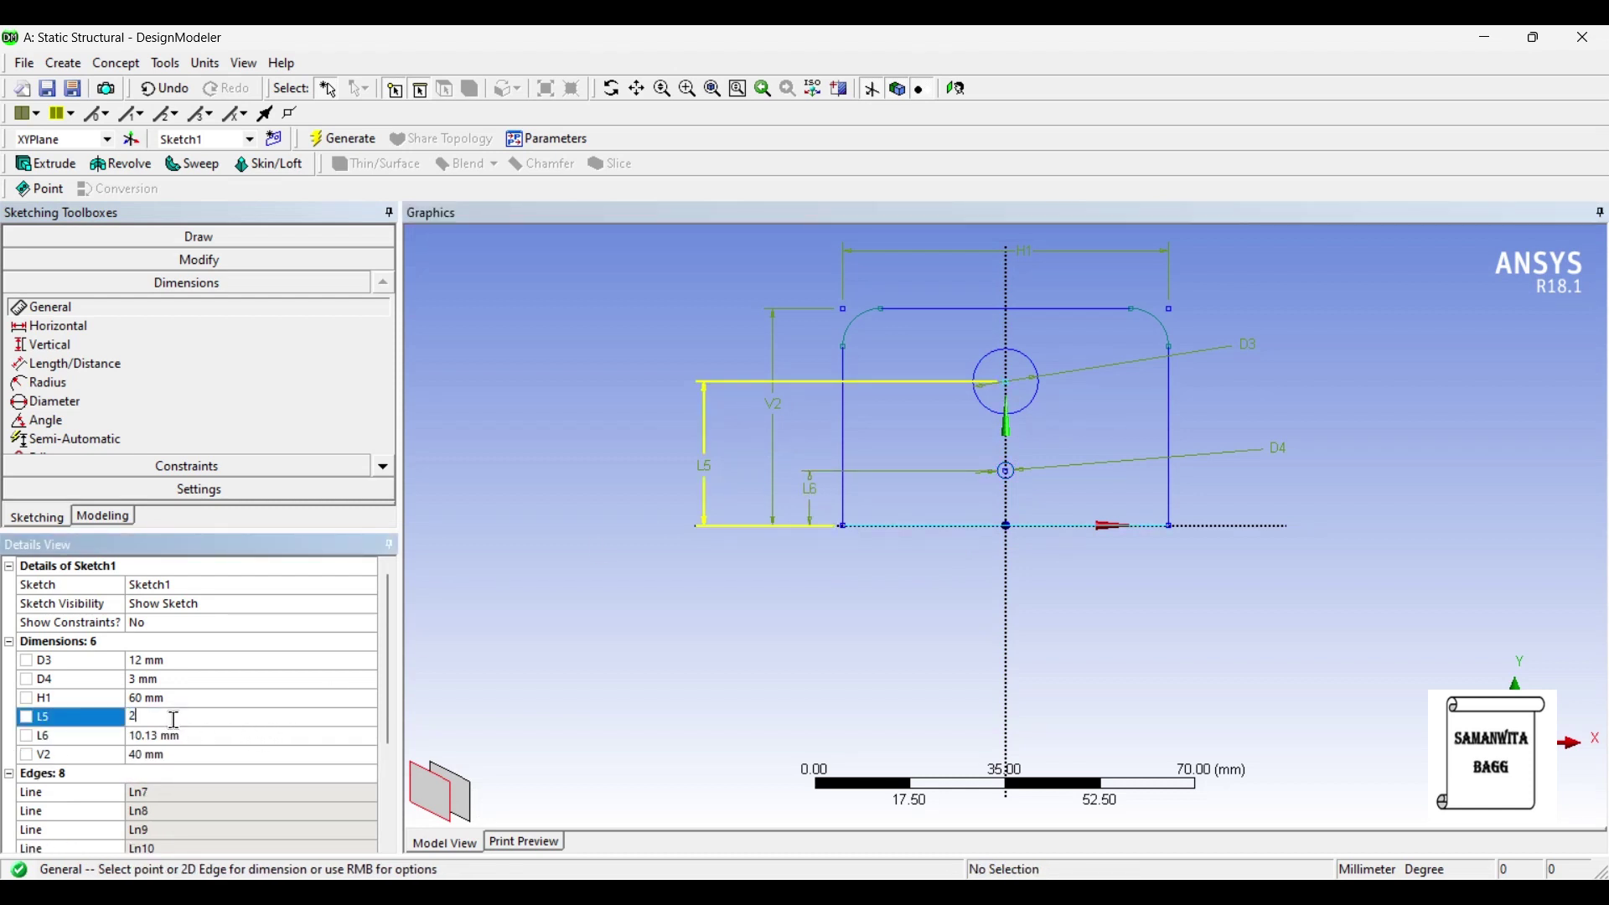
key("Return")
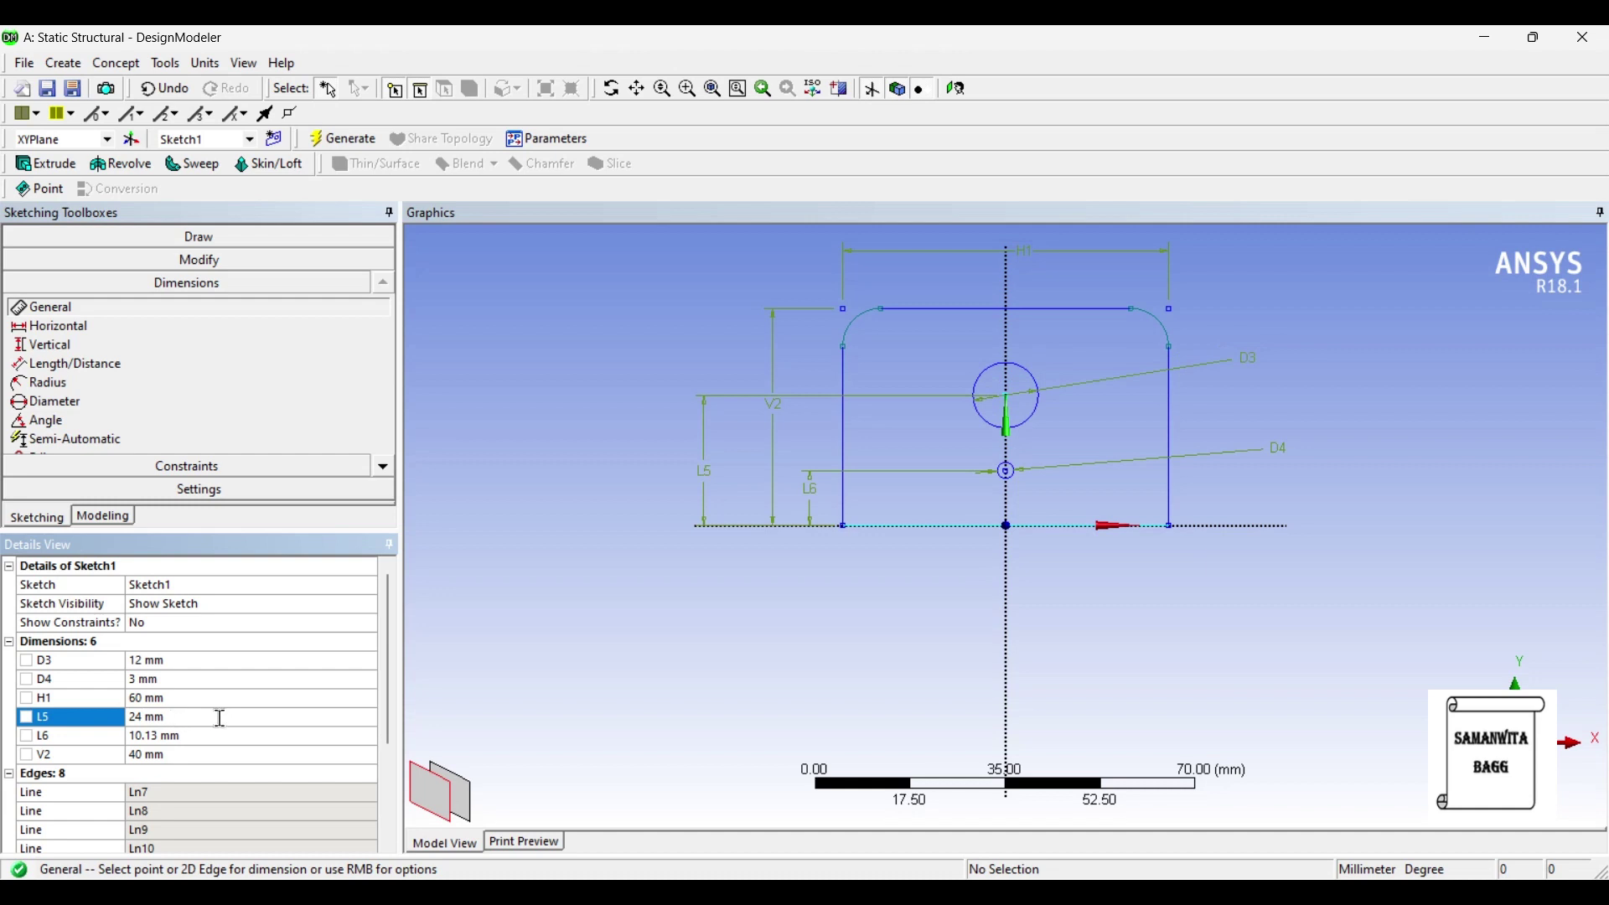
left_click(169, 734)
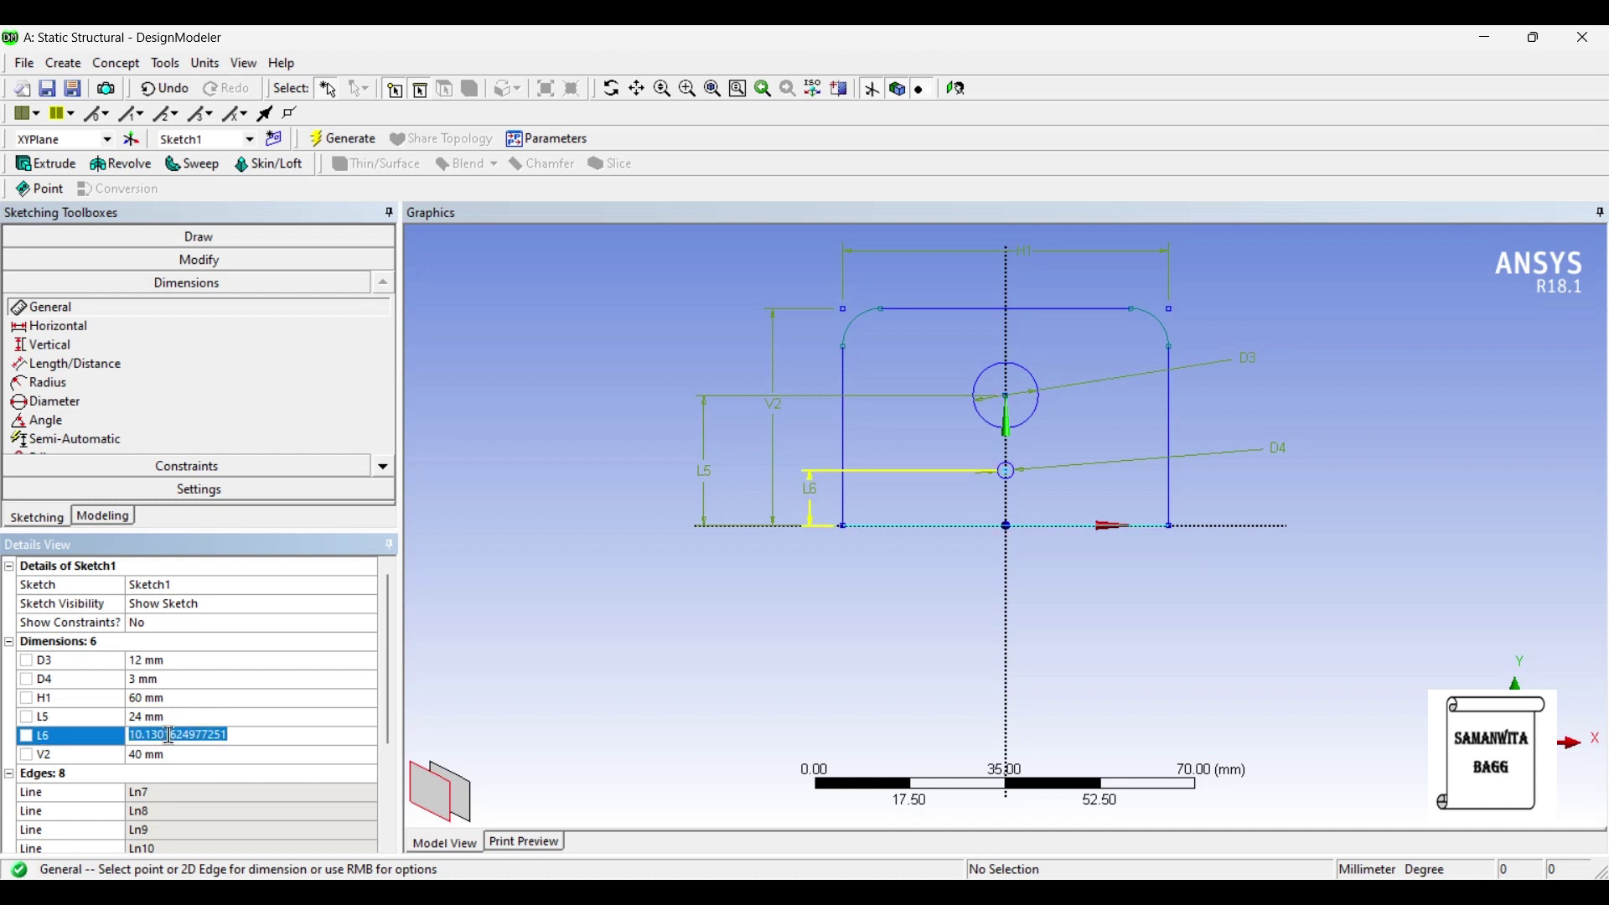
type("10")
key("Return")
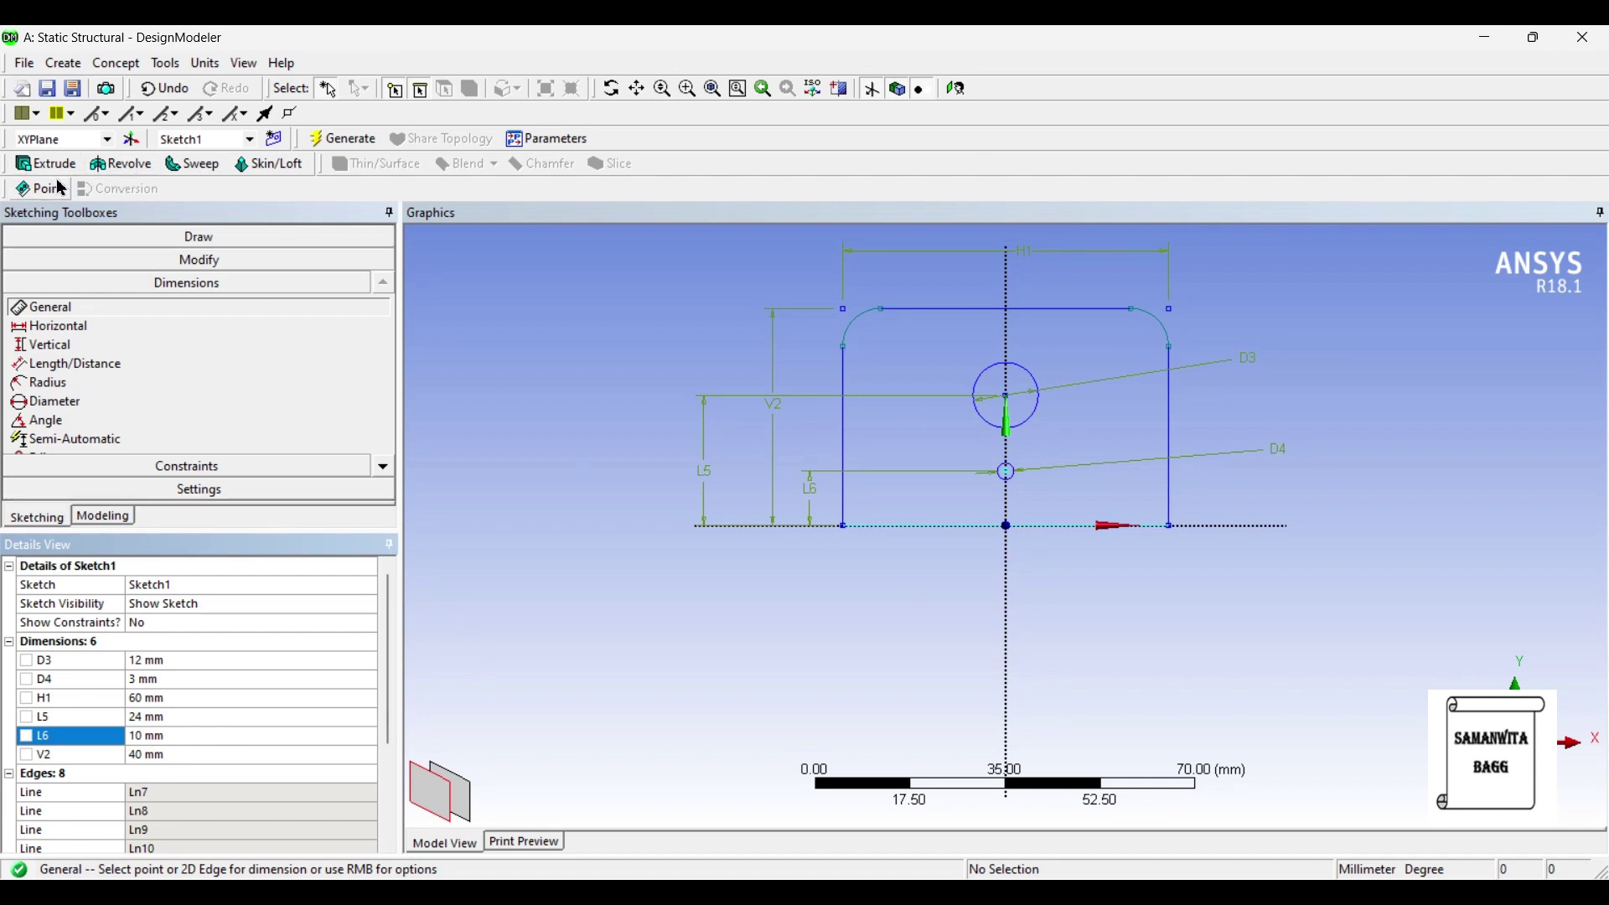
Step: Extrude Sketch1 10 mm deep into a solid body
left_click(103, 516)
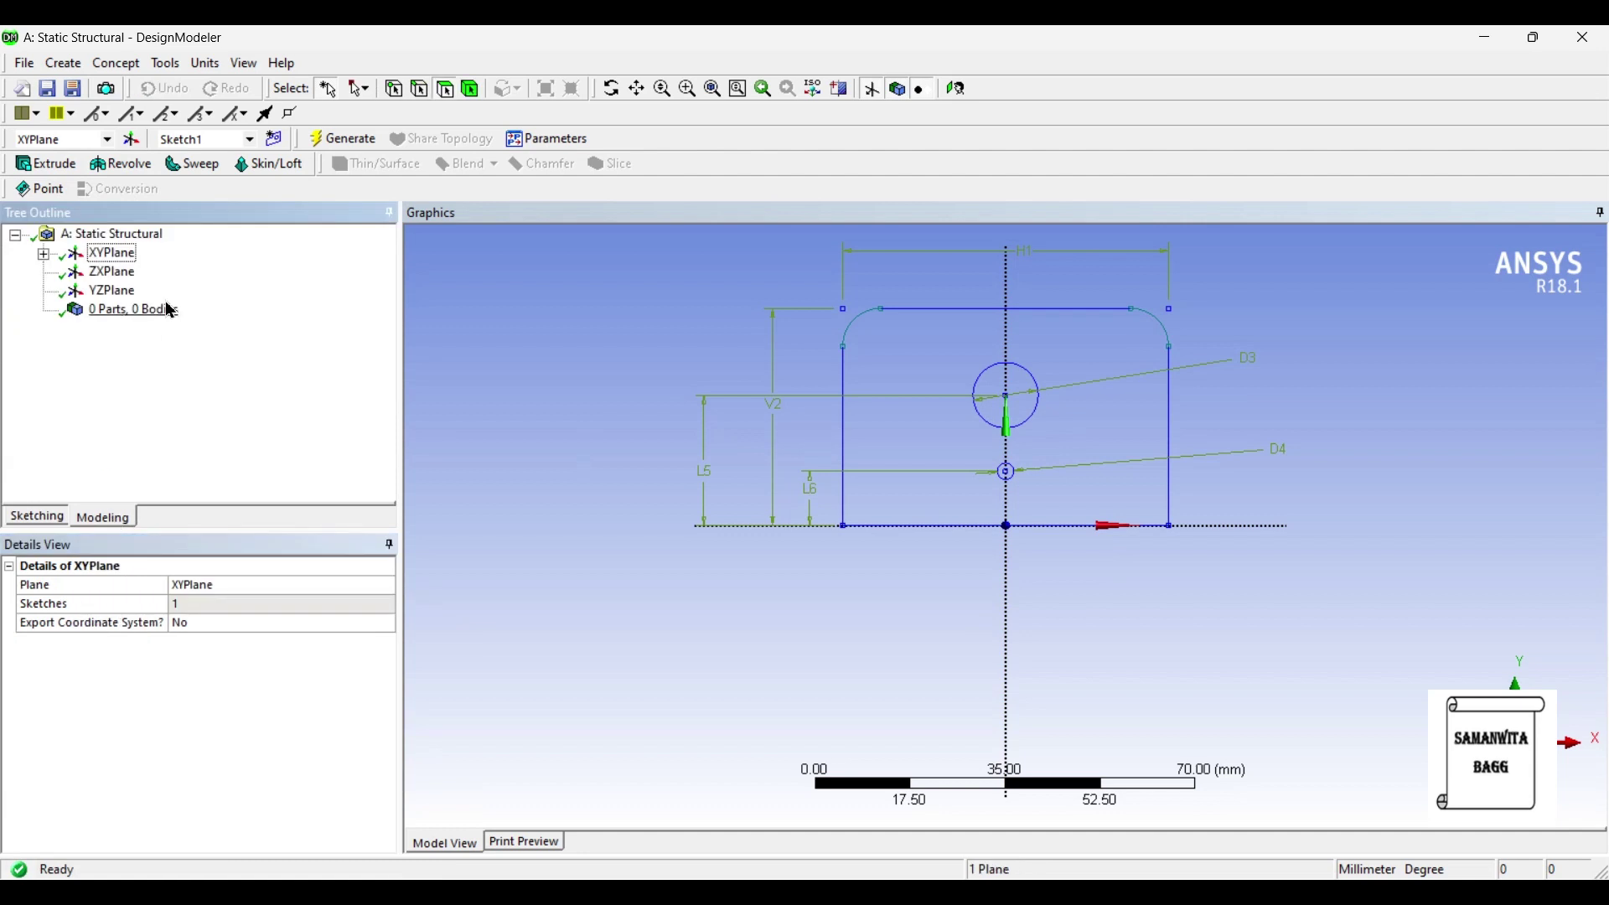
left_click(44, 254)
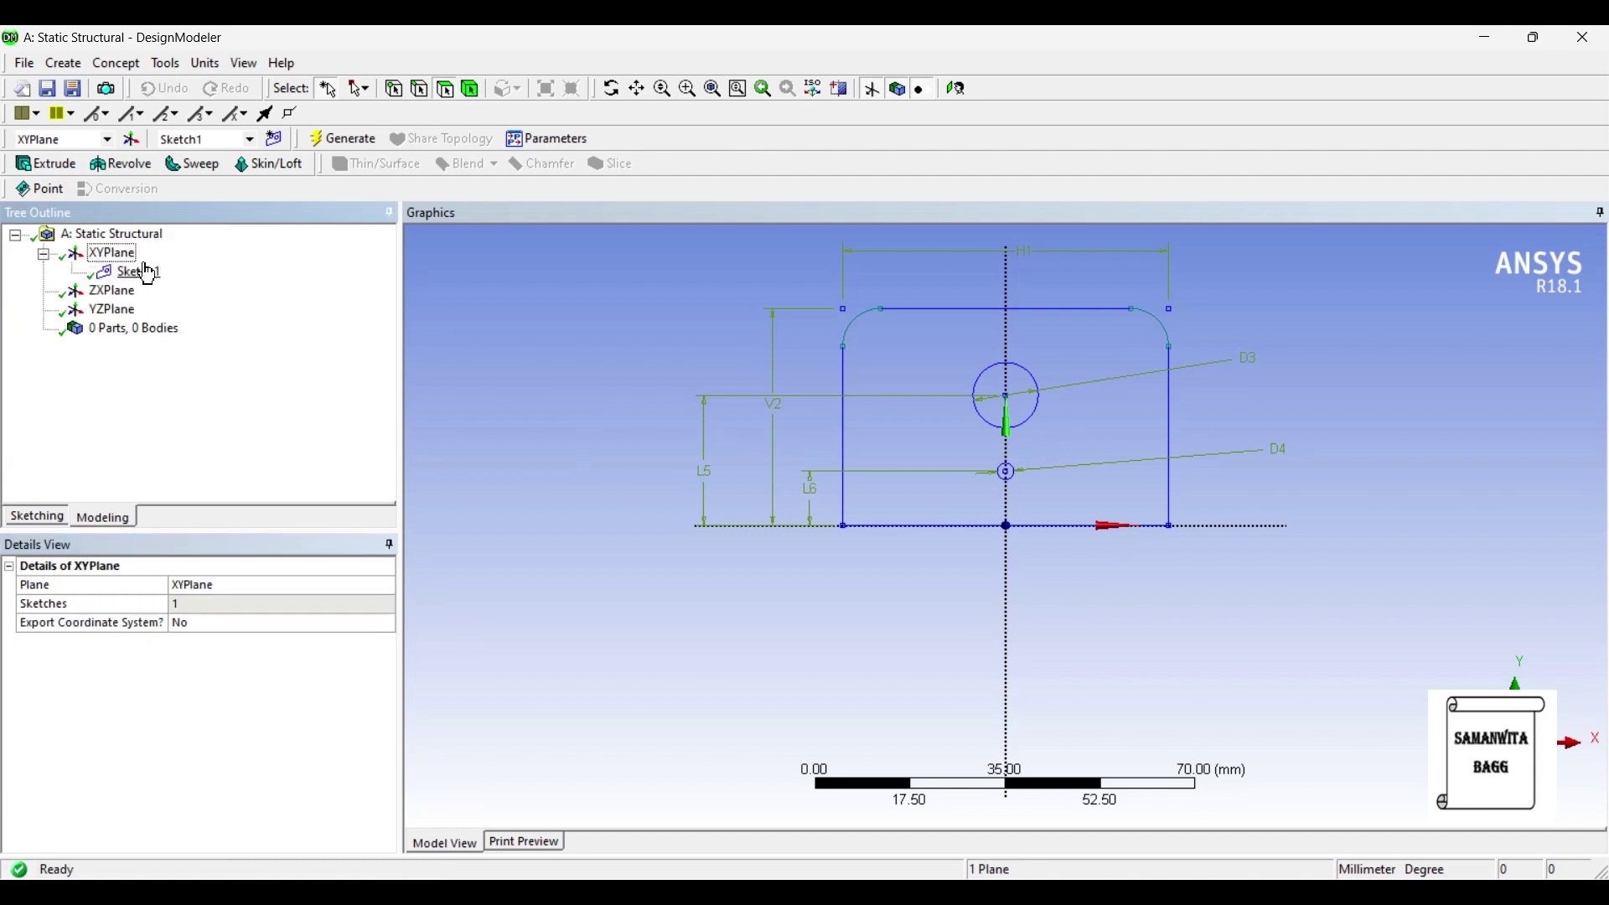
left_click(46, 164)
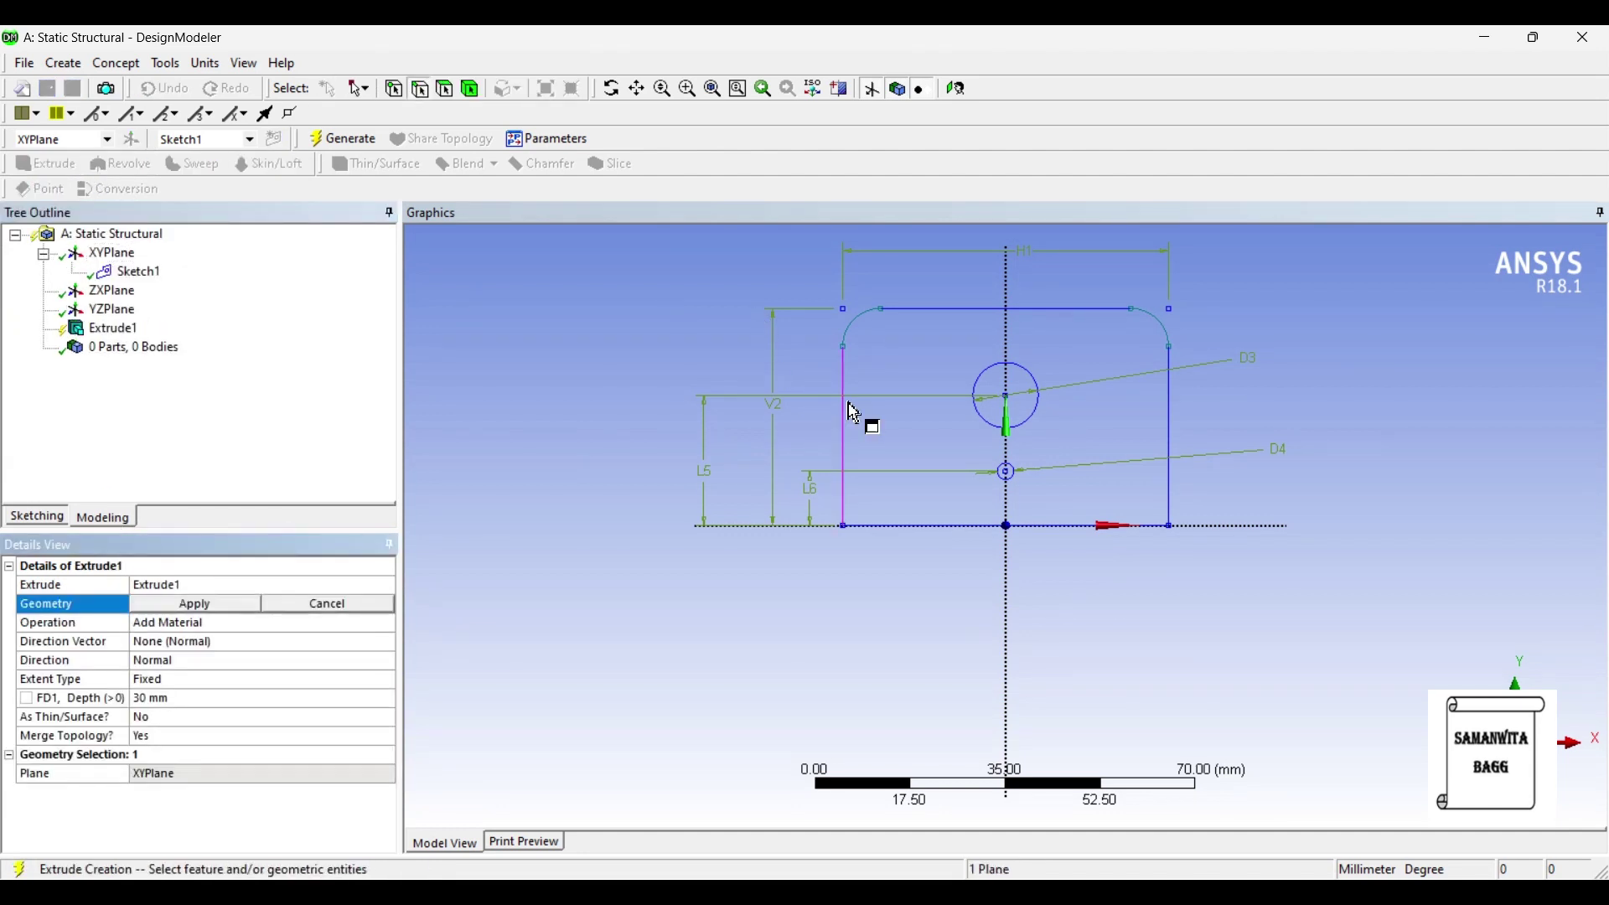
middle_click_drag(840, 413, 977, 424)
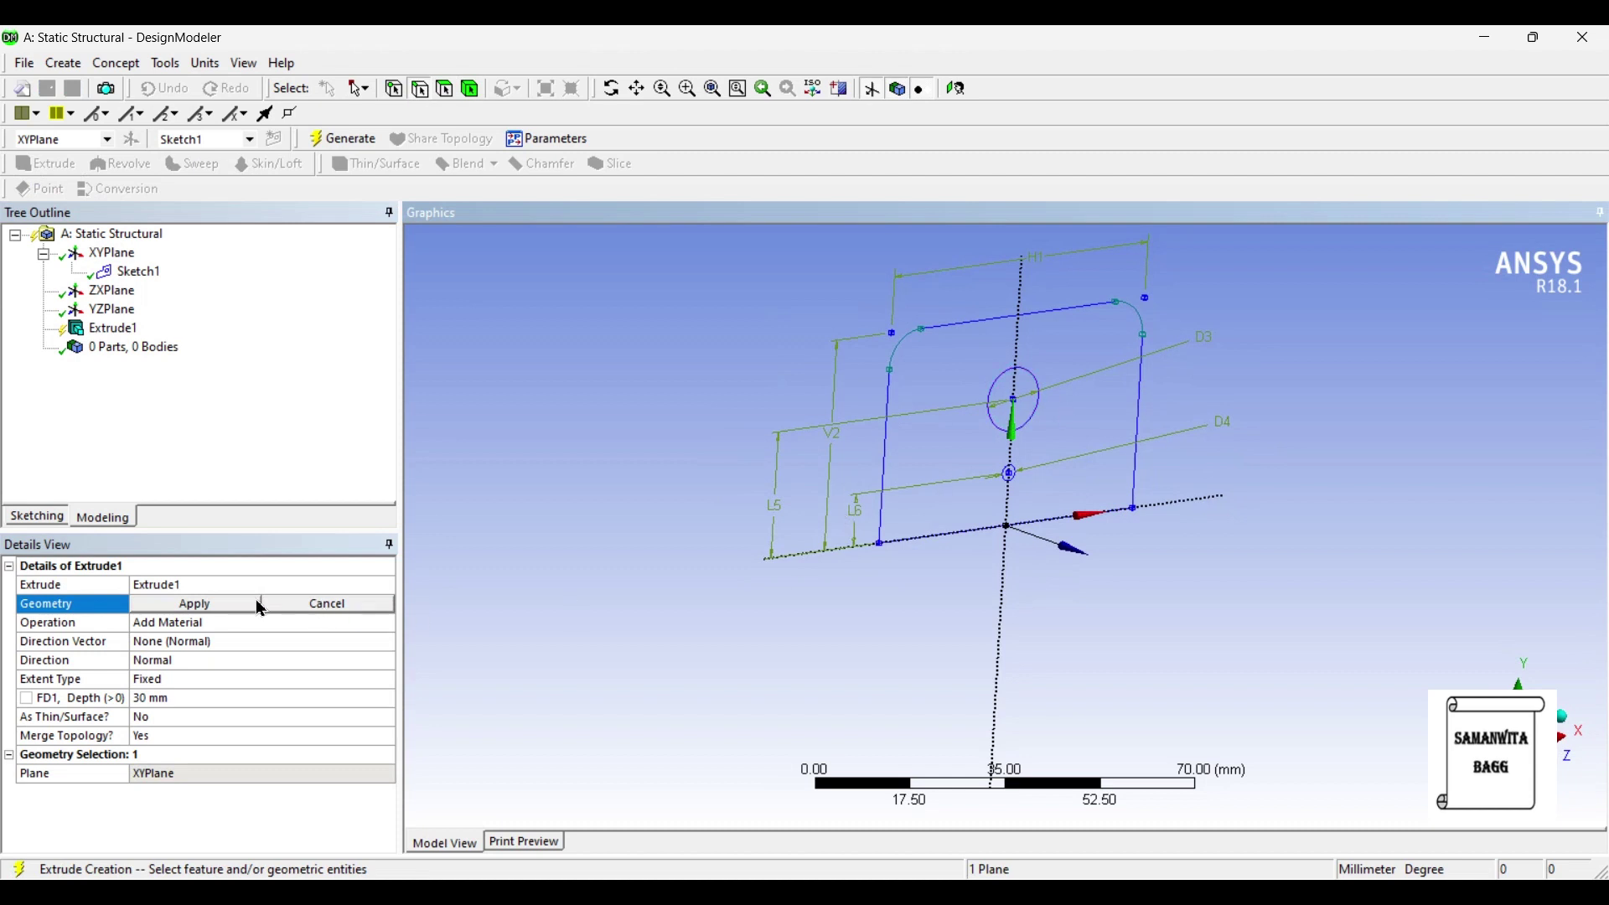
left_click(134, 272)
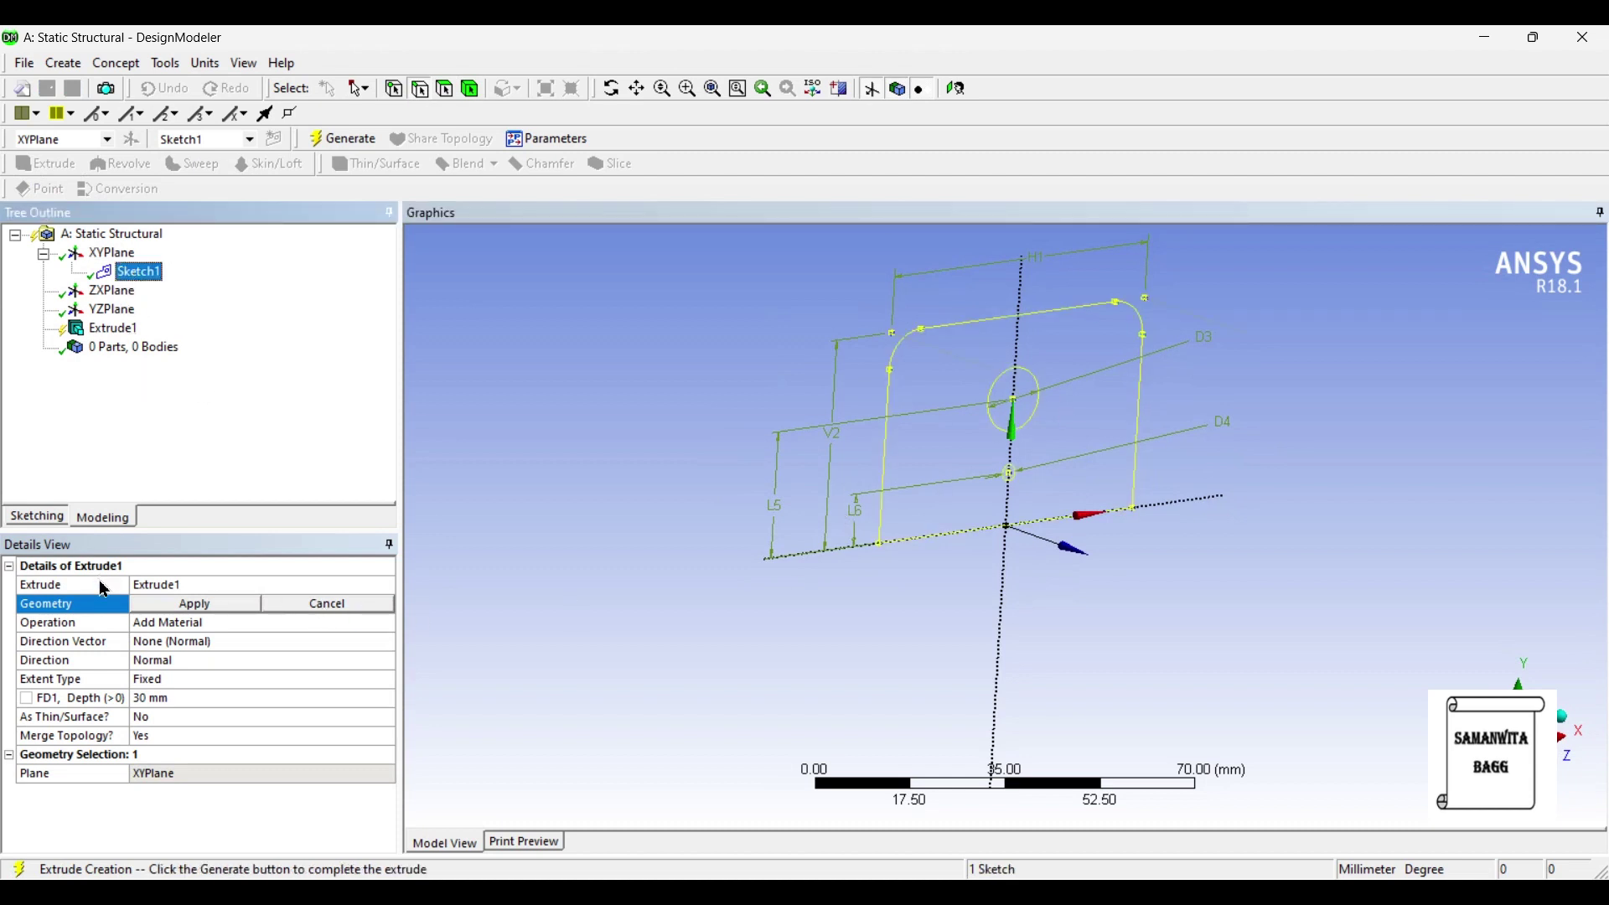
left_click(186, 610)
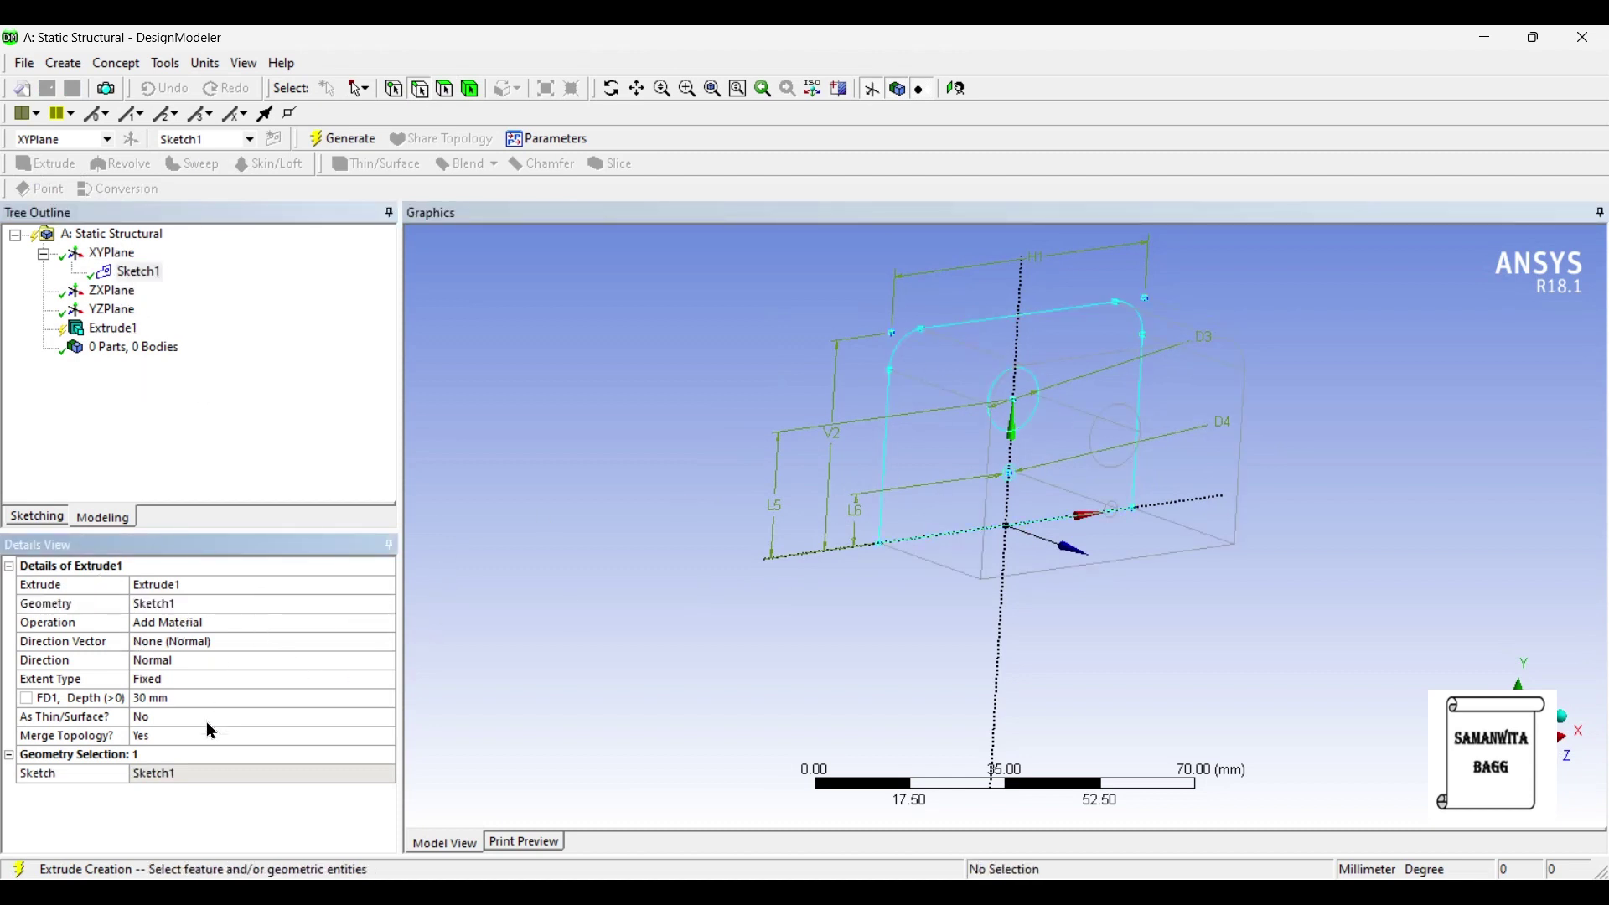
left_click(176, 701)
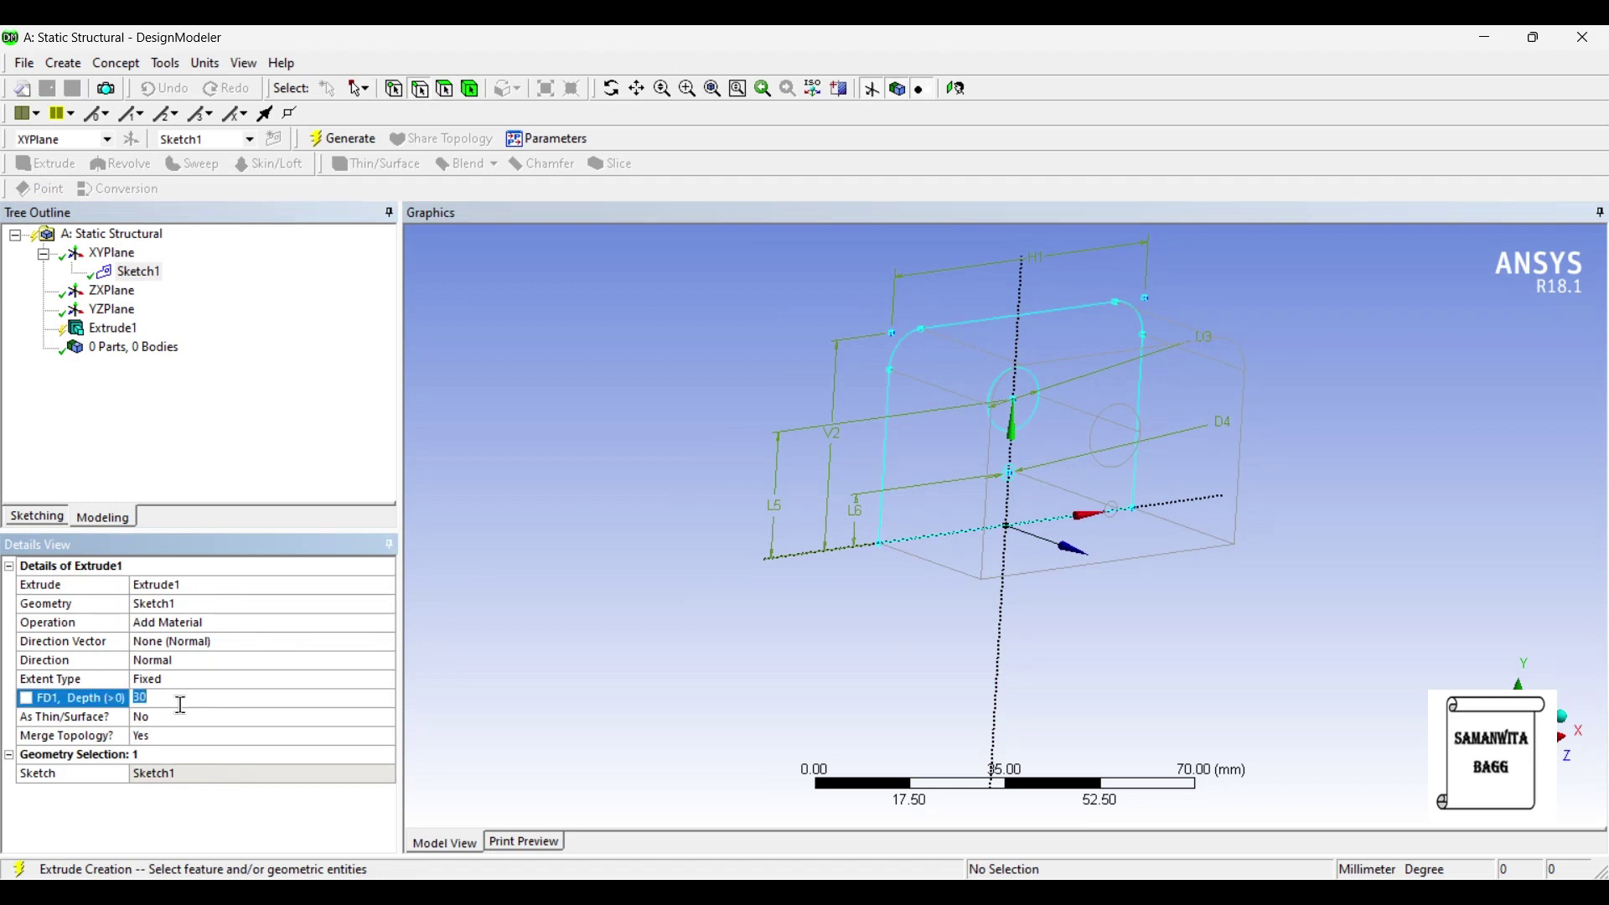
key("Return")
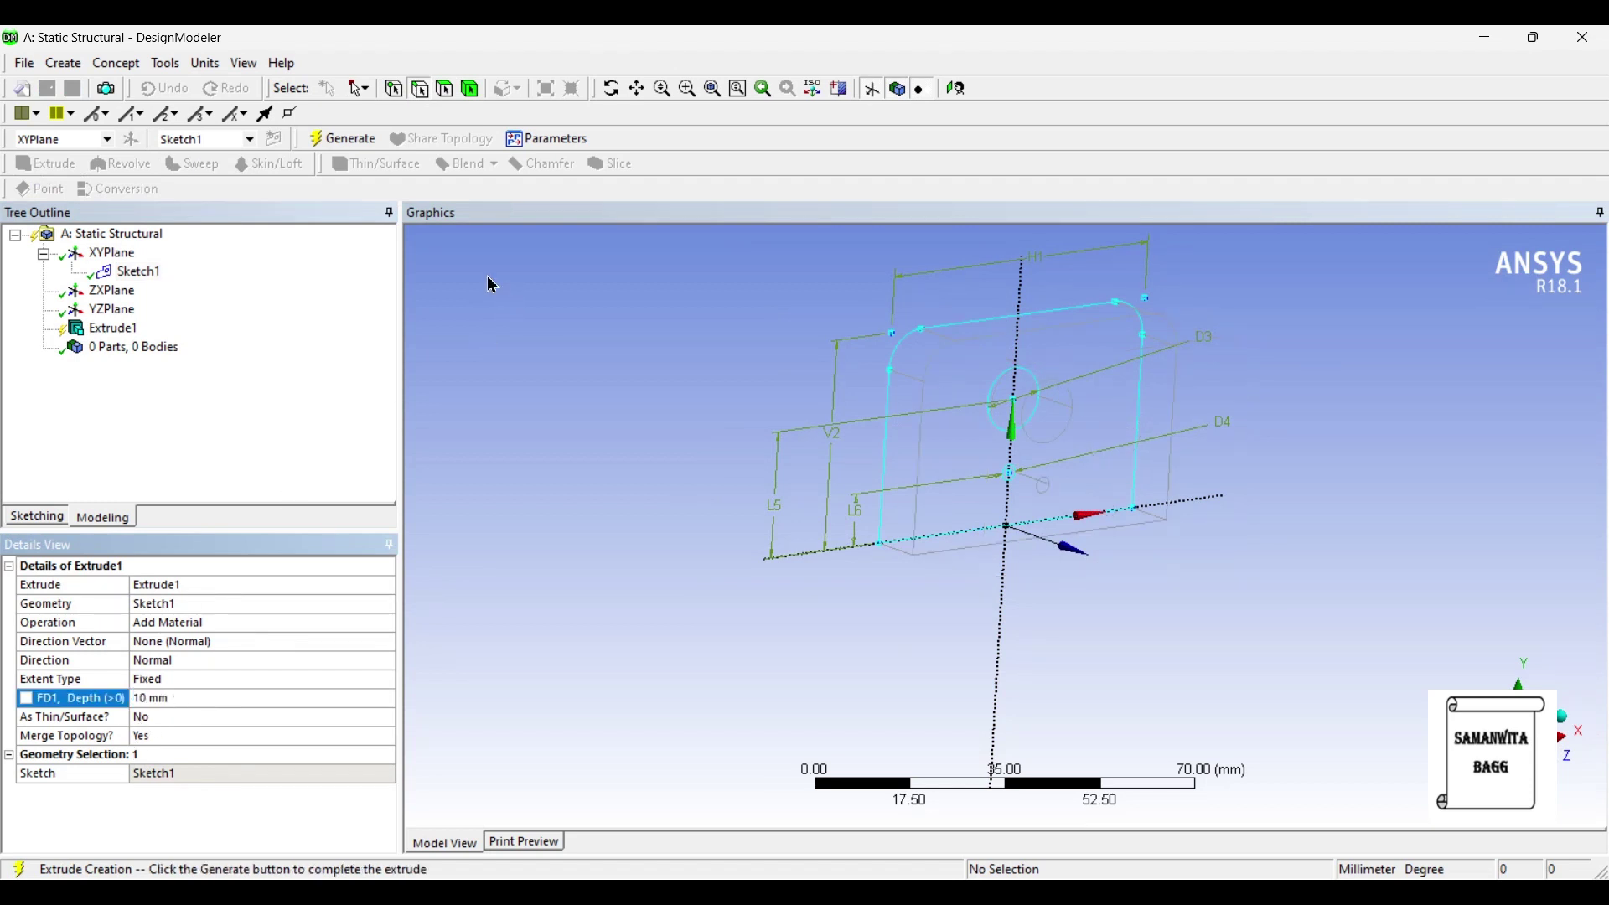
left_click(334, 140)
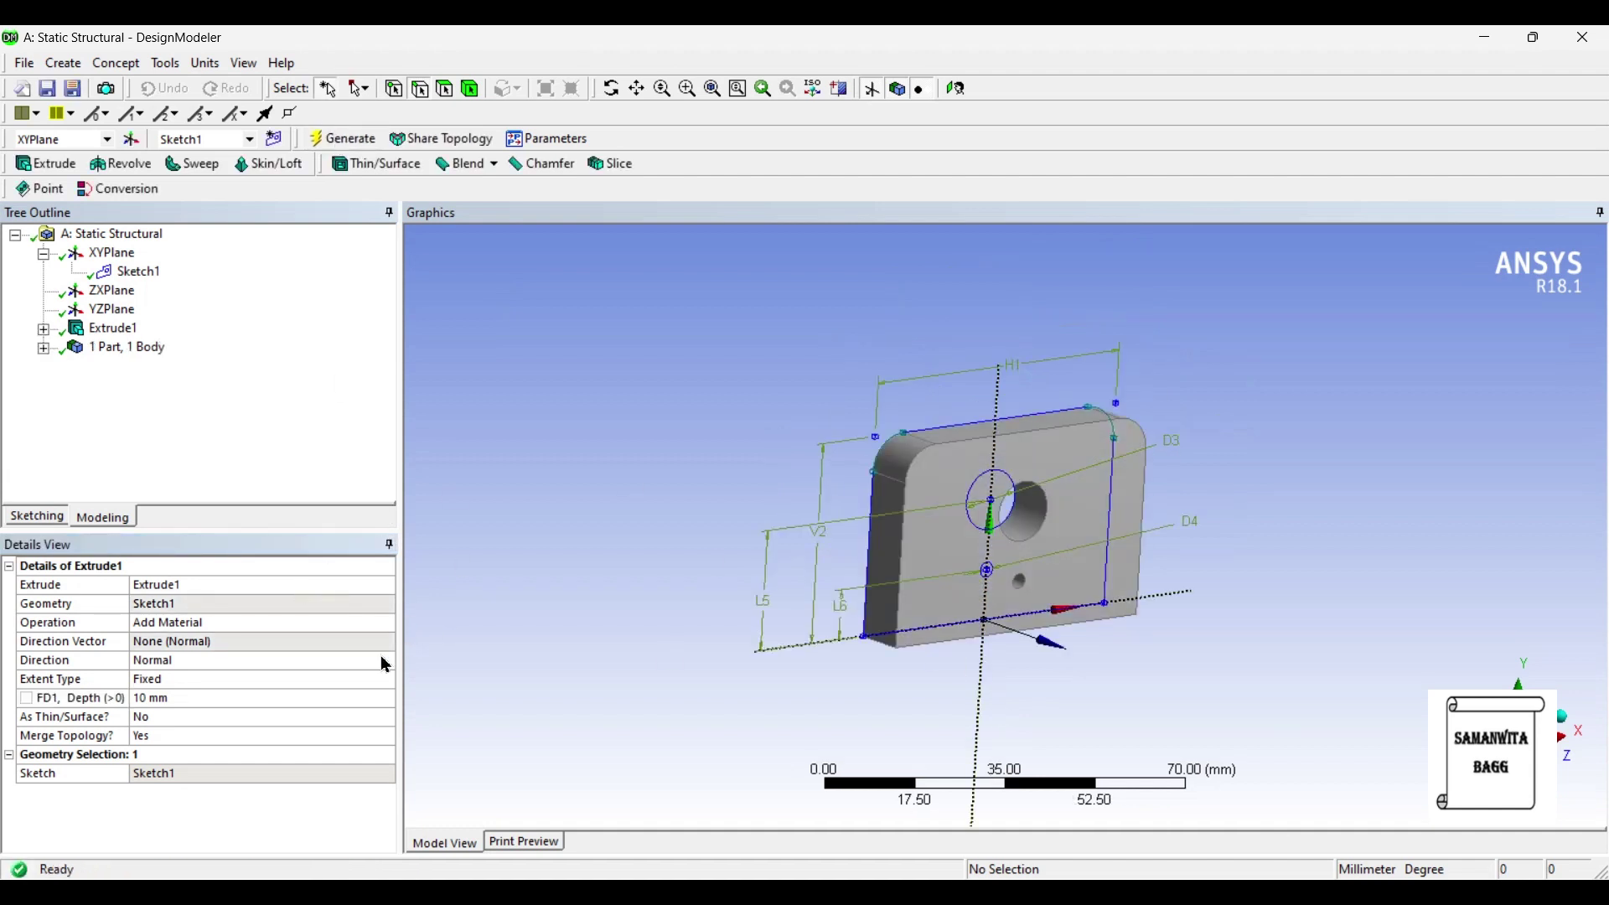
Step: Change the extrusion depth to 4 mm and regenerate the plate
left_click(177, 701)
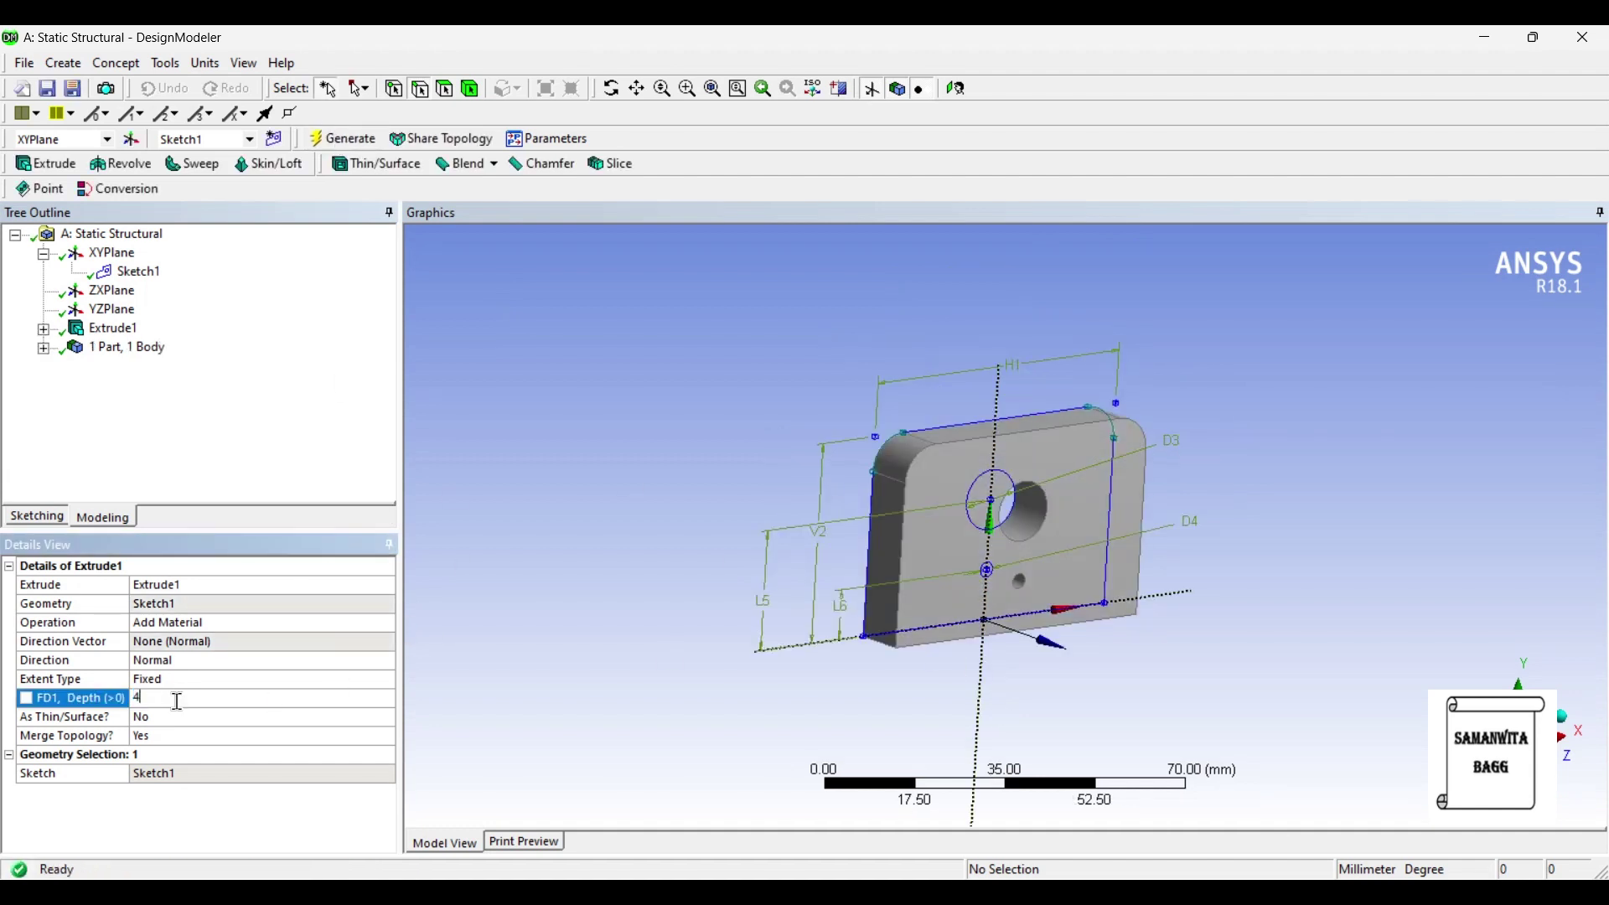
type("4")
key("Return")
left_click(356, 142)
mouse_move(1005, 539)
middle_mouse_down()
mouse_move(1171, 531)
mouse_move(1070, 513)
mouse_move(1022, 545)
middle_mouse_up()
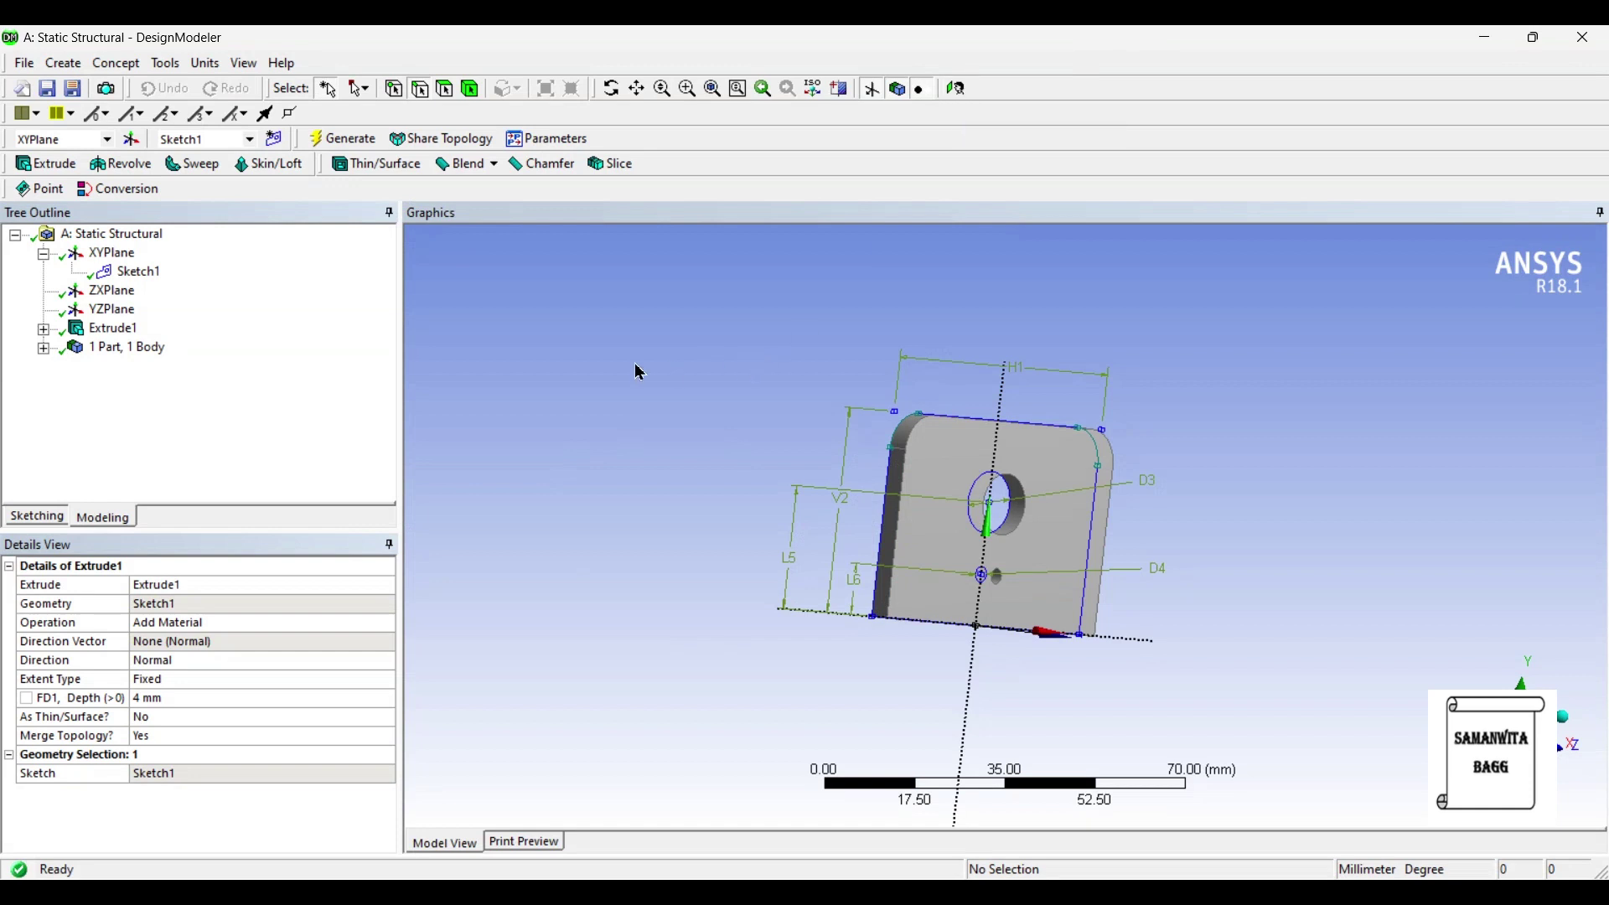
Step: Create Sketch2 on the face-on XYPlane, then check the bracket reference photos
left_click(118, 261)
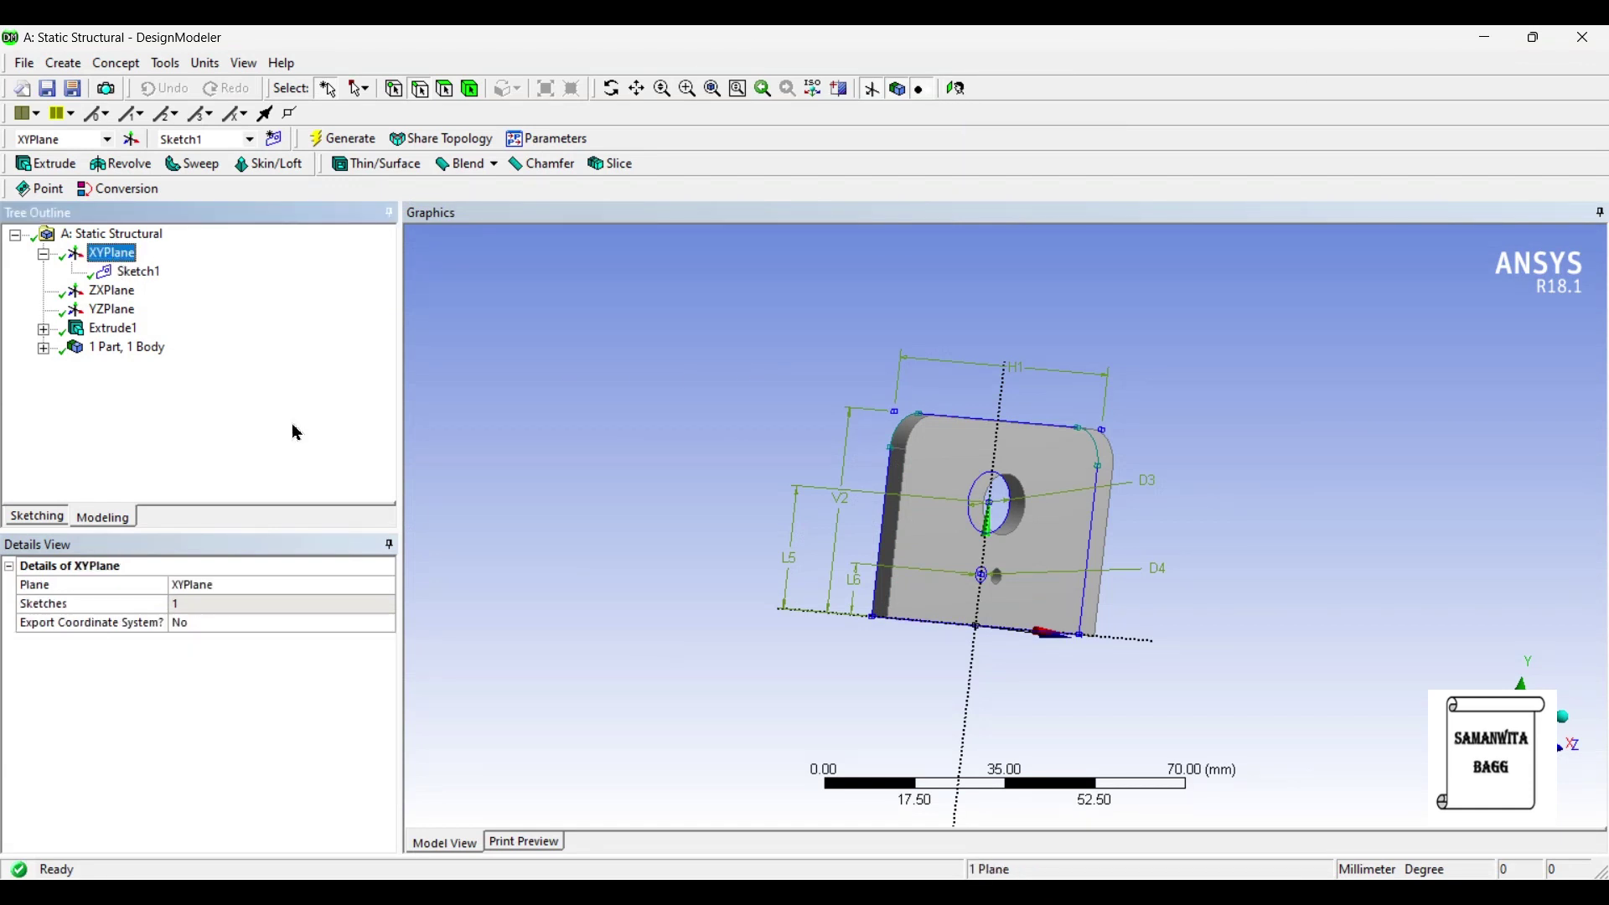
left_click(957, 91)
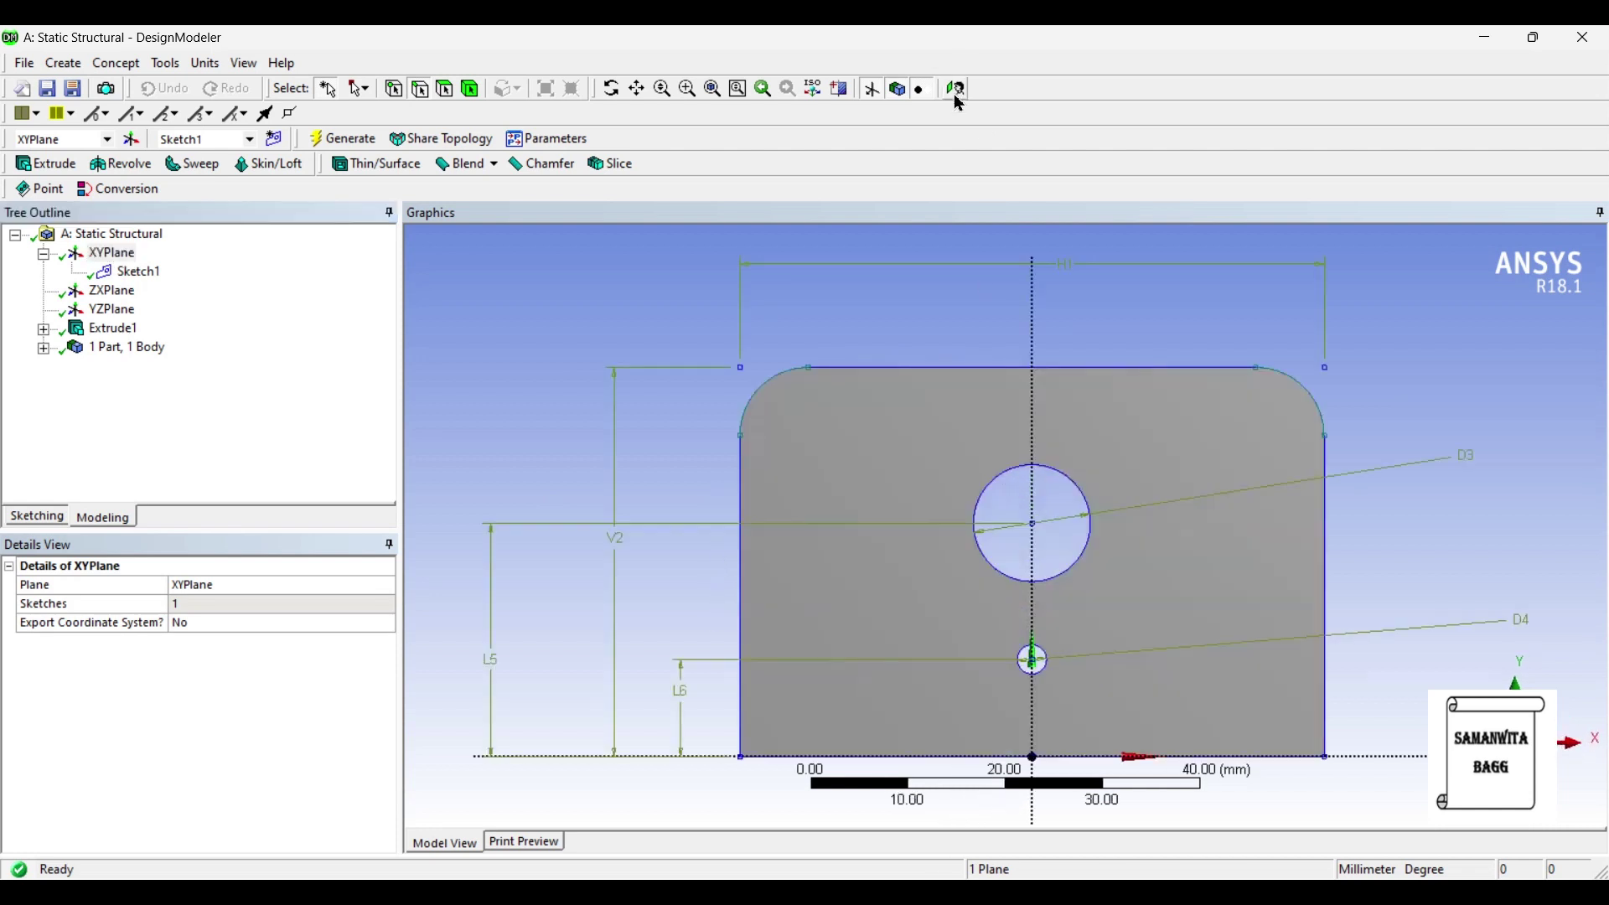
left_click(277, 141)
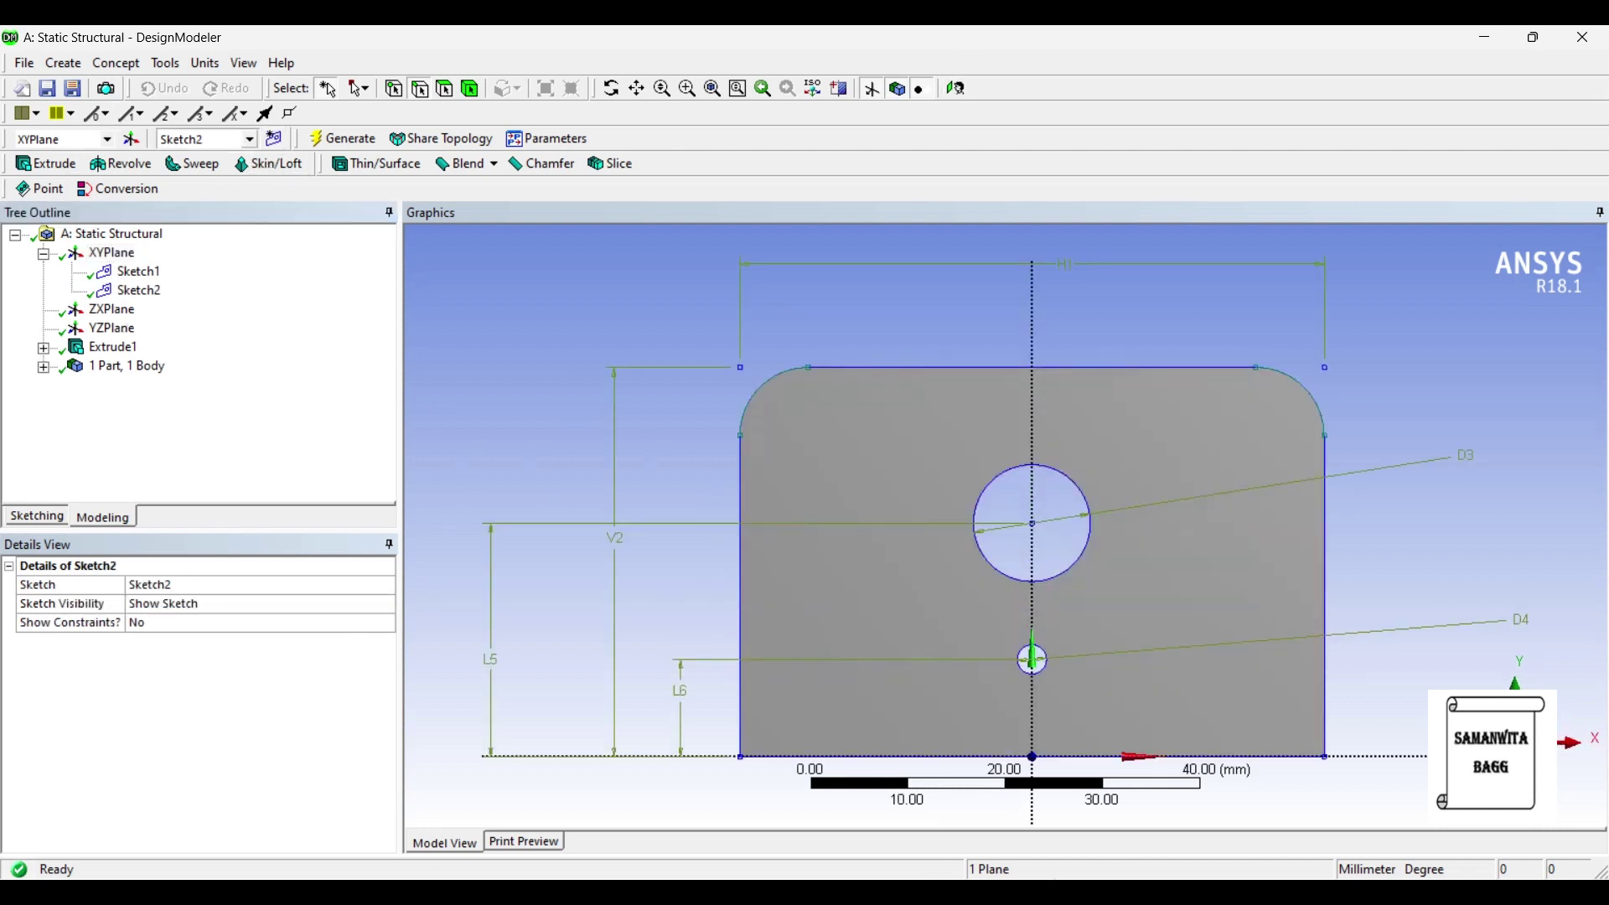
mouse_move(975, 896)
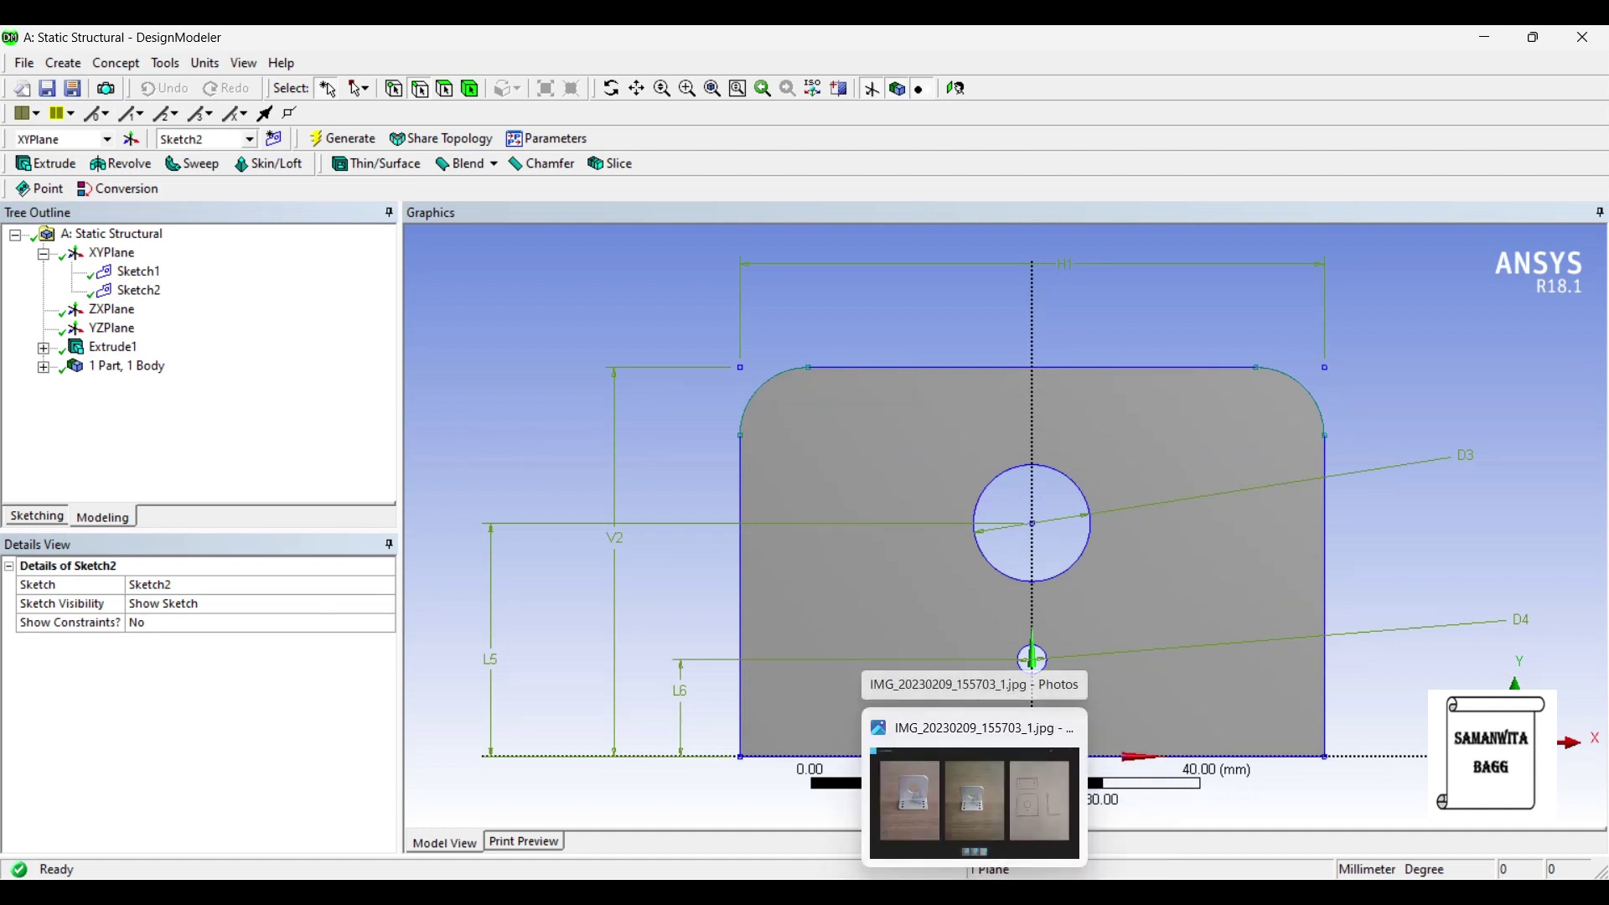
left_click(974, 803)
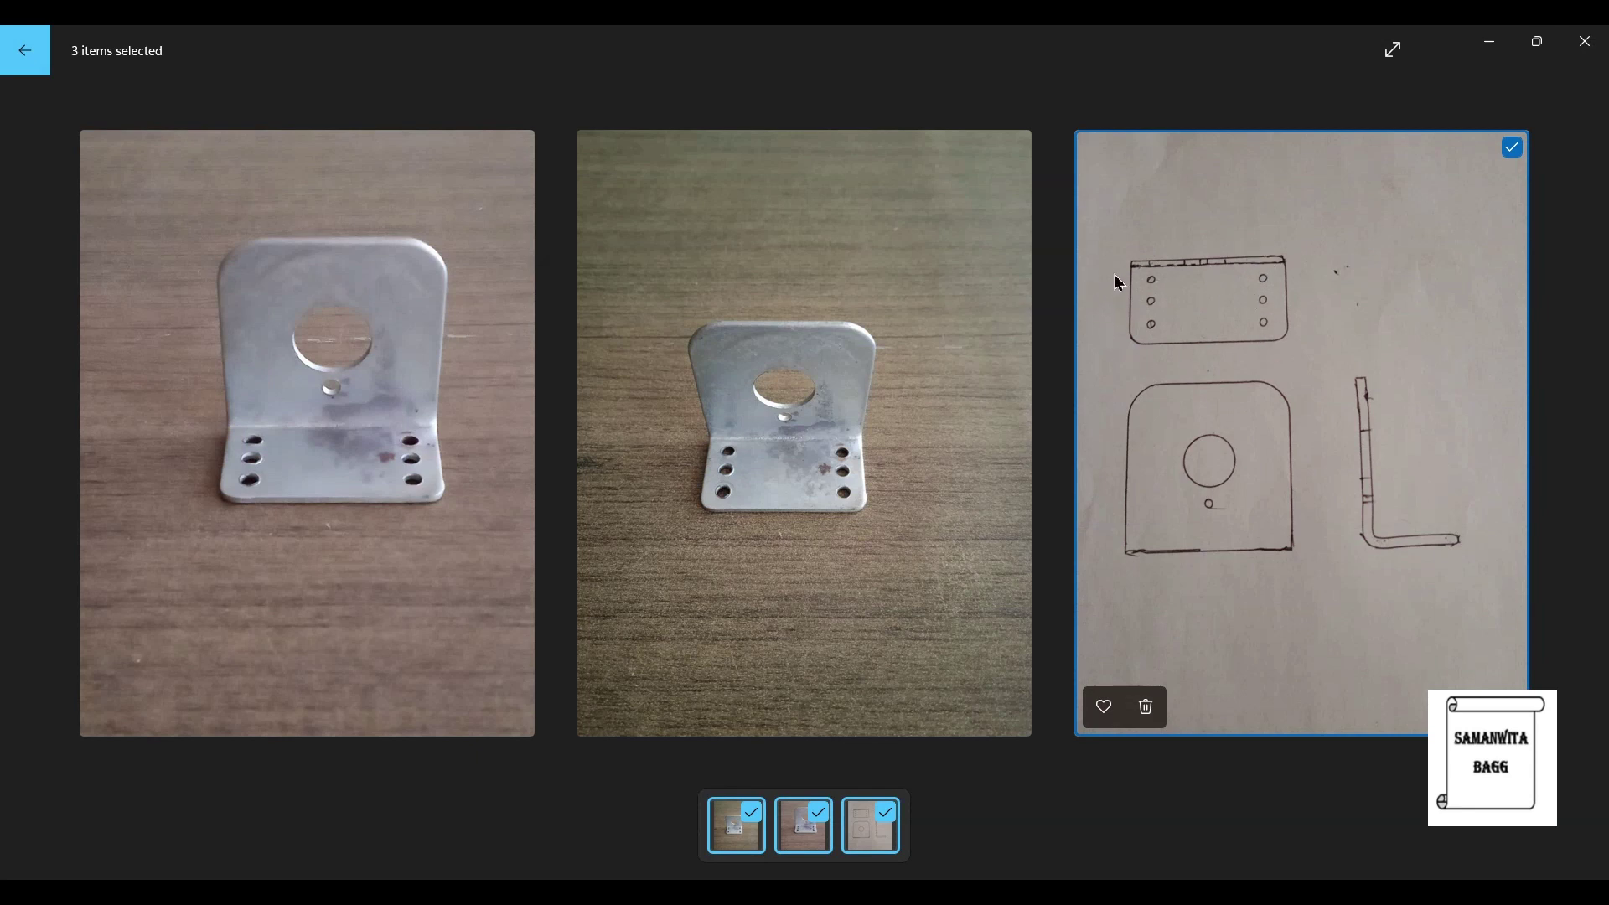
Step: Draw a rectangular strip in Sketch2 spanning the plate's bottom edge
key("alt+Tab")
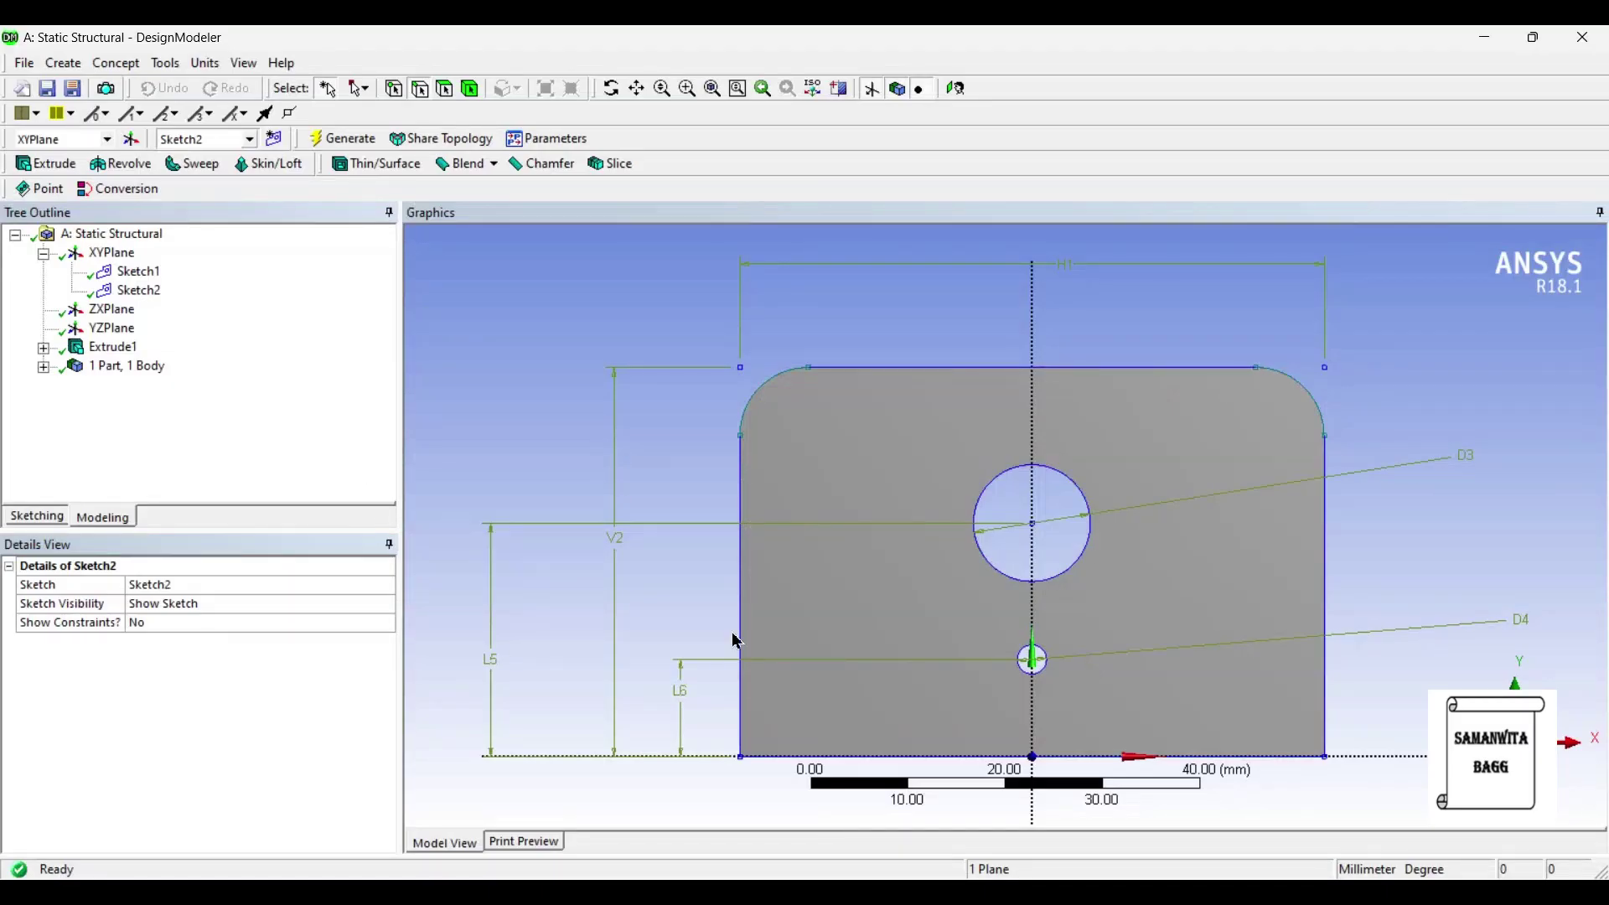
left_click(138, 290)
left_click(47, 514)
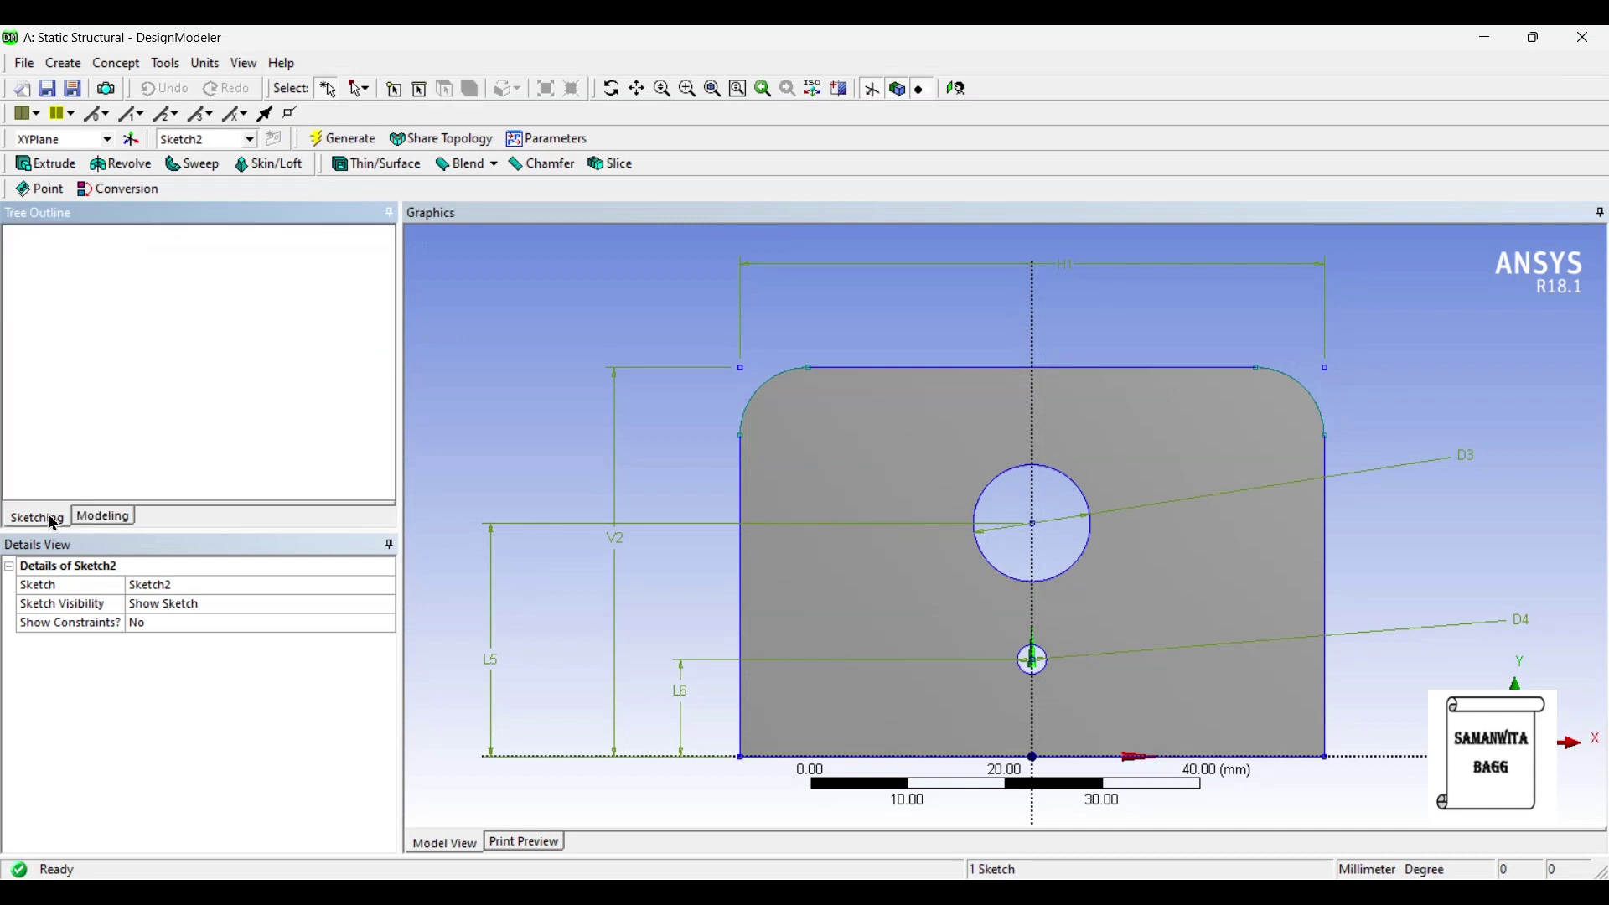
left_click(89, 359)
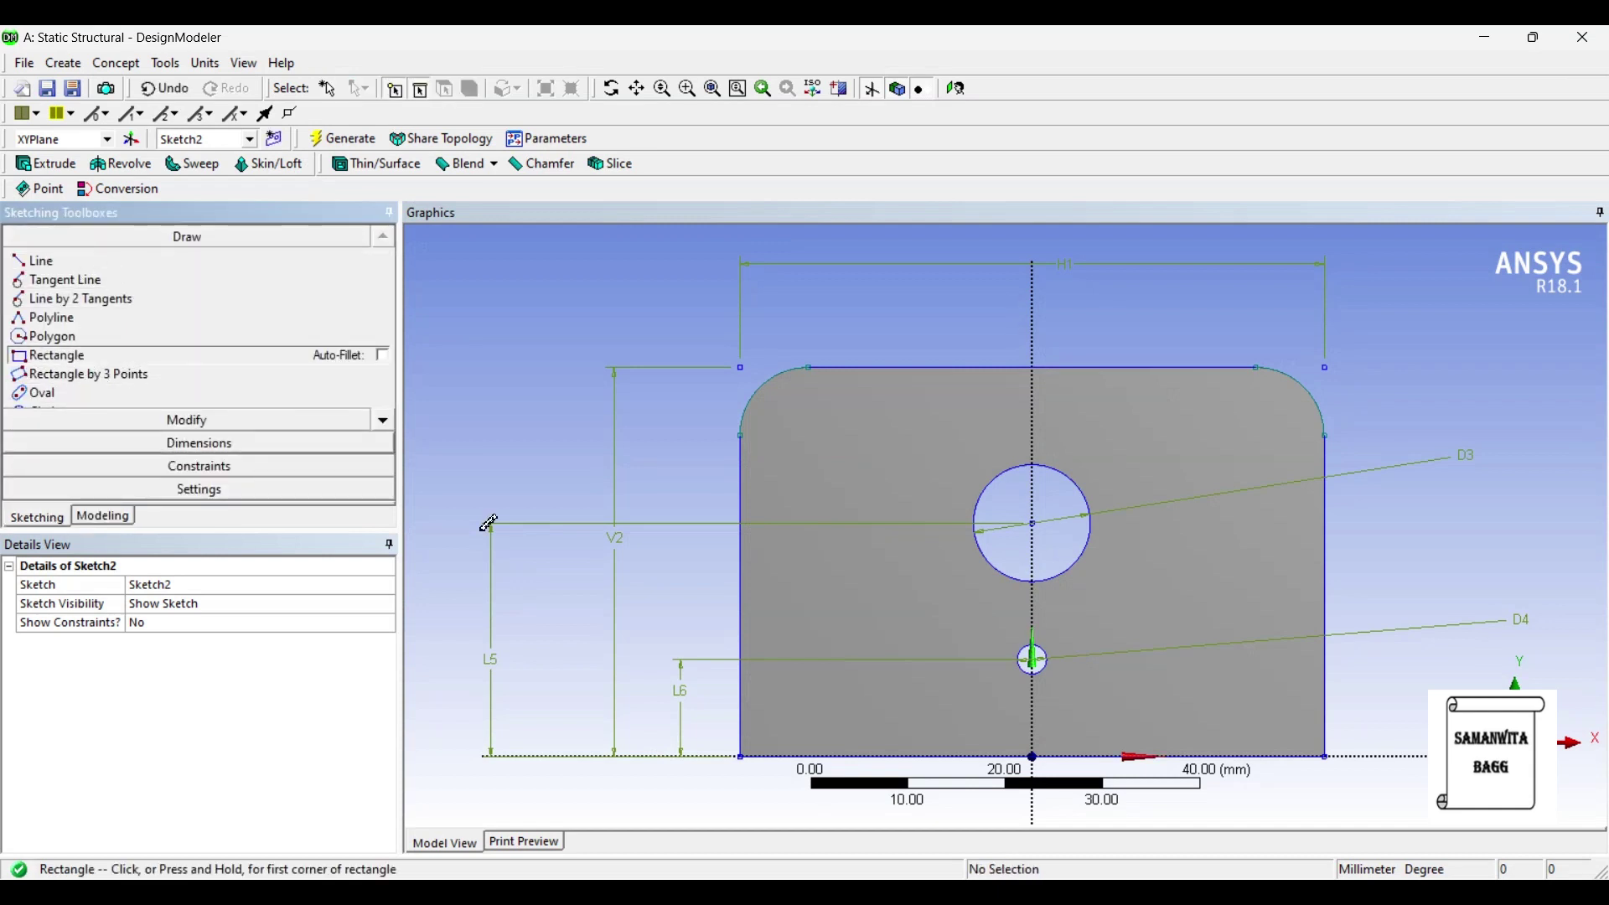
left_click(742, 701)
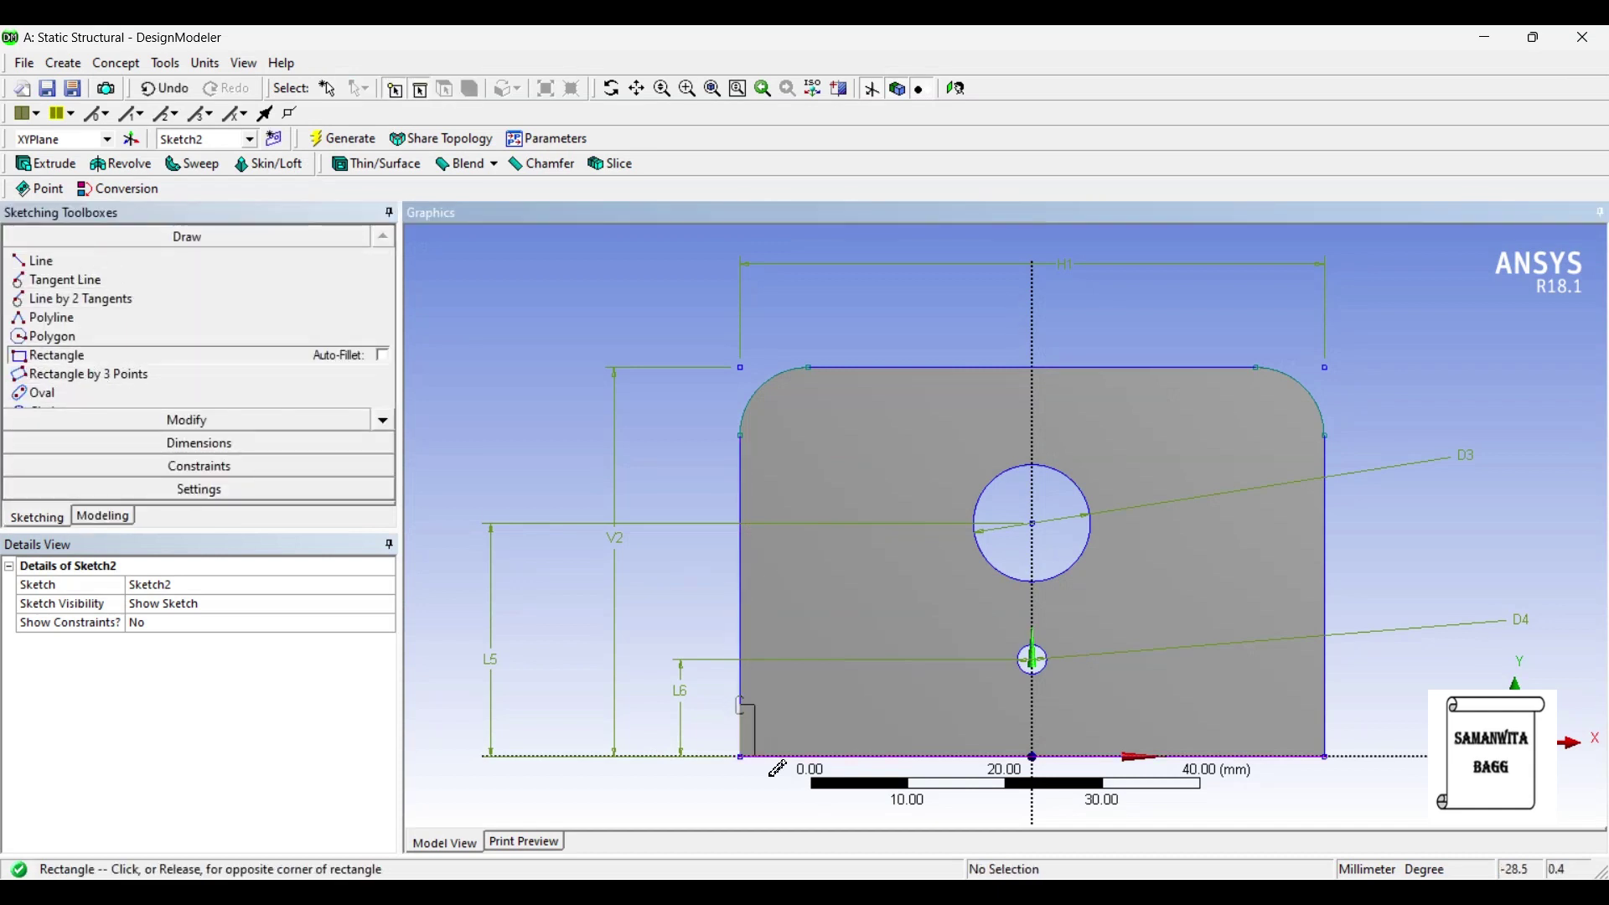
left_click(1325, 757)
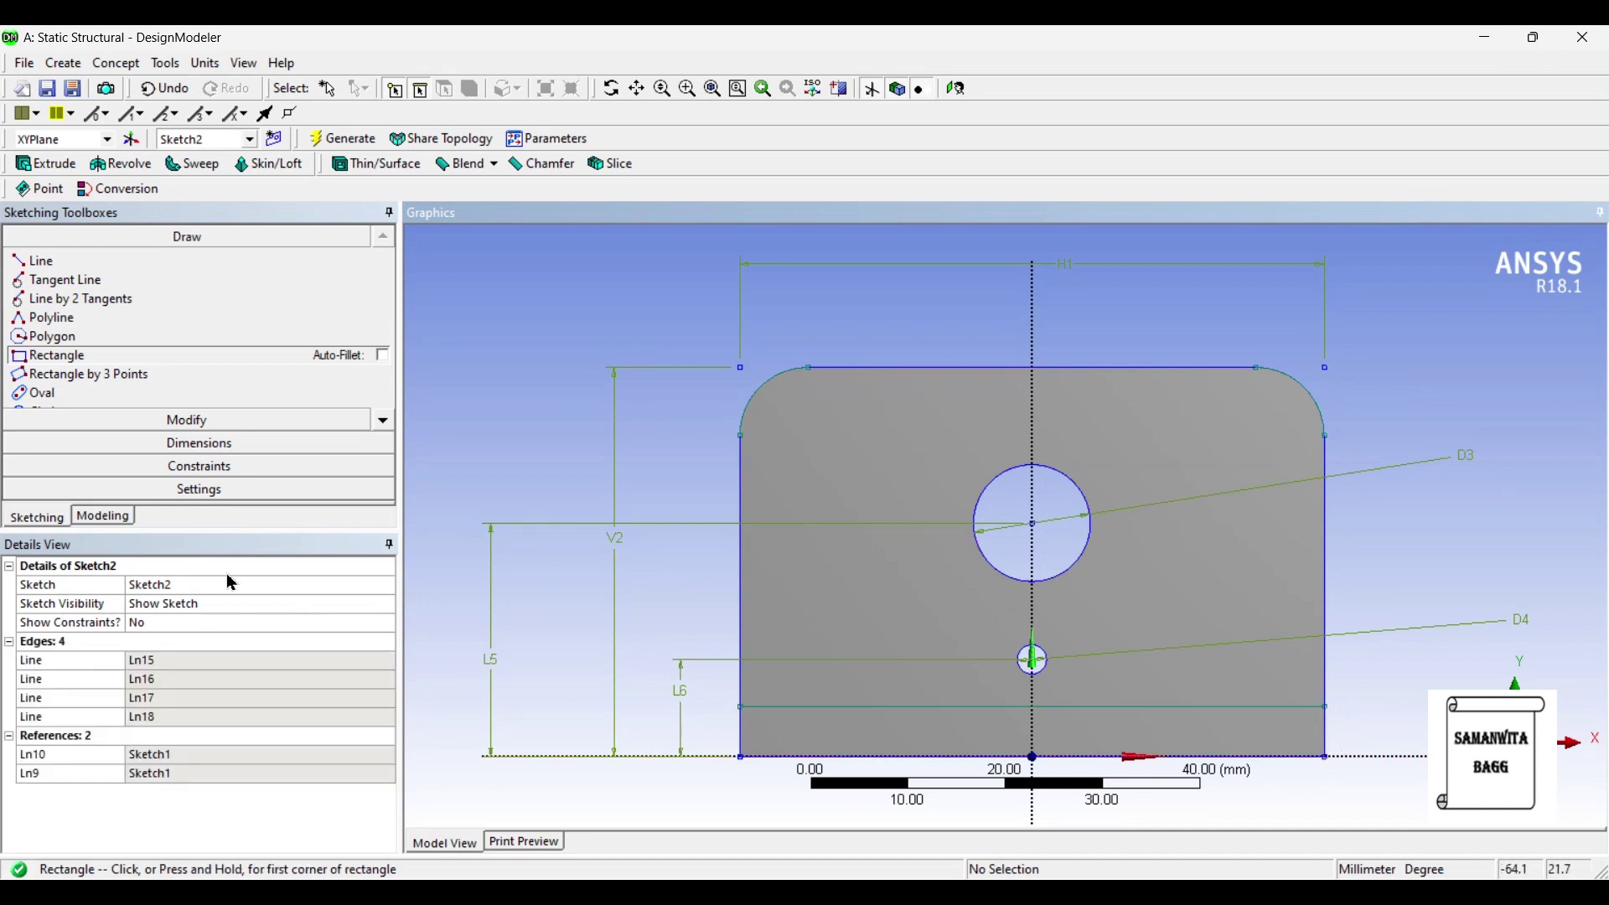
Step: Dimension the strip's left side as V7 = 4 mm
left_click(206, 445)
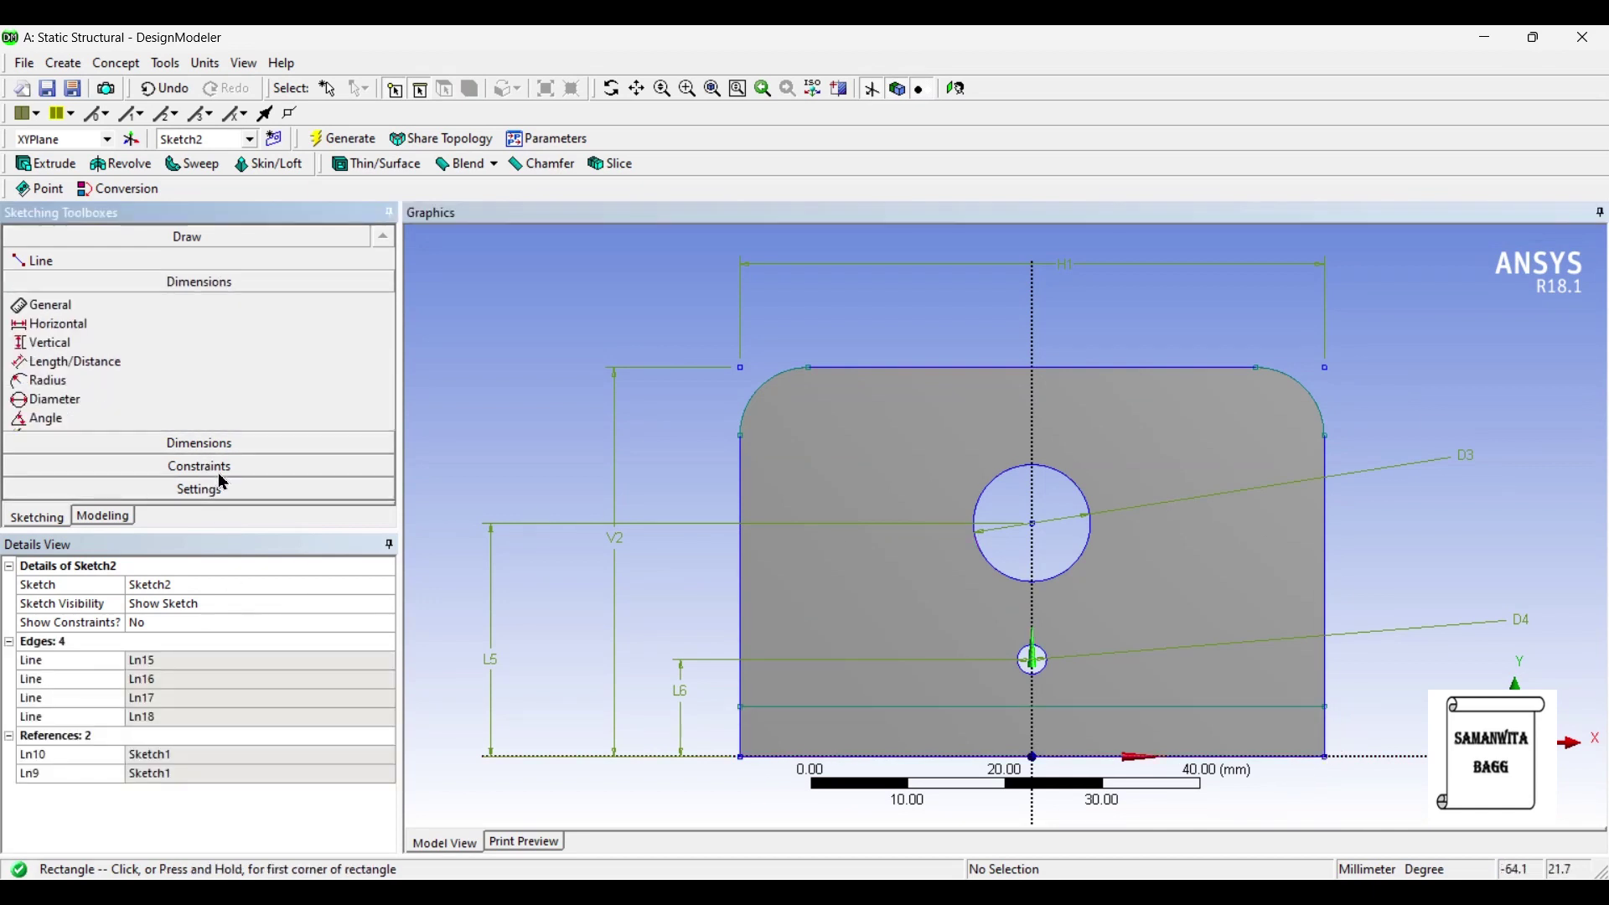
left_click(740, 736)
left_click(712, 725)
left_click(179, 660)
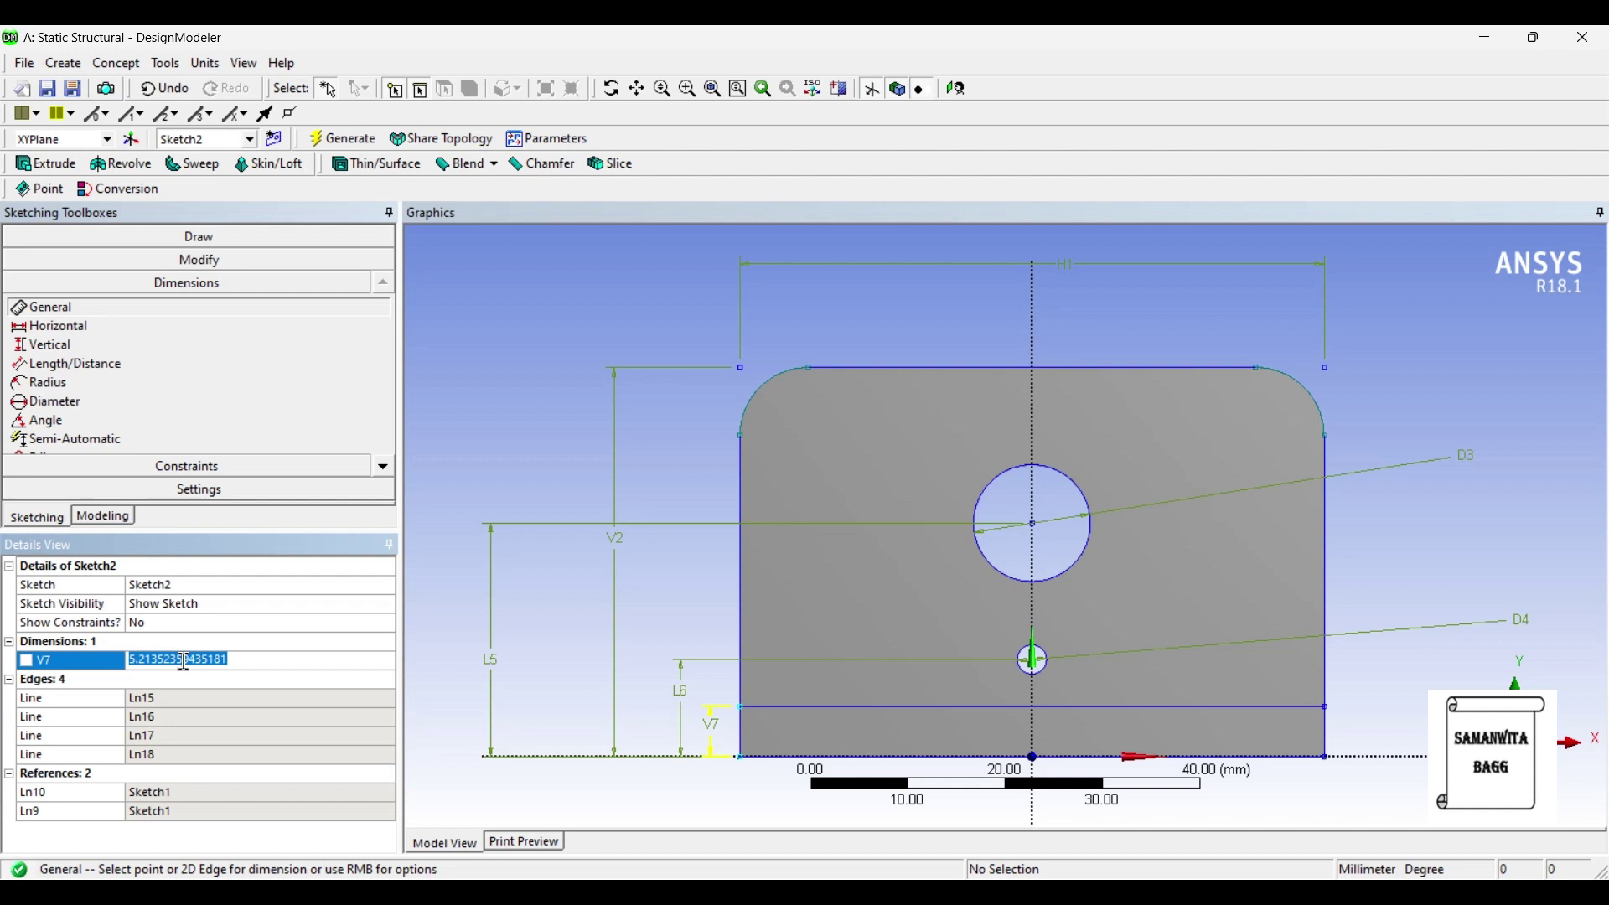
type("4")
key("Return")
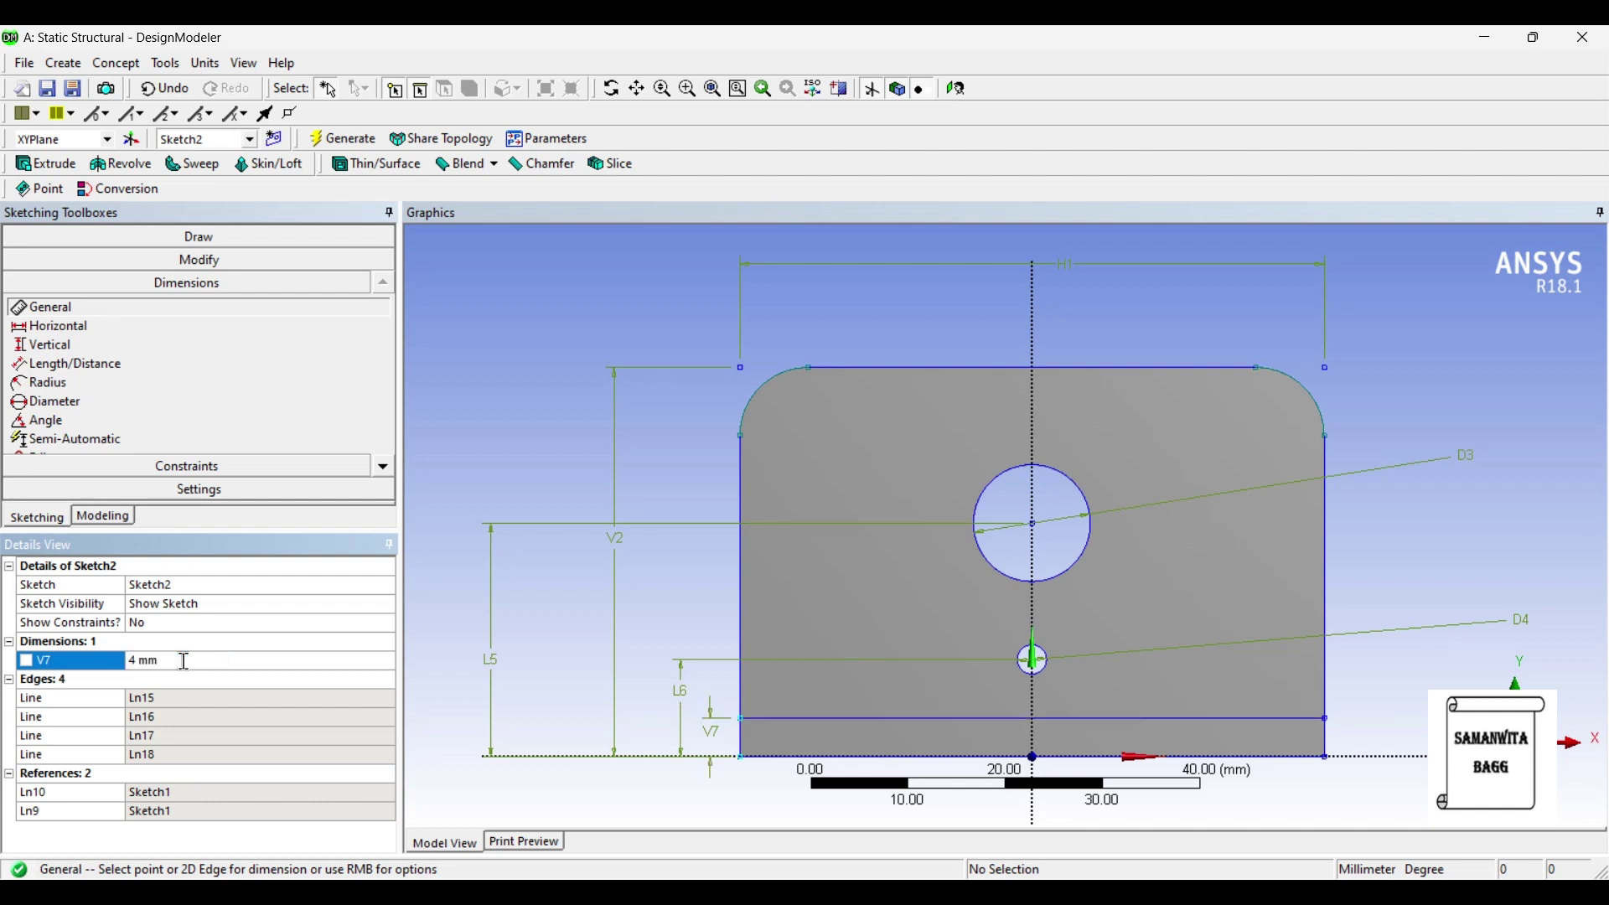
Step: Extrude Sketch2 30 mm in the reversed direction to add the bracket's horizontal leg
left_click(44, 165)
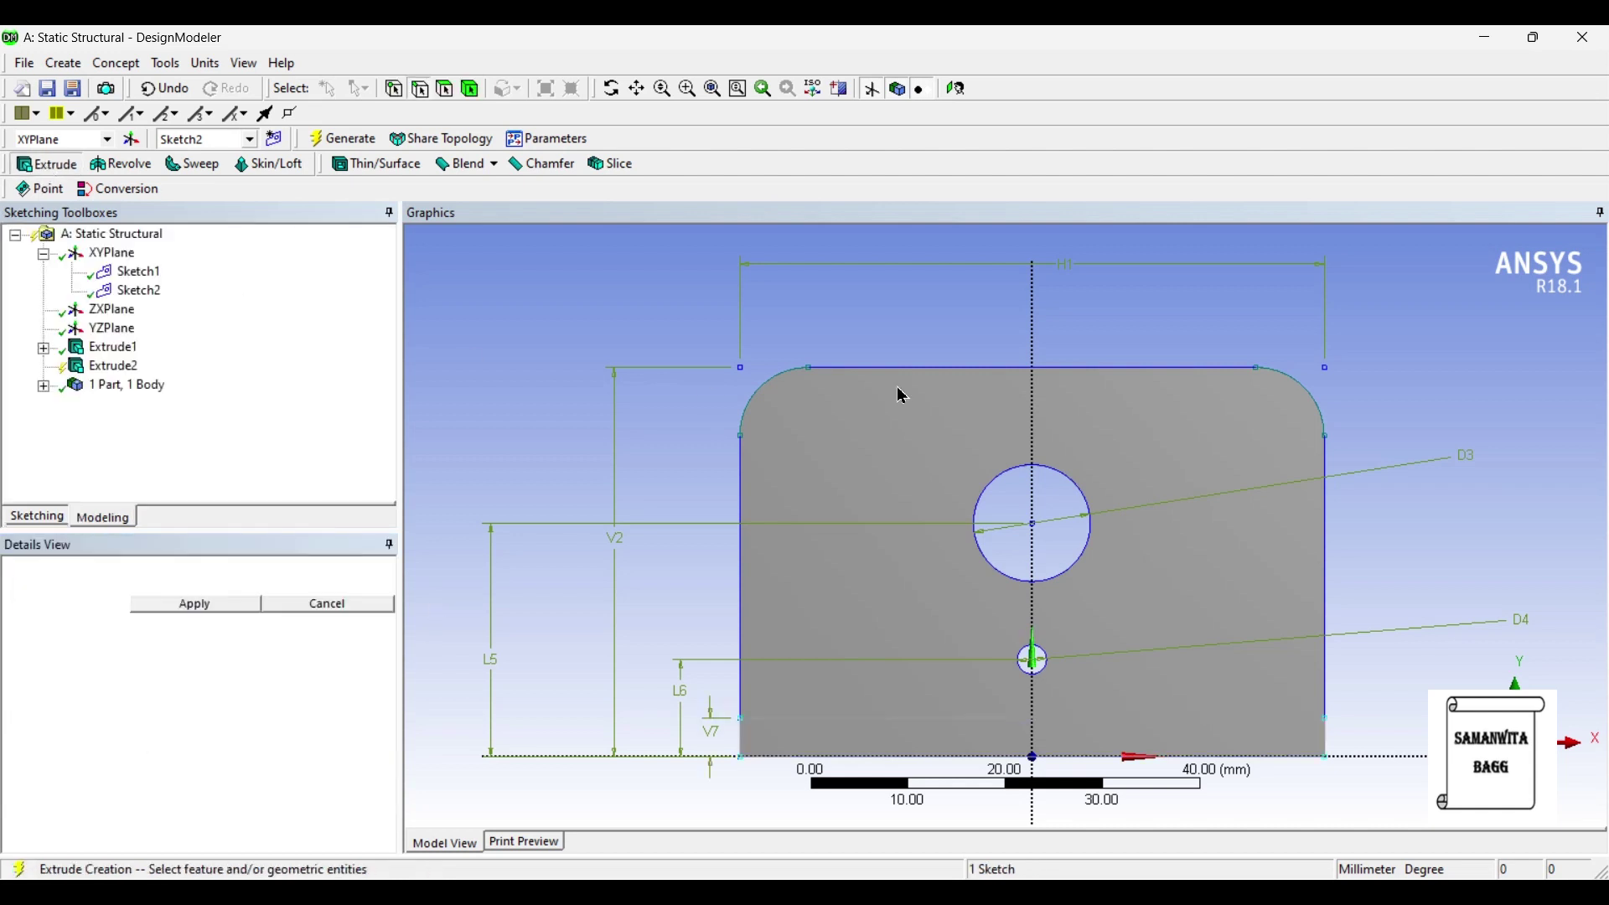
middle_click_drag(854, 446, 1104, 672)
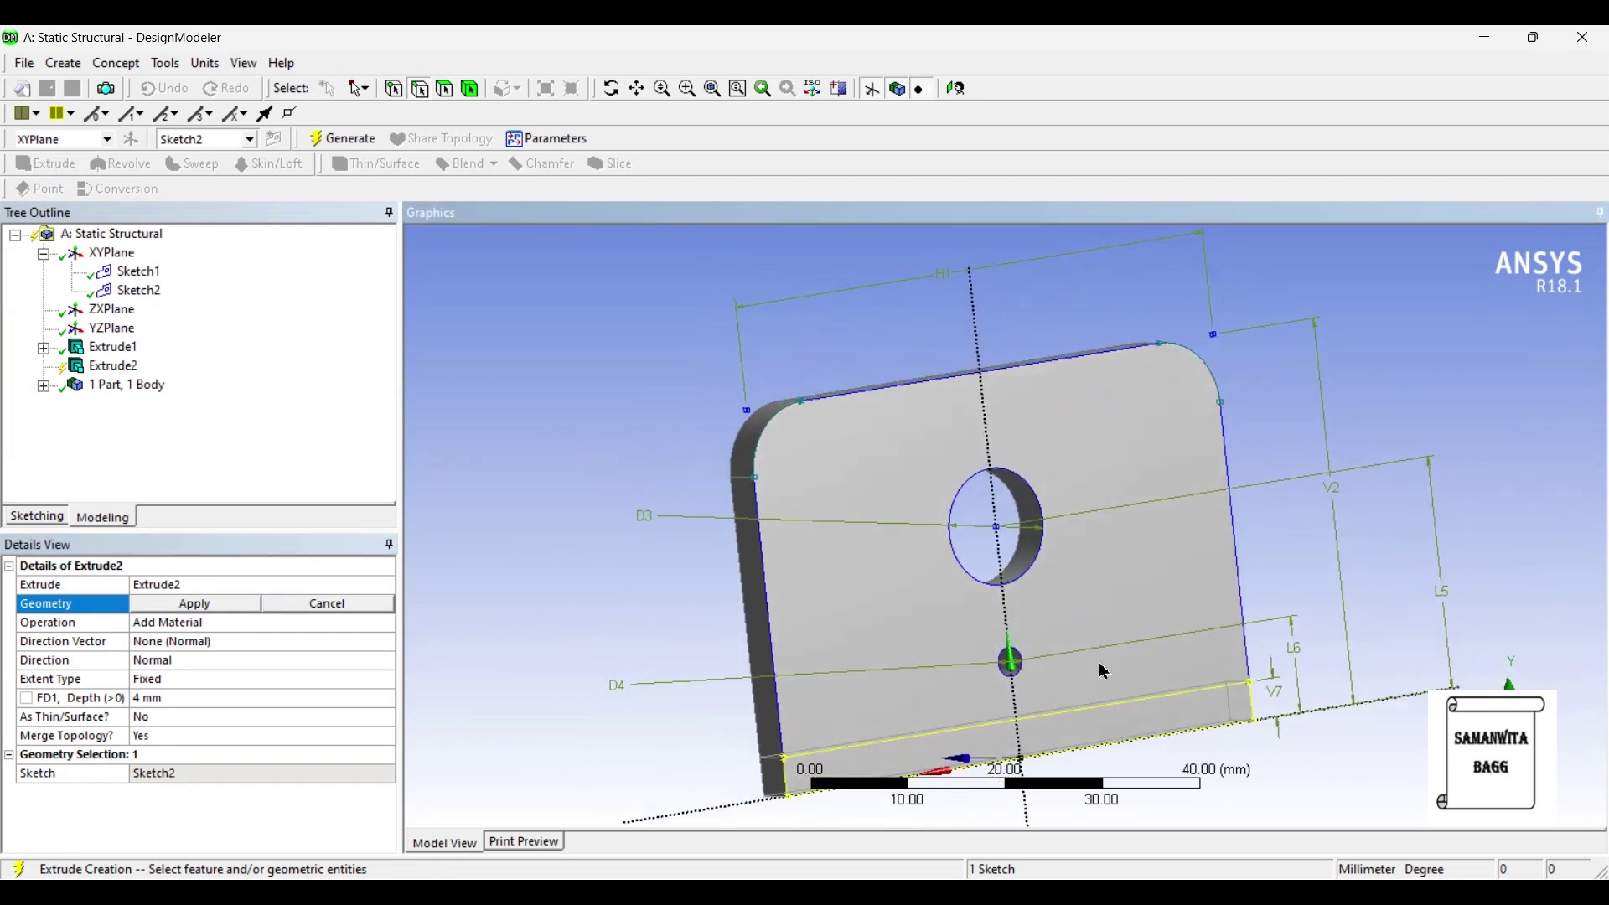
middle_click_drag(913, 679, 989, 668)
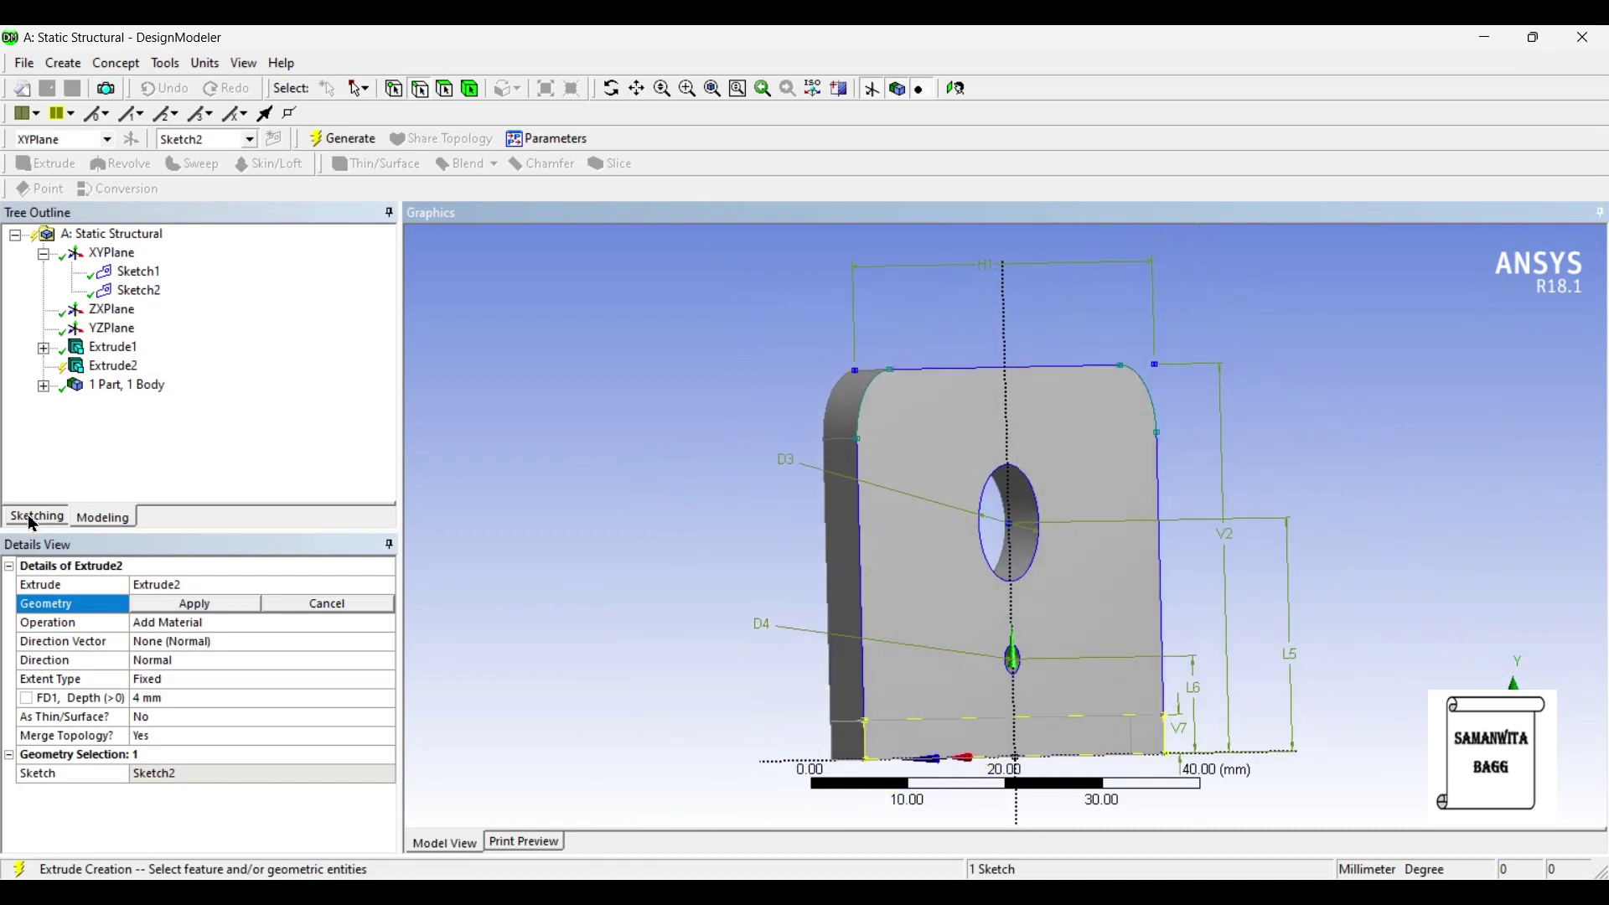
left_click(199, 607)
left_click(195, 700)
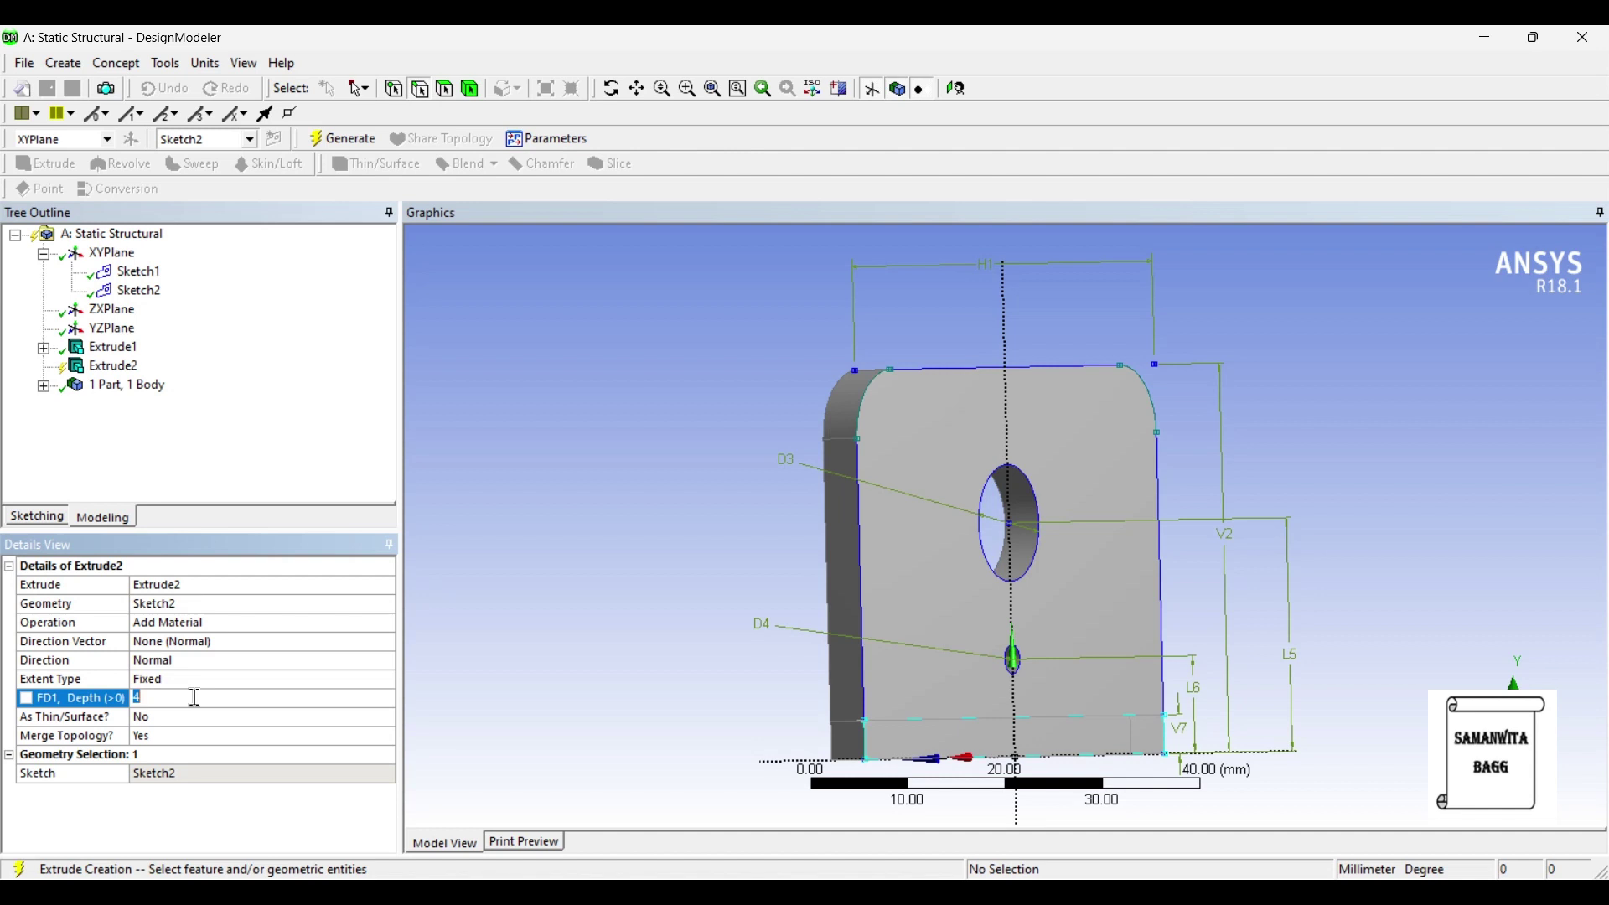
key("Return")
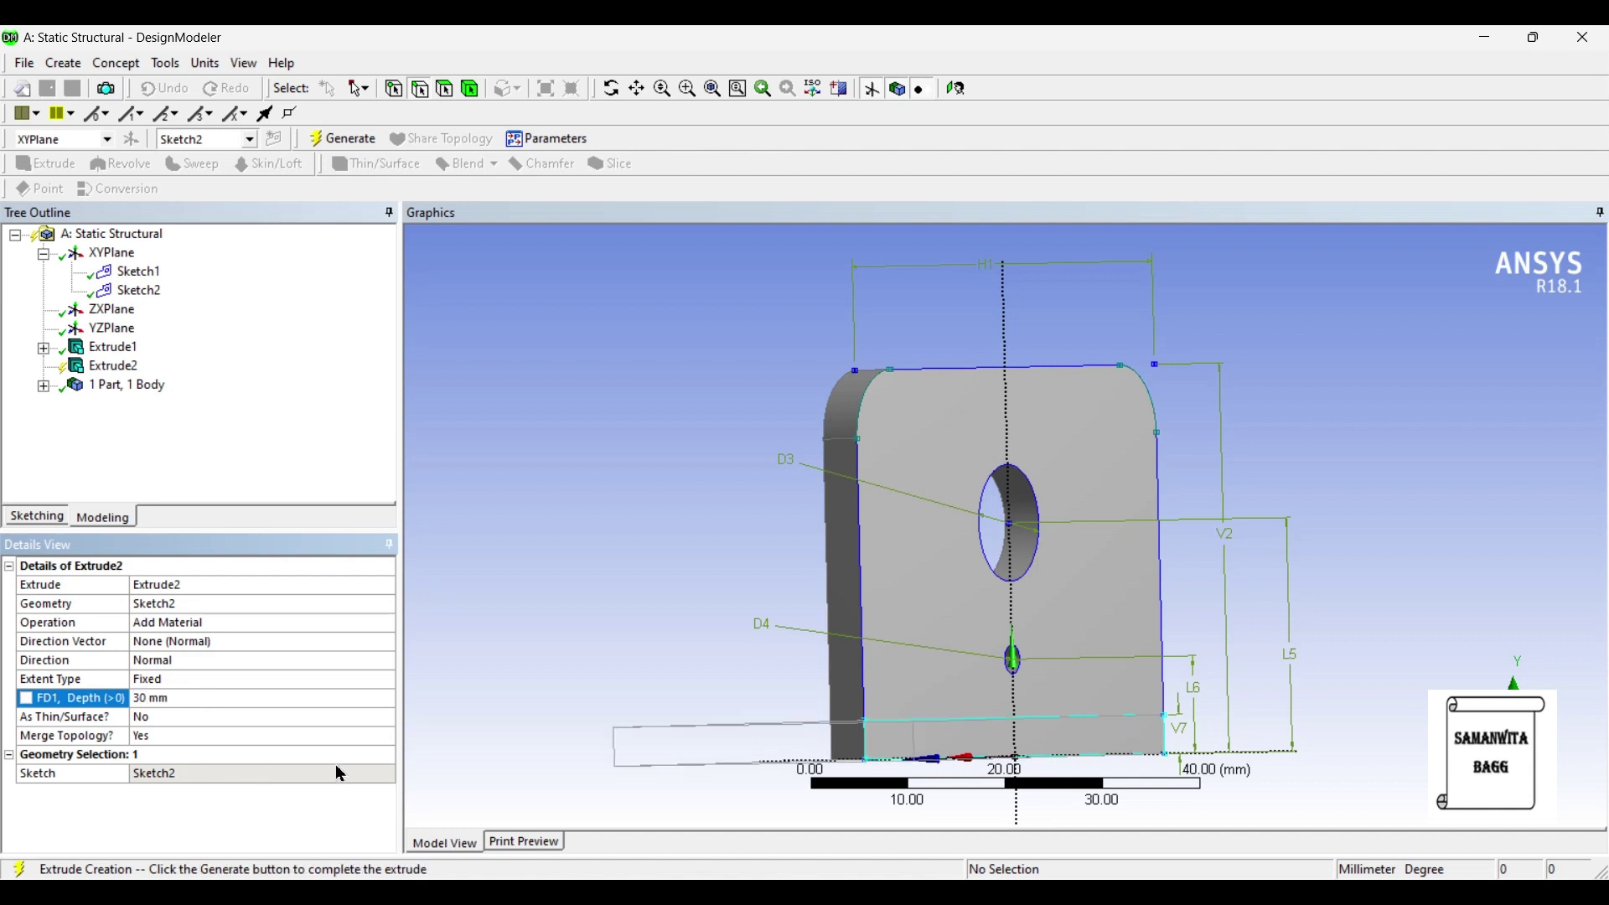
middle_click_drag(856, 699, 955, 682)
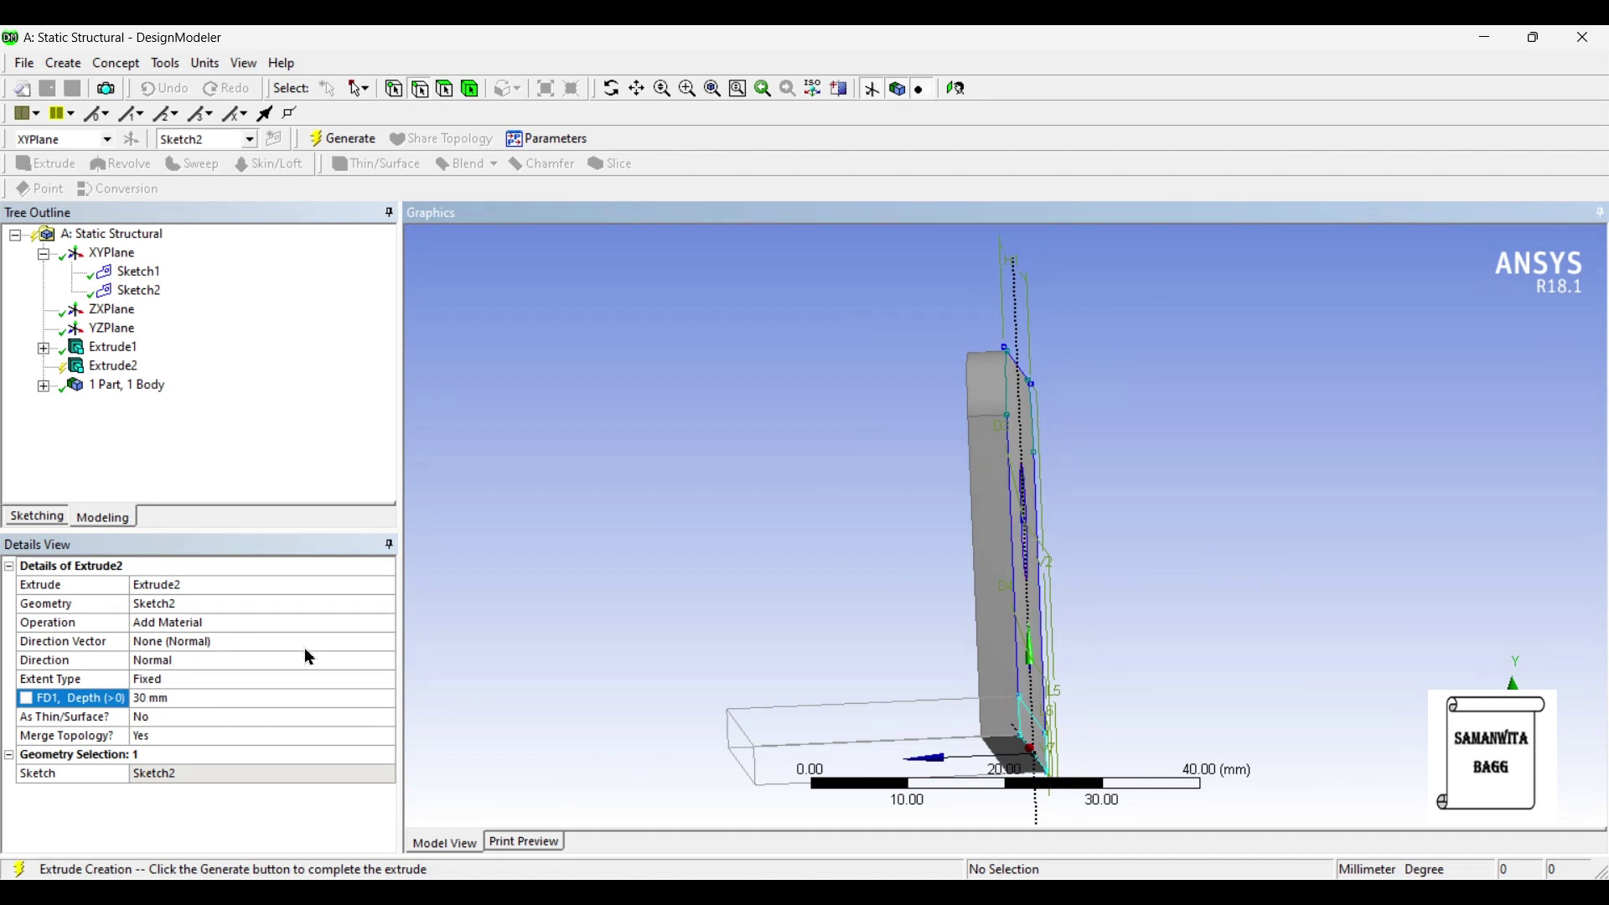
left_click(226, 662)
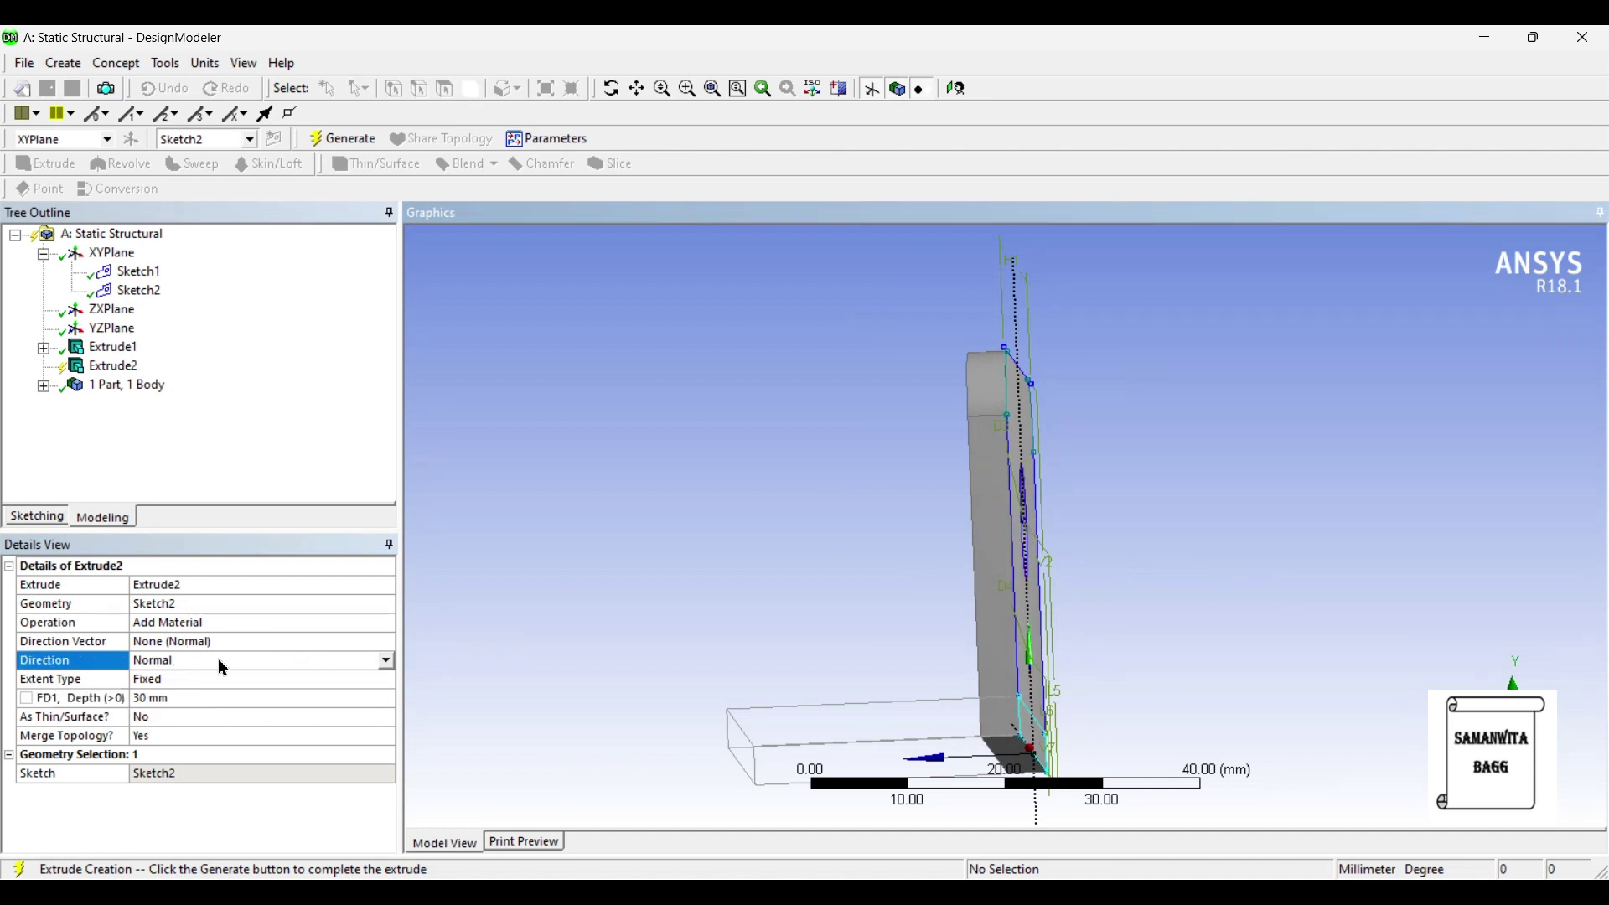
left_click(386, 660)
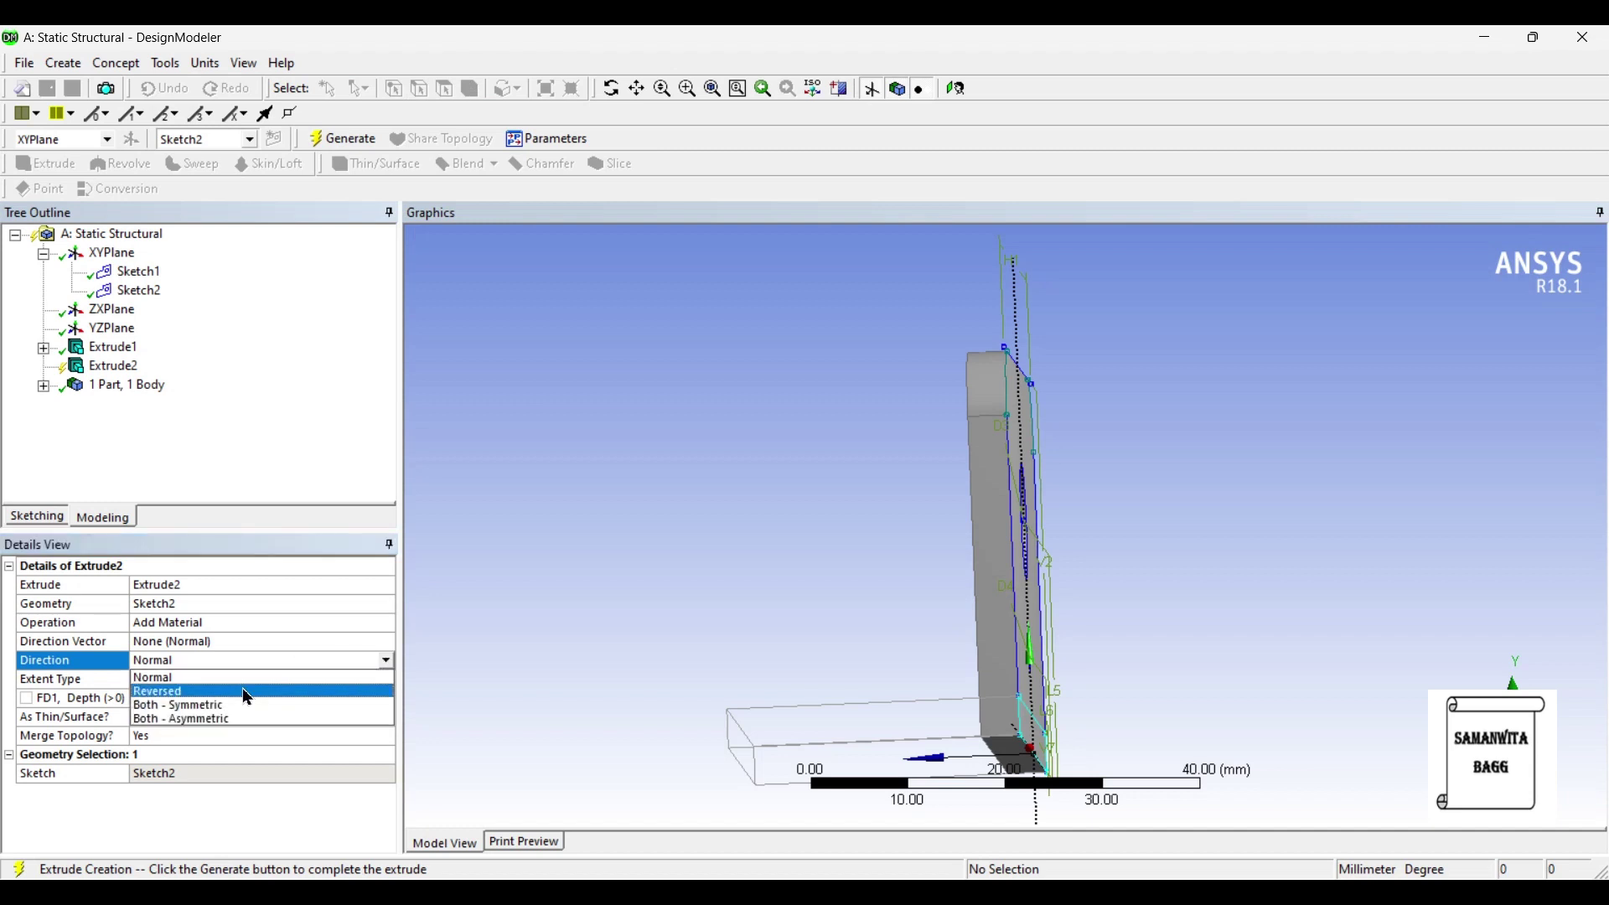
left_click(241, 688)
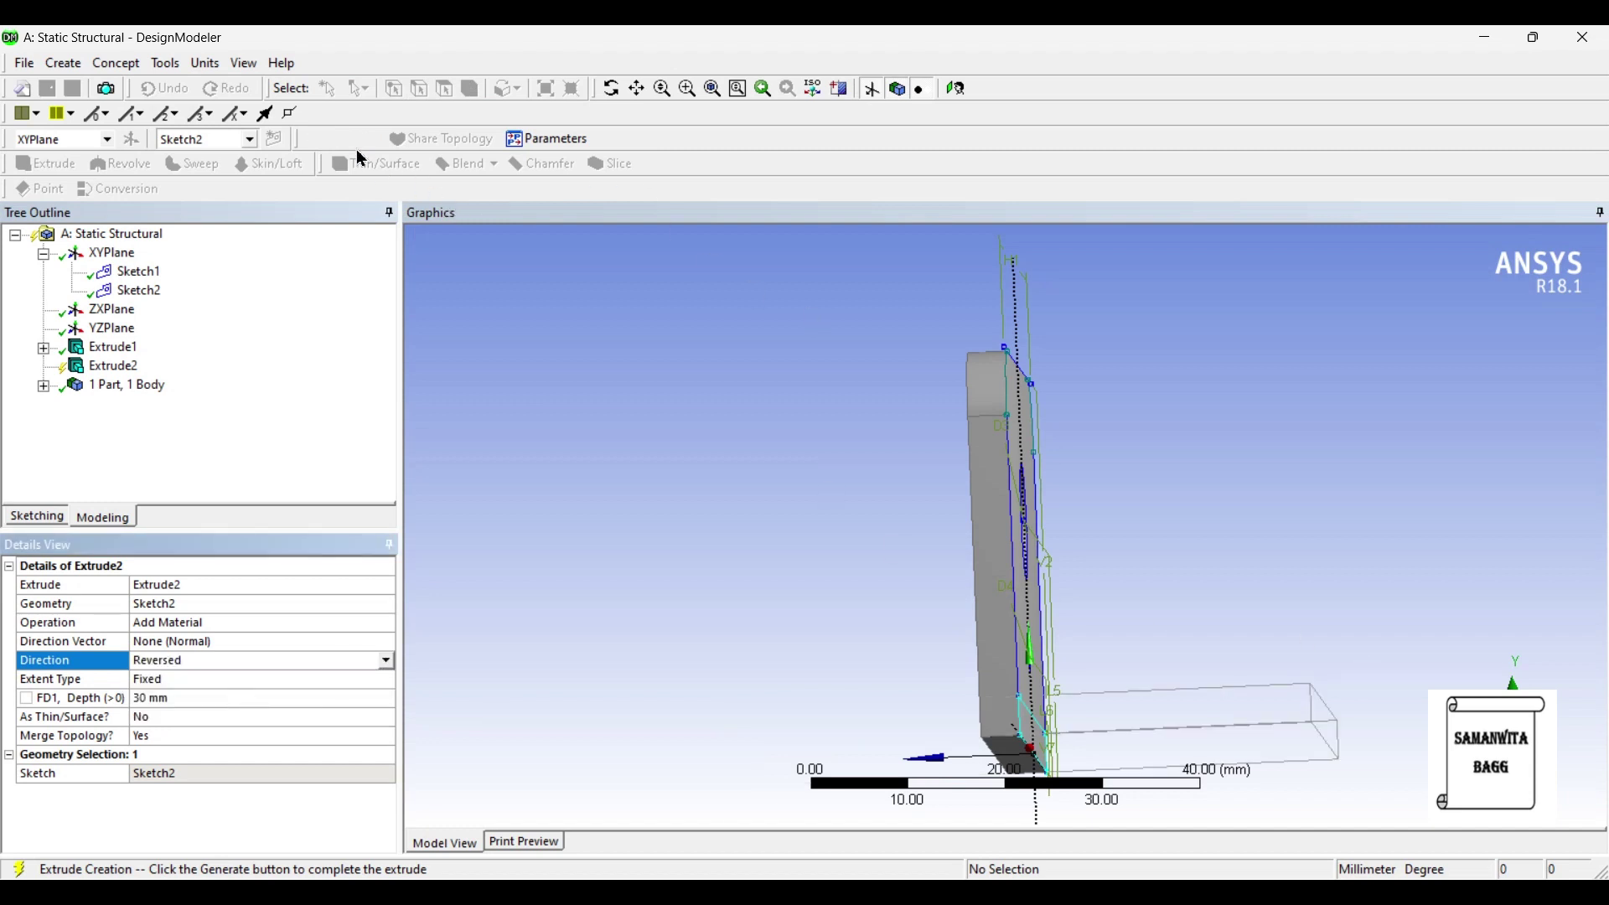
left_click(346, 138)
middle_click_drag(1132, 398, 1073, 599)
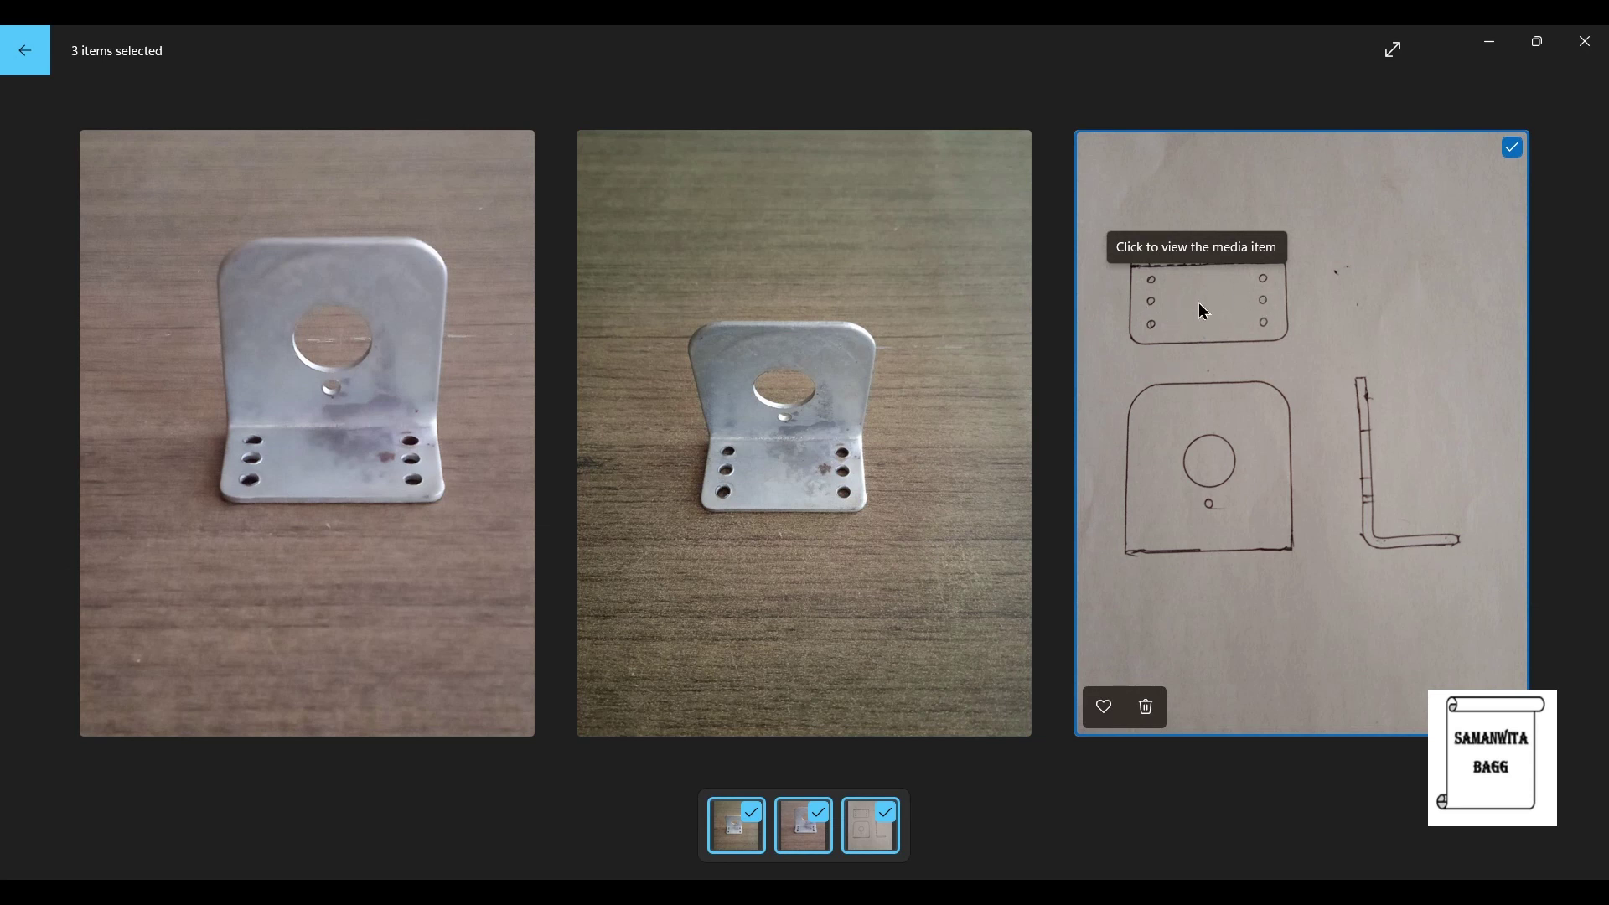
Step: Create Plane4 from the bracket's lower face, view it face-on, and start a sketch on it
key("alt+Tab")
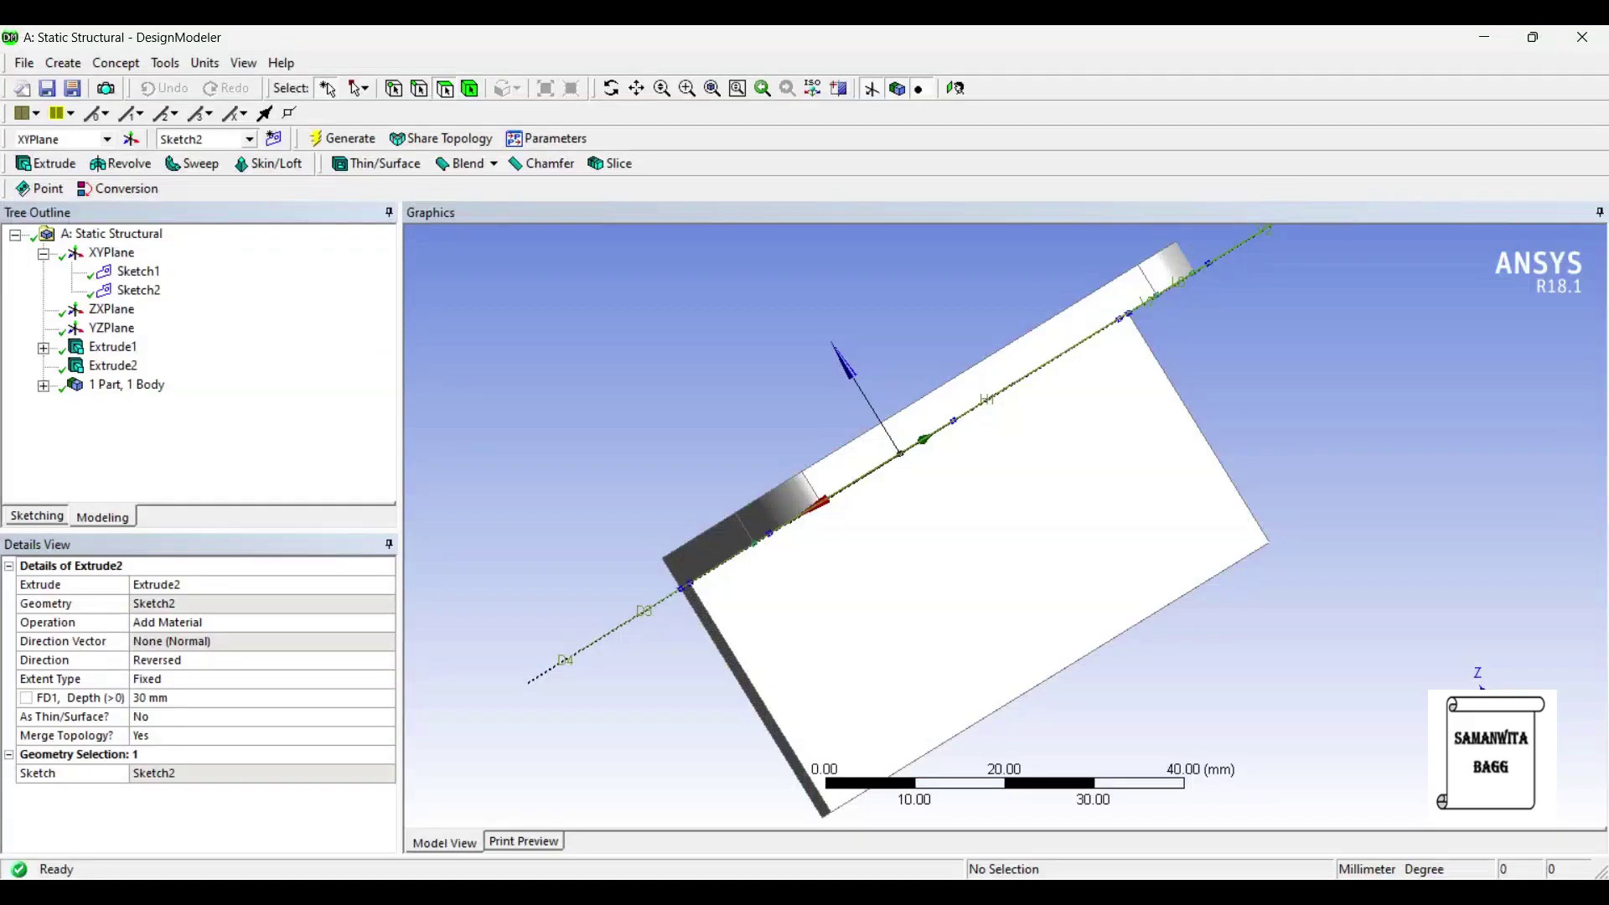
middle_click_drag(993, 674, 859, 629)
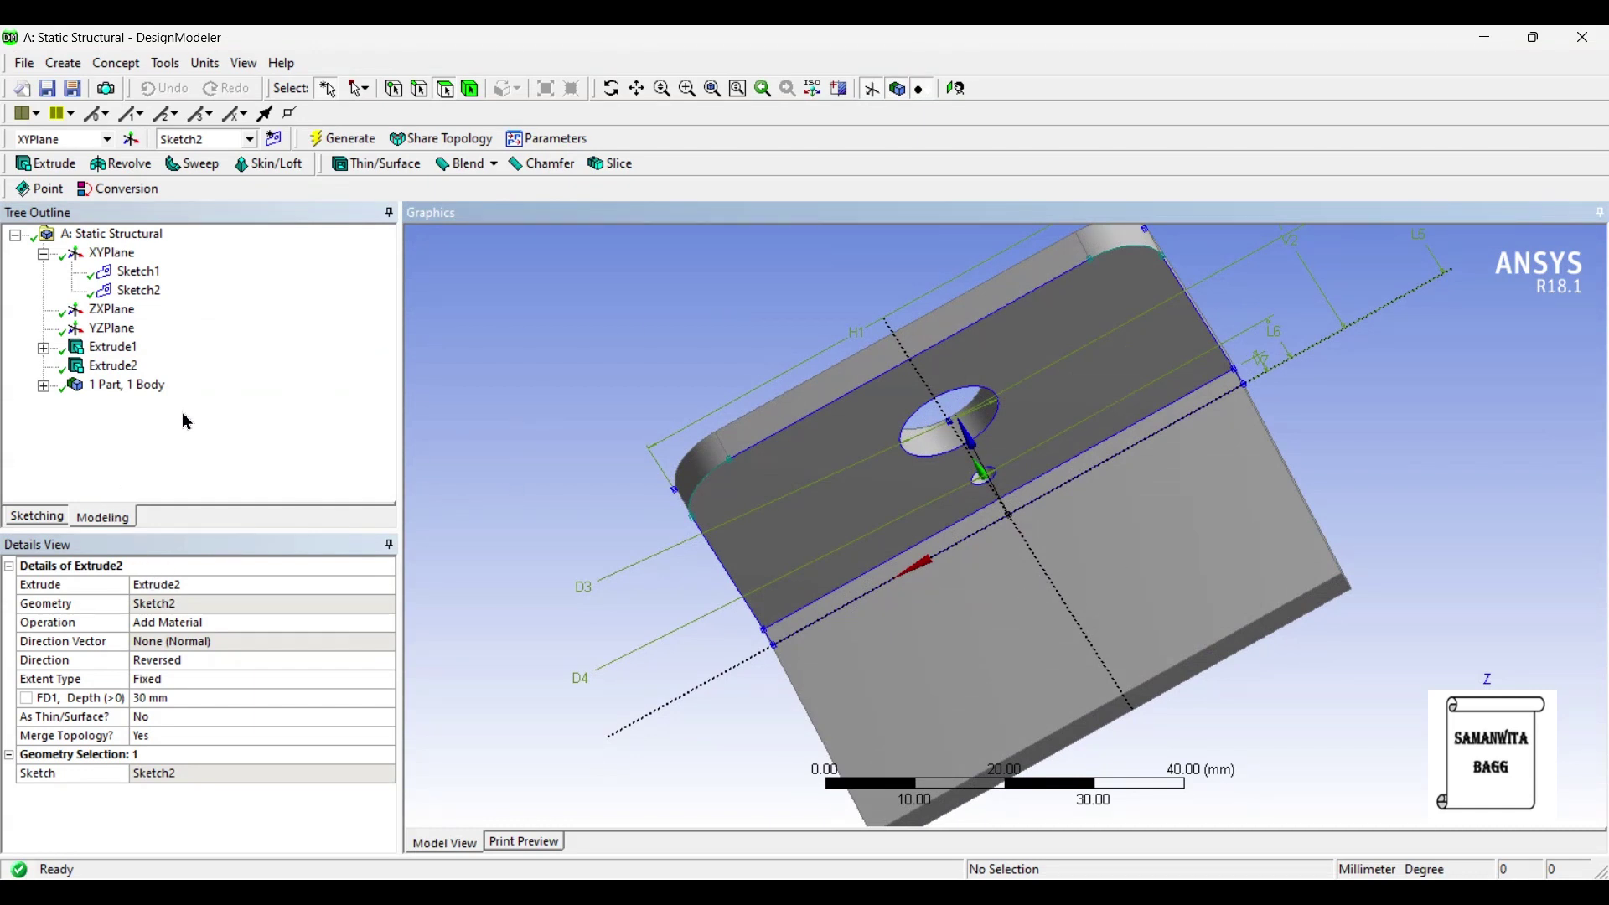
left_click(991, 628)
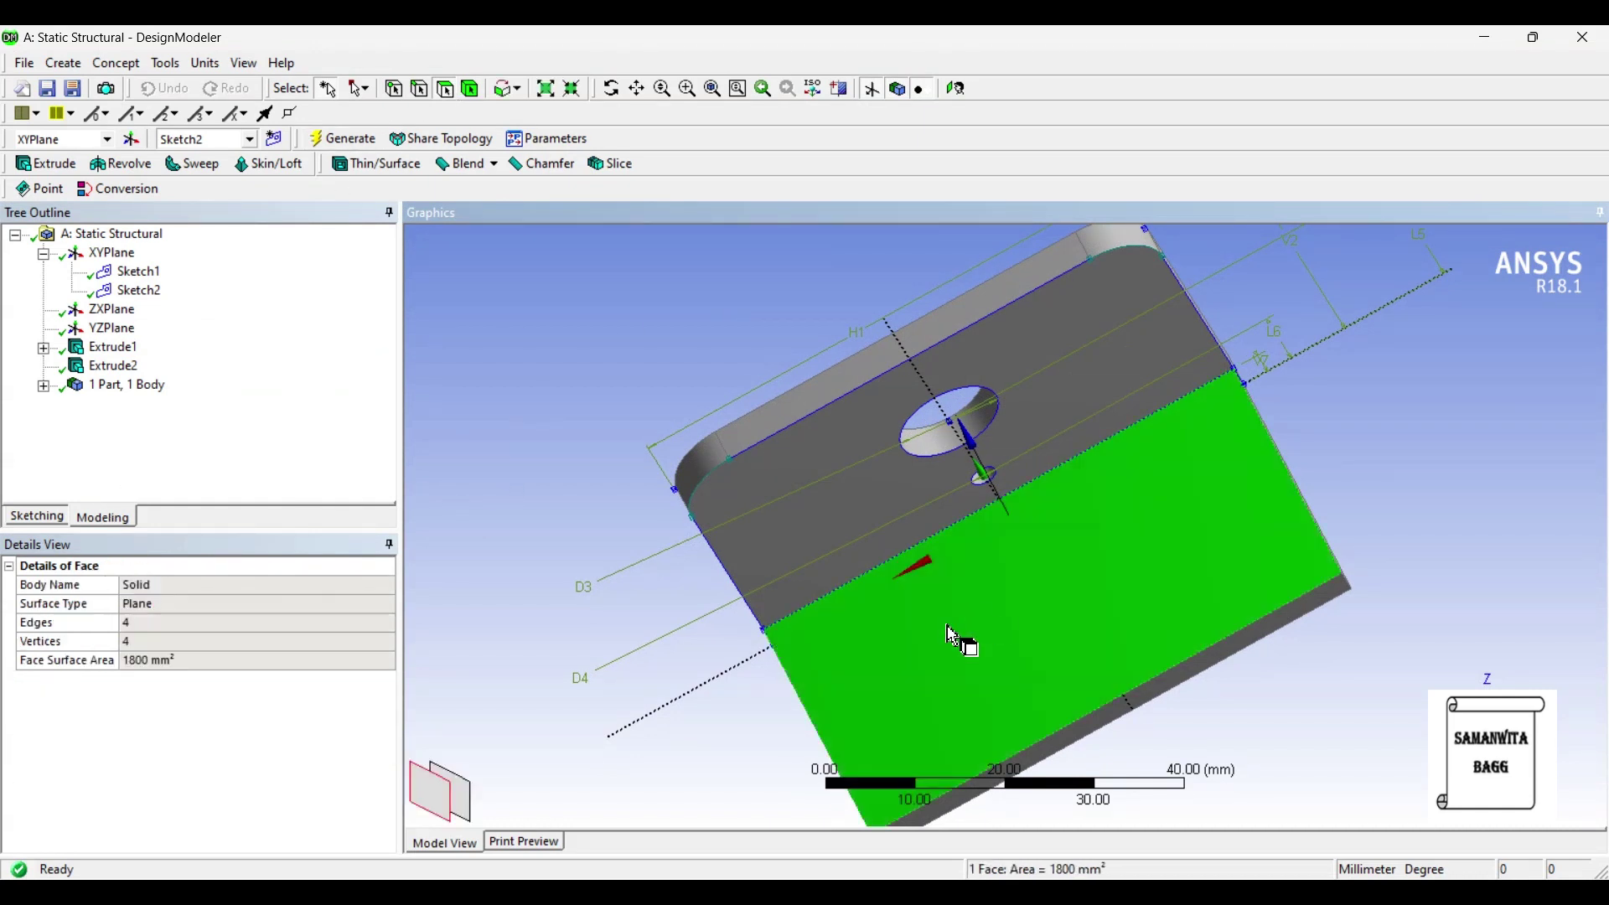
left_click(136, 143)
left_click(338, 142)
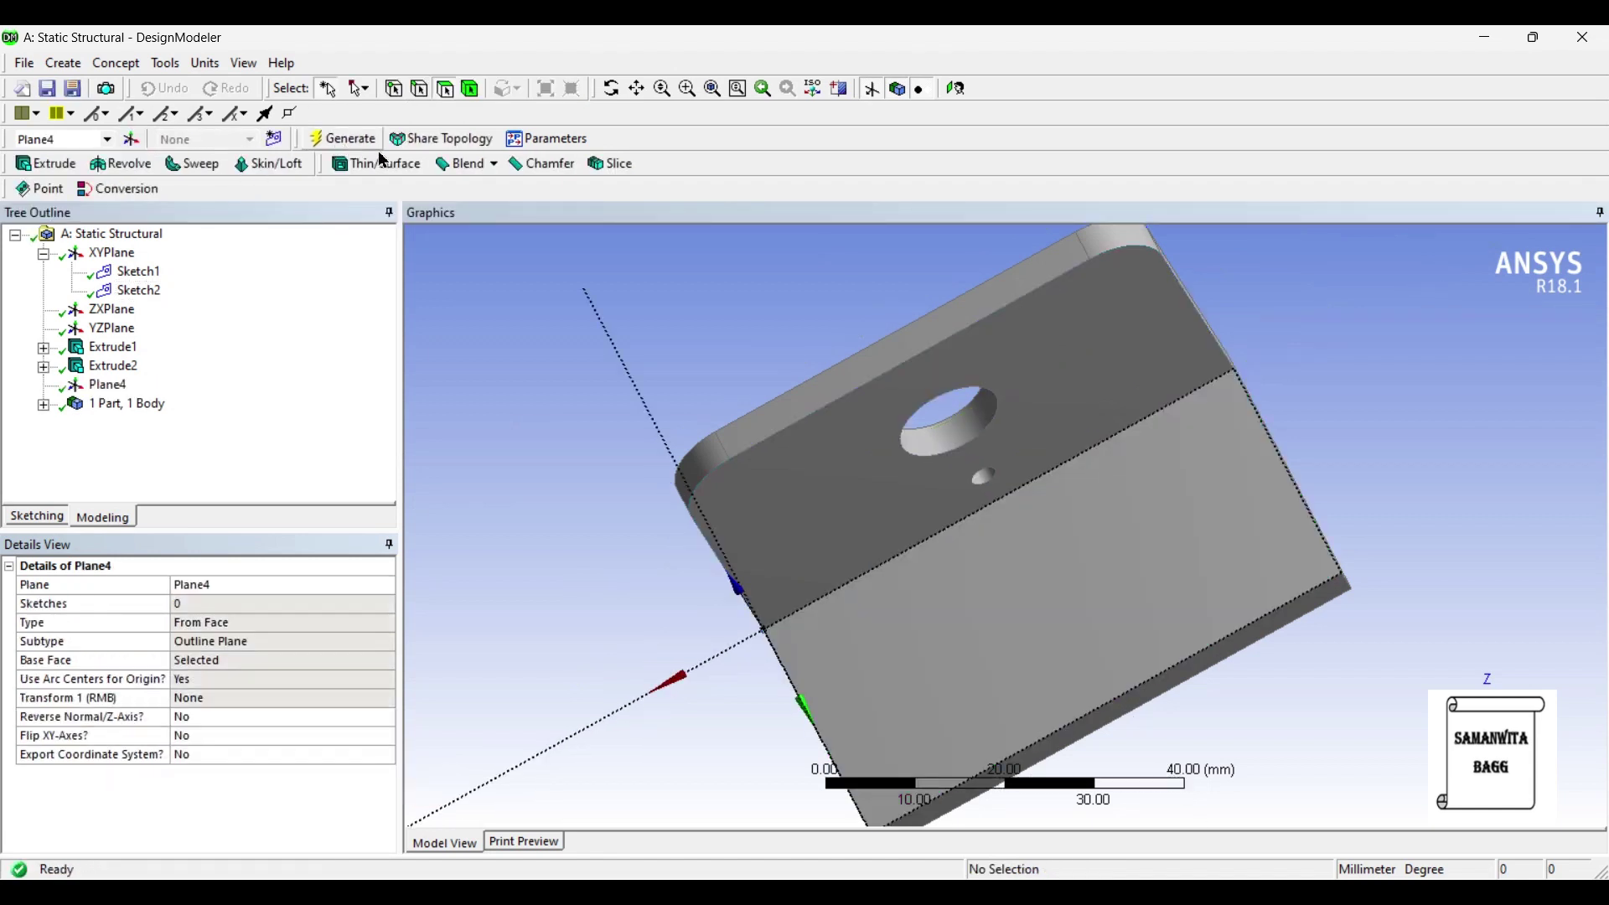
left_click(967, 620)
left_click(956, 88)
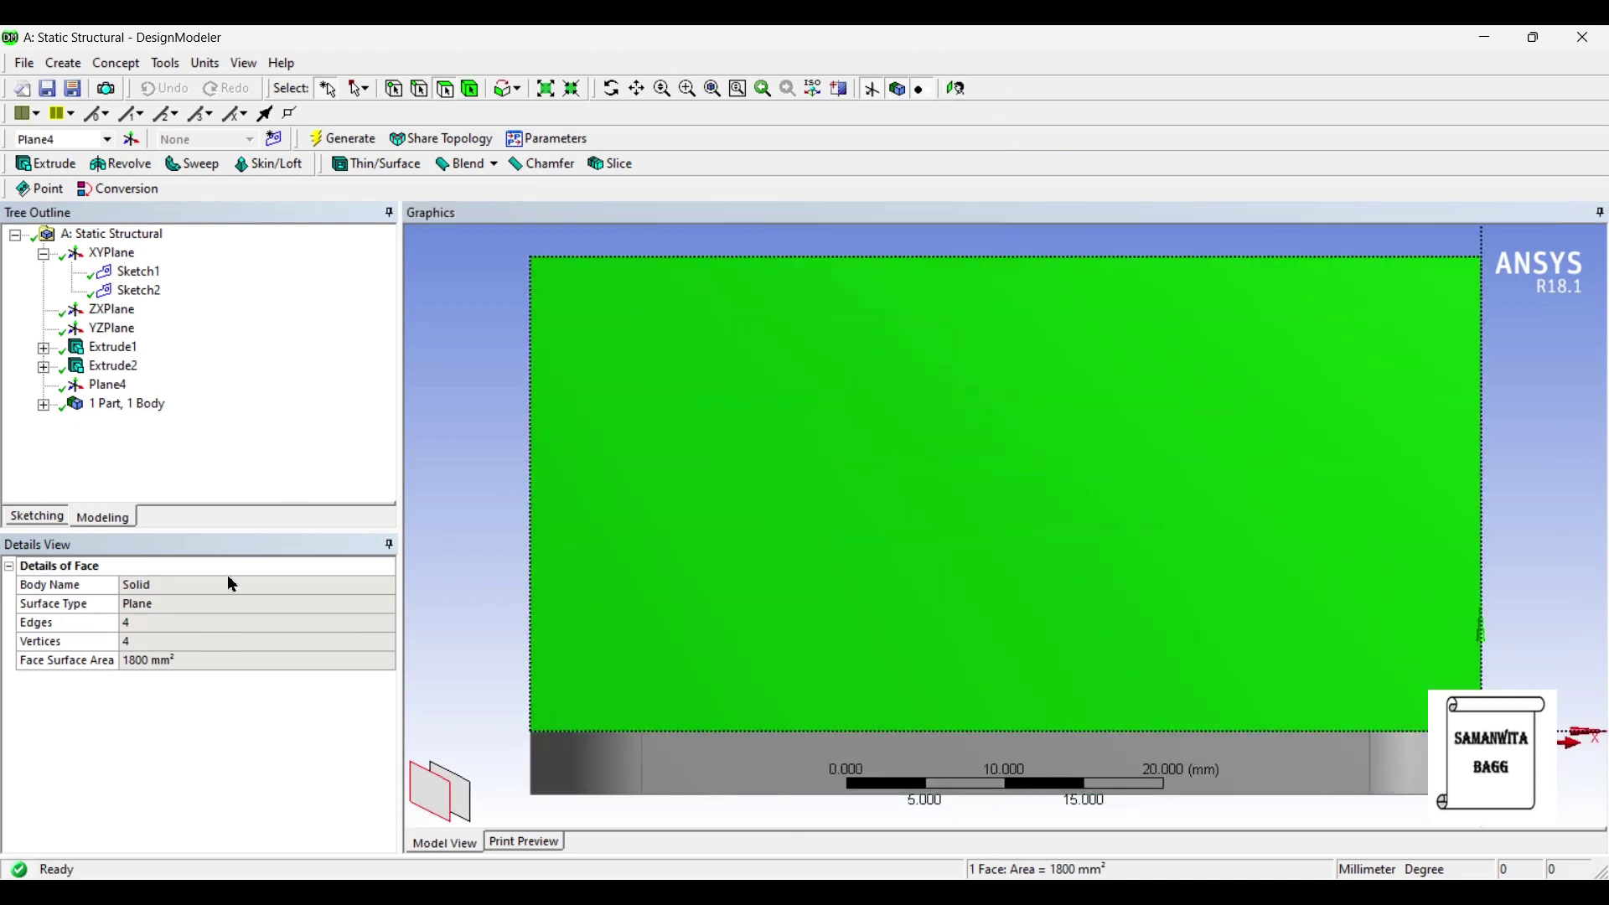
left_click(30, 519)
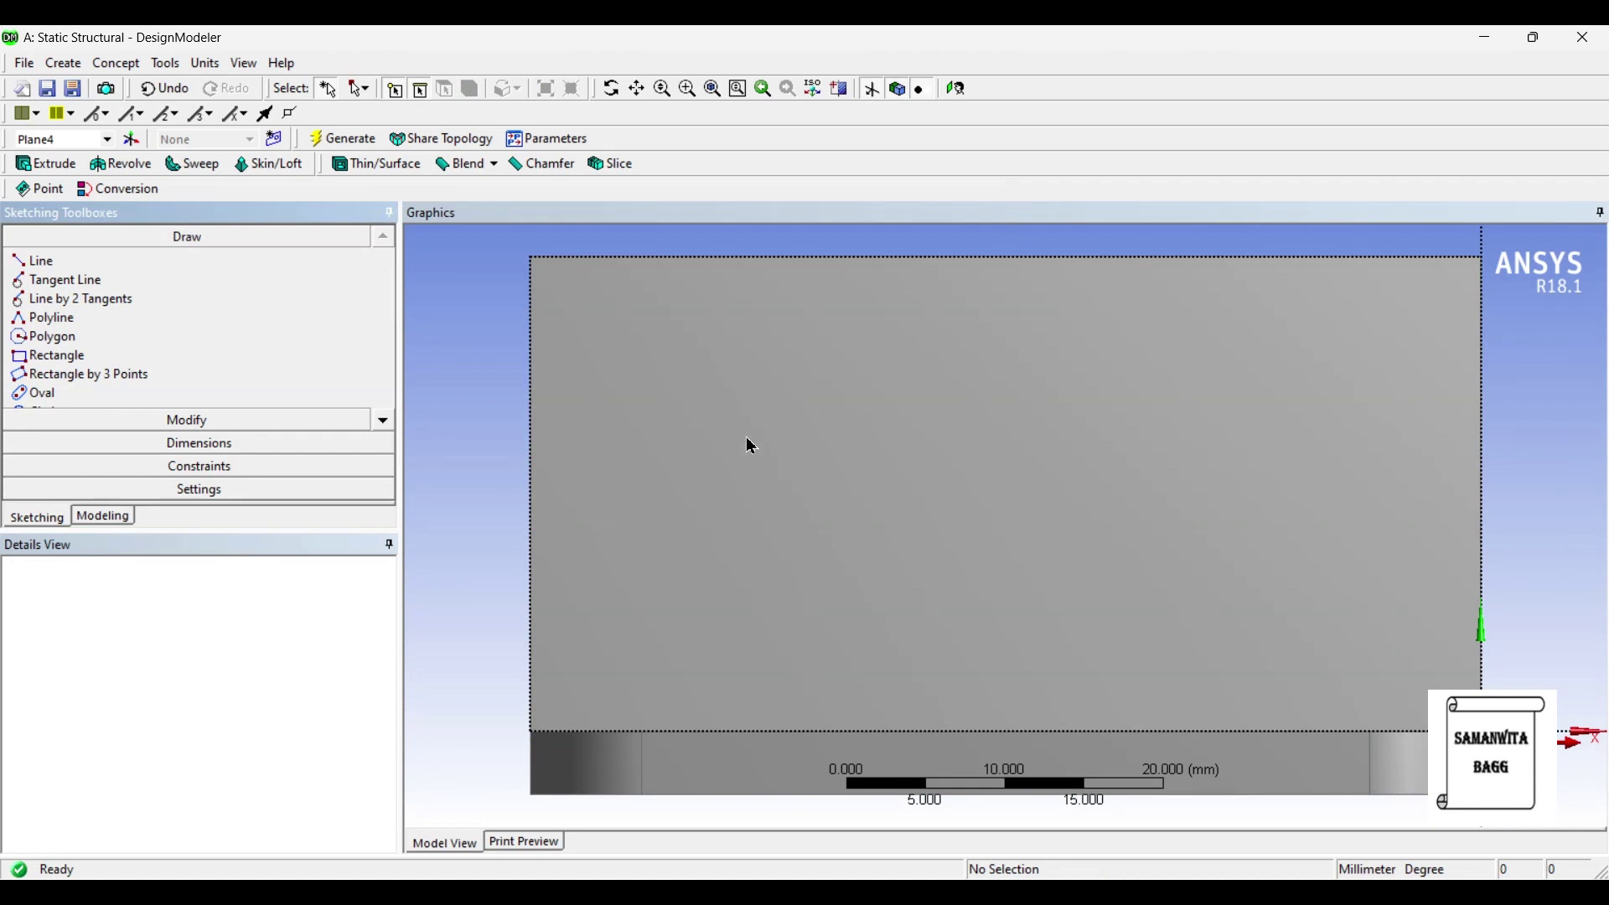
Step: Draw a vertical line across the bracket's lower face
left_click(88, 262)
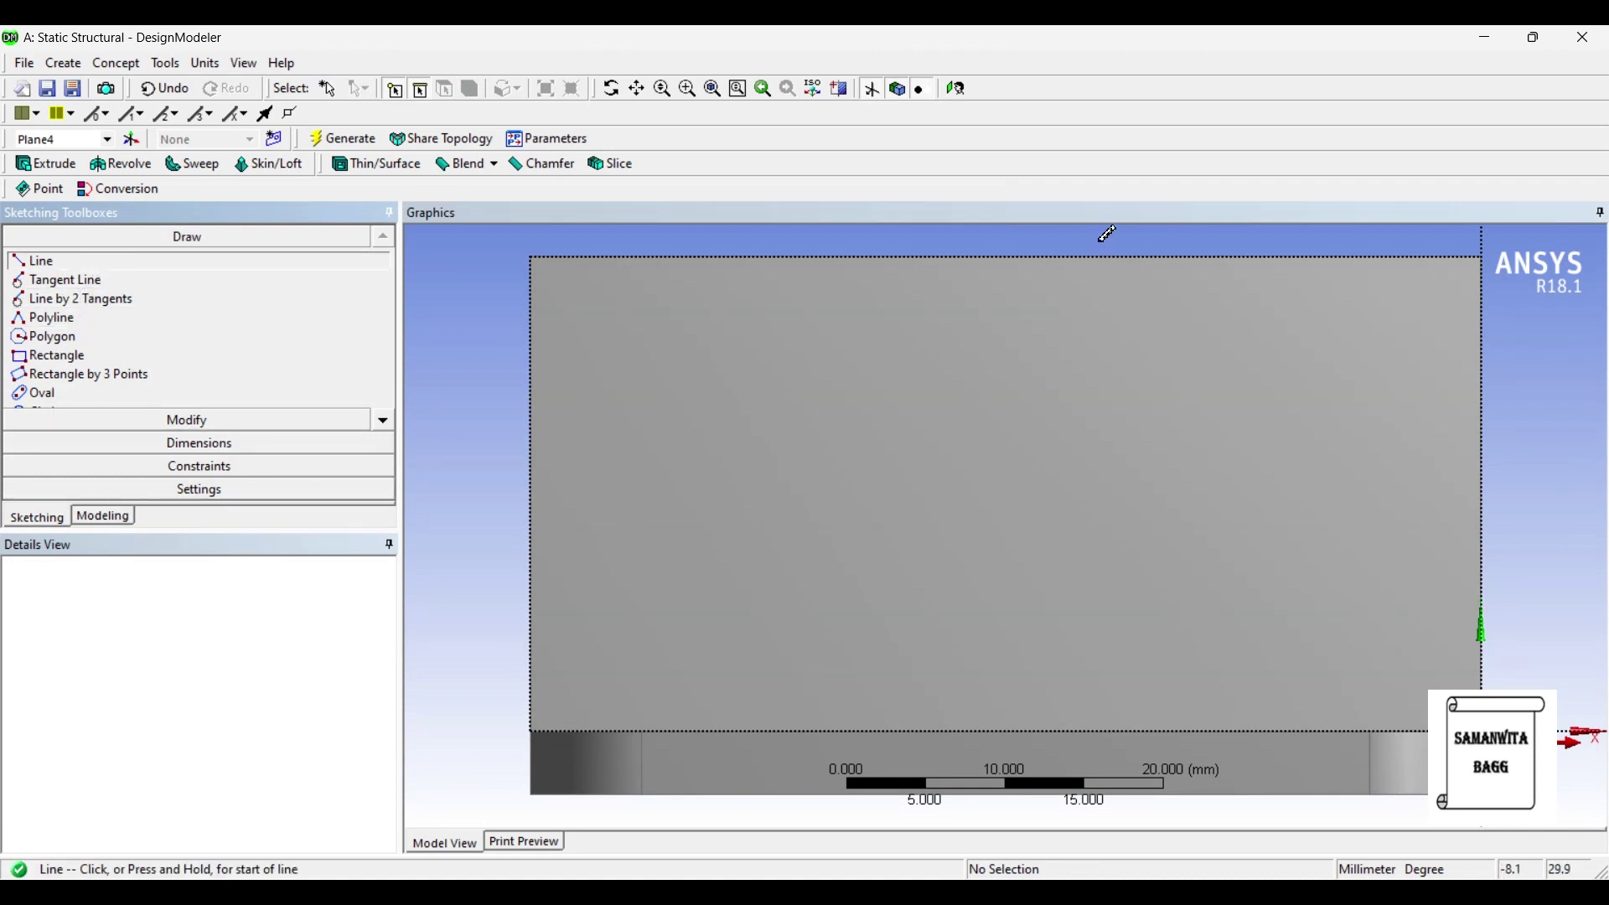
left_click_drag(1022, 239, 1021, 824)
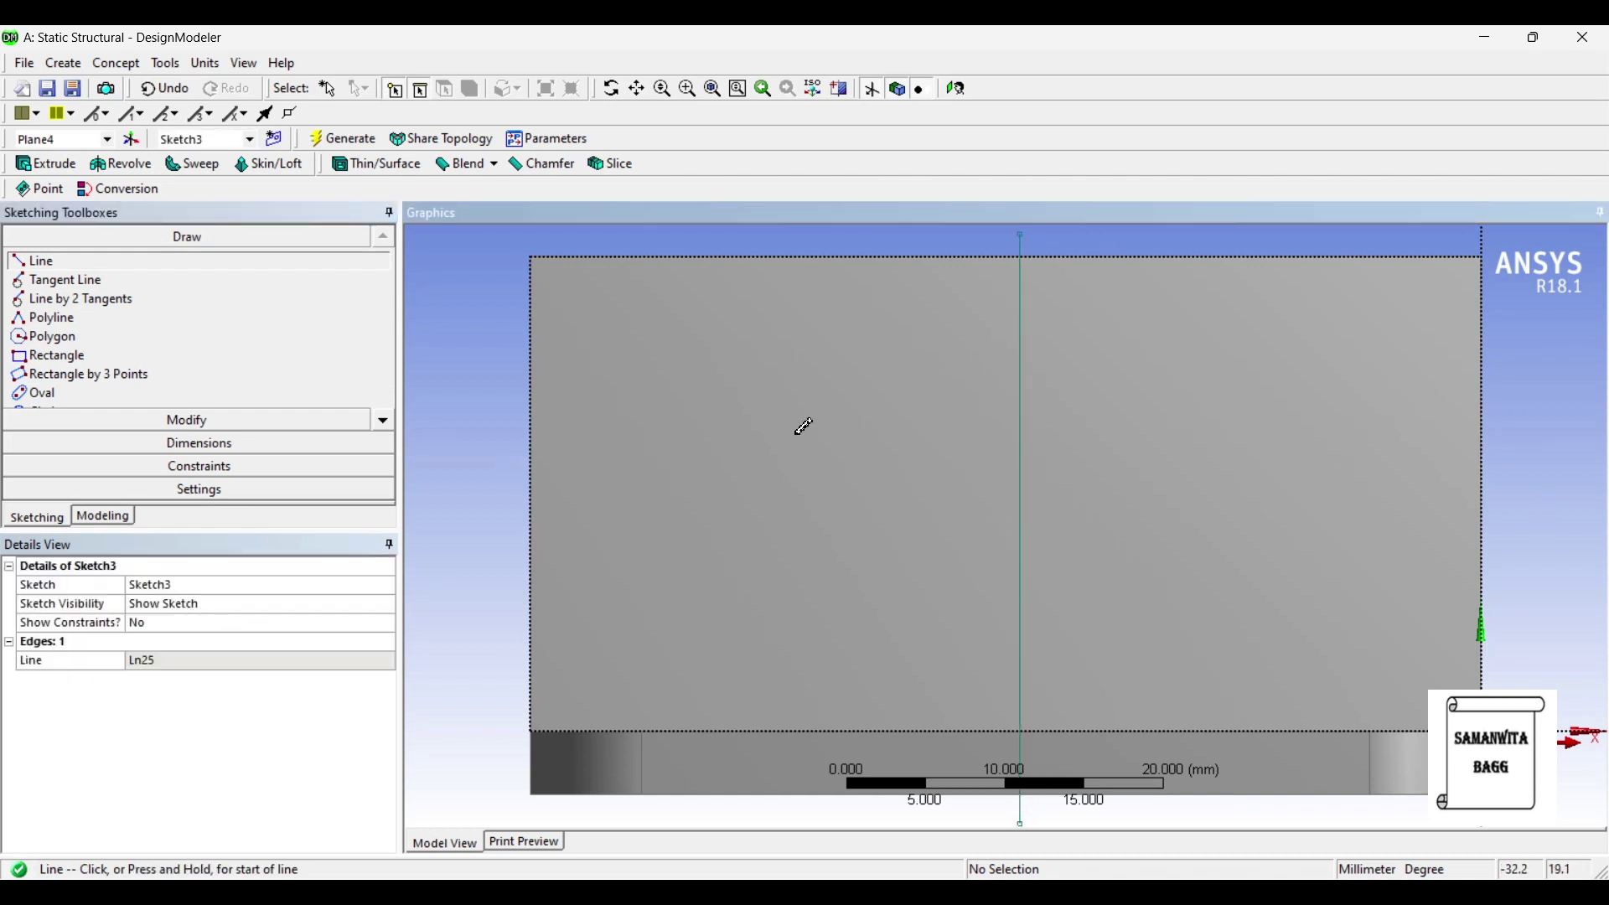
scroll(804, 427, "down", 1)
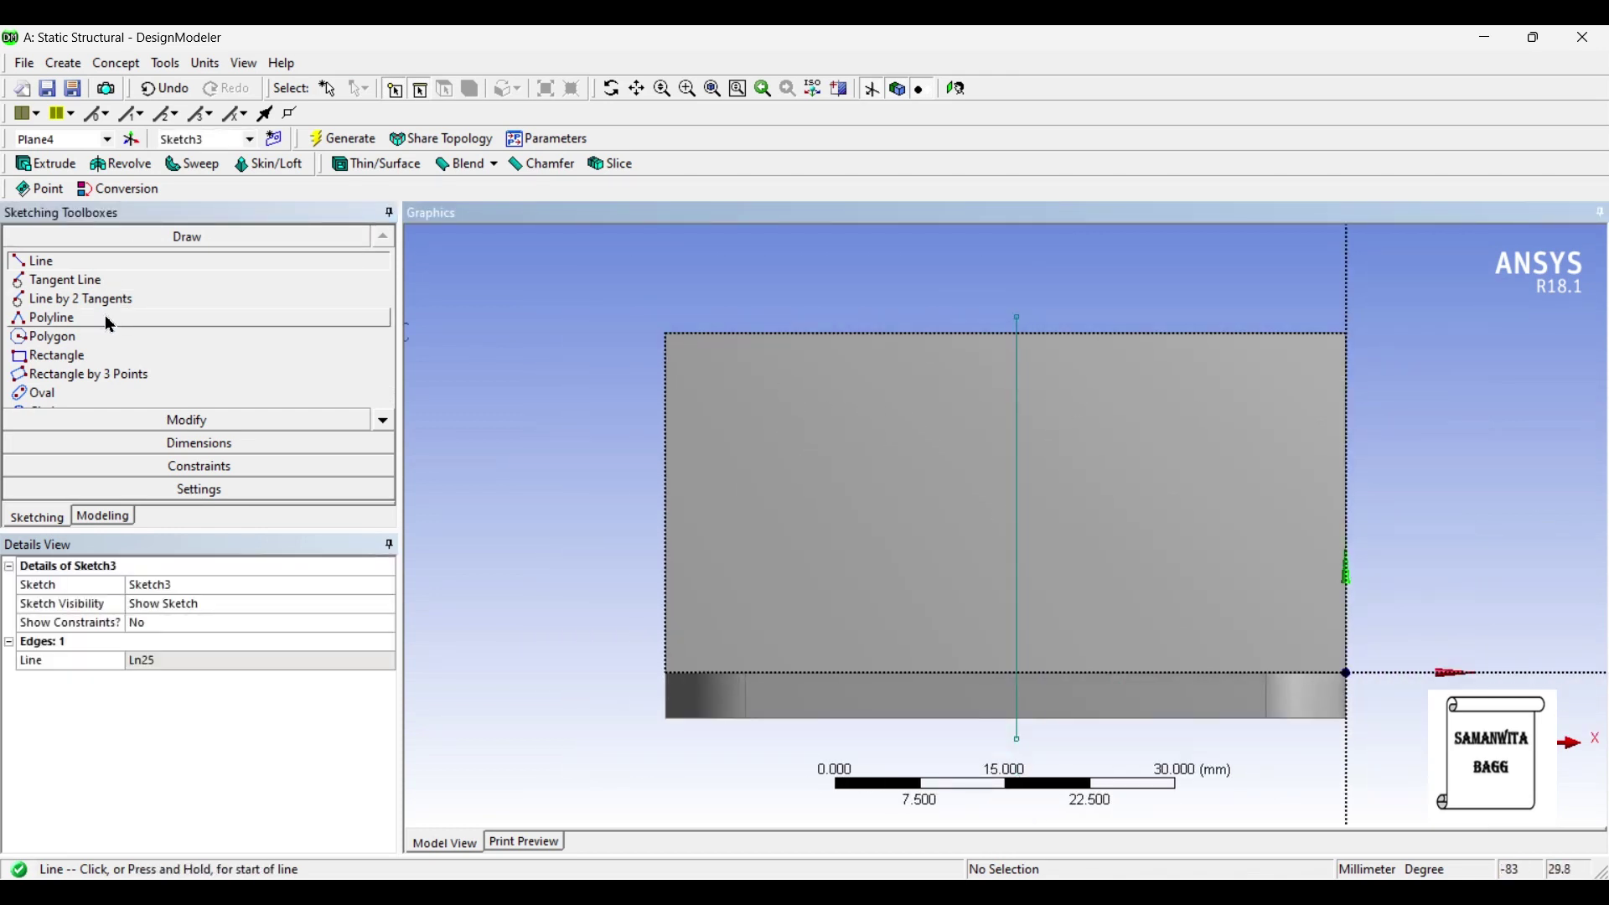
Step: Dimension the line 30 mm from the face's left edge with horizontal dimension H2
left_click(201, 442)
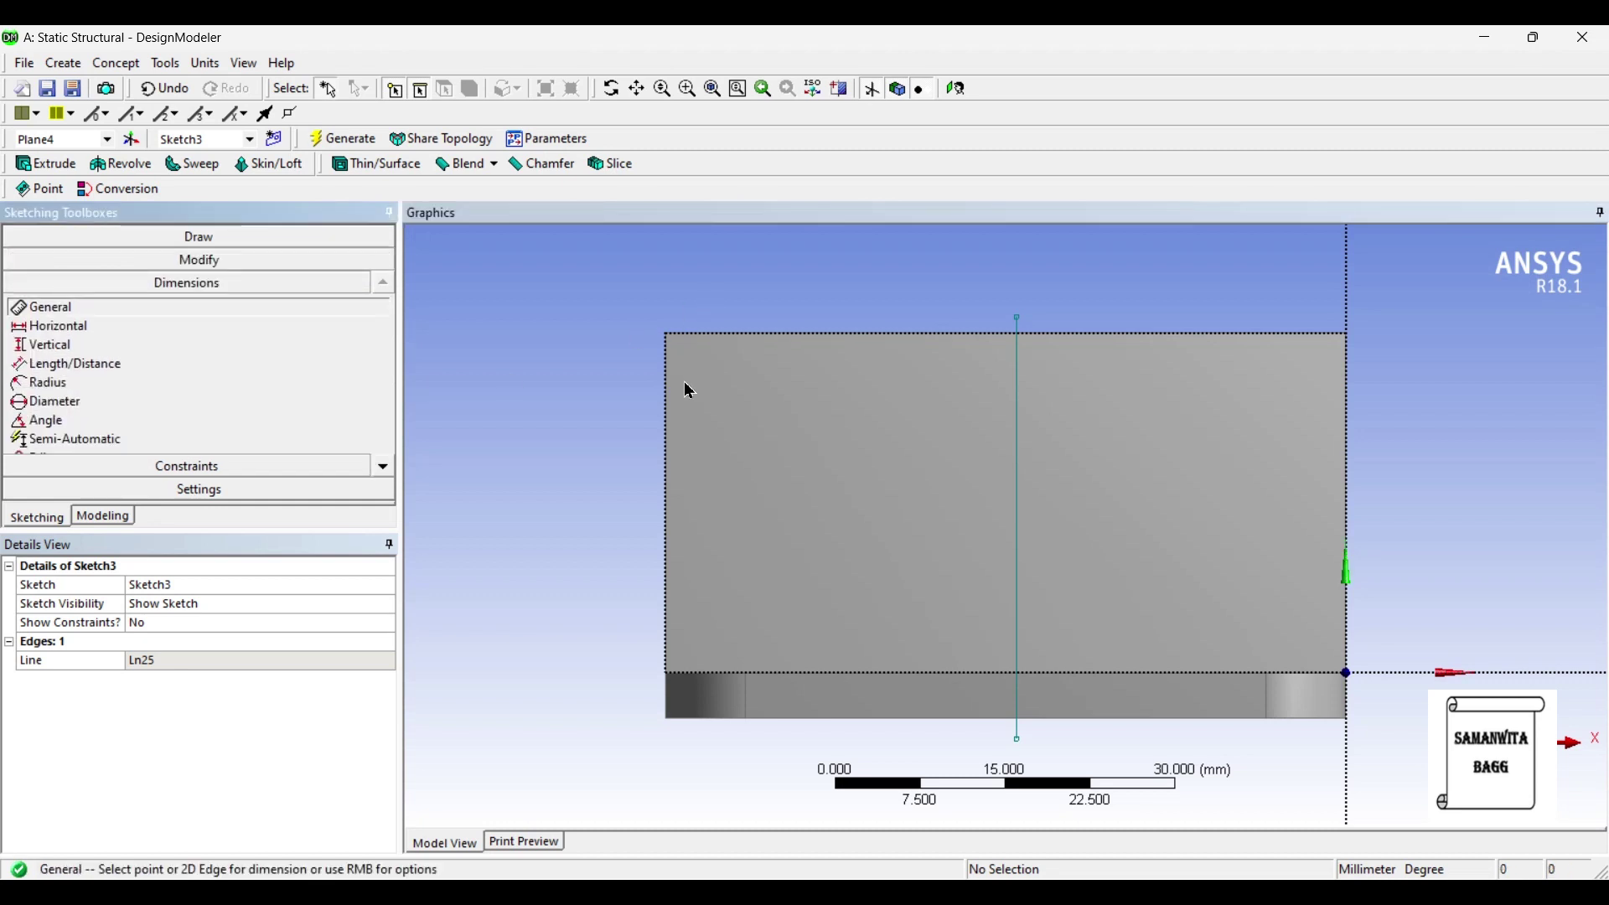
left_click(668, 399)
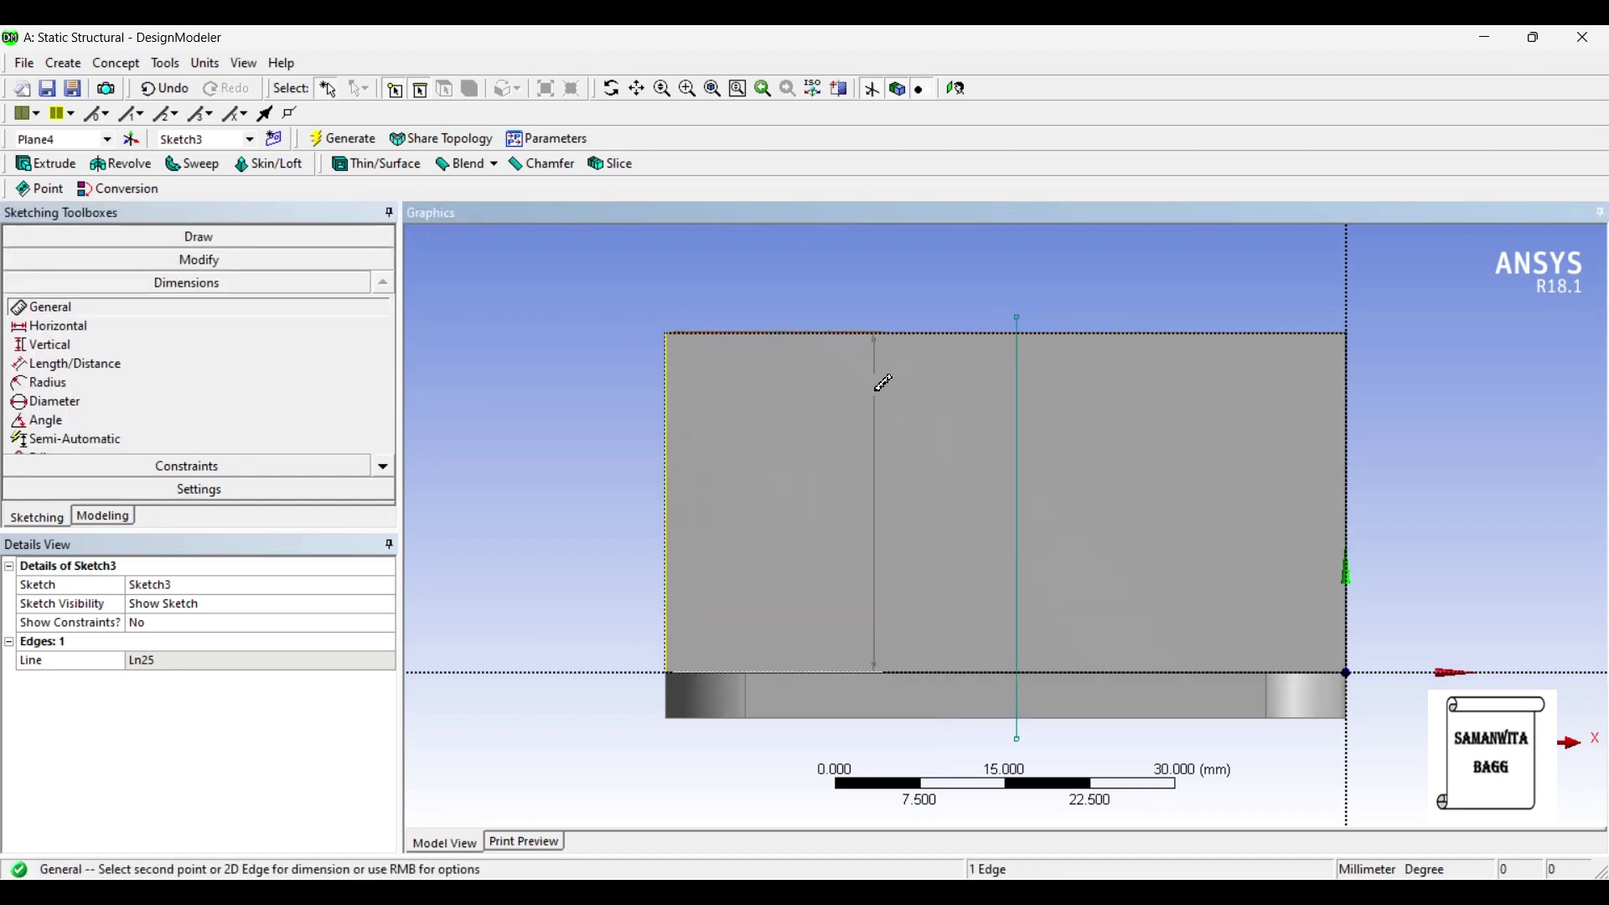
key("Escape")
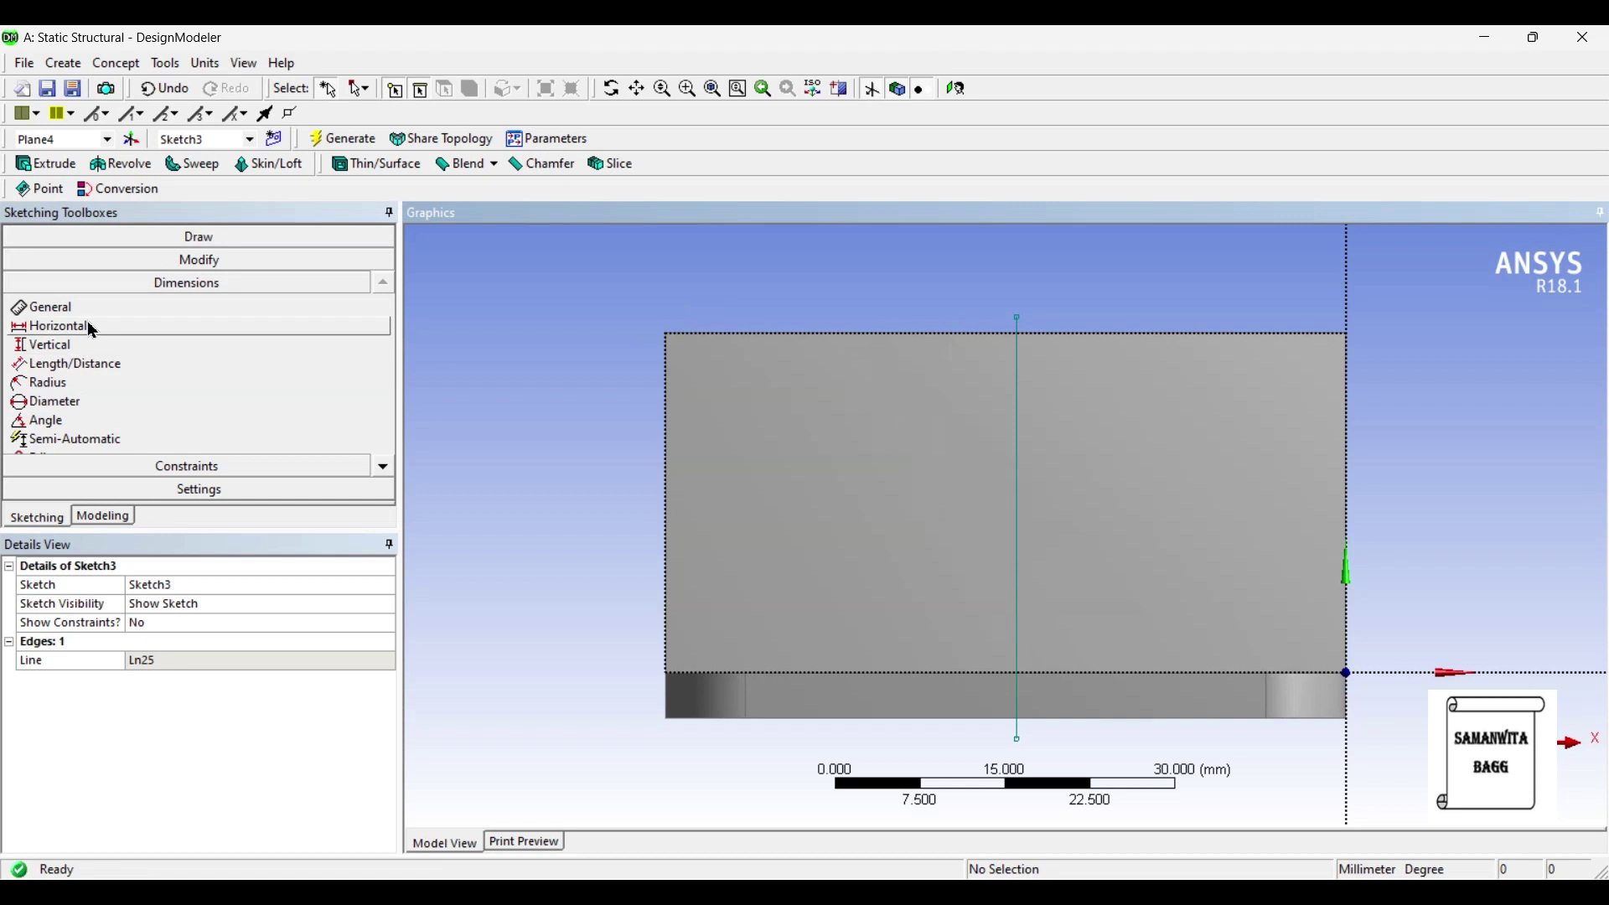
left_click(668, 460)
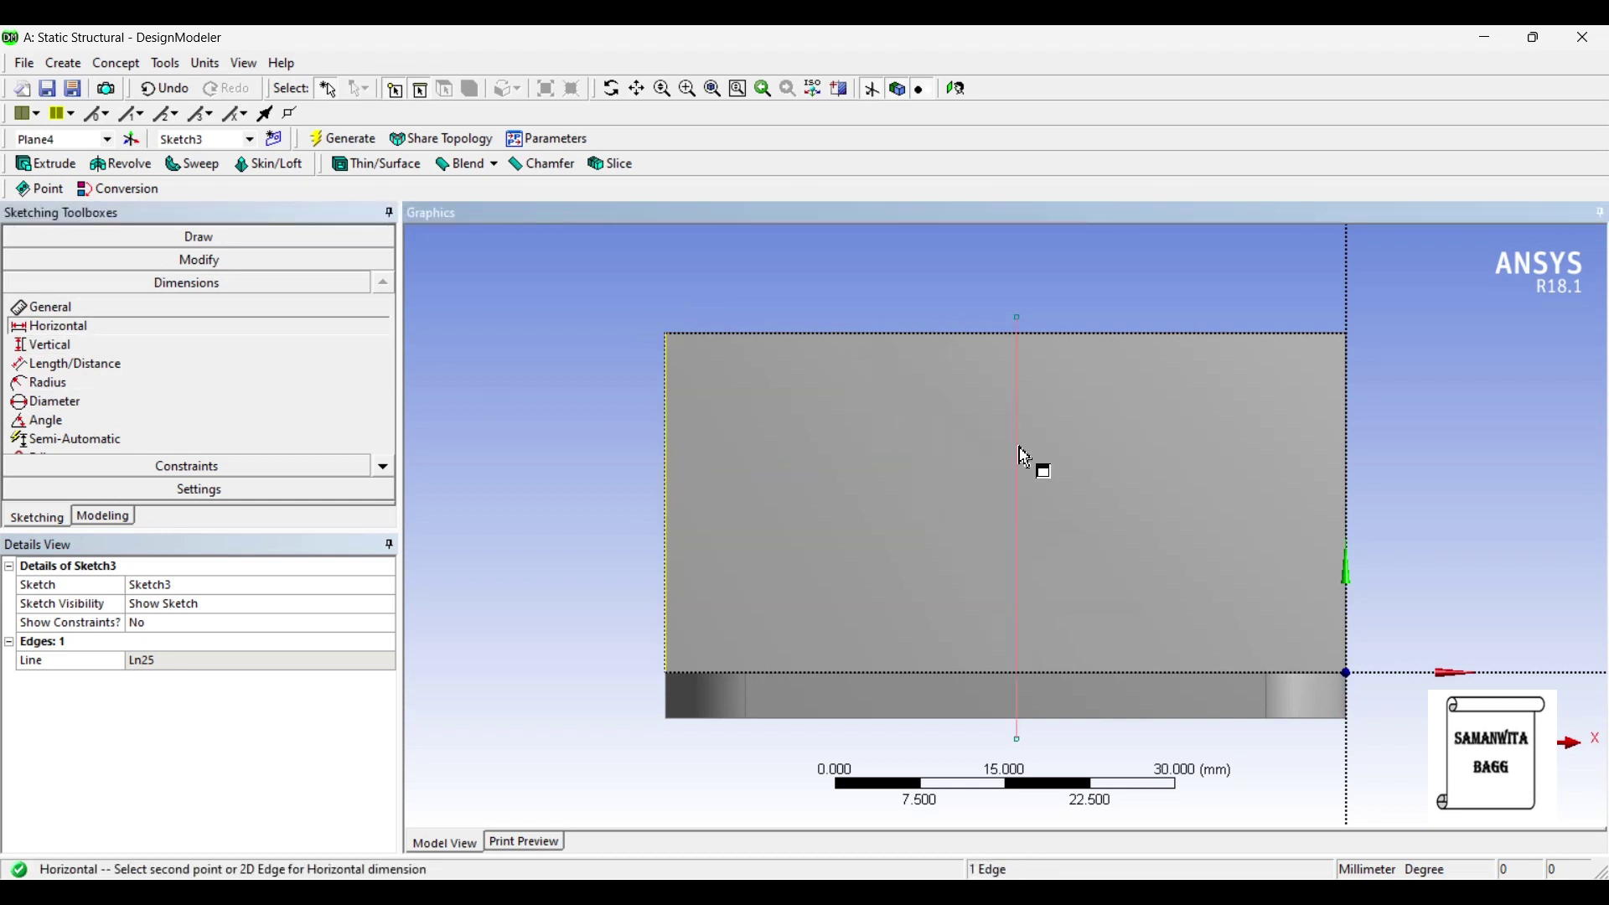
left_click(1017, 461)
left_click(882, 306)
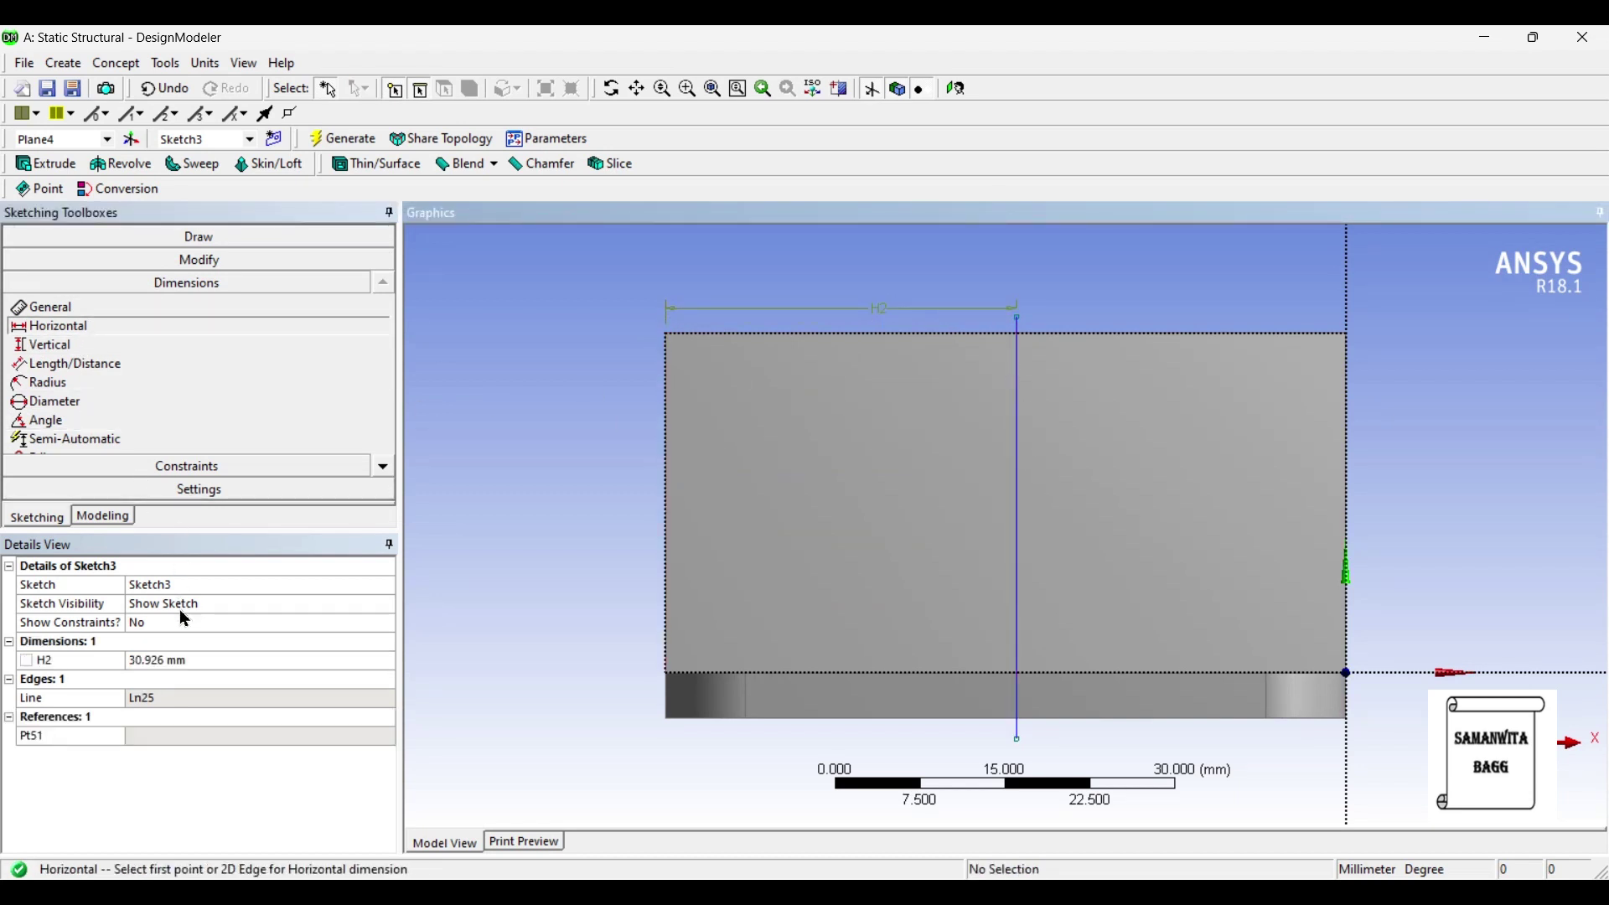
left_click(183, 662)
type("30")
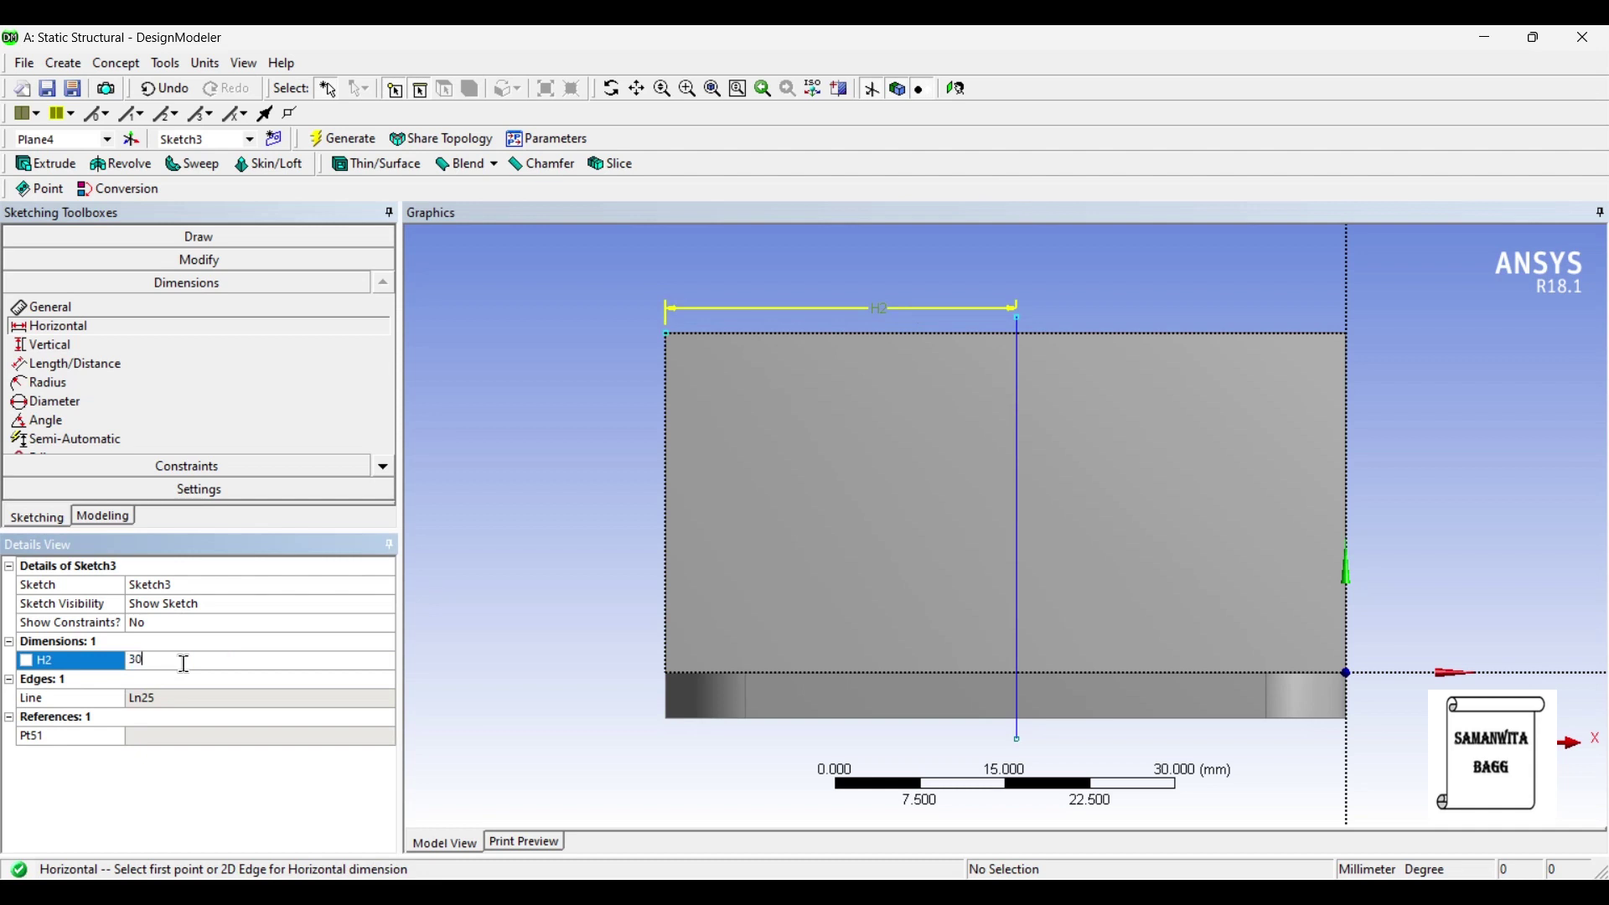
key("Return")
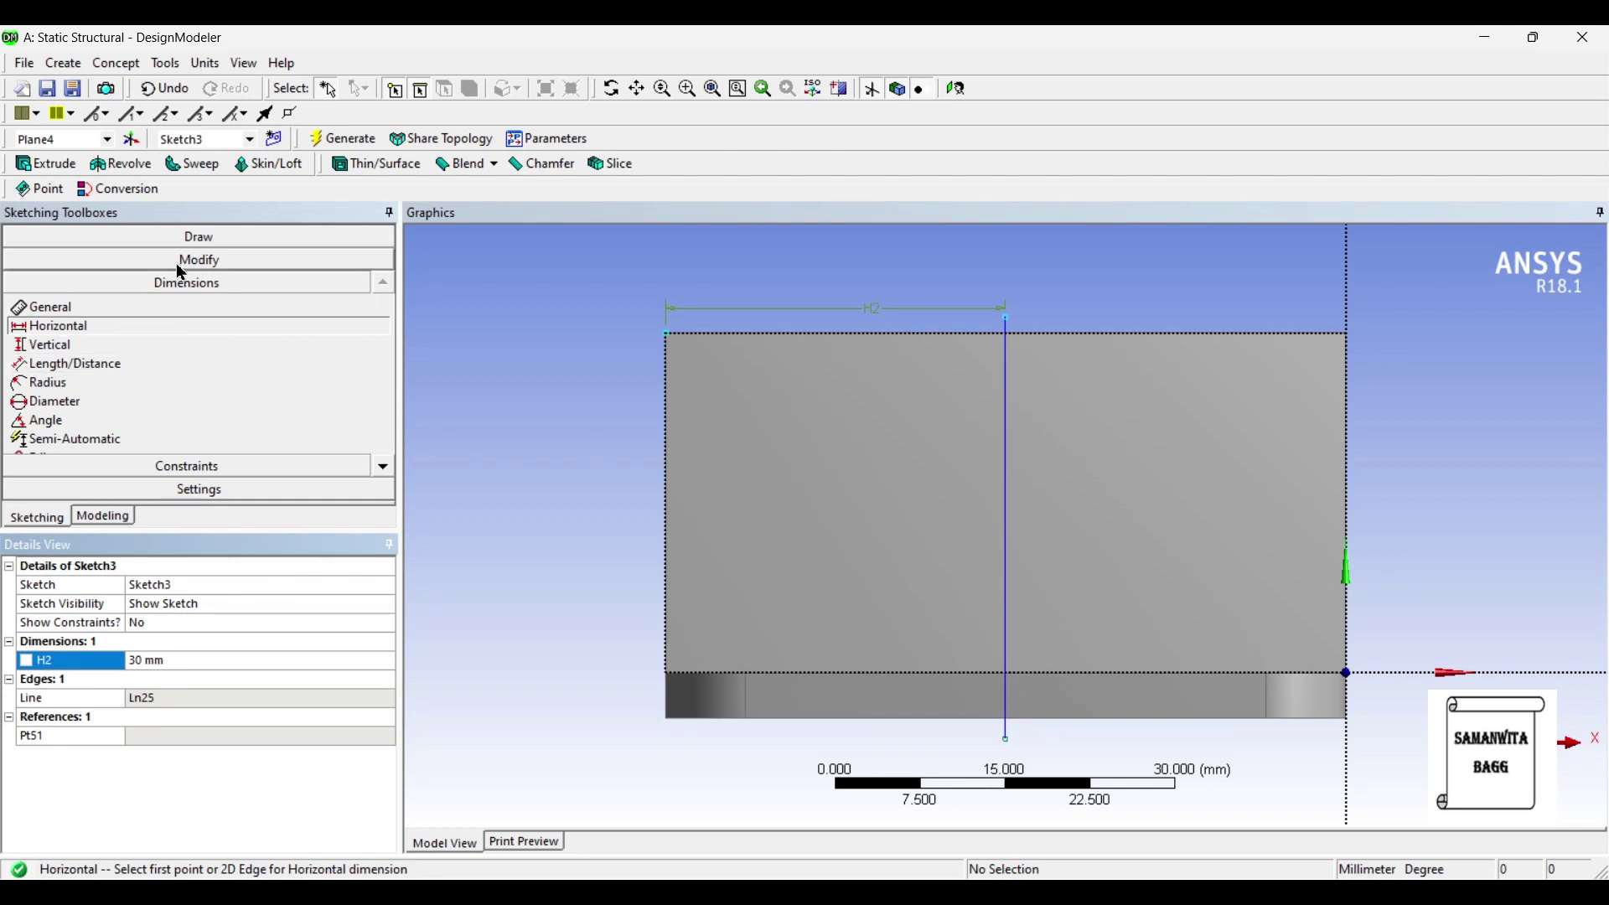
left_click(197, 239)
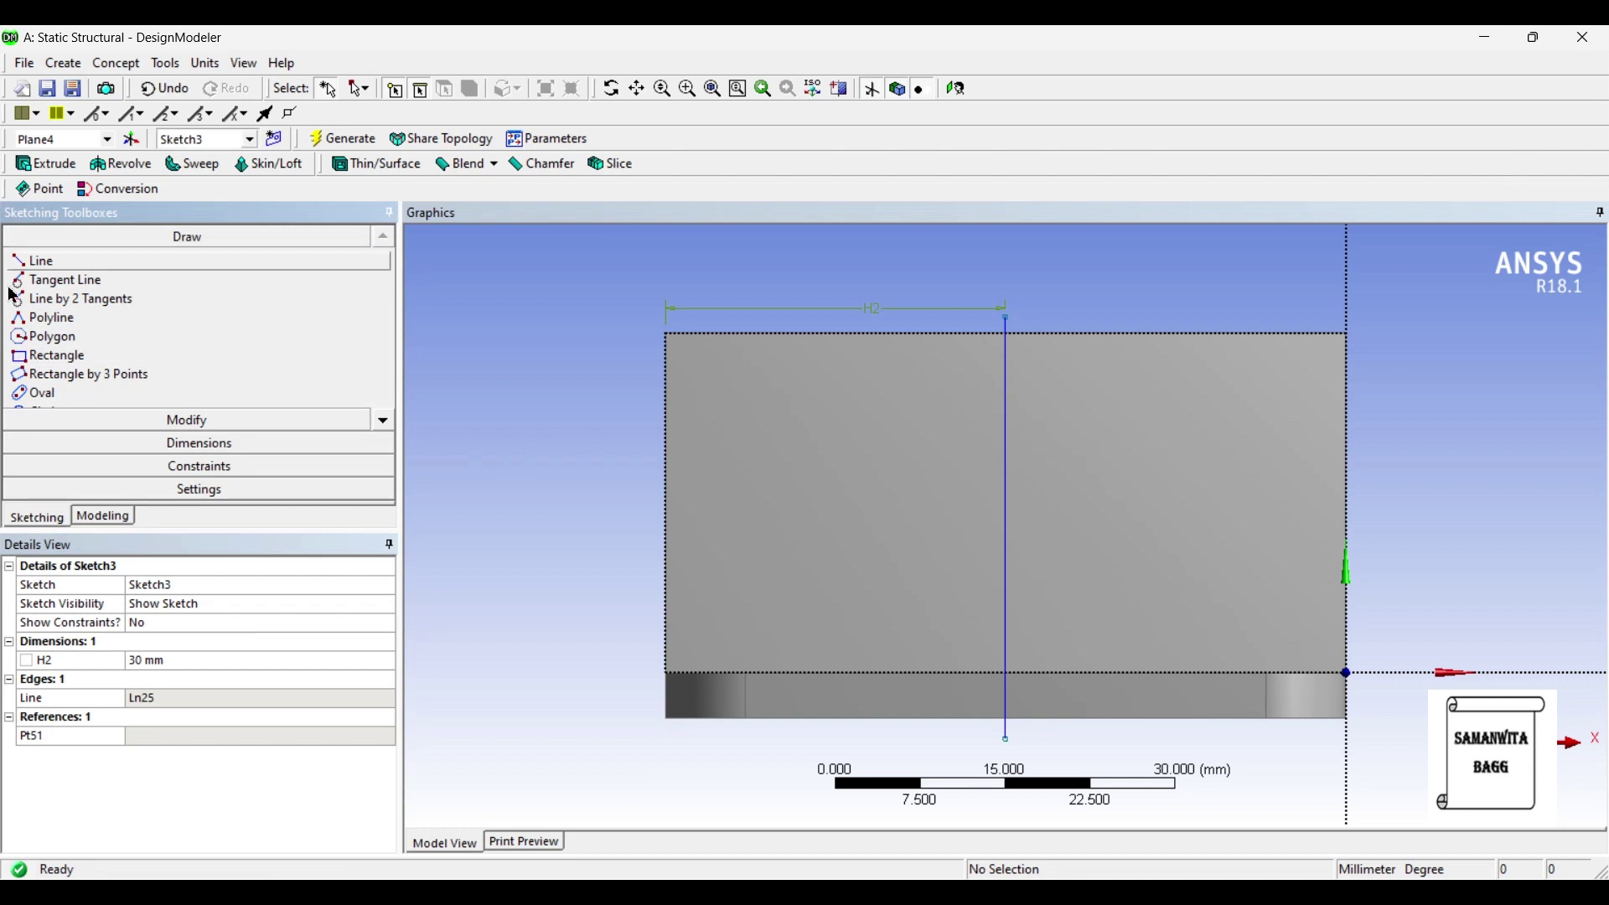
Step: Draw six circles, three on each side of the vertical line
left_click(383, 421)
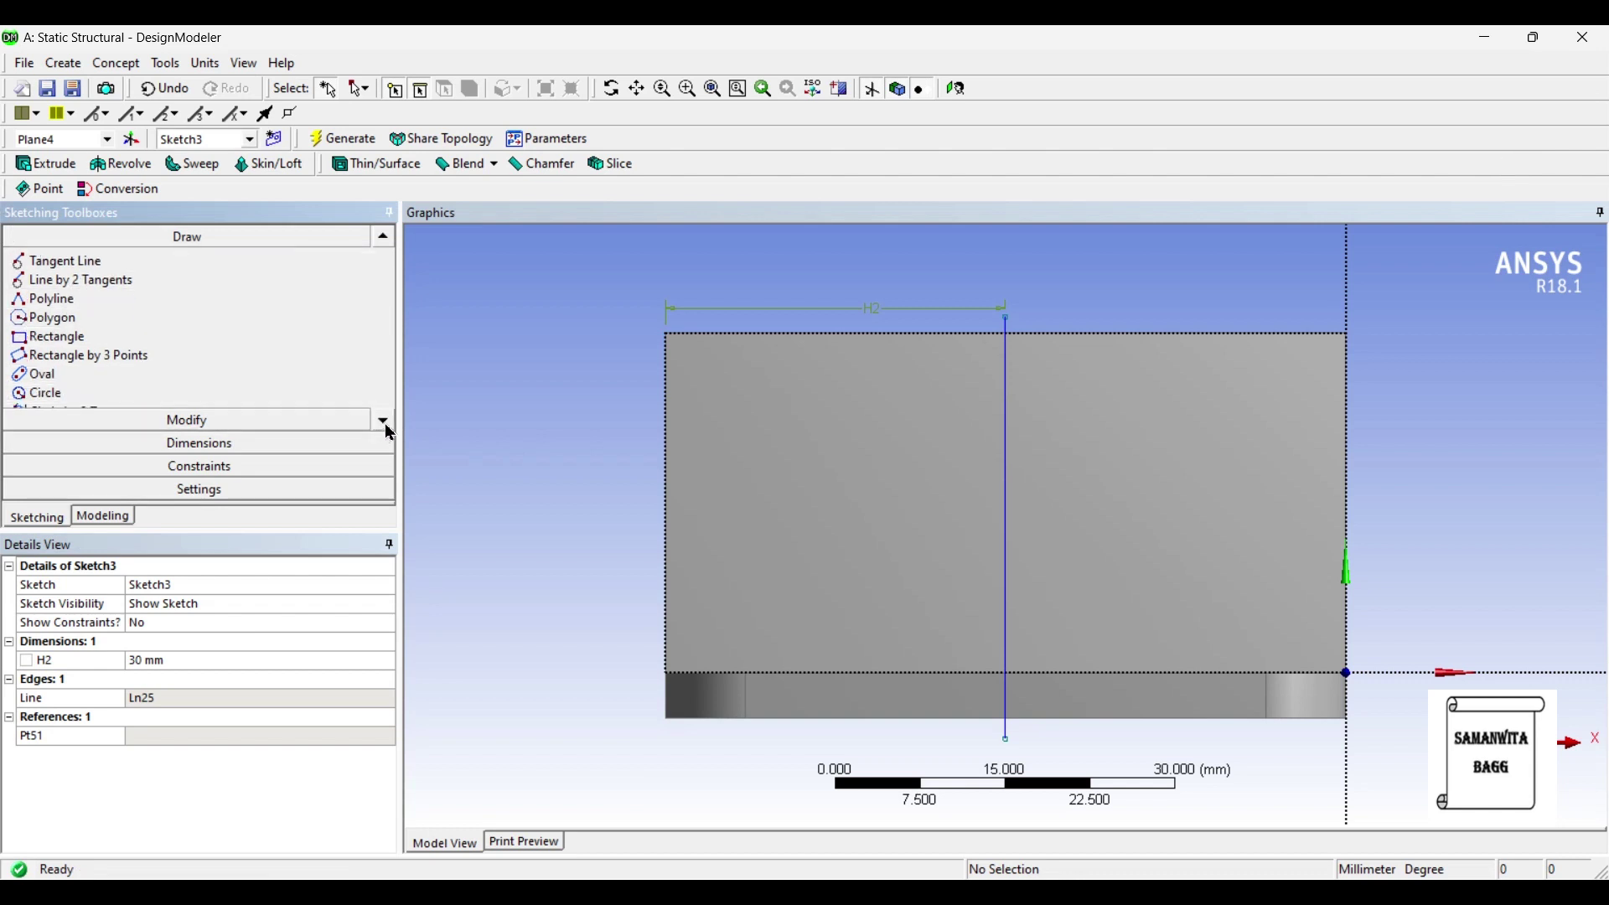
left_click(52, 394)
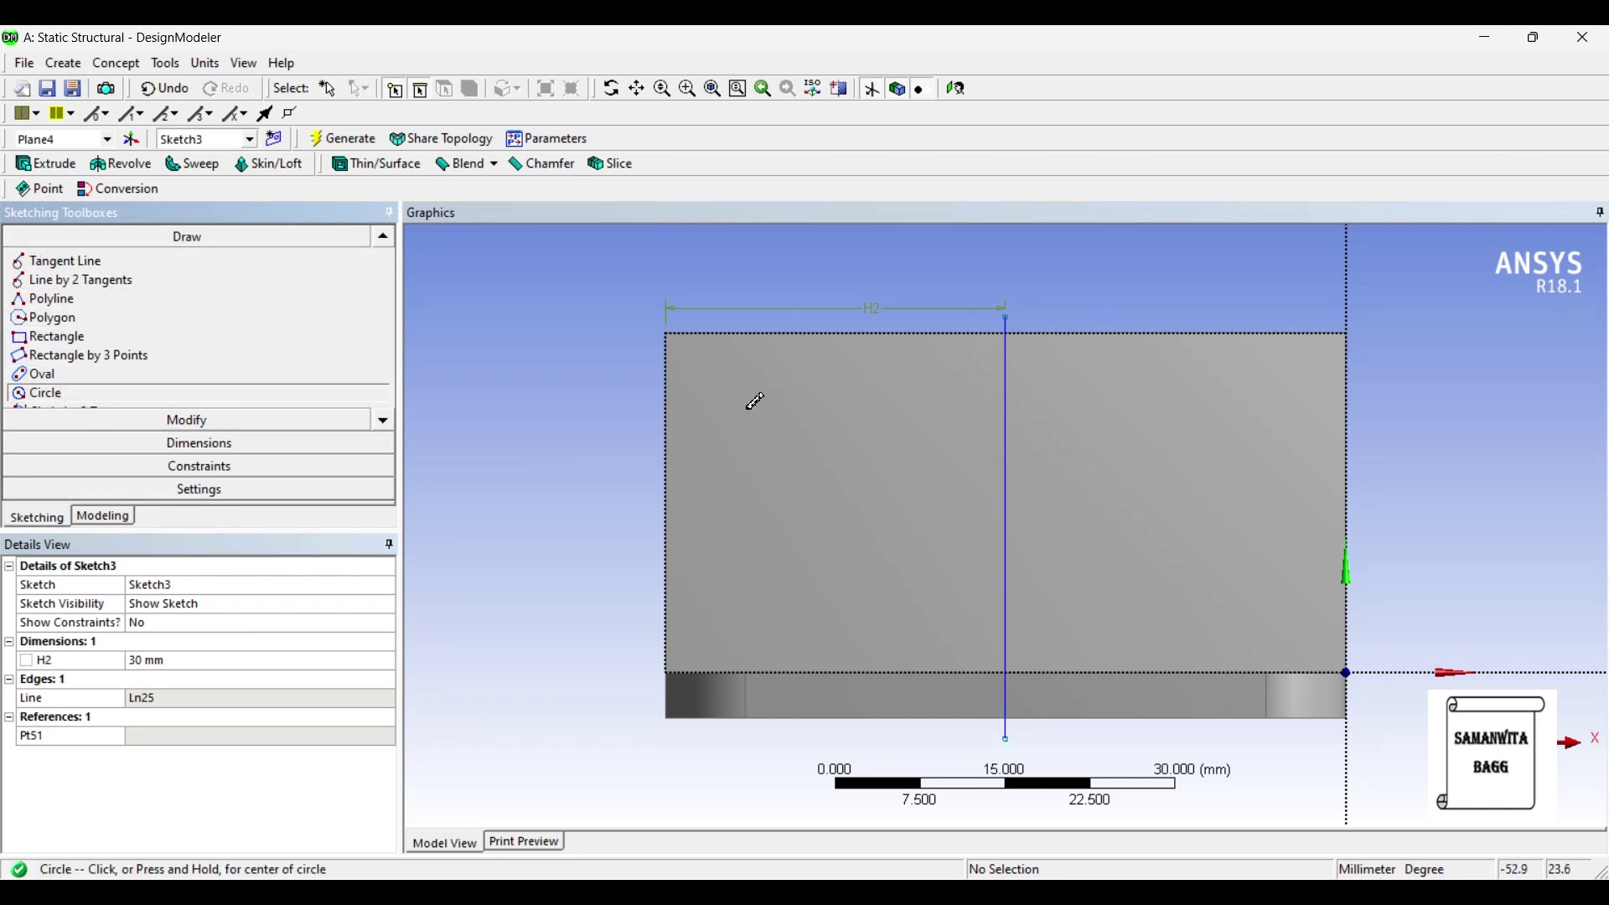
left_click(774, 397)
left_click(790, 413)
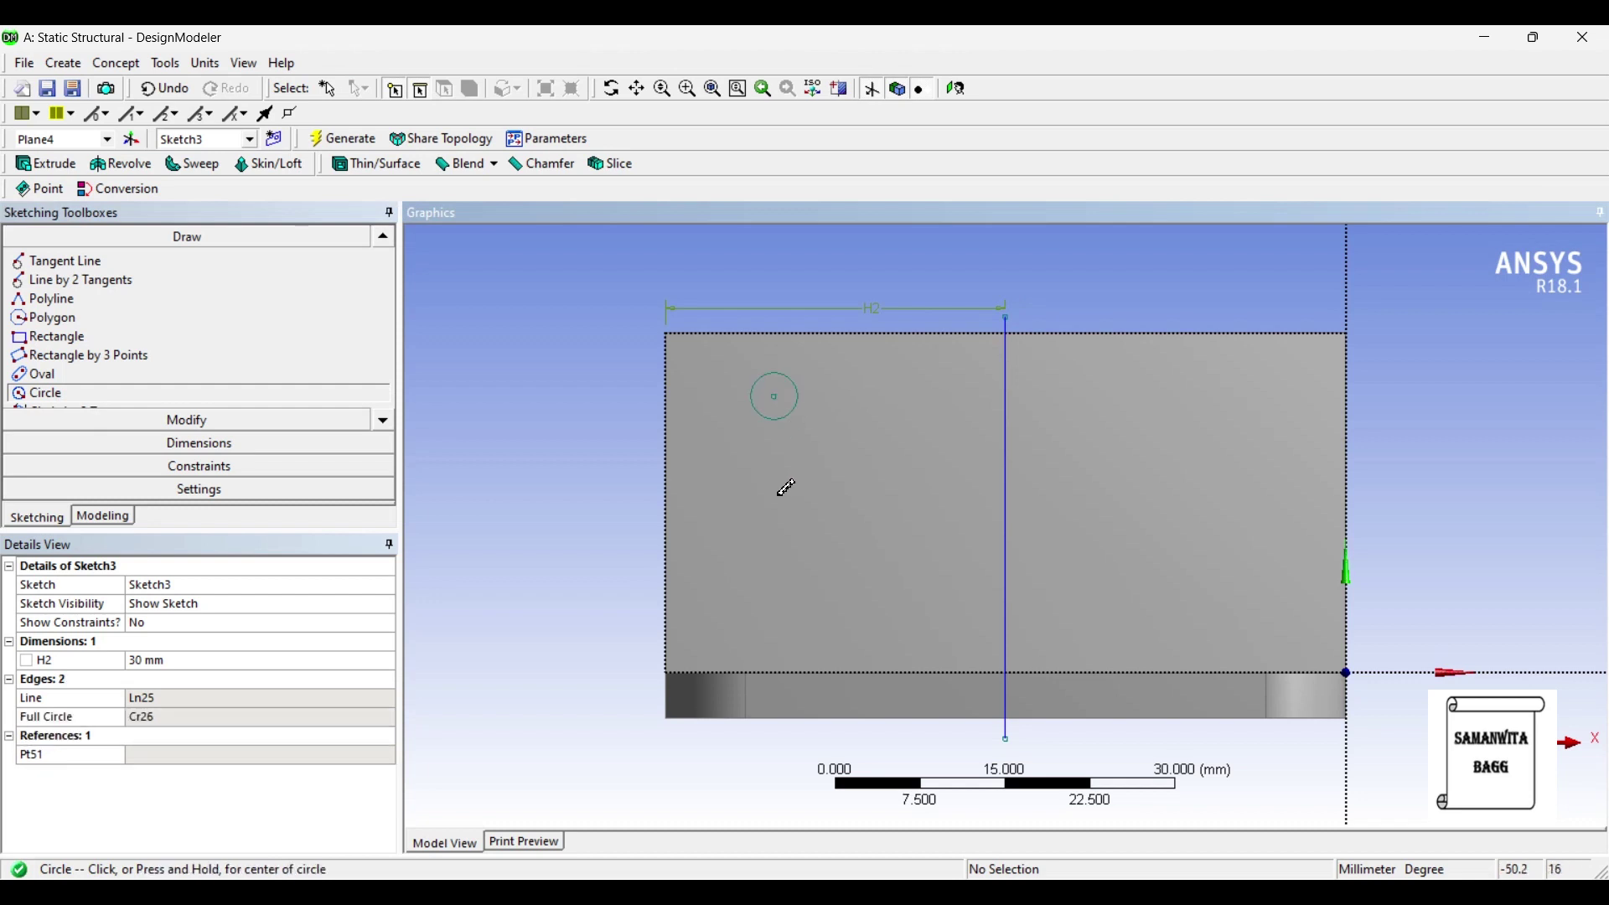
left_click(777, 492)
left_click(798, 512)
left_click(782, 587)
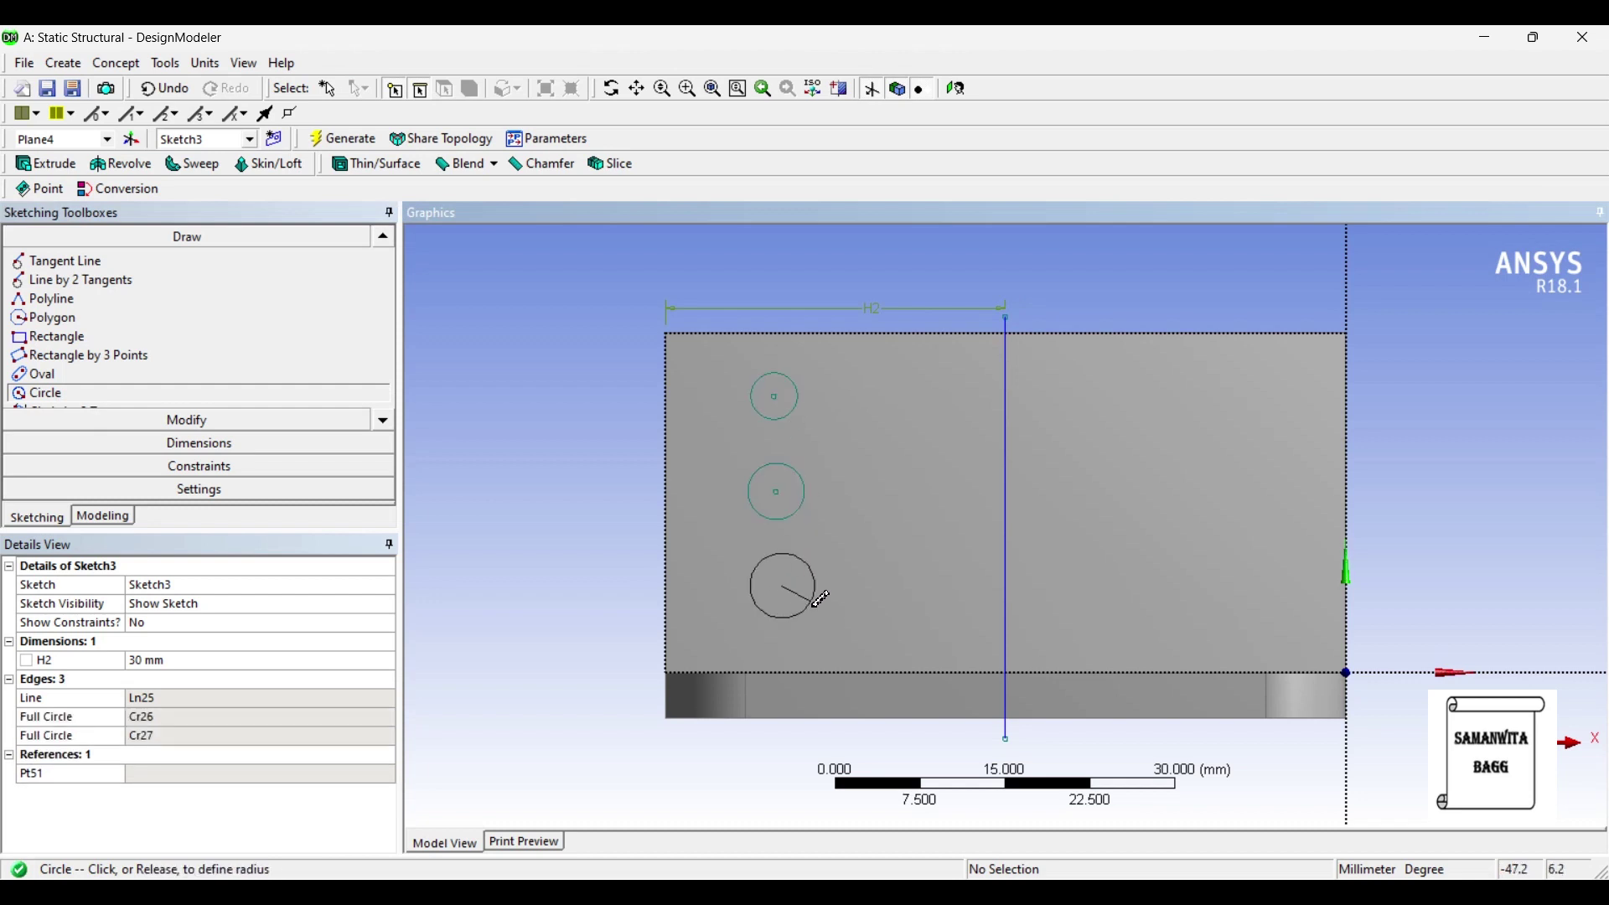
left_click(807, 611)
left_click(1248, 377)
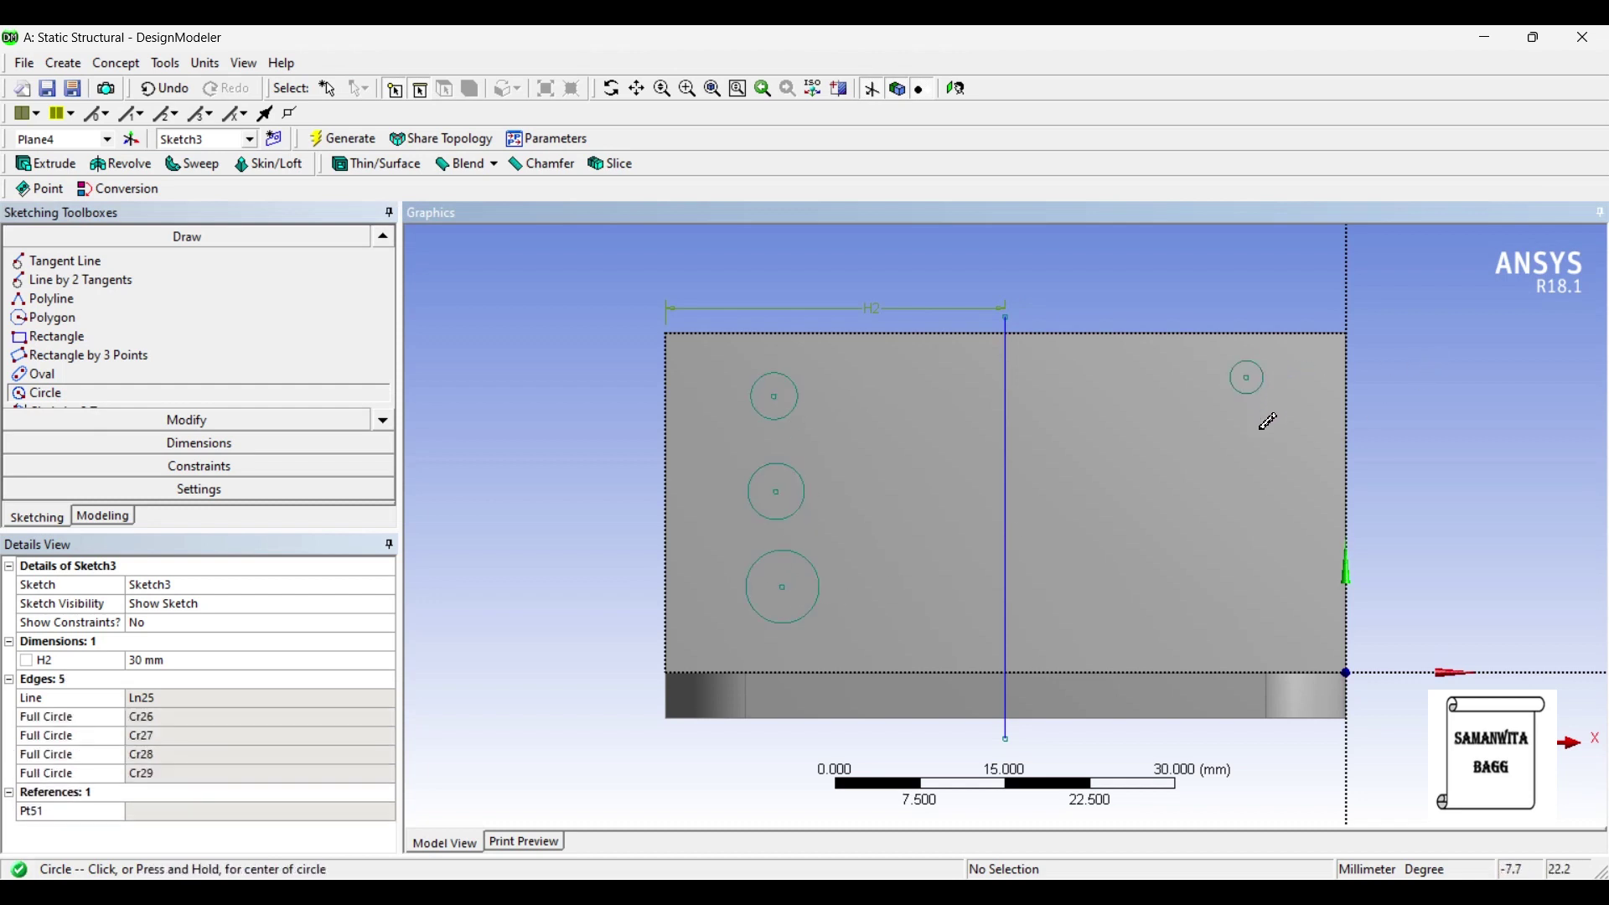
left_click(1251, 470)
left_click(1279, 489)
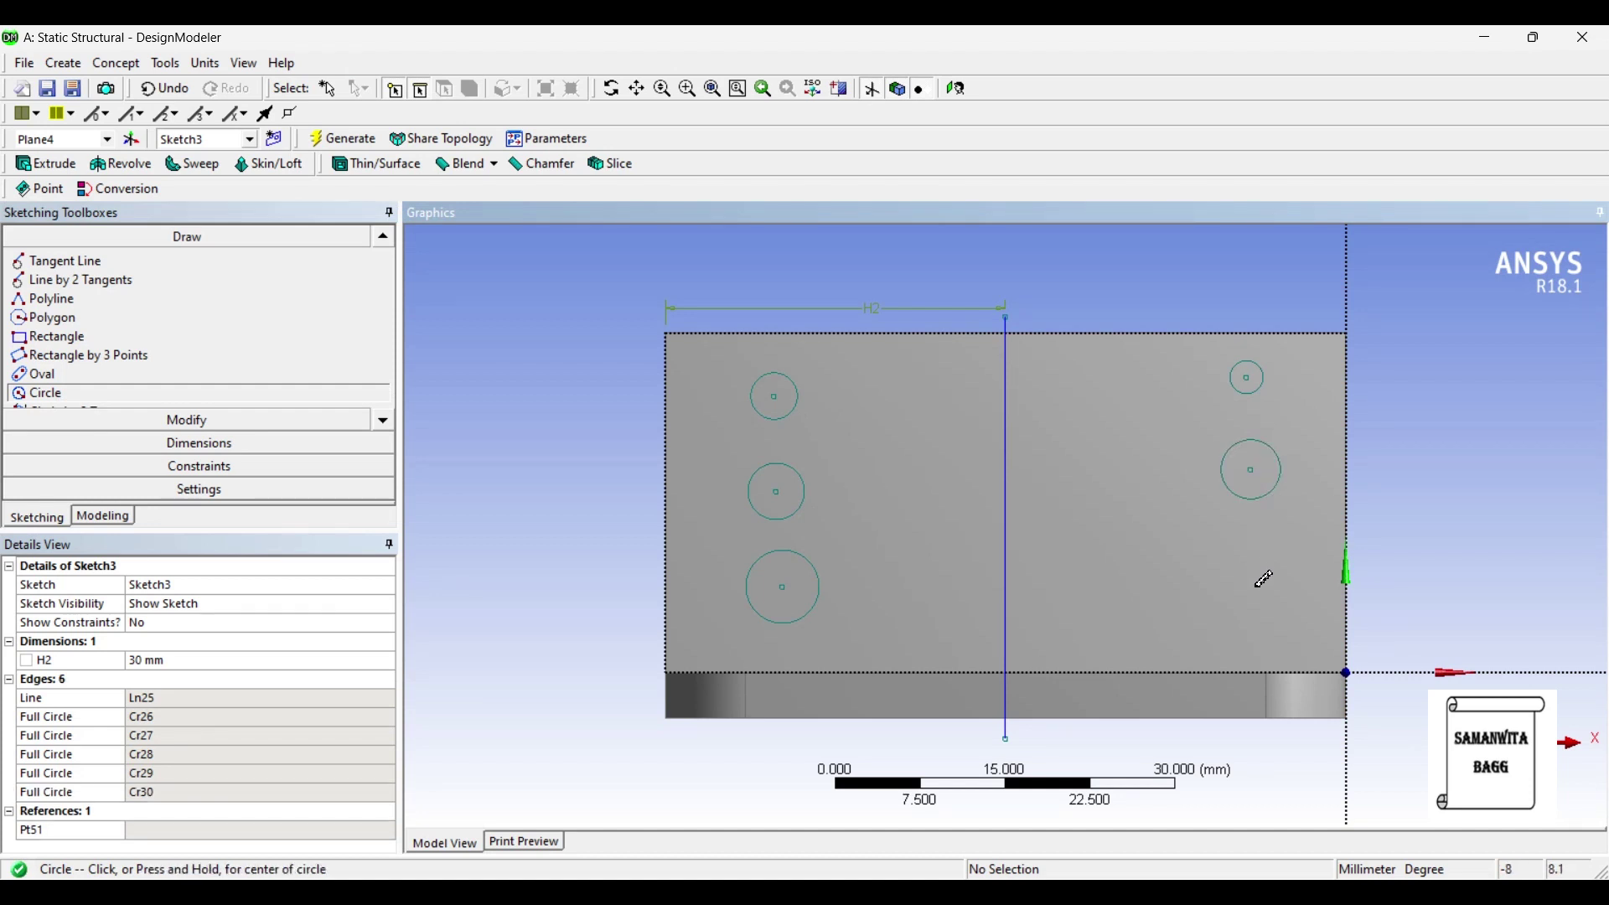
left_click(1256, 586)
left_click(1278, 593)
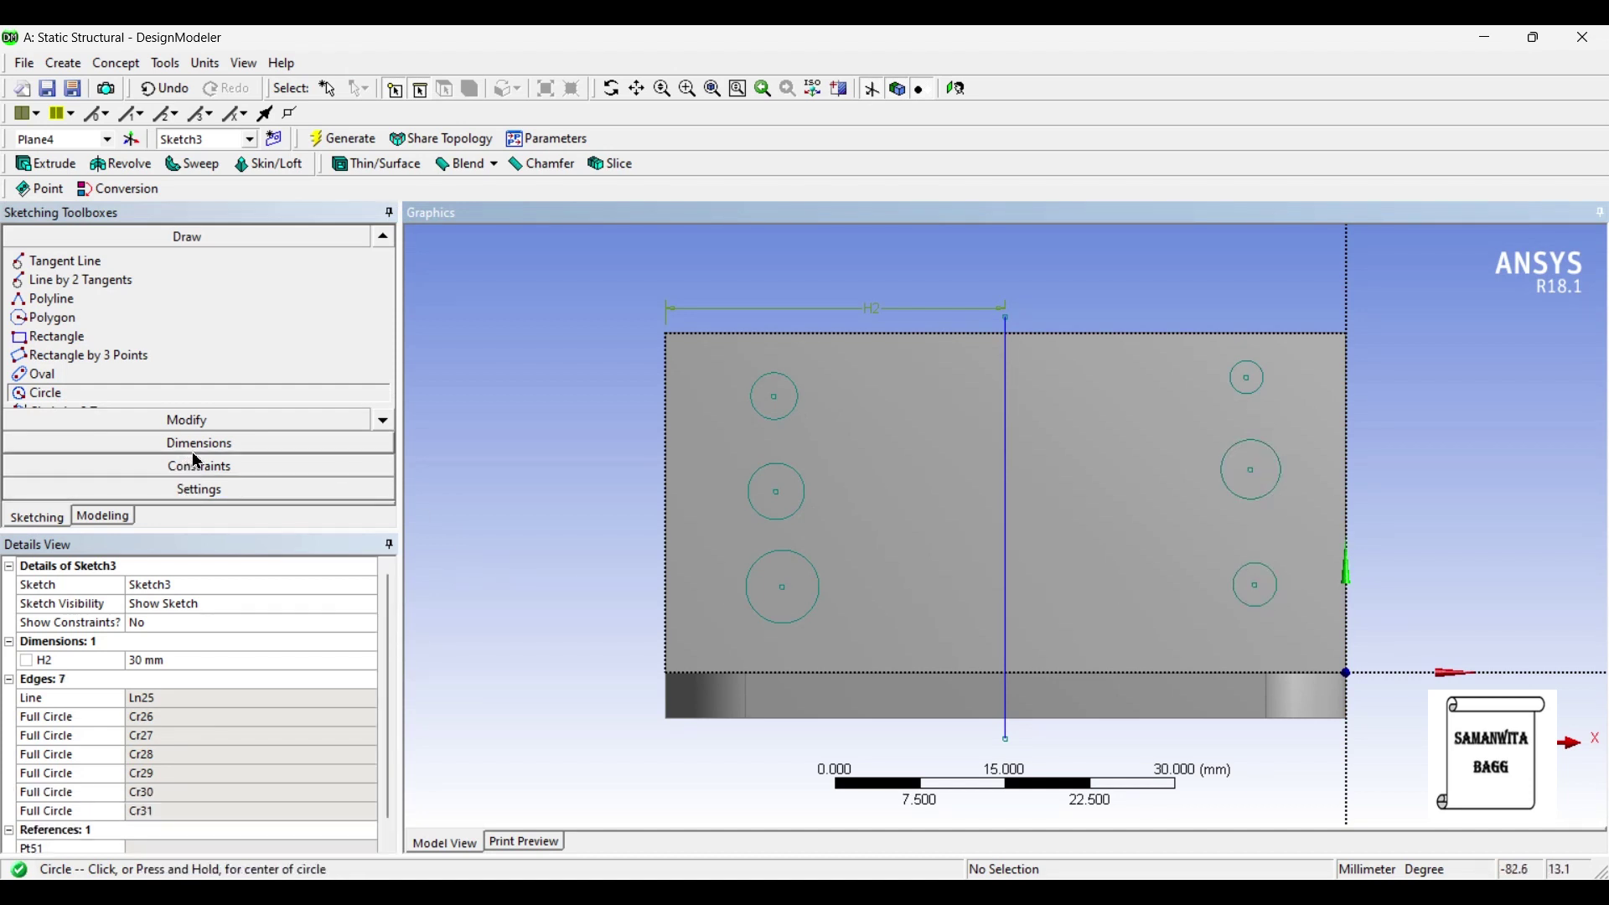
Step: Add diameter dimensions D3 through D8 to the six circles
left_click(335, 444)
left_click(759, 406)
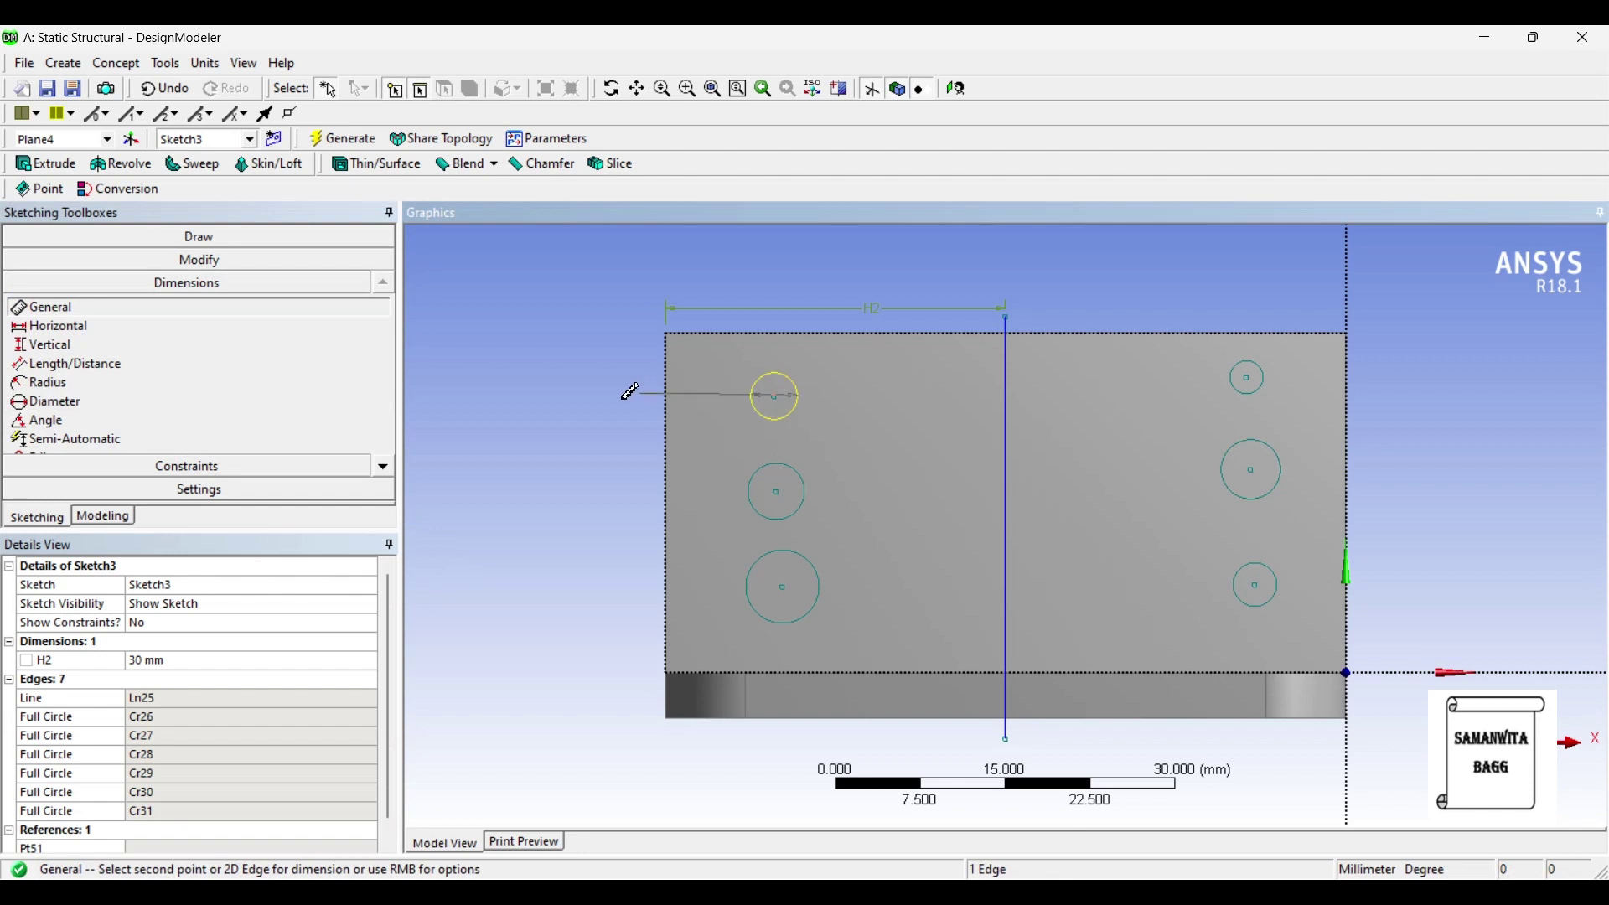
left_click(603, 387)
left_click(1261, 385)
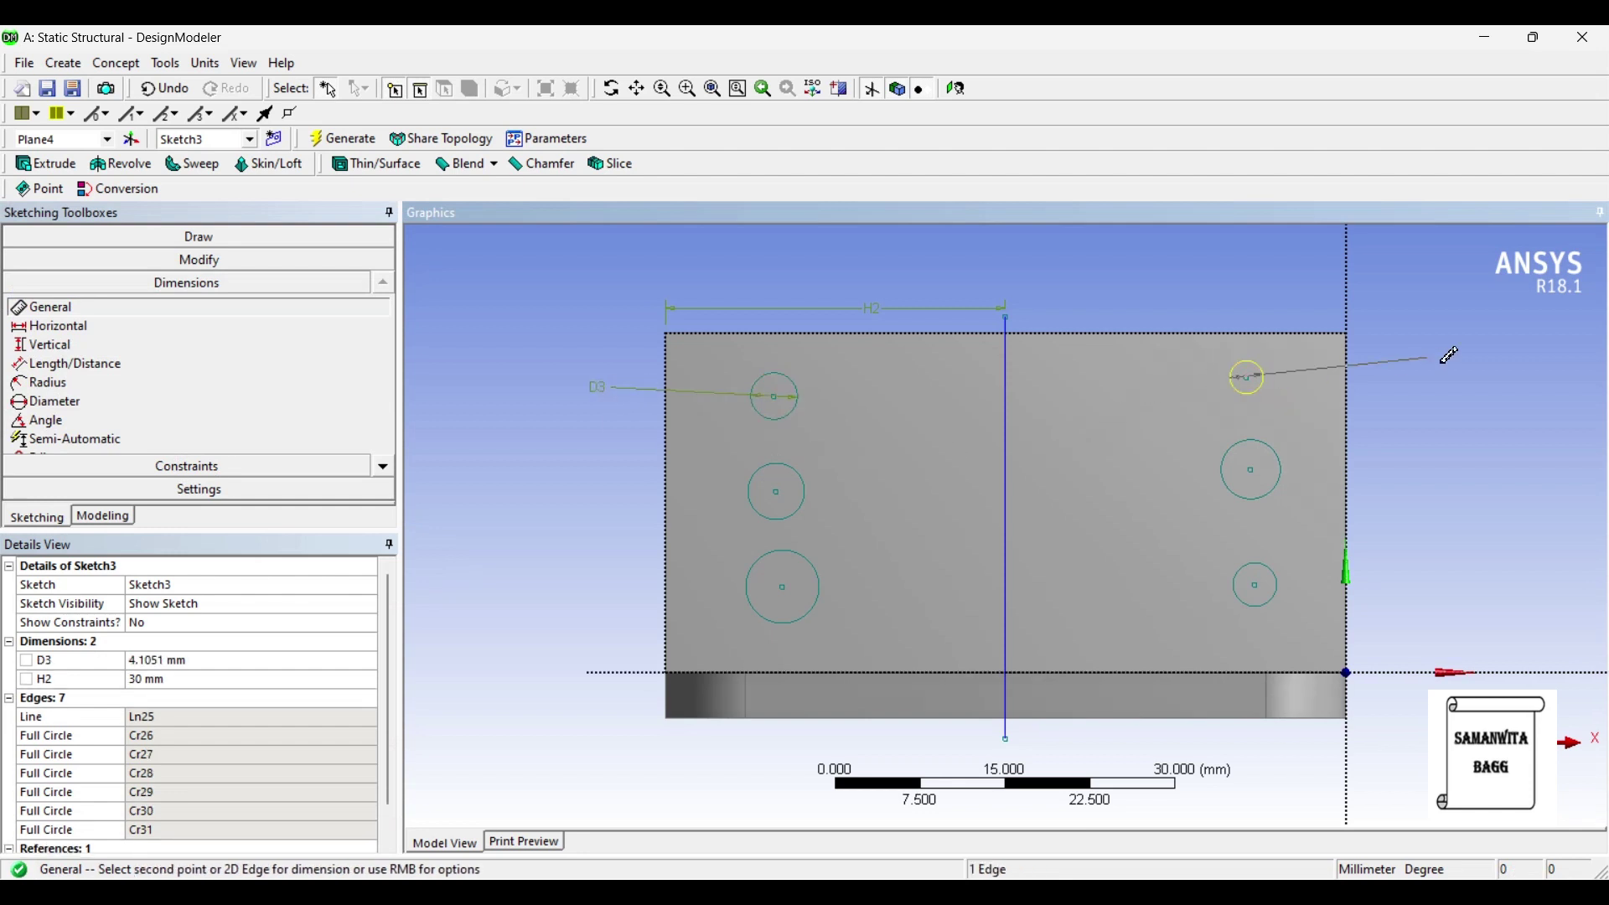
left_click(1443, 359)
left_click(1286, 486)
left_click(1433, 450)
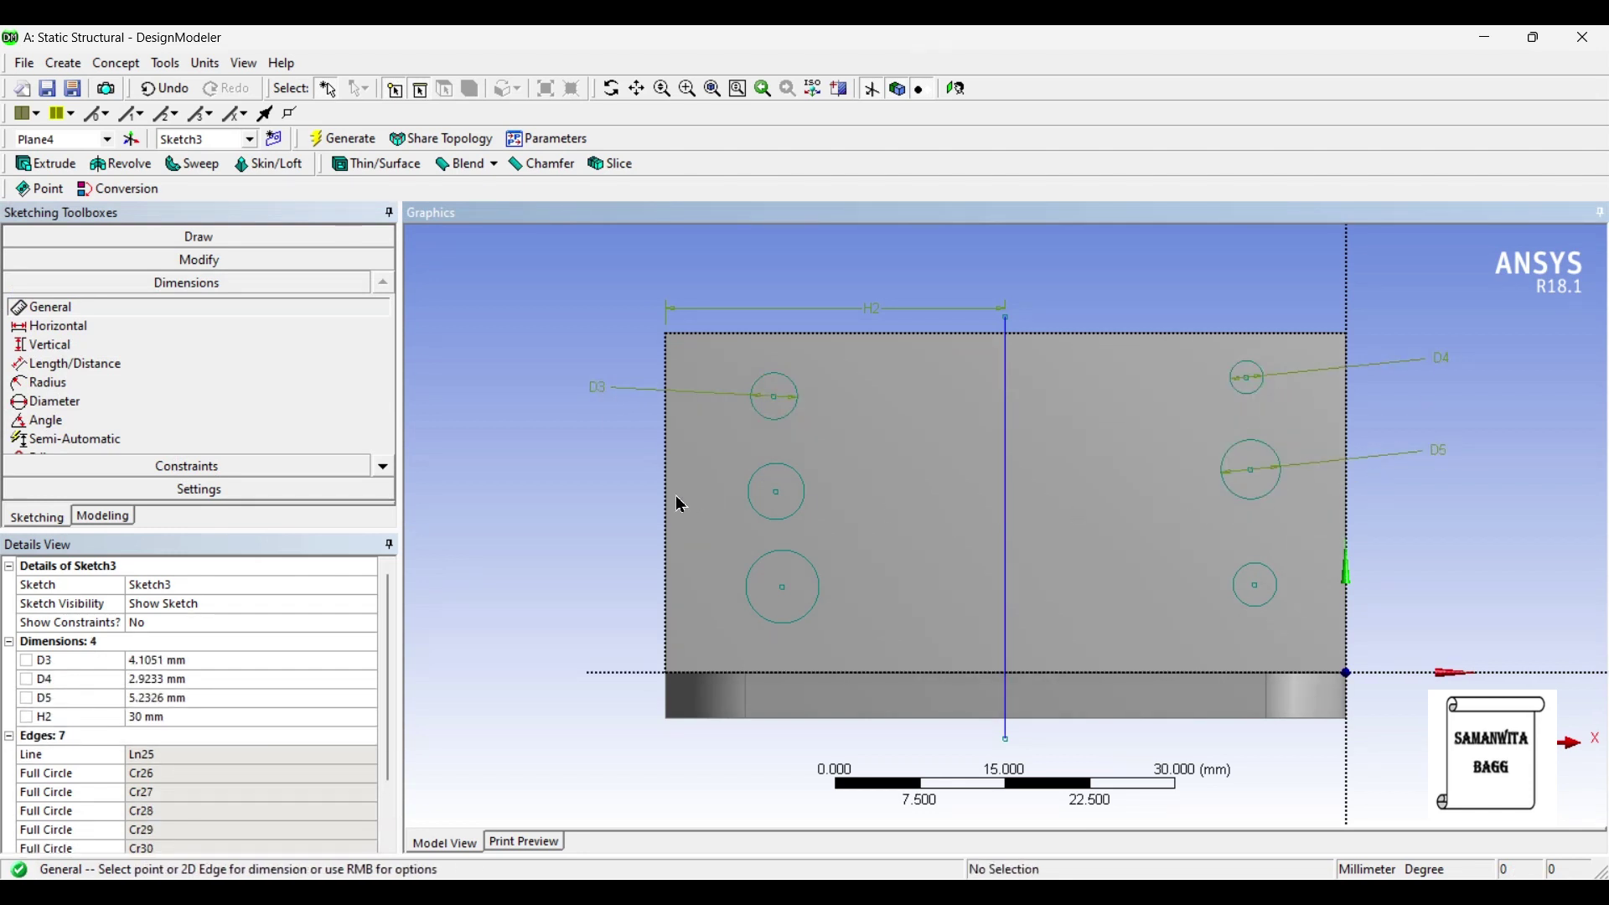
left_click(750, 501)
left_click(600, 483)
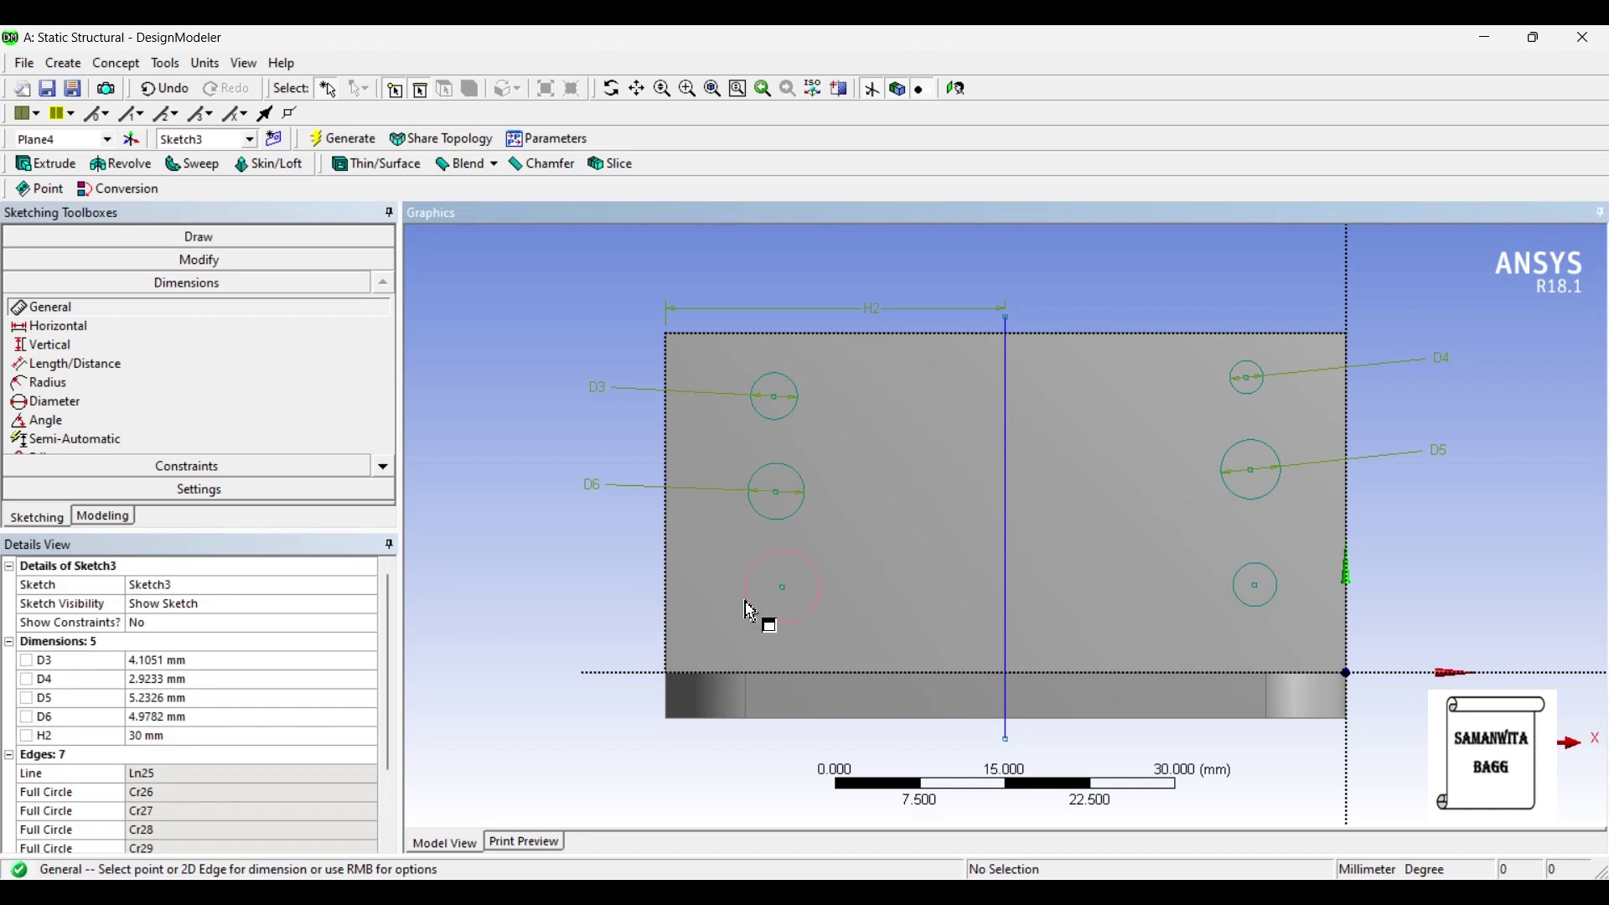
left_click(752, 608)
left_click(716, 614)
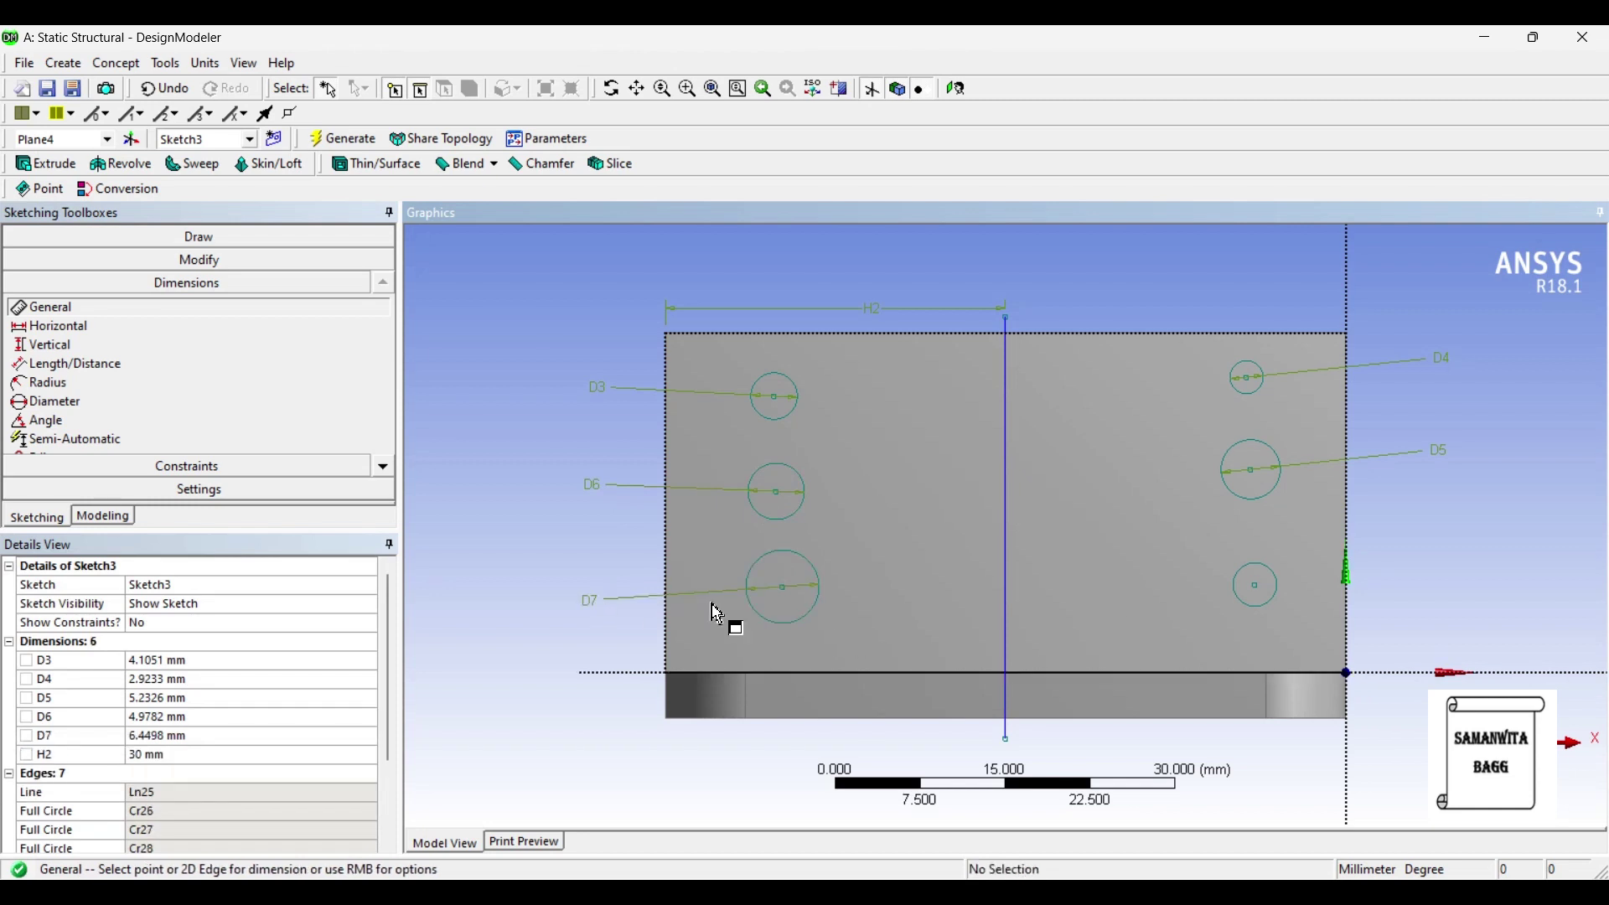
left_click(1279, 588)
left_click(1555, 540)
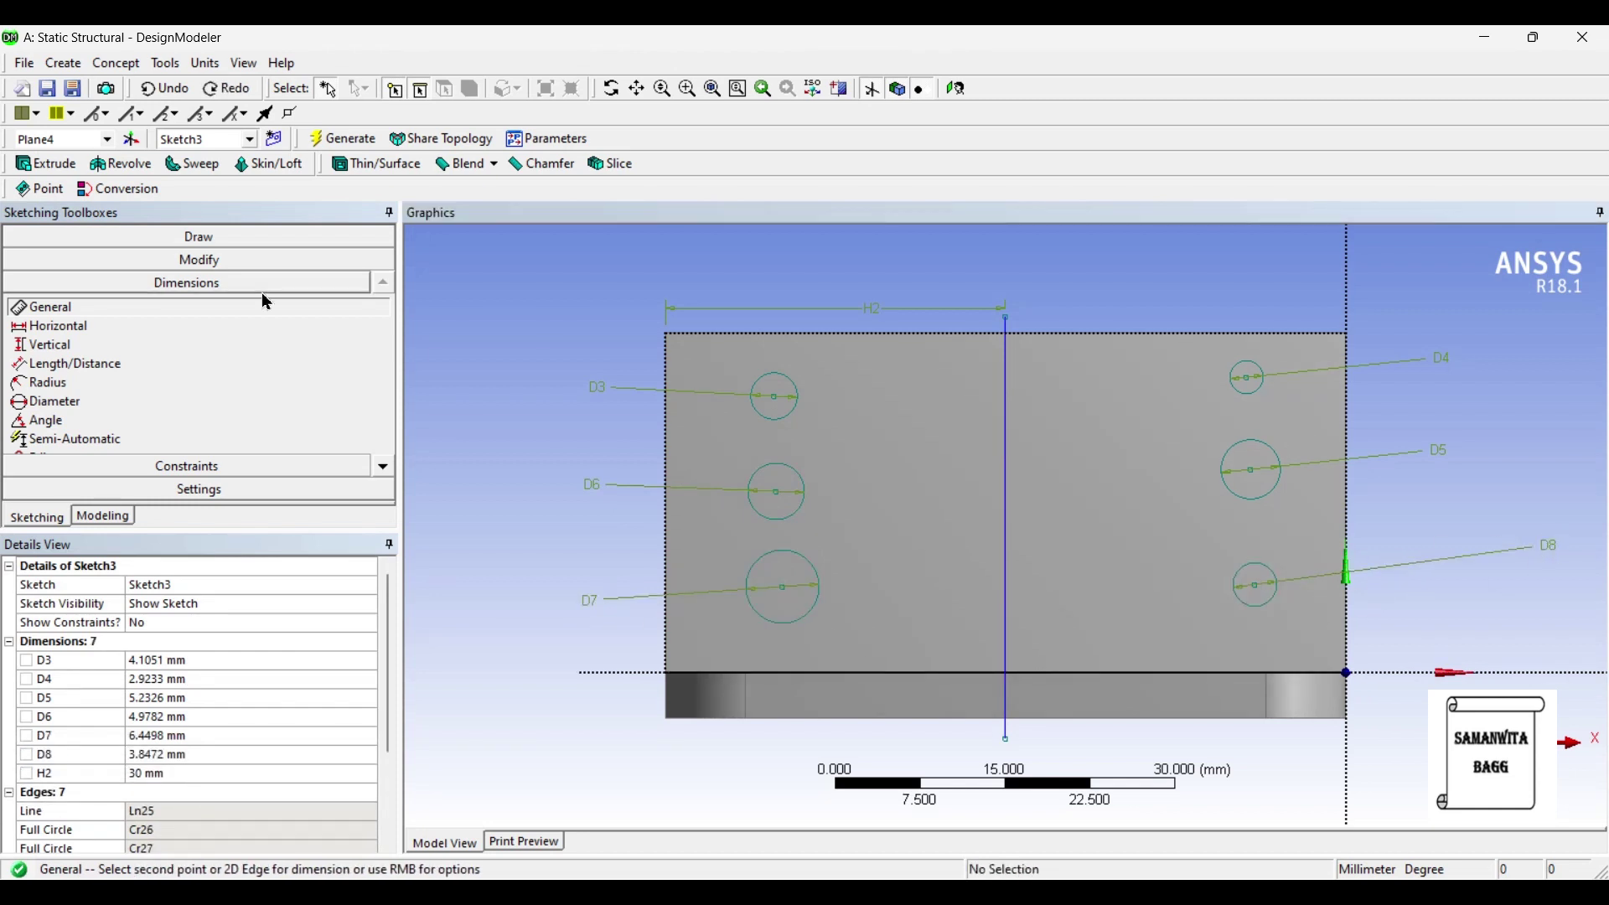
Step: Set hole diameters D3, D4 and D5 to 4 mm
left_click(154, 664)
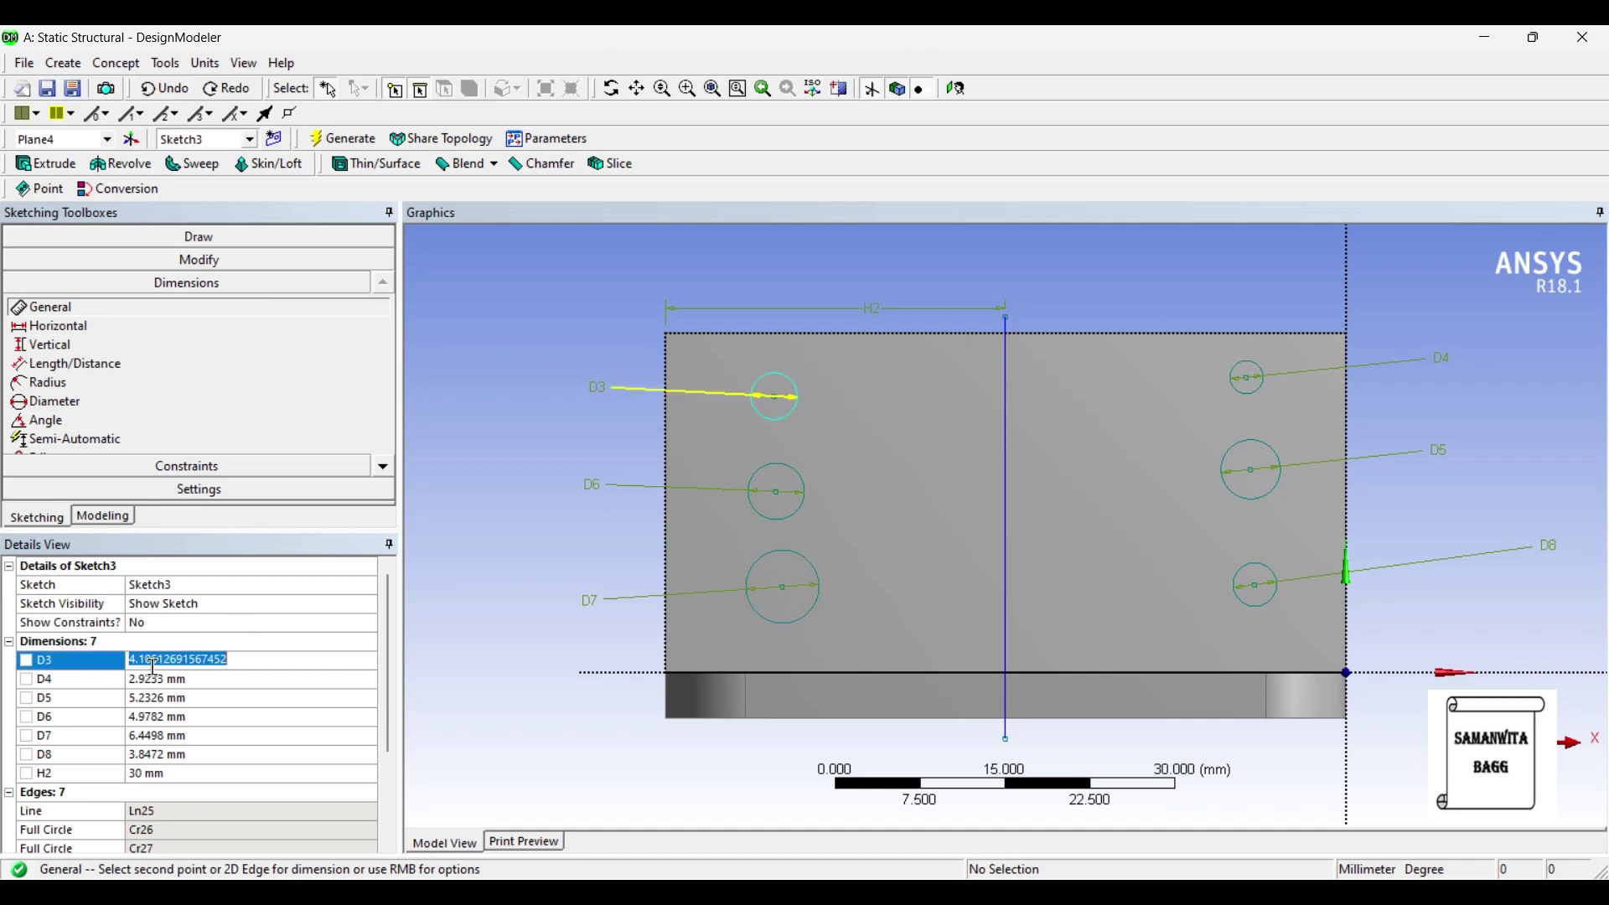
type("4")
key("Return")
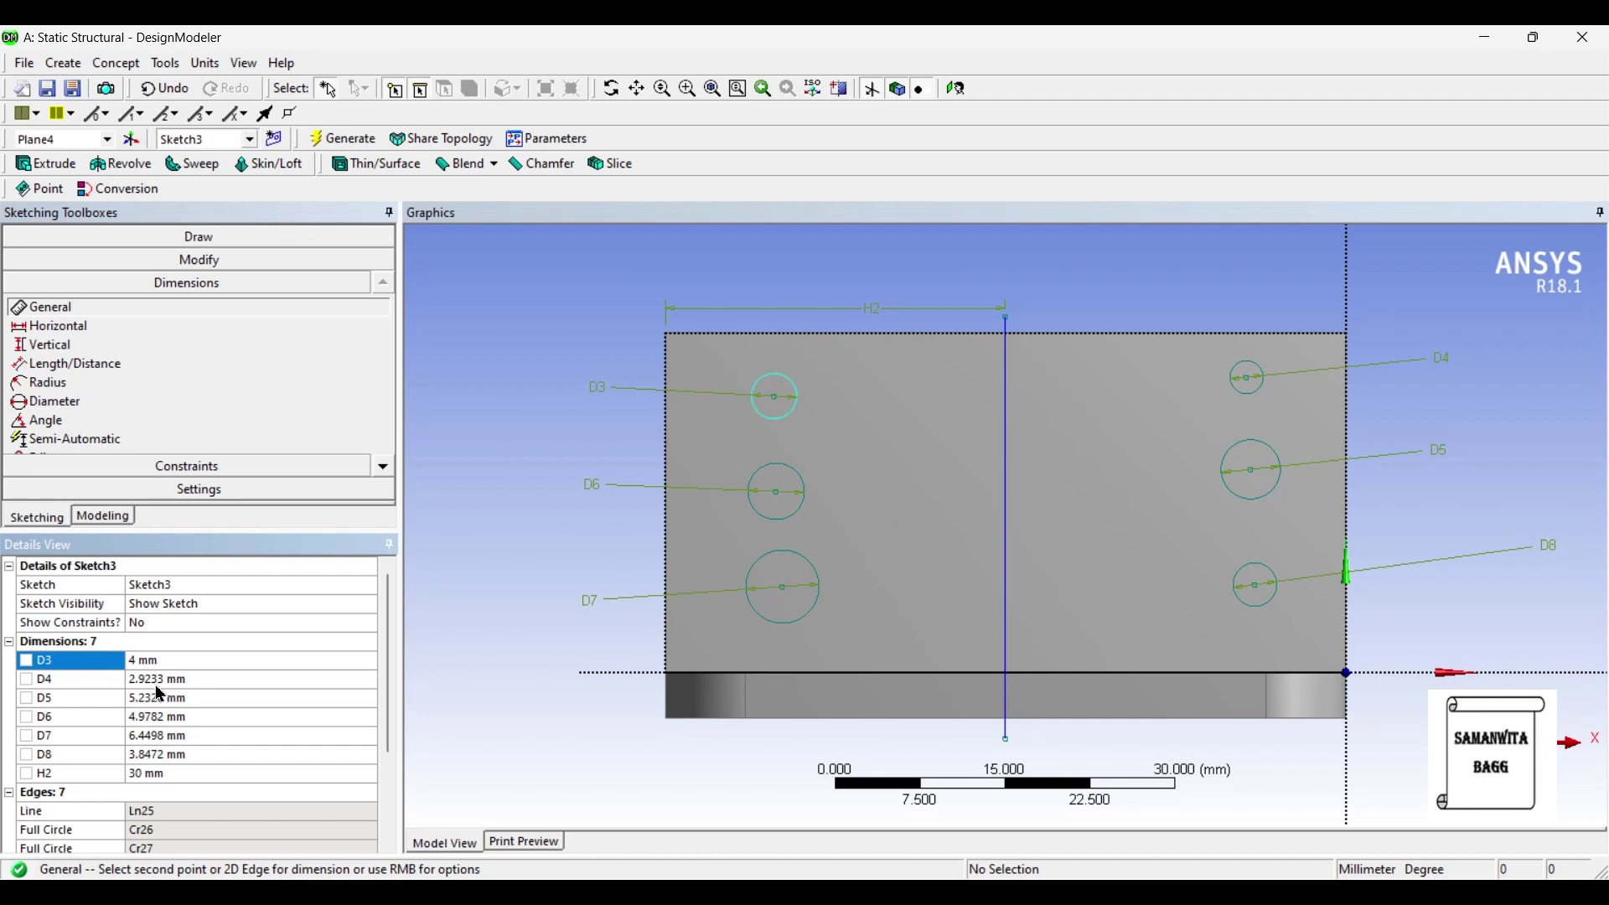
left_click(163, 679)
type("4")
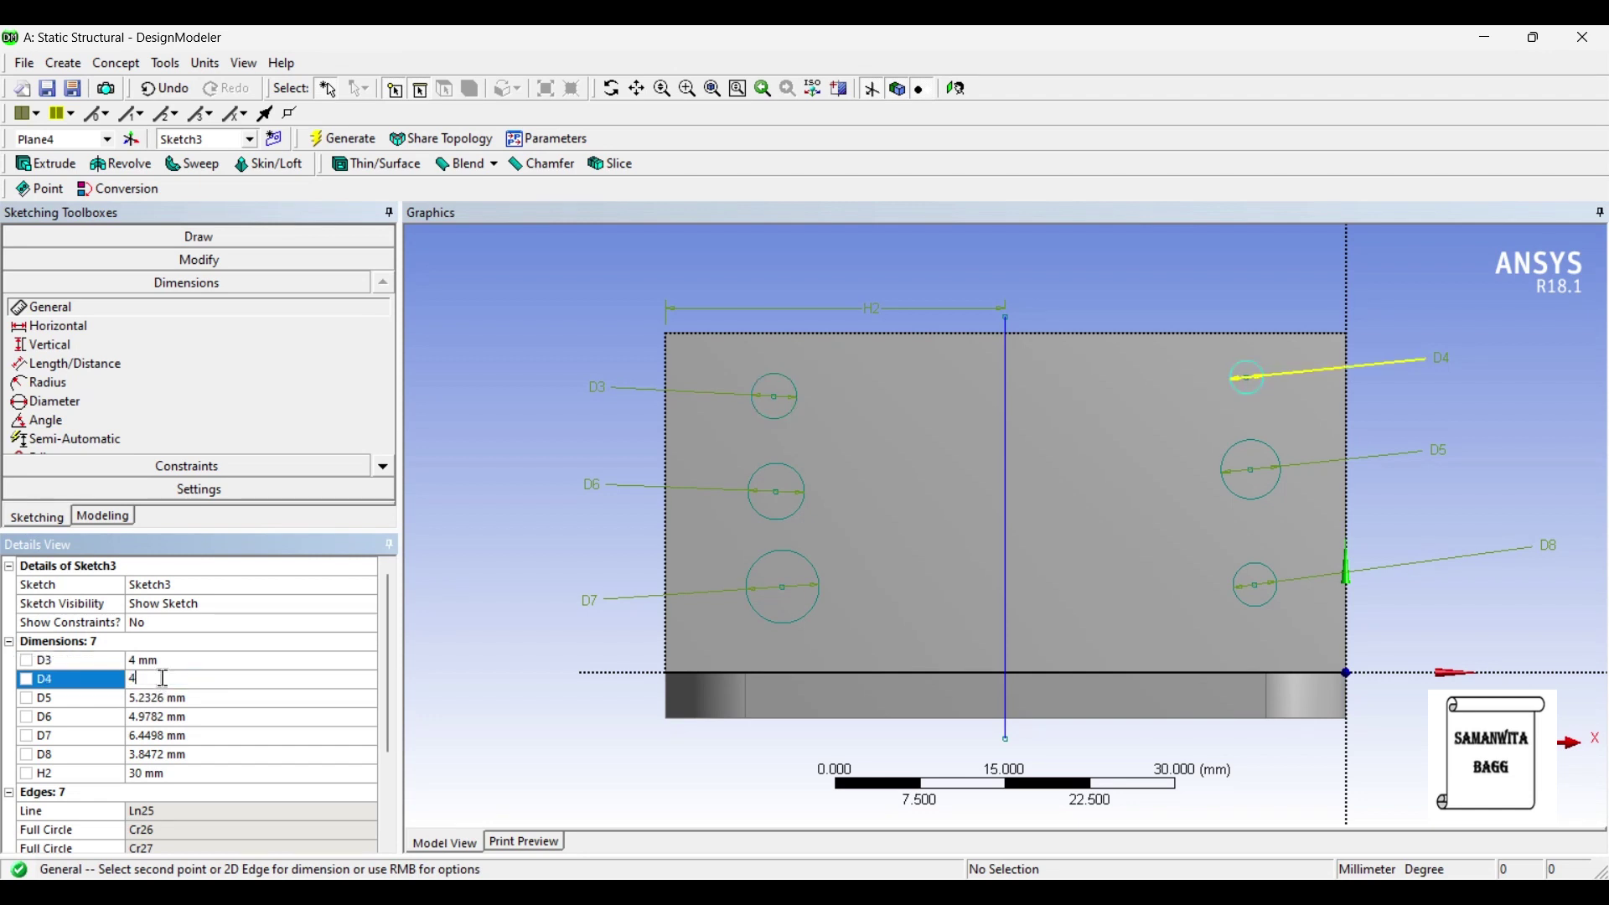
key("Return")
left_click(171, 699)
type("4")
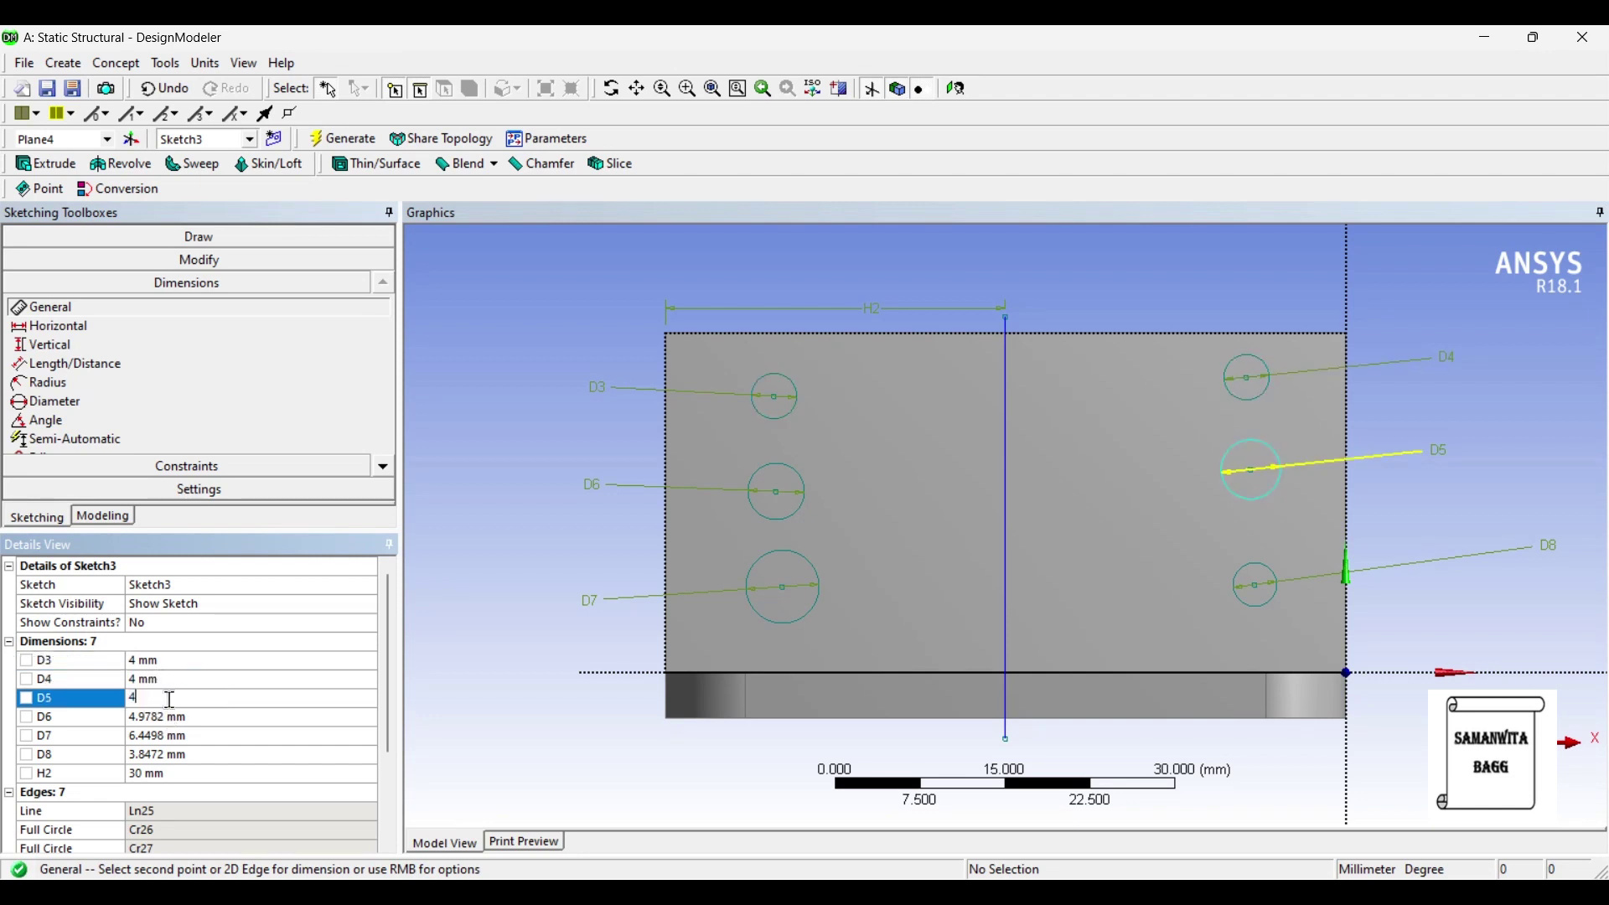
key("Return")
Step: Set hole diameters D6, D7 and D8 to 4 mm
left_click(165, 717)
type("4")
key("Return")
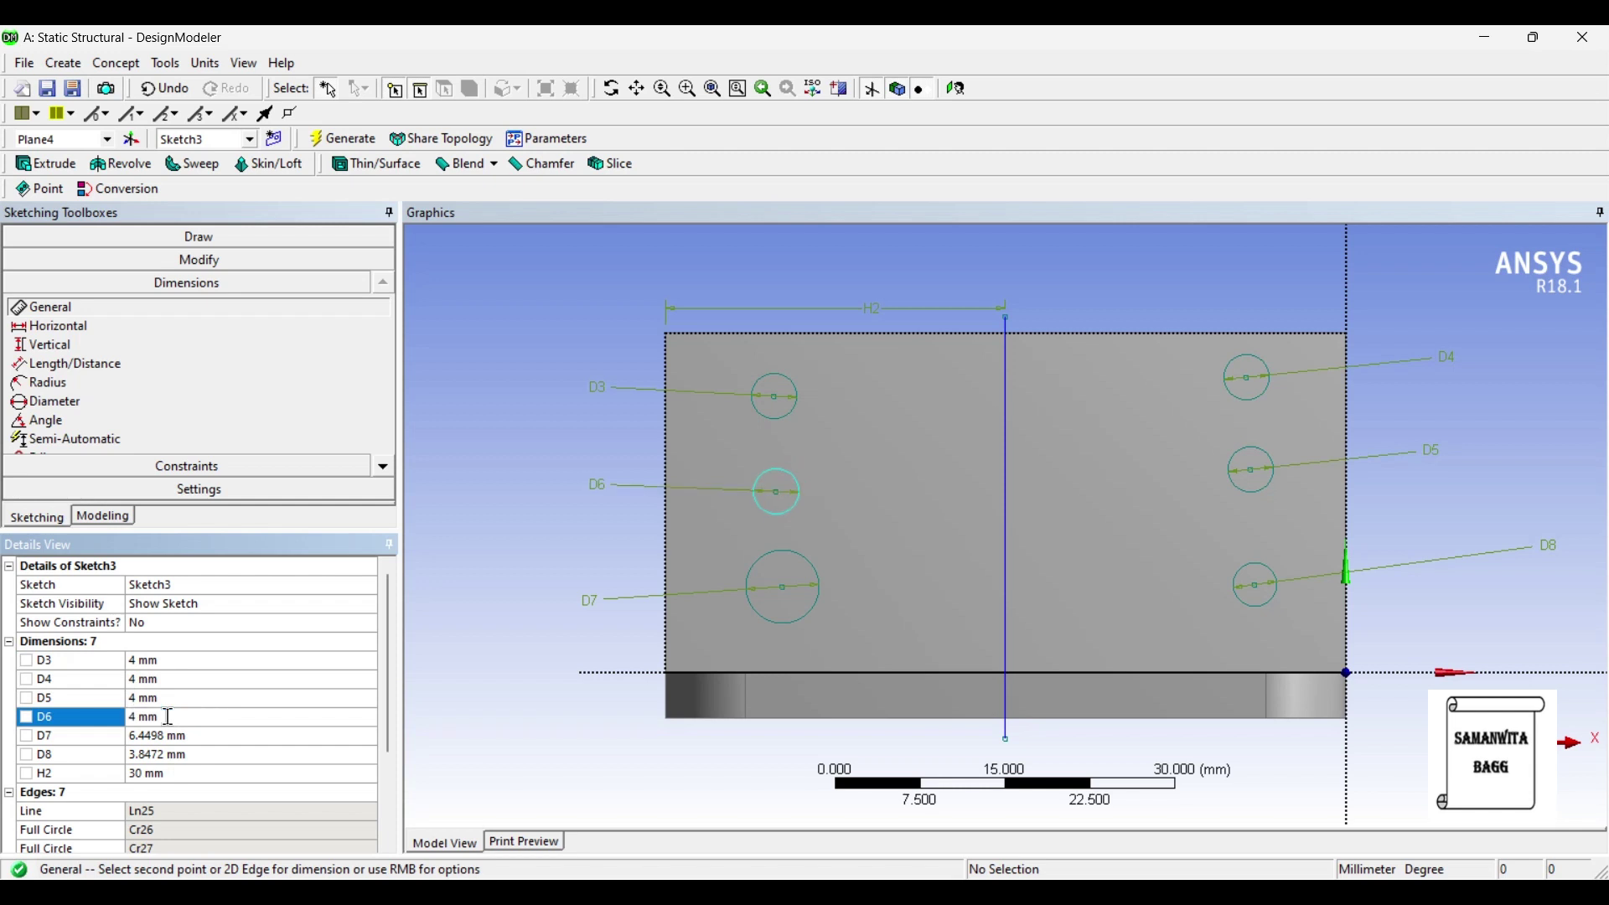
left_click(162, 737)
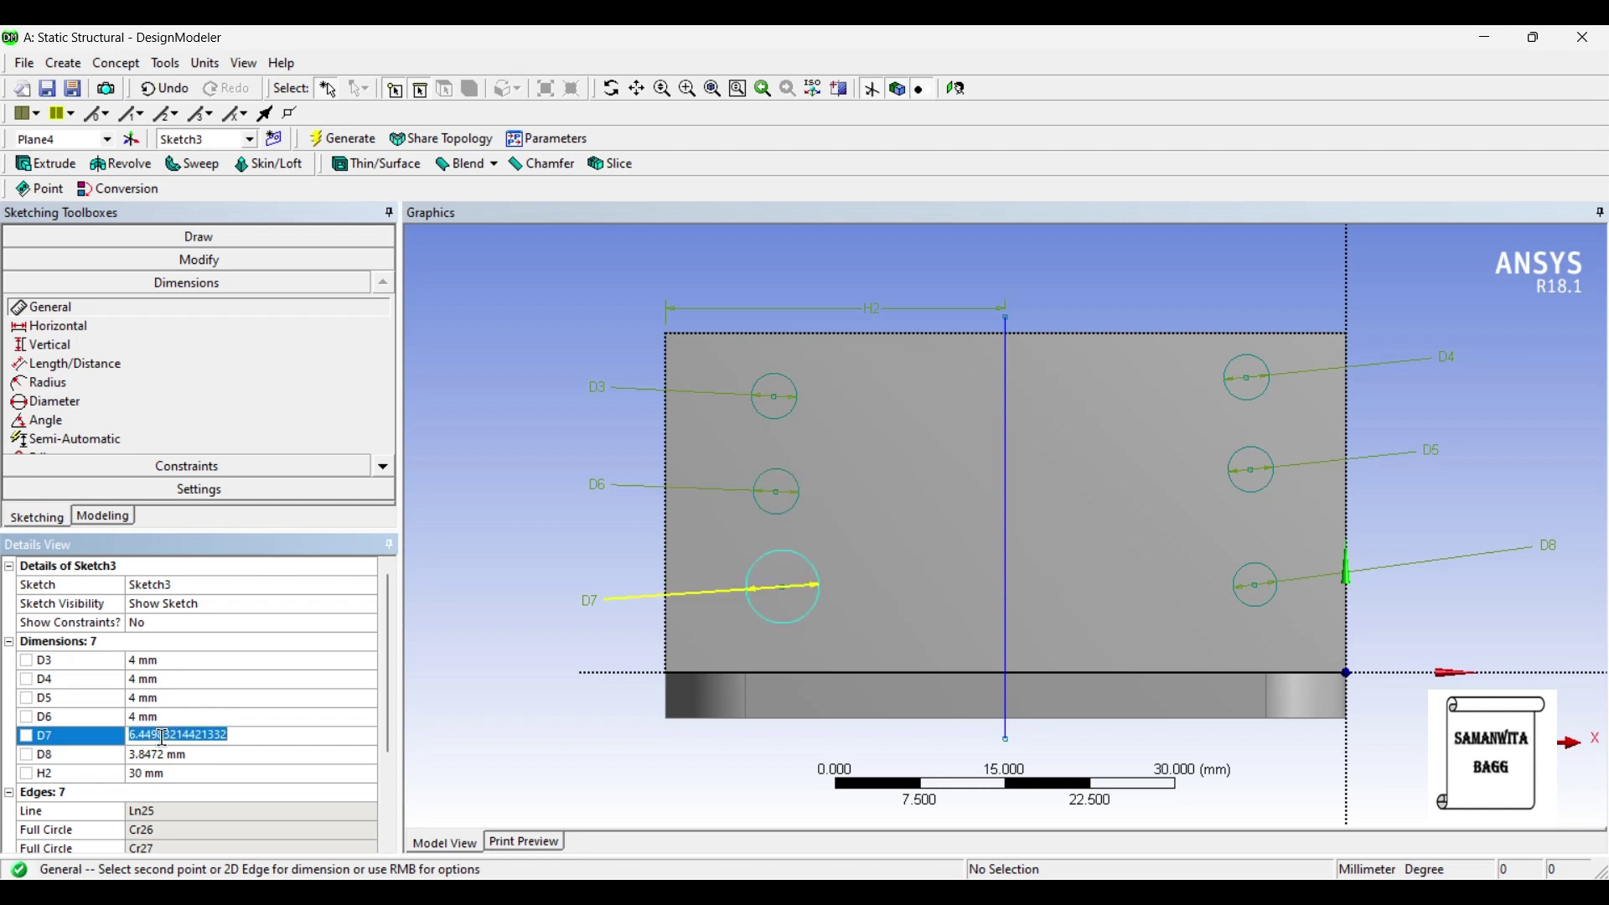
type("4")
key("Return")
left_click(159, 755)
type("4")
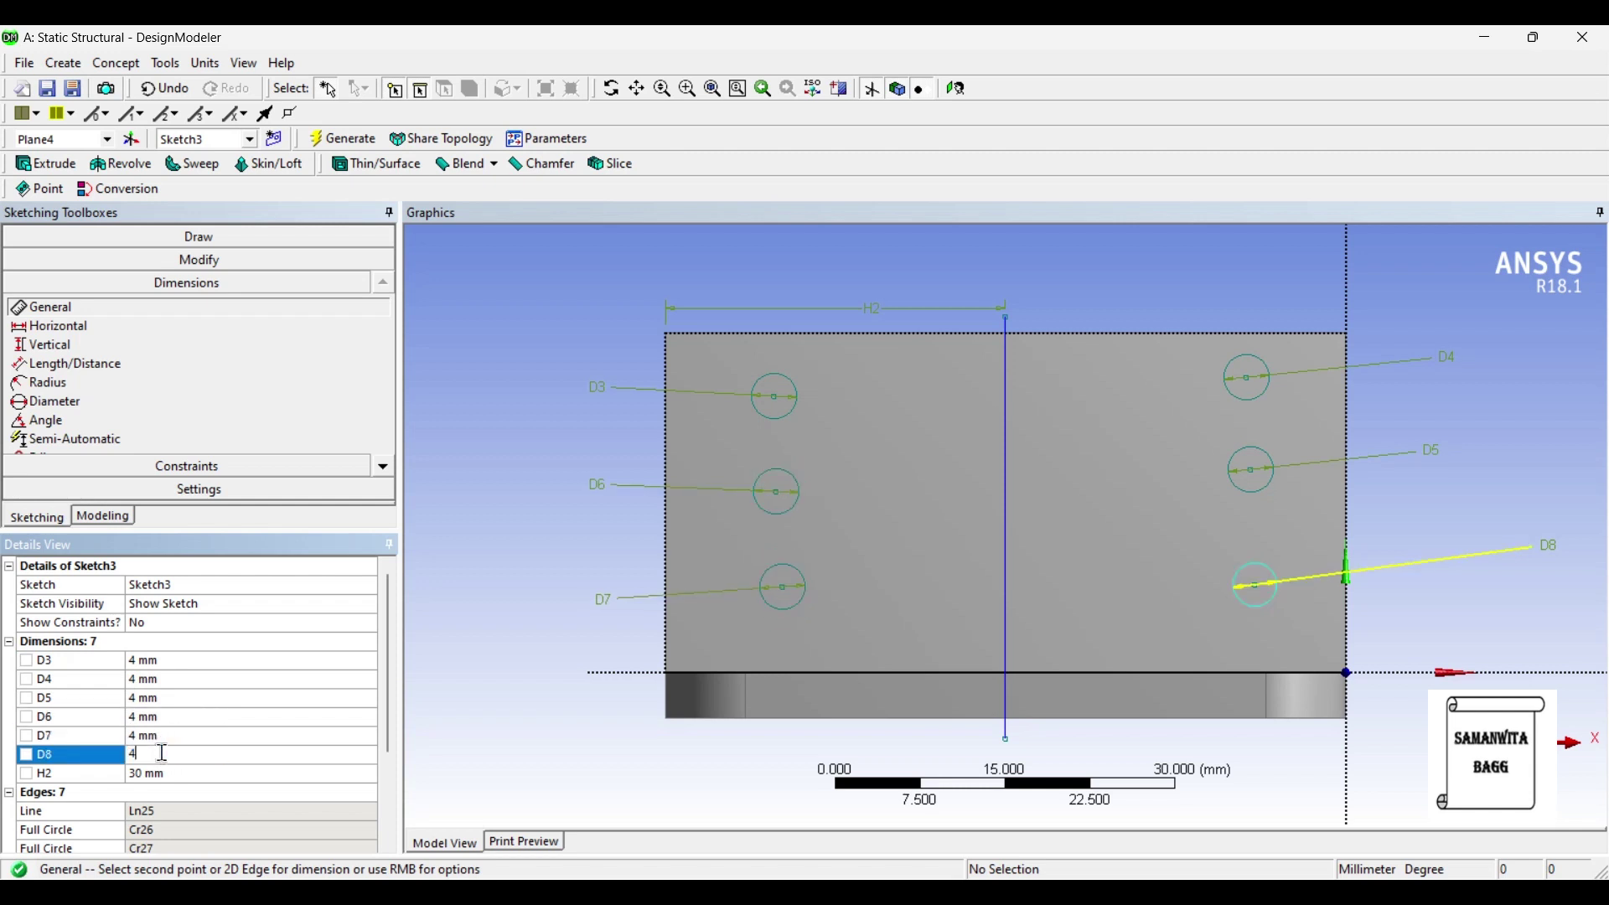
key("Return")
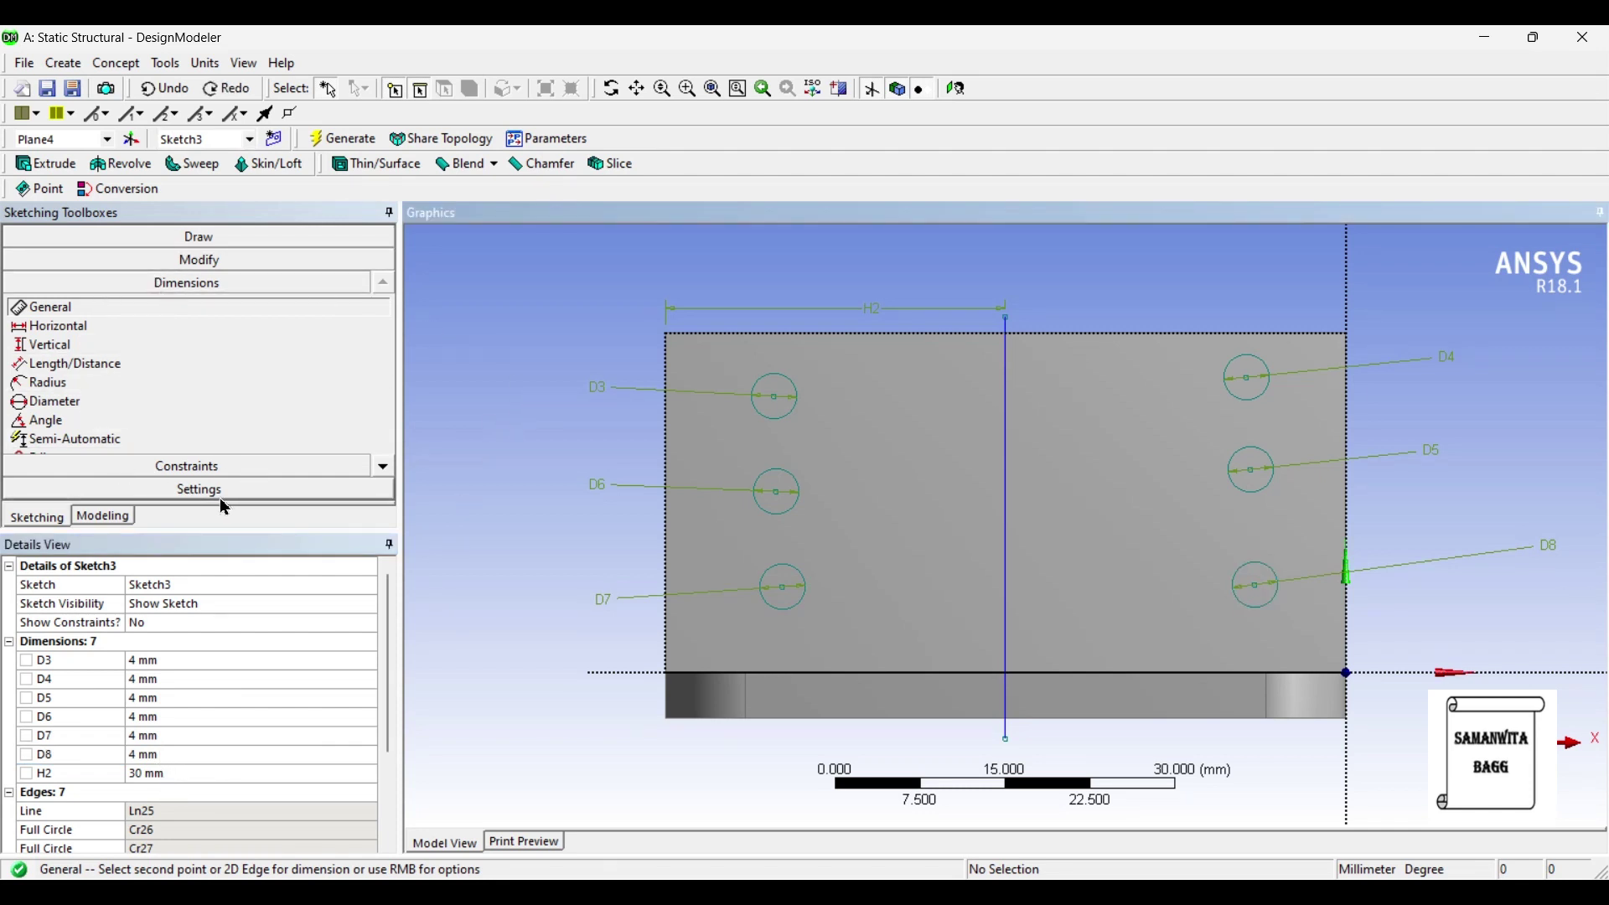
left_click(209, 467)
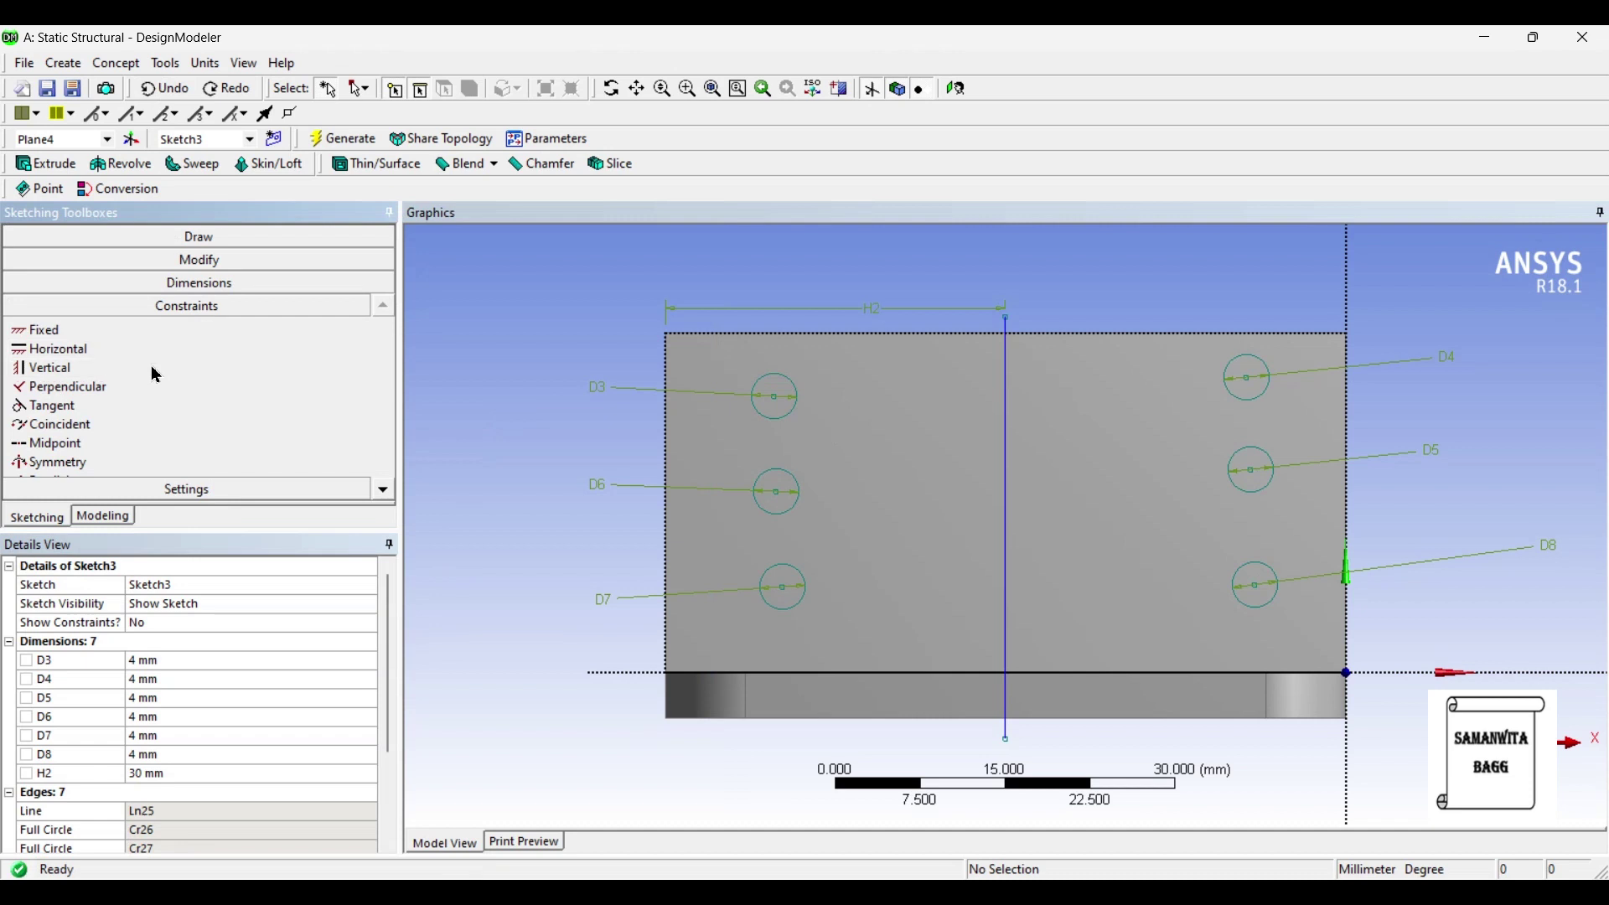
Step: Add symmetry constraints mirroring the top, middle and bottom right holes onto their left partners about the vertical line
left_click(88, 463)
left_click(1006, 424)
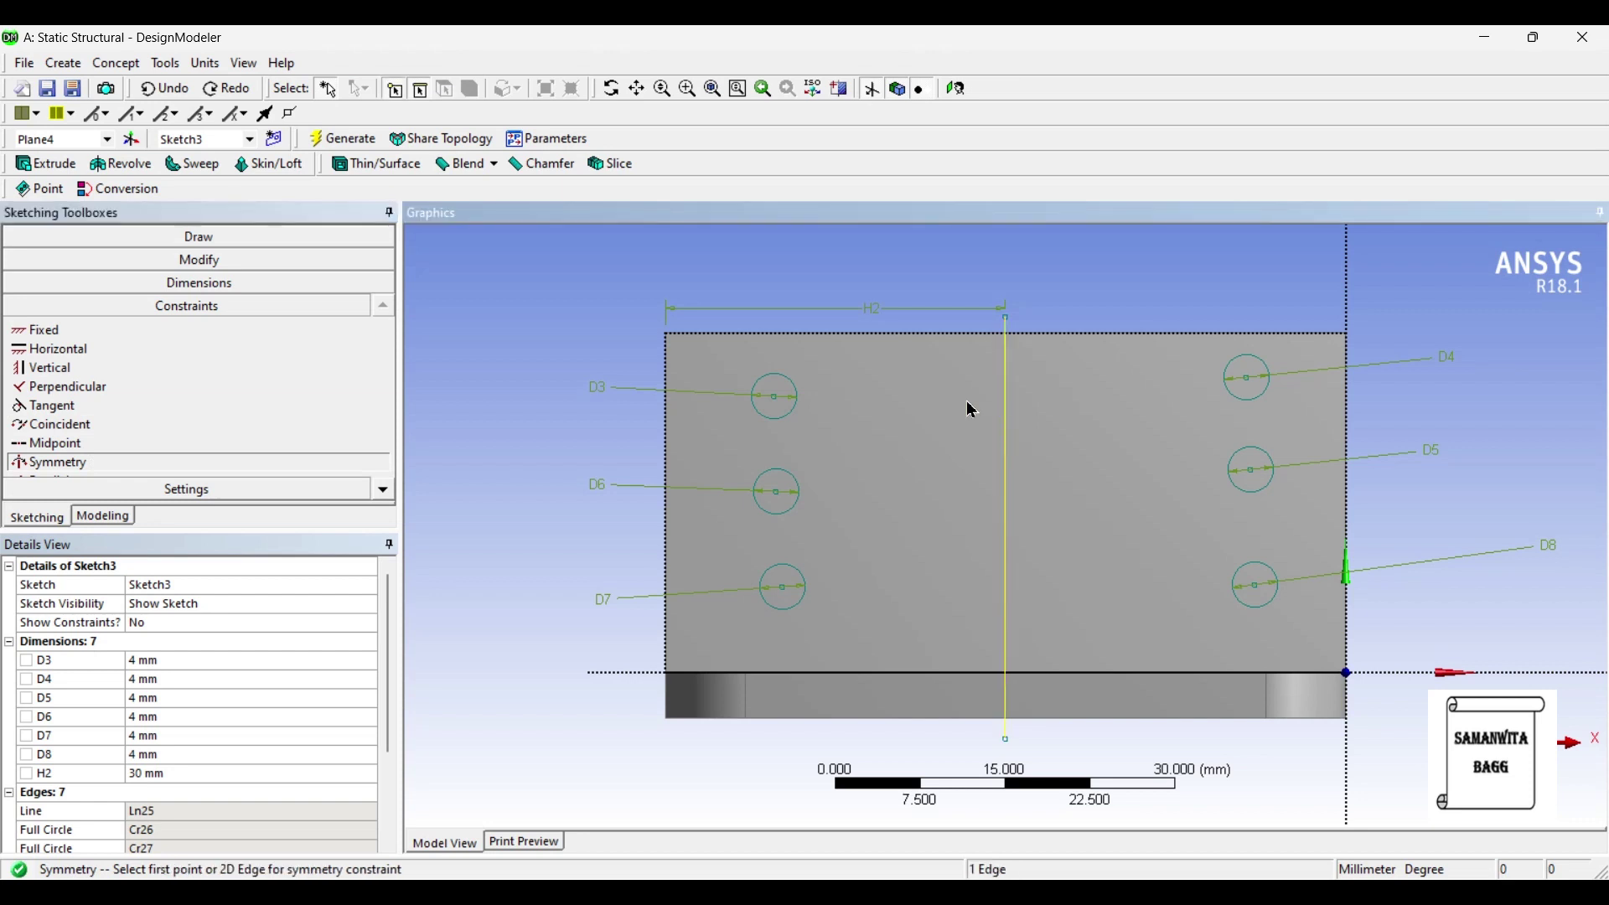
left_click(776, 398)
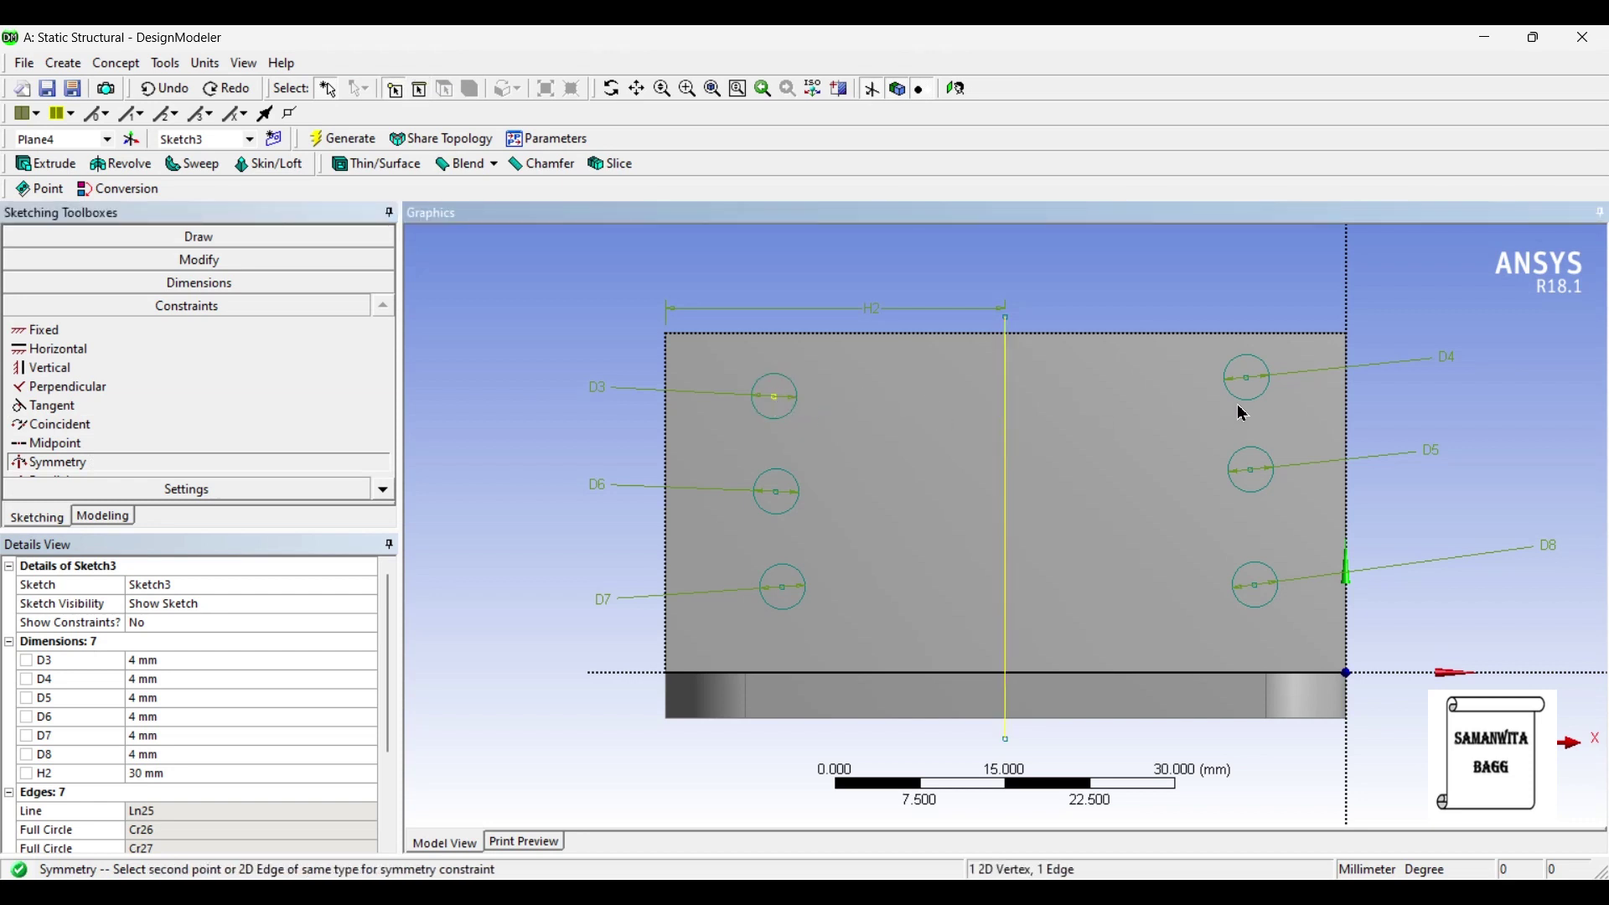
left_click(1252, 385)
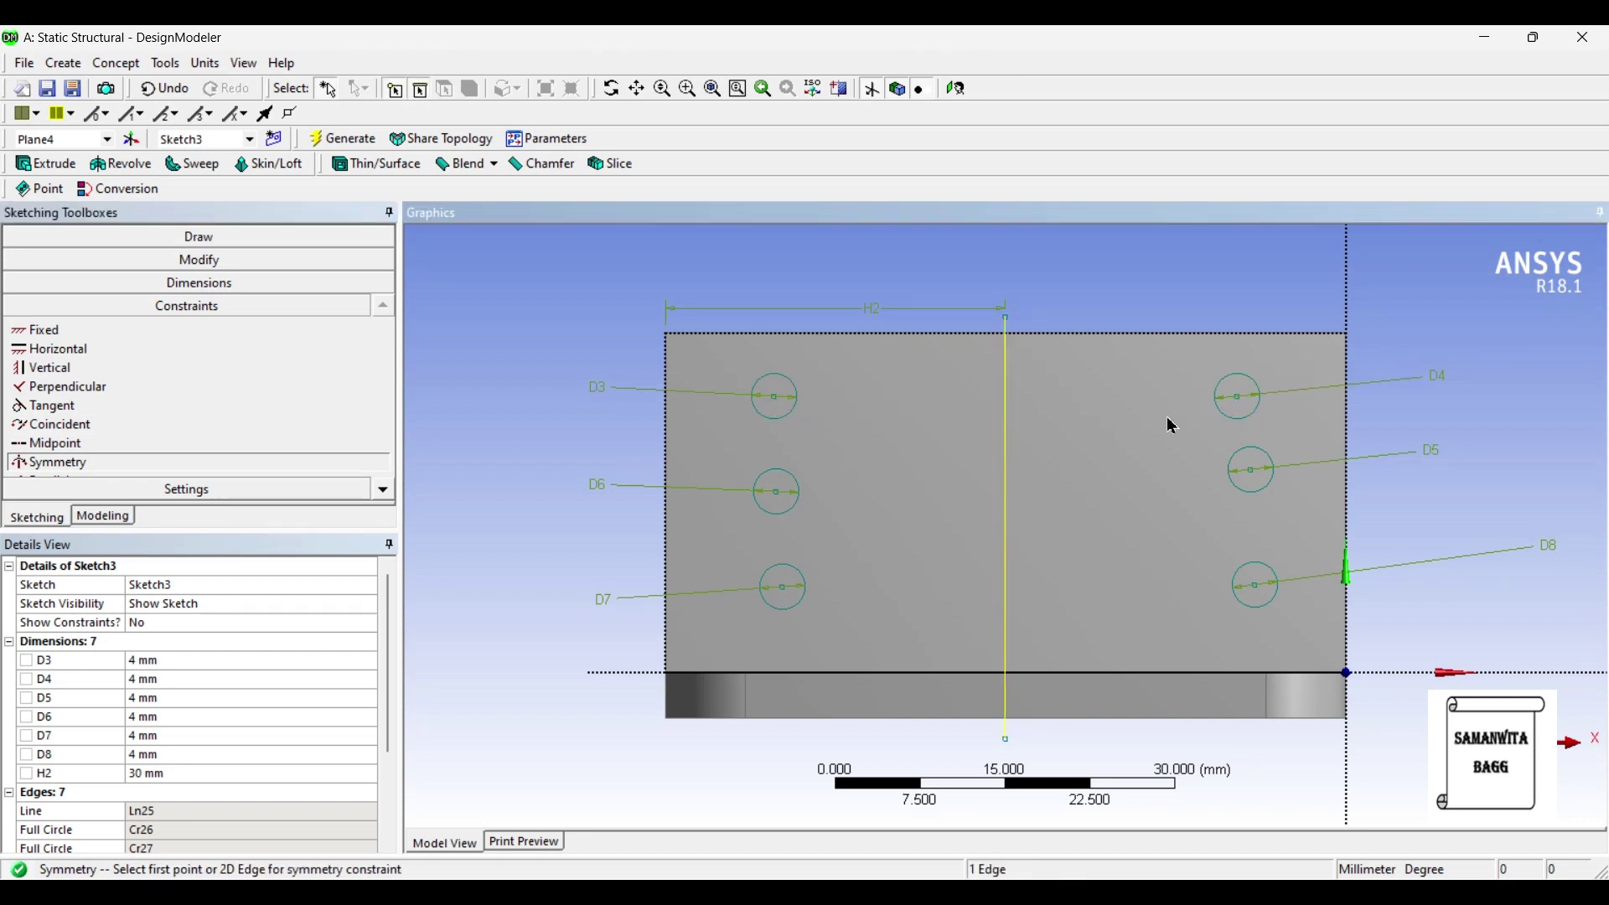
left_click(779, 494)
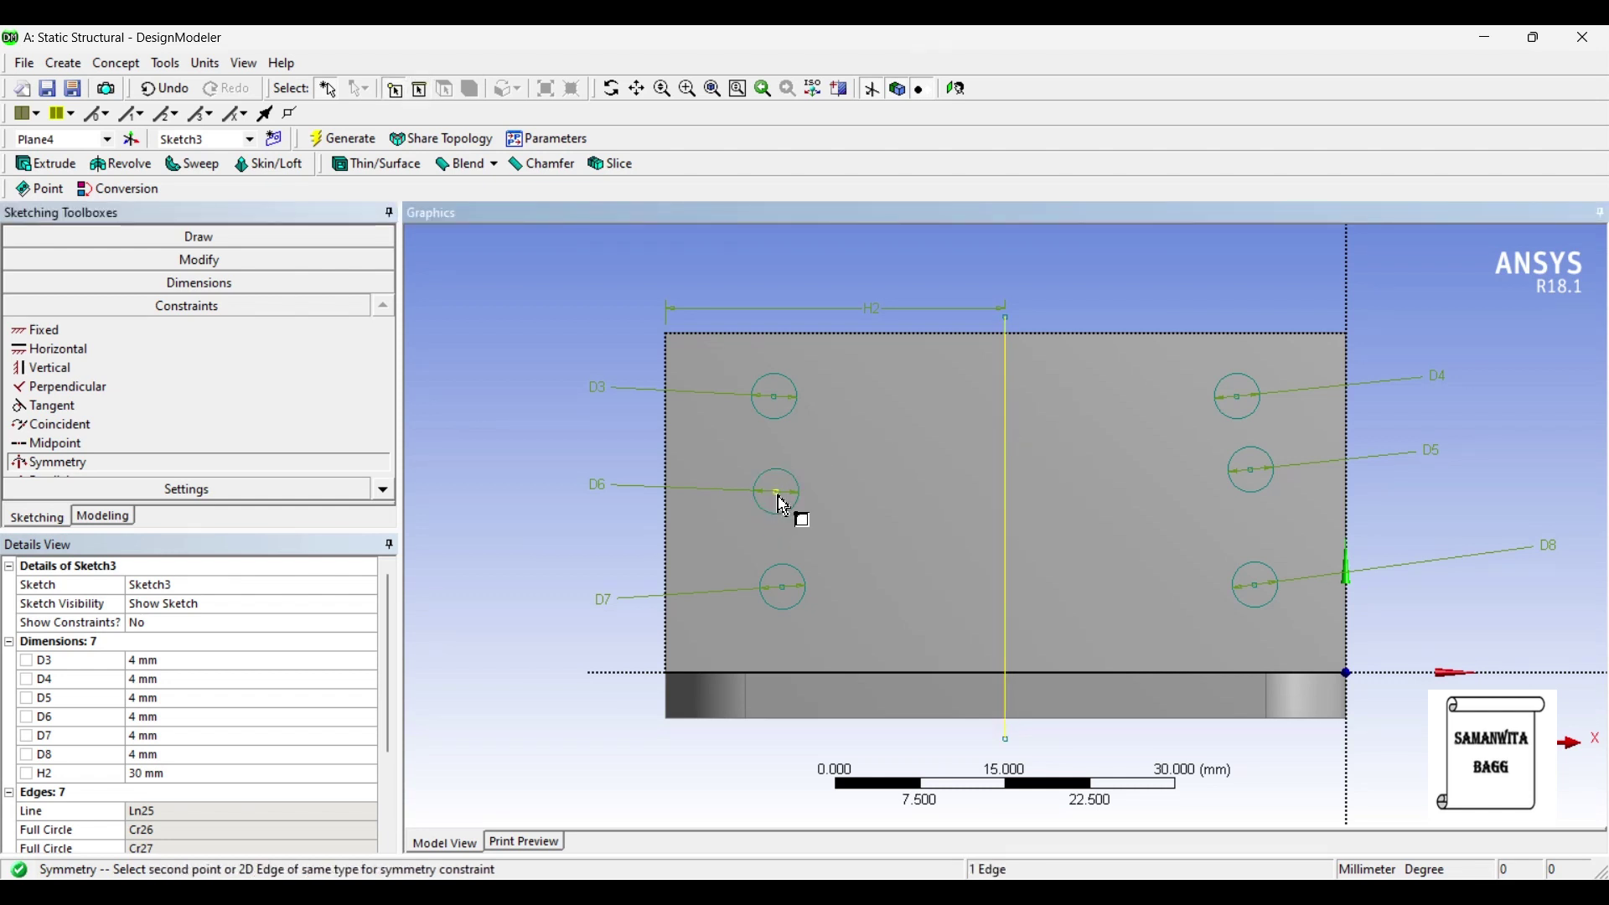
left_click(1256, 480)
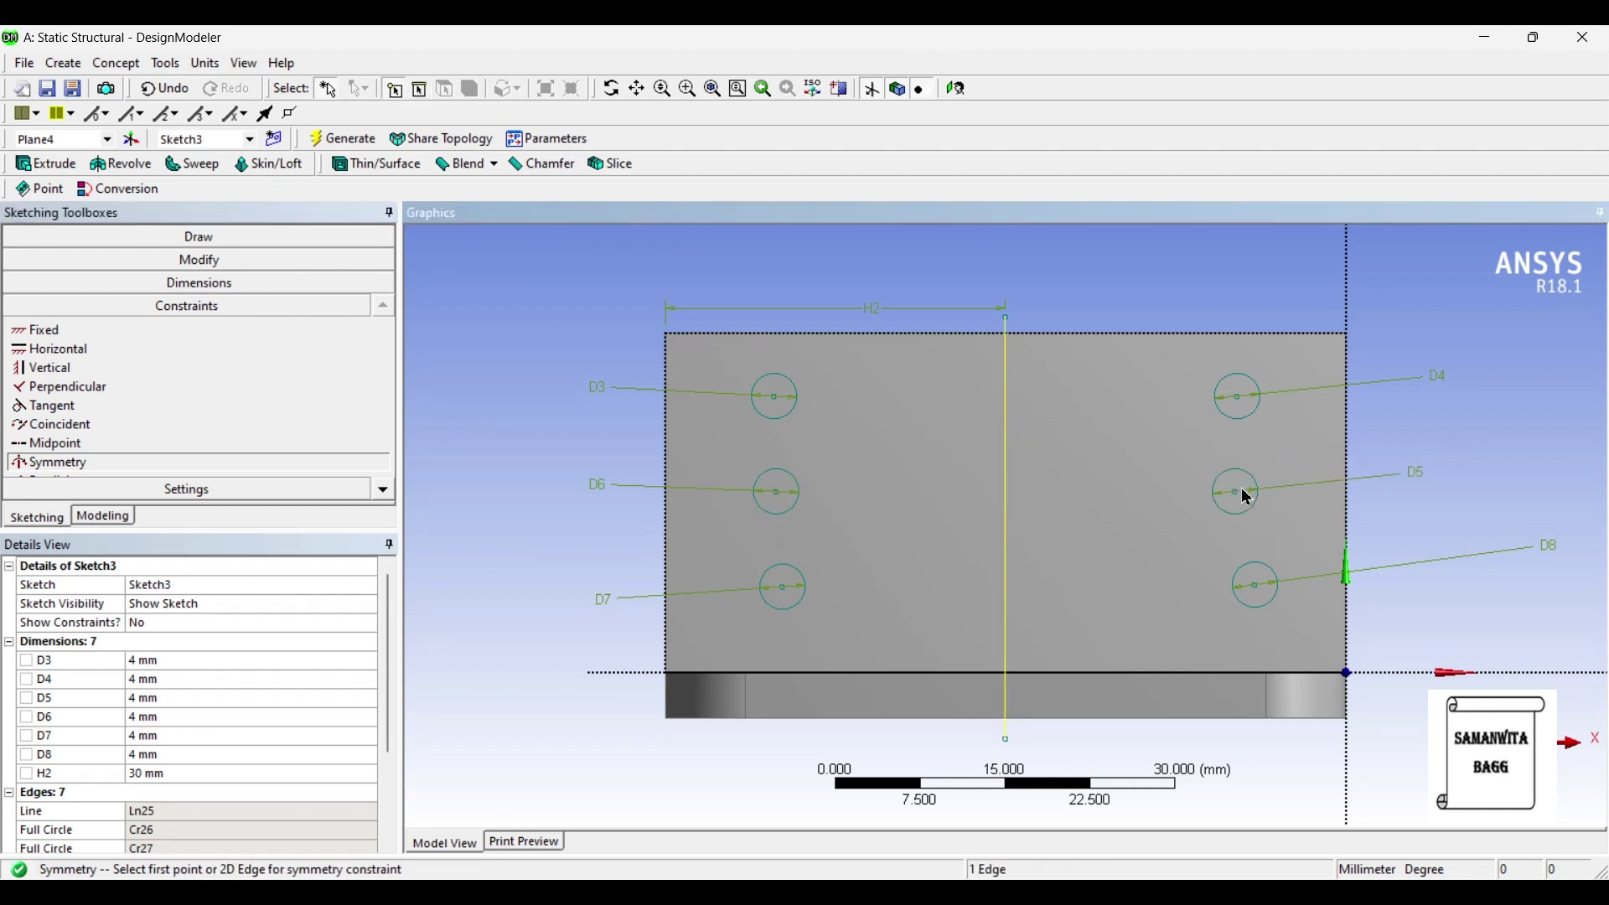
left_click(788, 591)
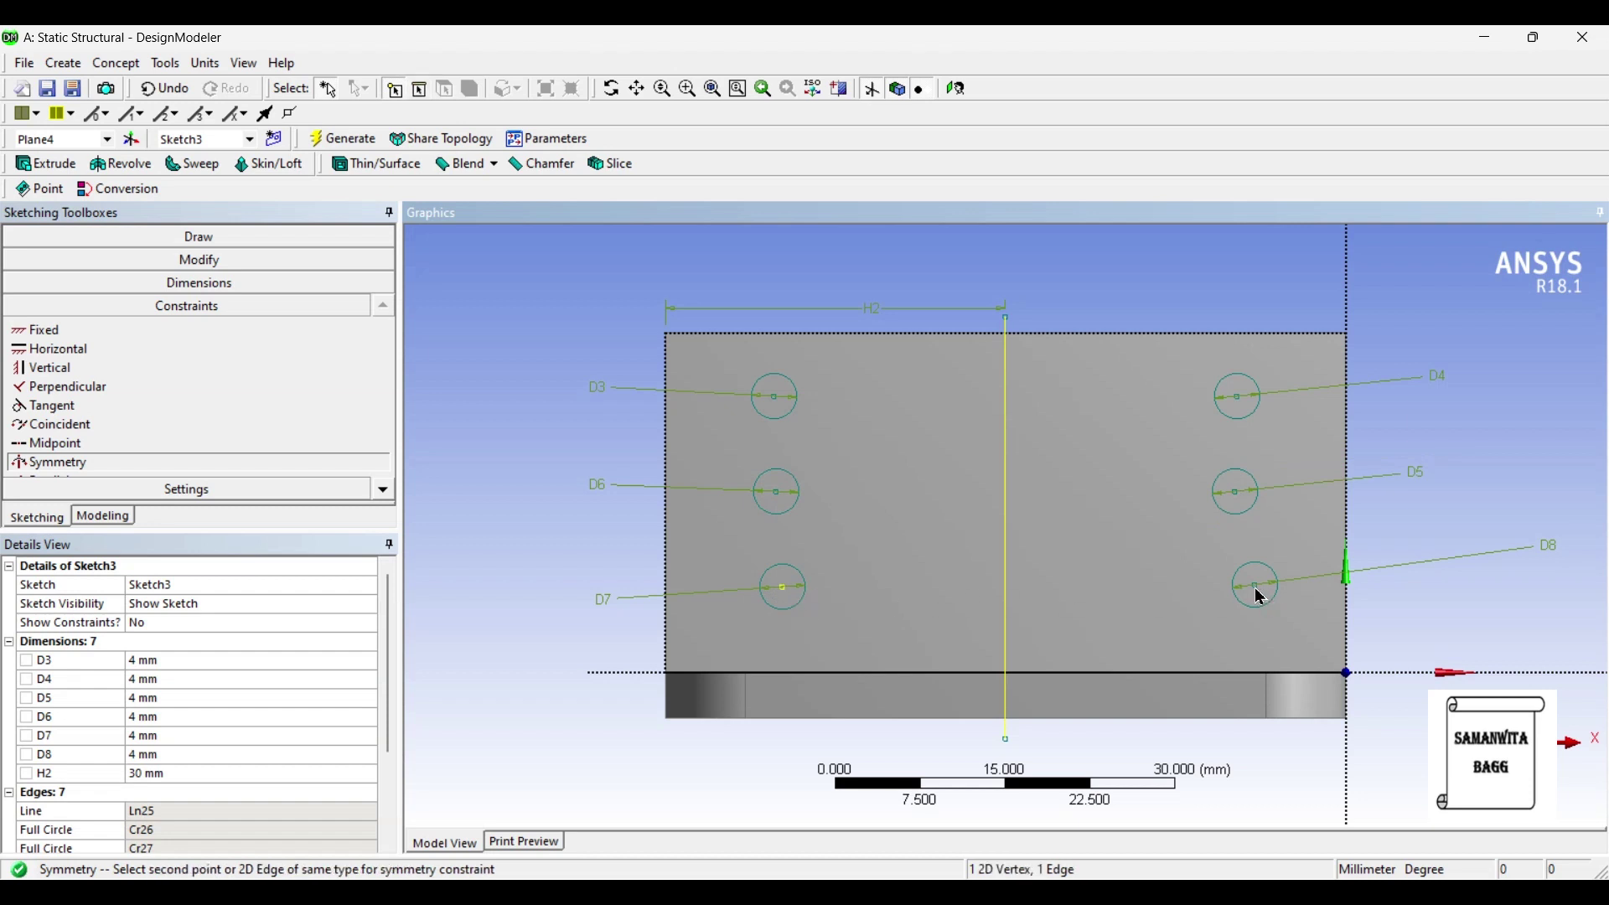
left_click(1259, 595)
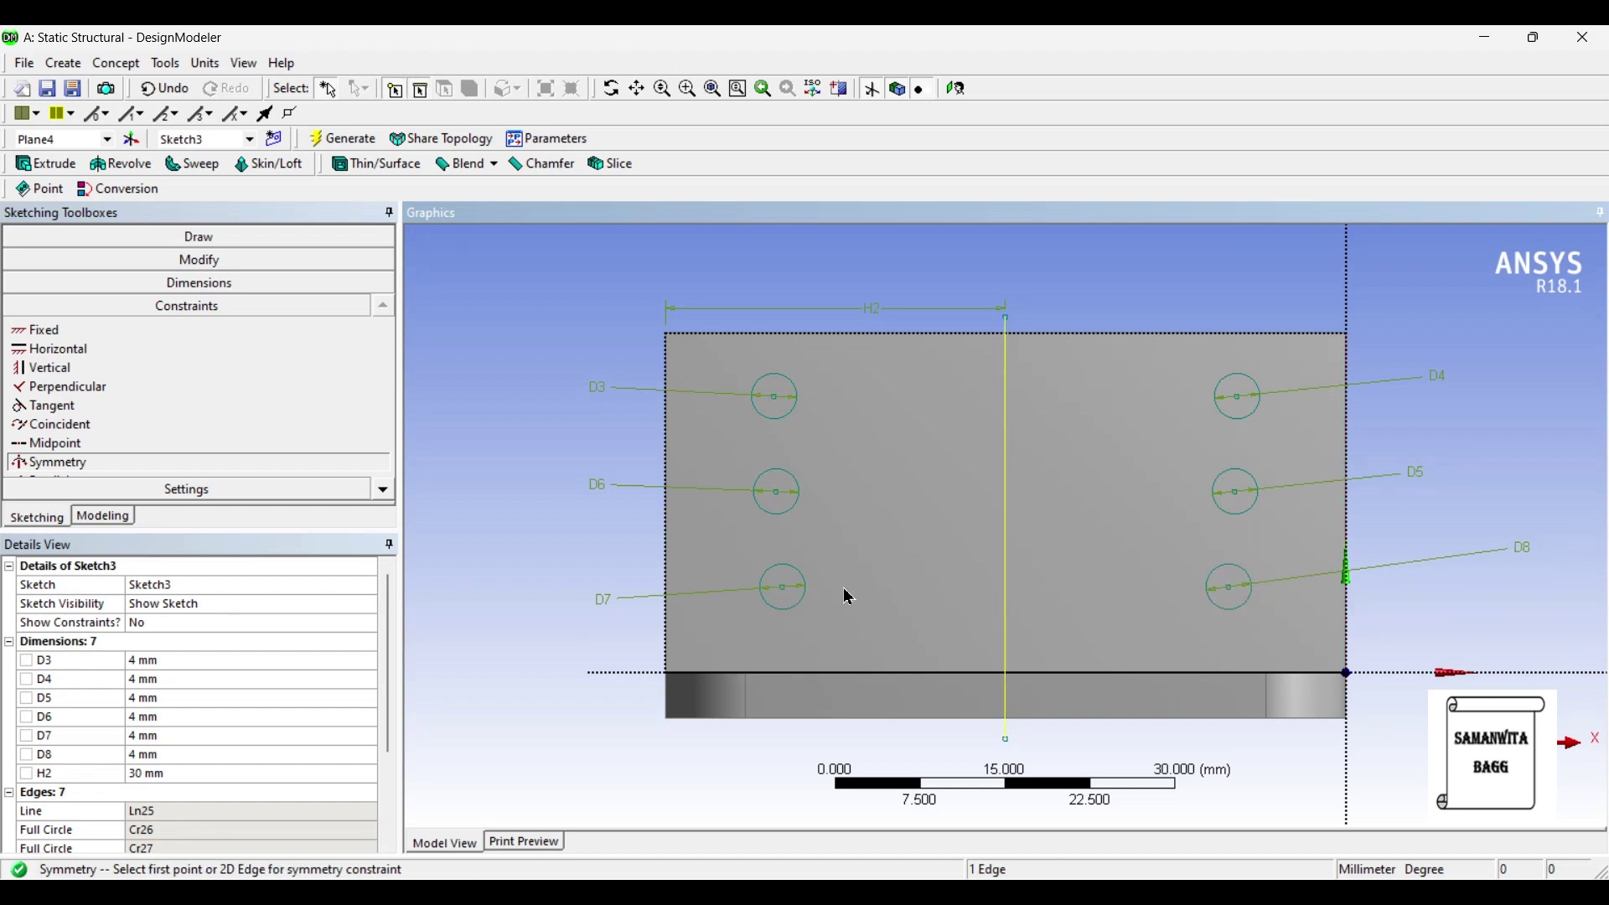
left_click(172, 283)
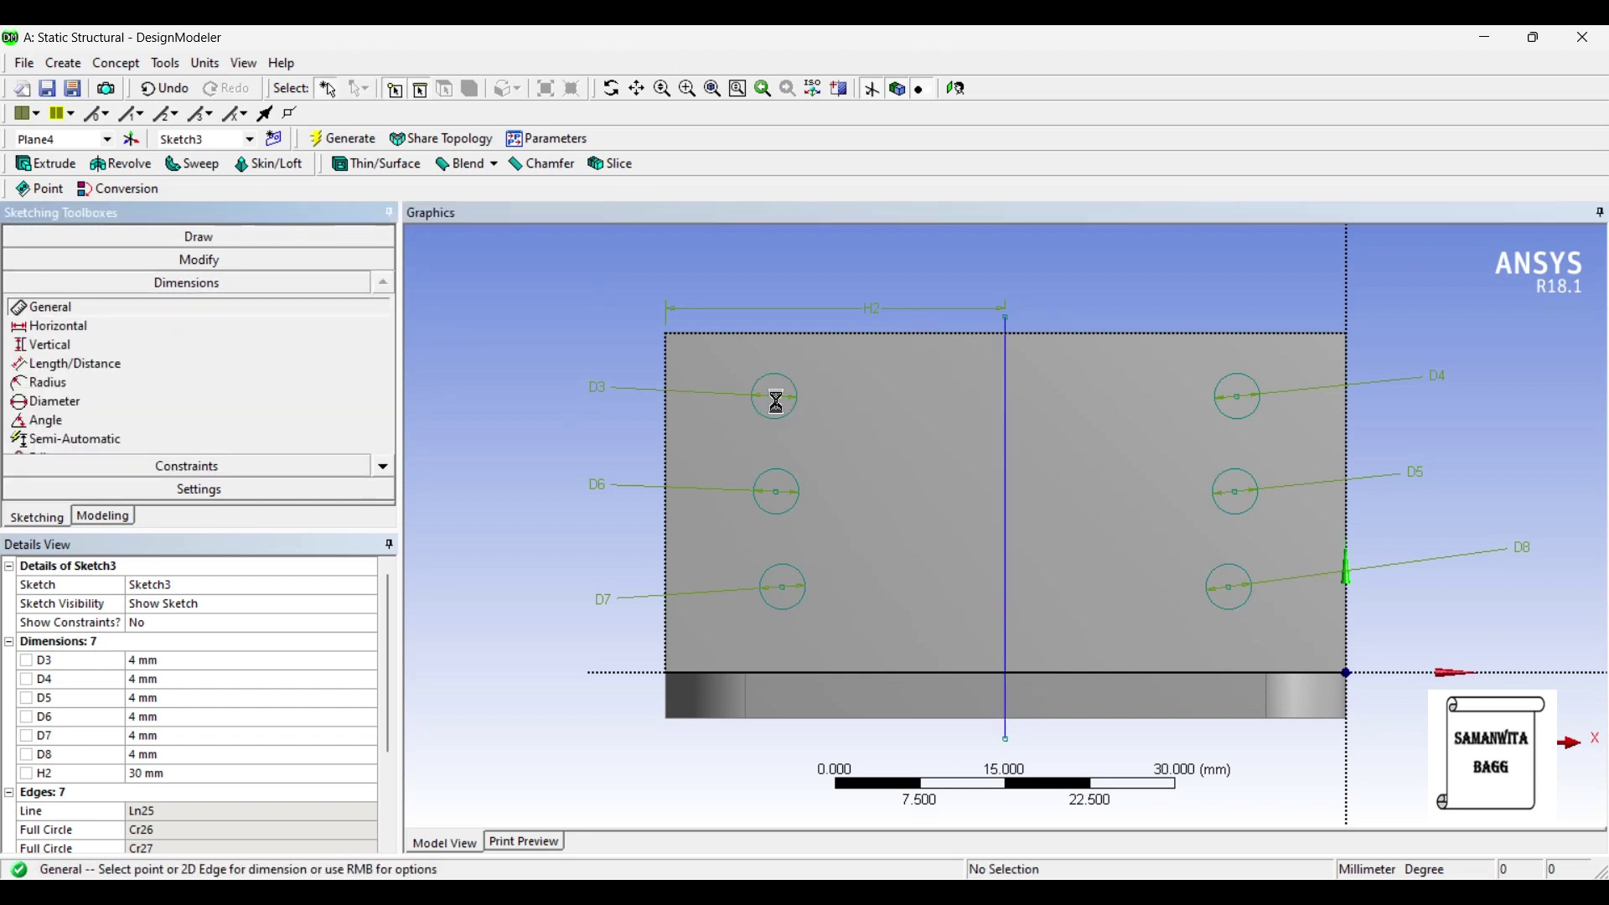
Step: Dimension each left hole centre to the vertical line as L10, L11 and L12
left_click(774, 398)
left_click(1005, 387)
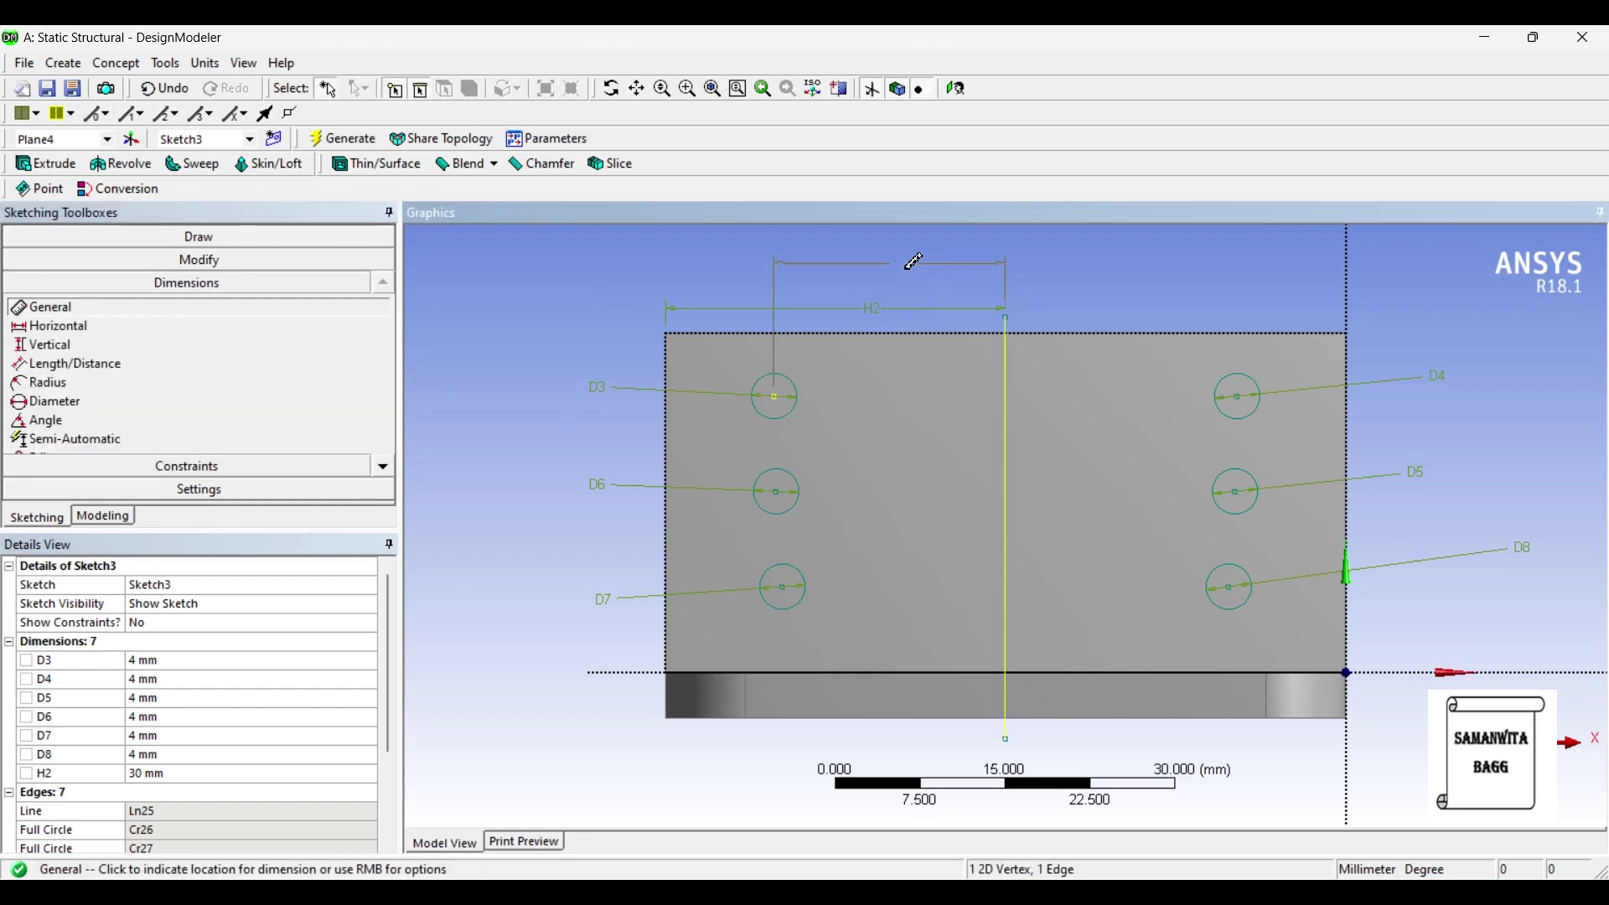
left_click(851, 249)
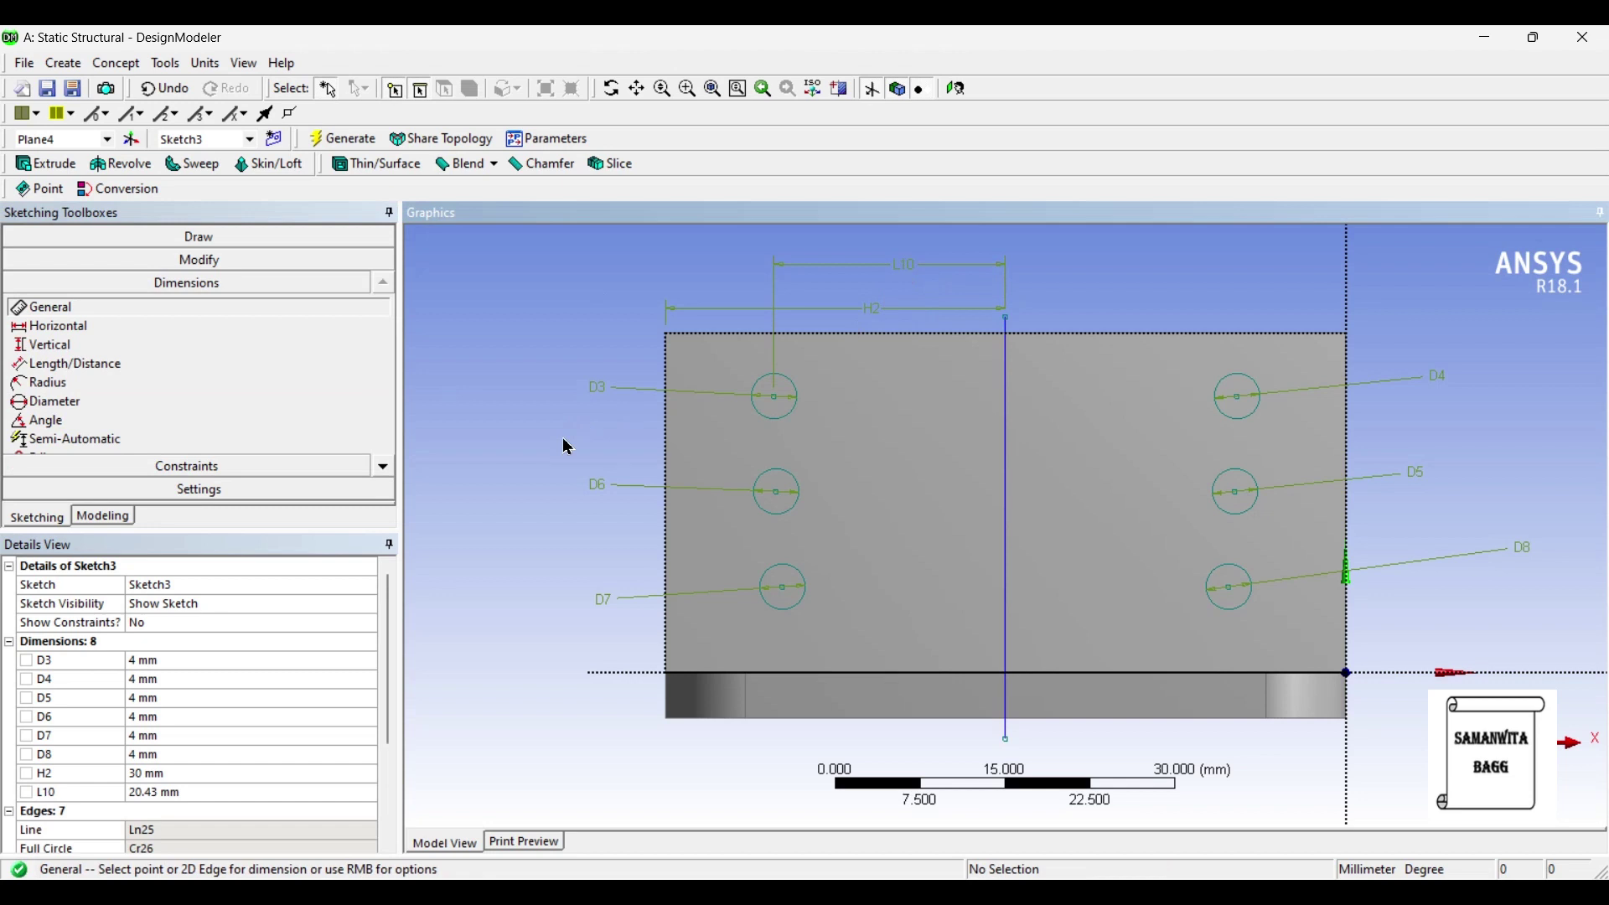
left_click(785, 503)
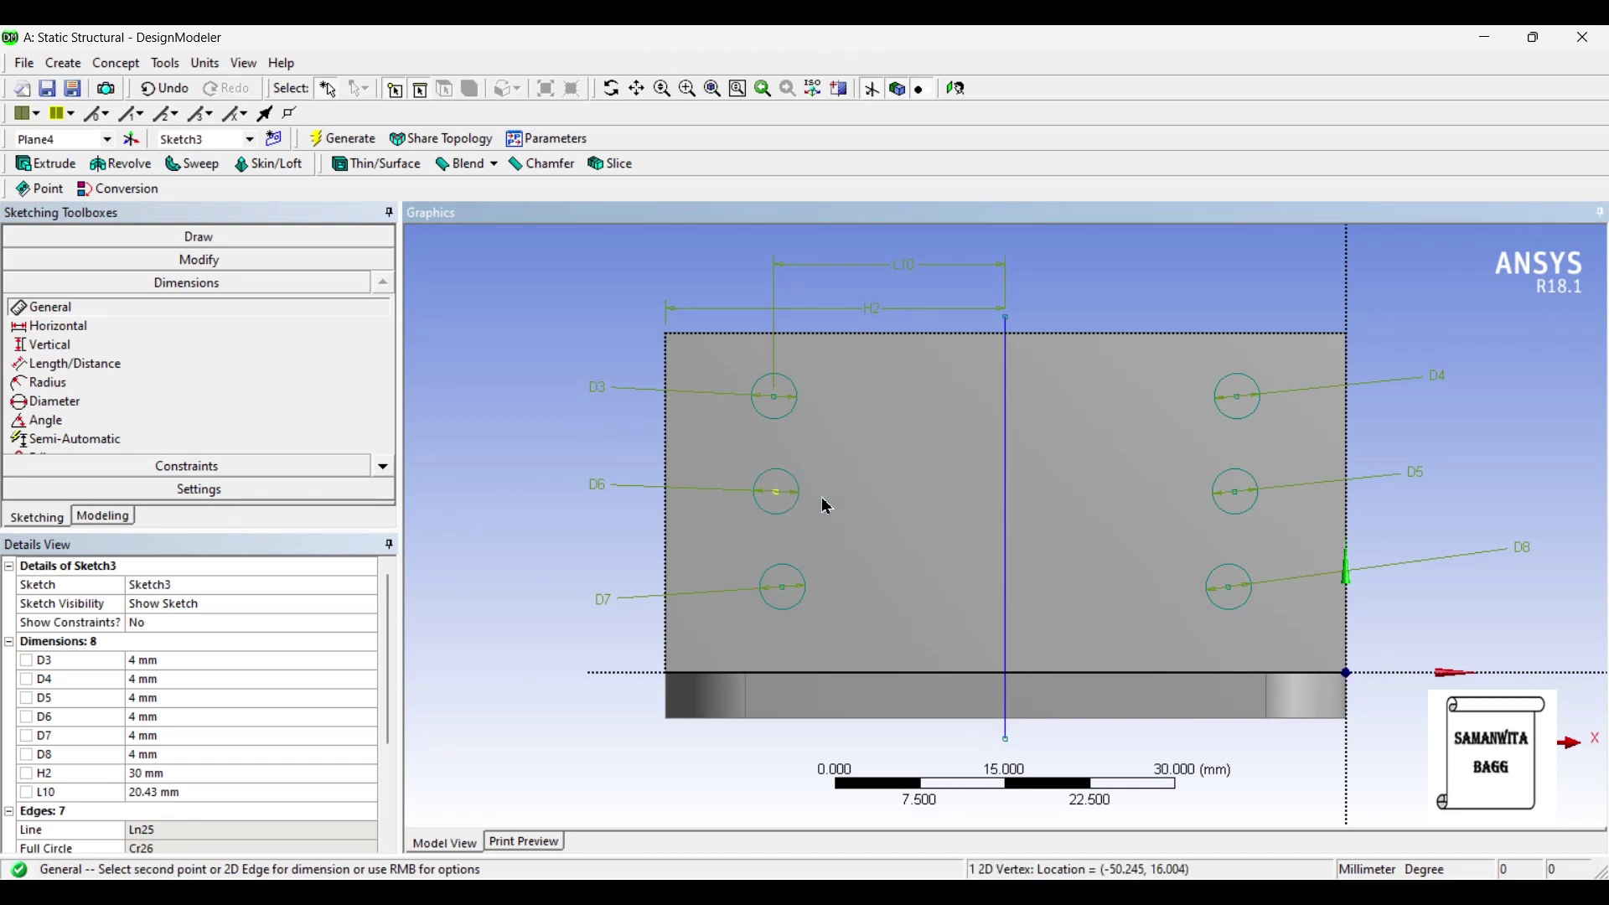
left_click(1005, 502)
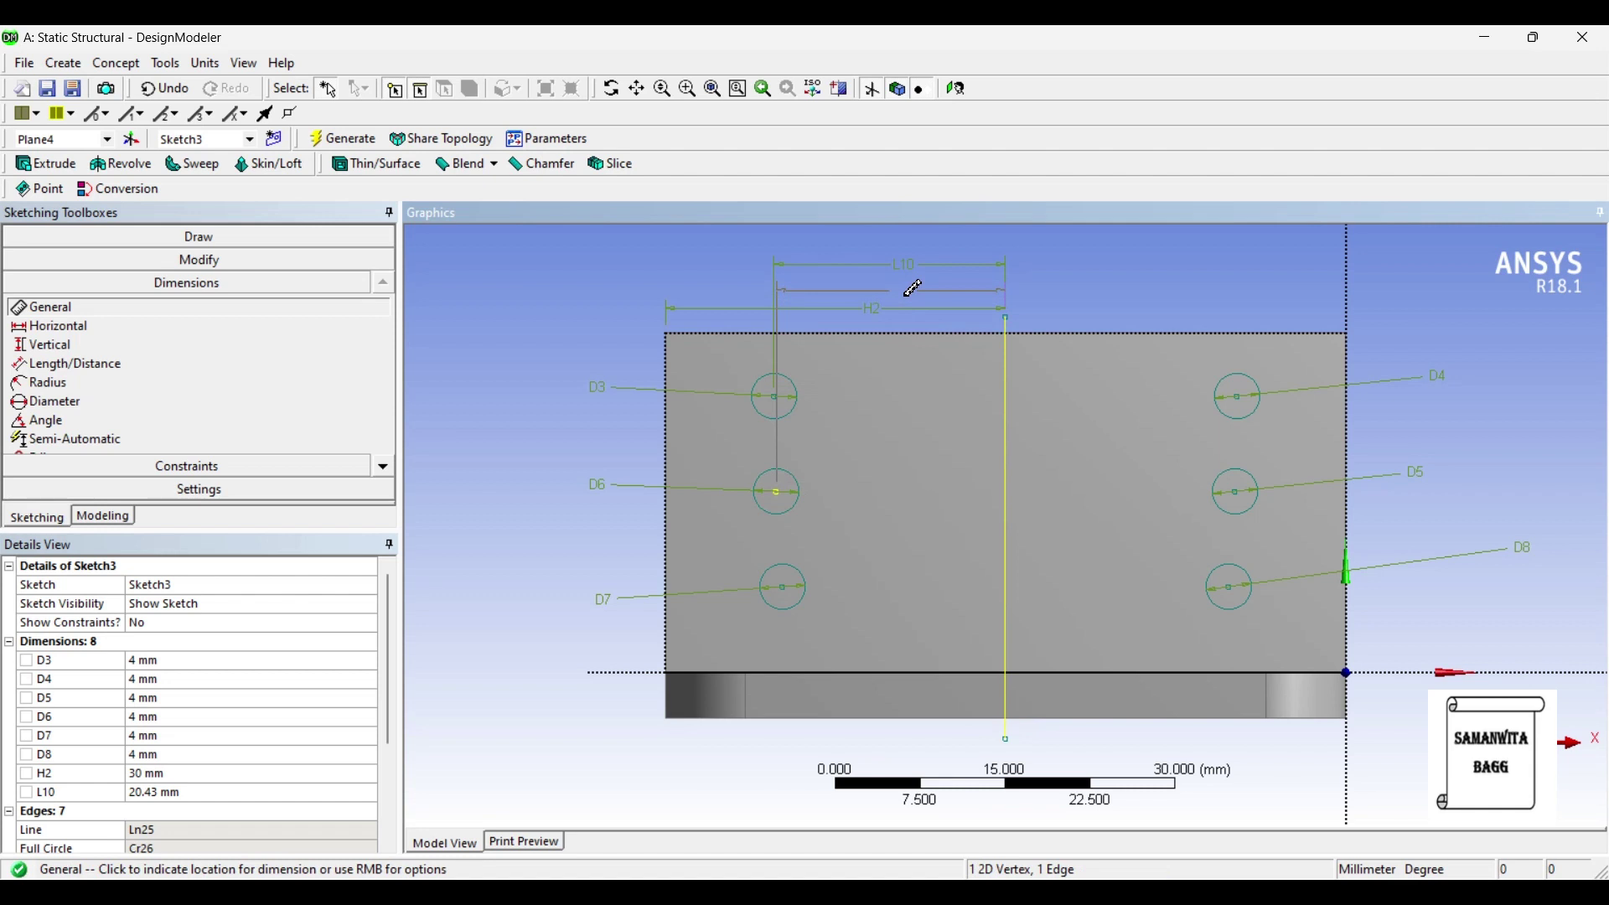
left_click(907, 290)
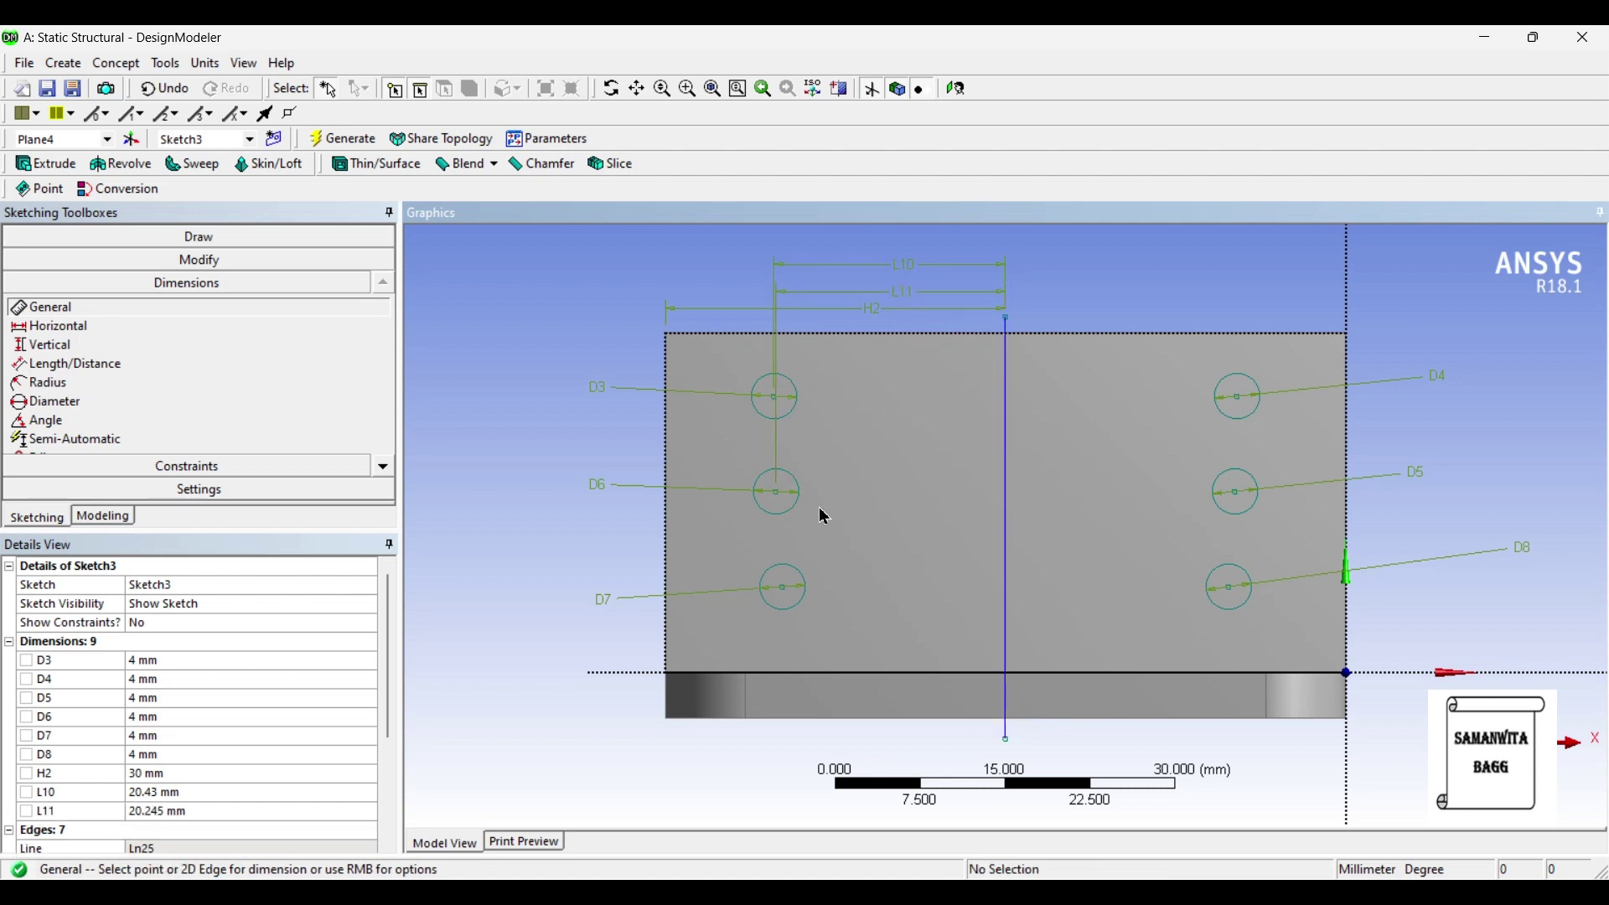
left_click(784, 588)
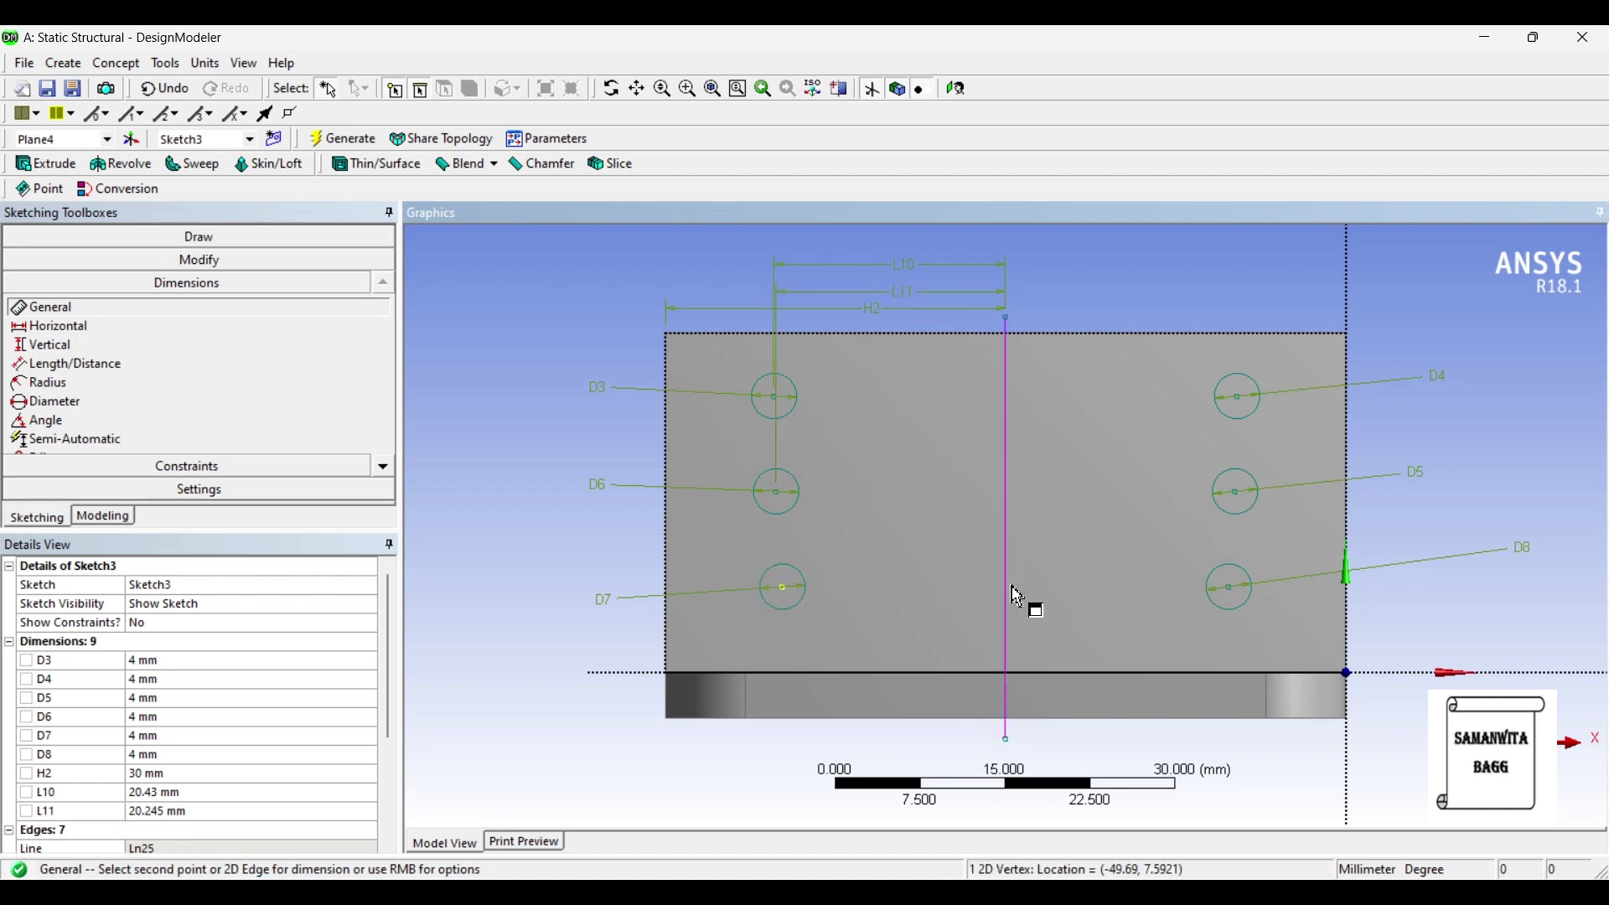
left_click(1006, 600)
left_click(913, 336)
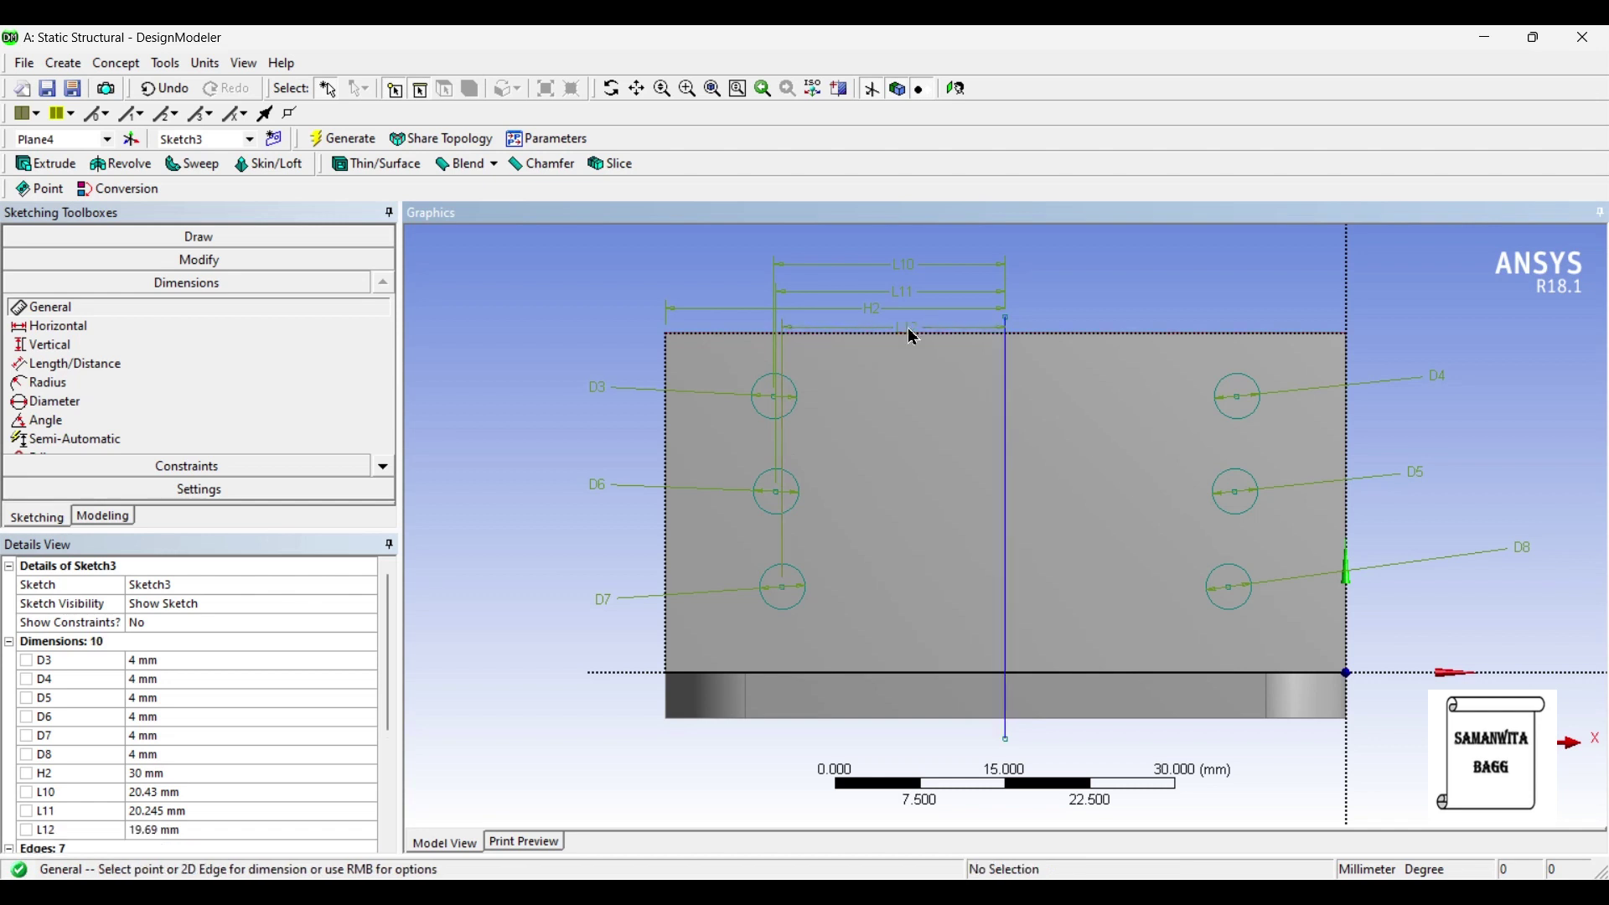
Step: Set L10, L11 and L12 to 15 mm each
left_click(181, 792)
type("15")
key("Return")
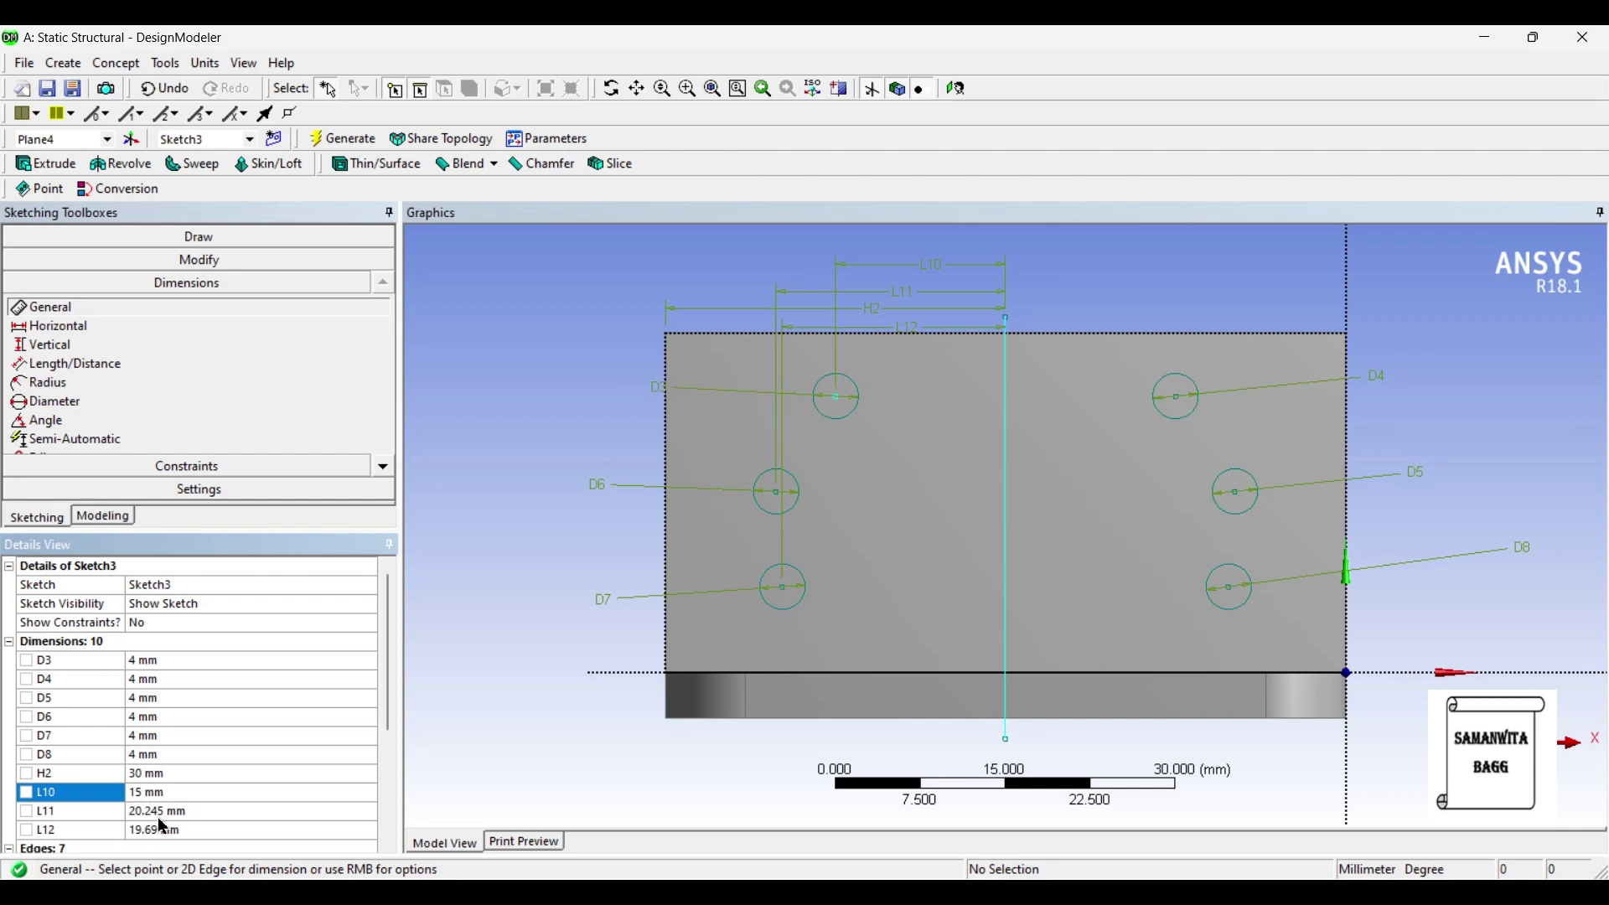
left_click(163, 815)
type("15")
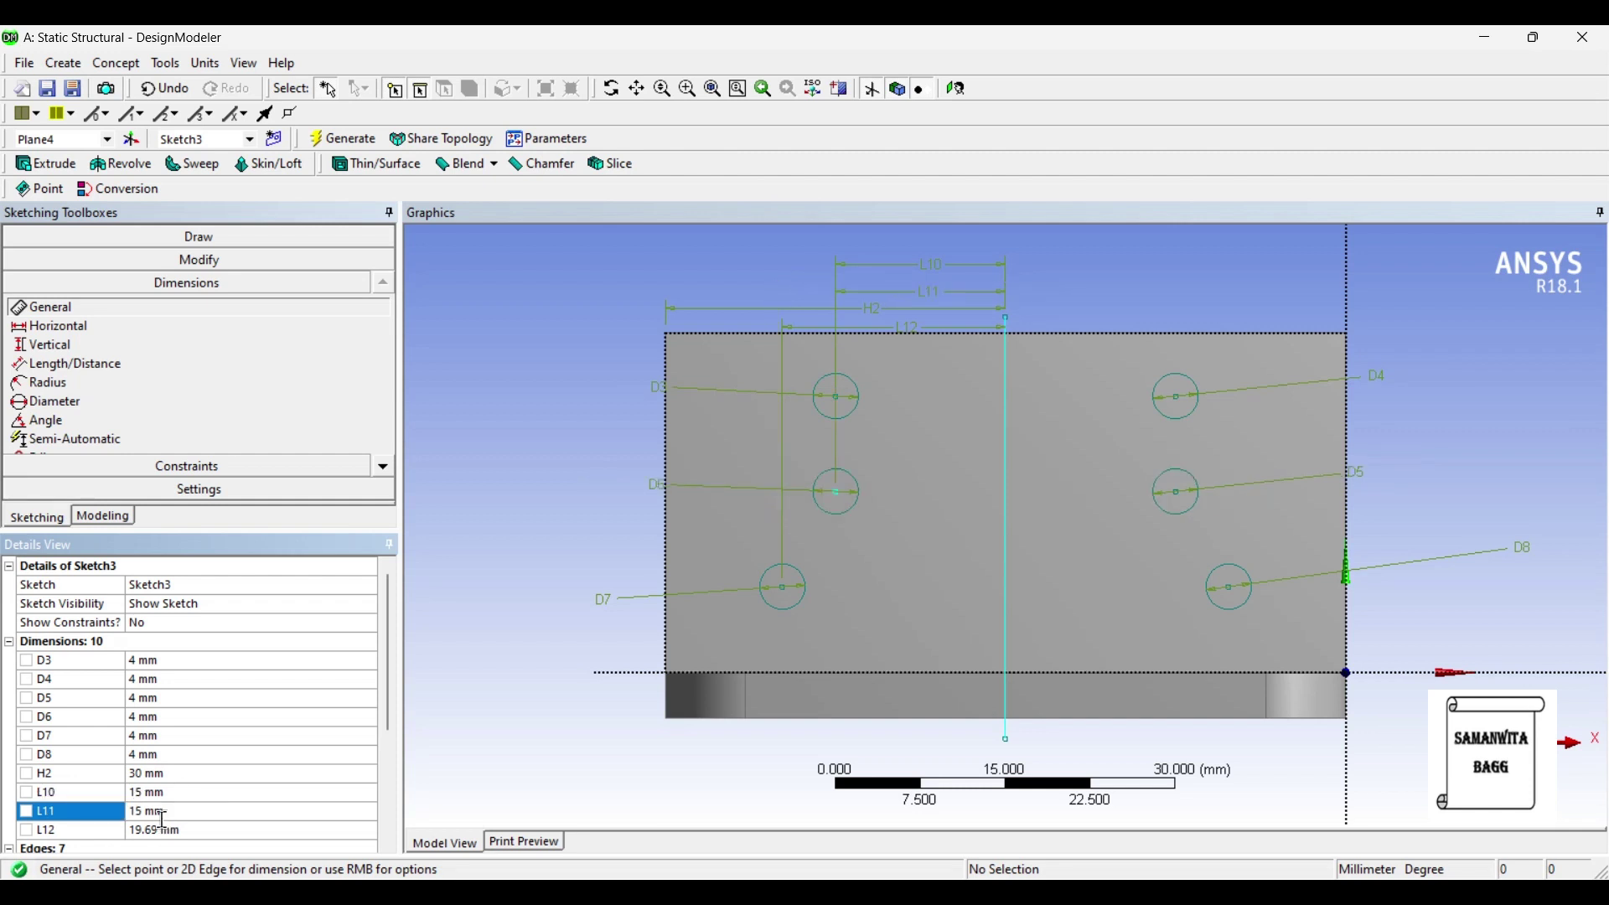
left_click(154, 832)
type("15")
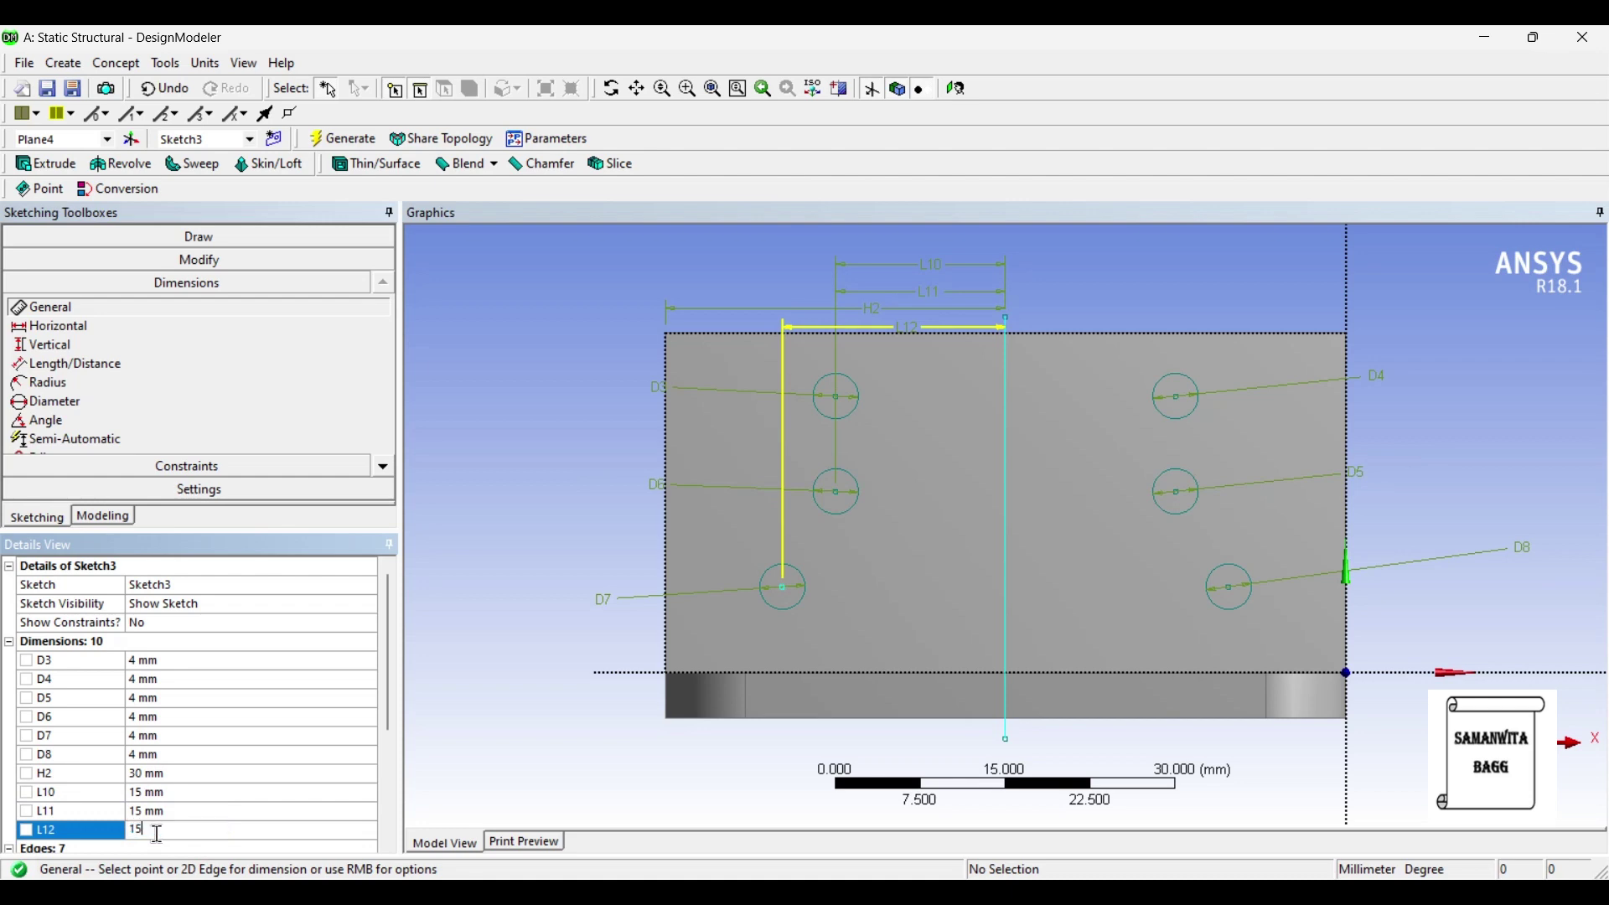
key("Return")
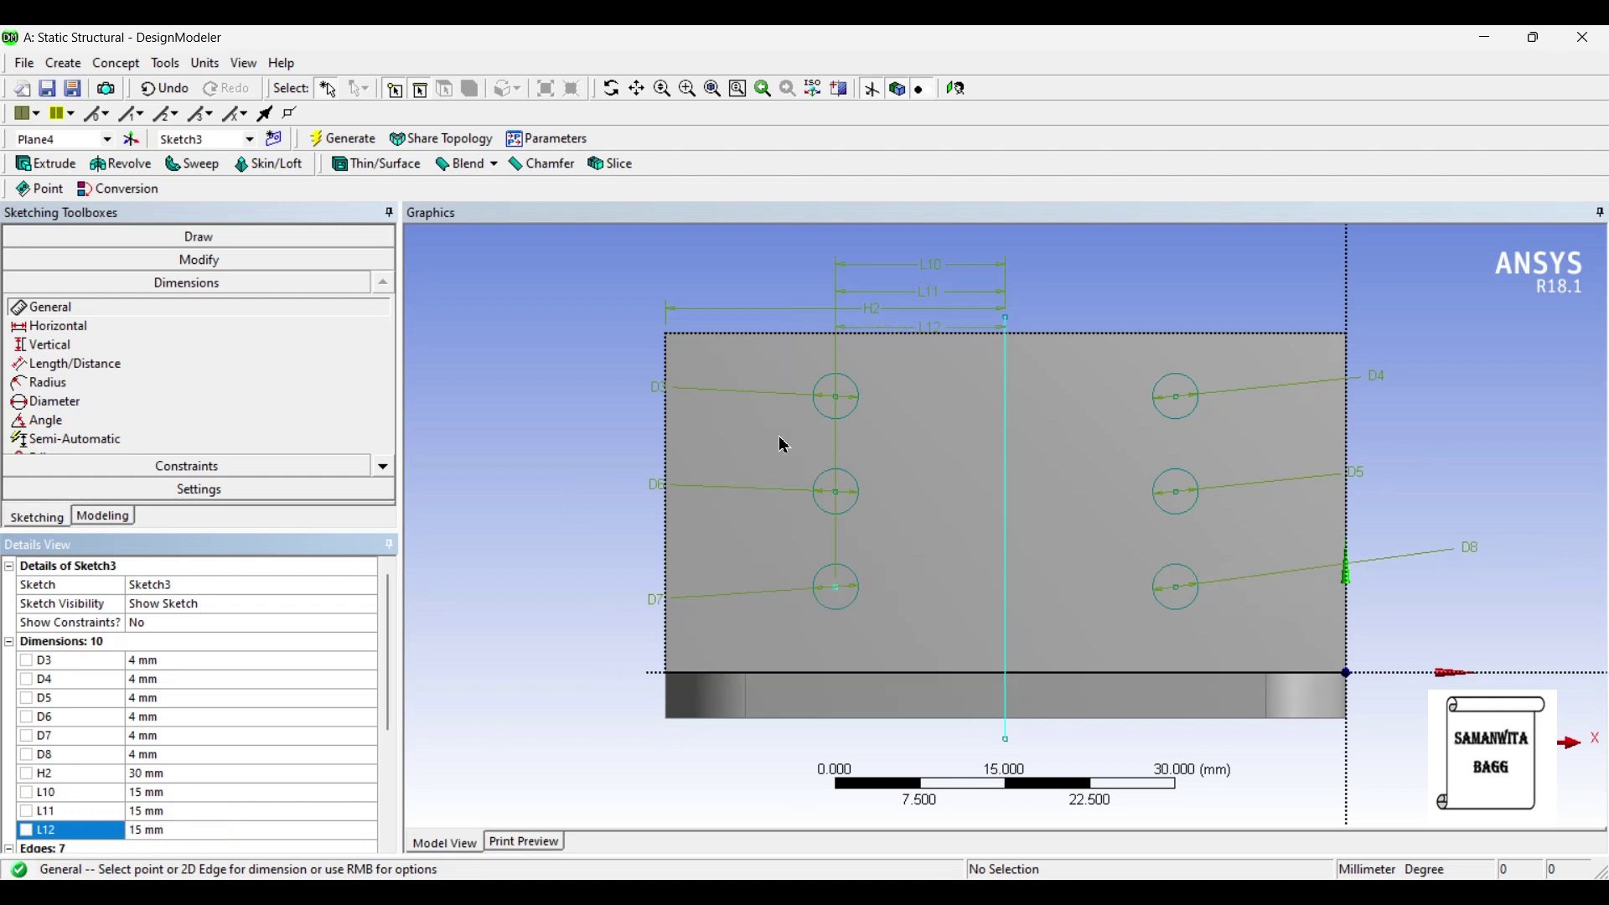
mouse_move(919, 611)
middle_mouse_down()
mouse_move(807, 467)
mouse_move(617, 453)
mouse_move(438, 549)
mouse_move(488, 619)
mouse_move(1131, 653)
mouse_move(945, 639)
mouse_move(901, 719)
mouse_move(1357, 586)
middle_mouse_up()
Step: Create Extrude3 from Sketch3, reversed with Cut Material, cutting the six holes through the base
middle_click_drag(1253, 575, 1402, 592)
mouse_move(997, 520)
middle_mouse_down()
mouse_move(927, 550)
mouse_move(919, 574)
mouse_move(913, 550)
middle_mouse_up()
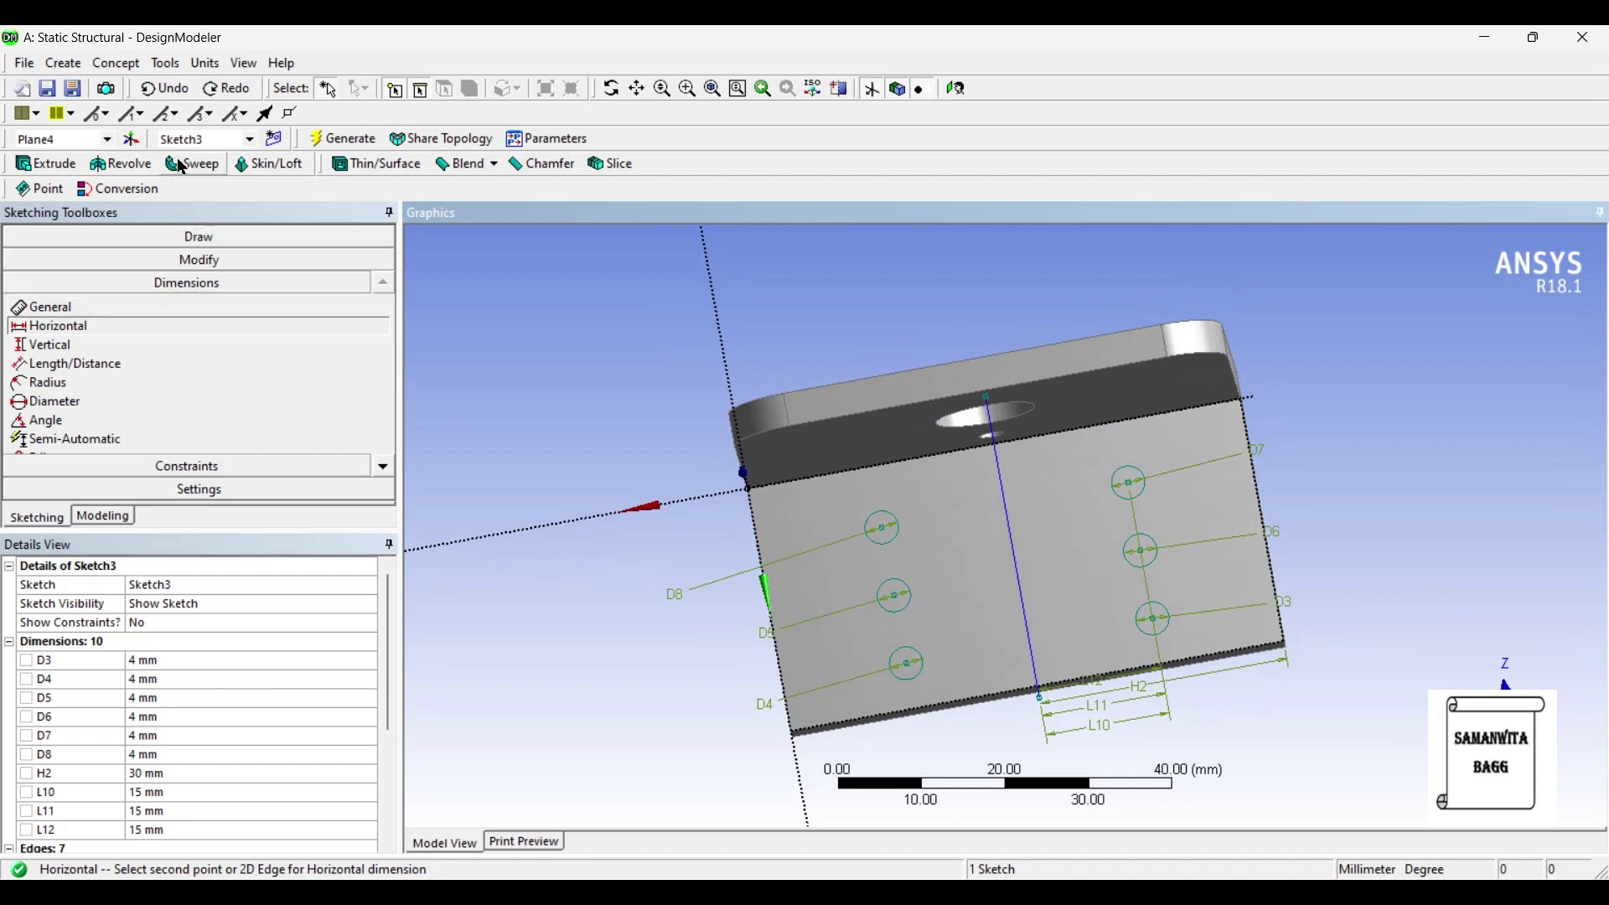
left_click(74, 175)
middle_click_drag(928, 534, 970, 427)
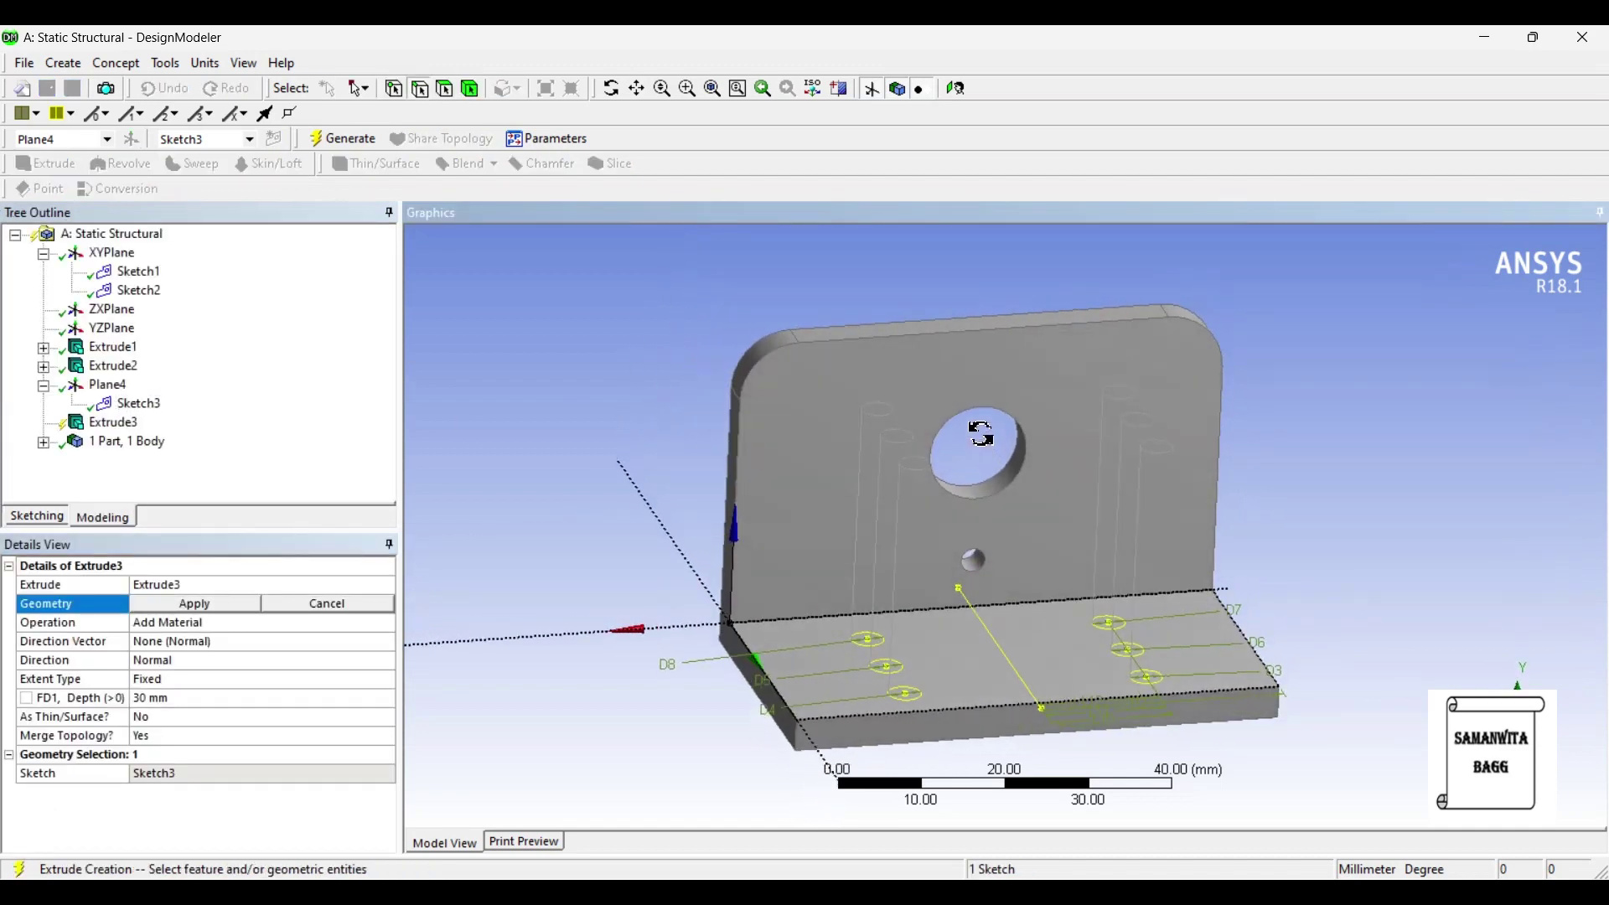
left_click(194, 604)
left_click(195, 666)
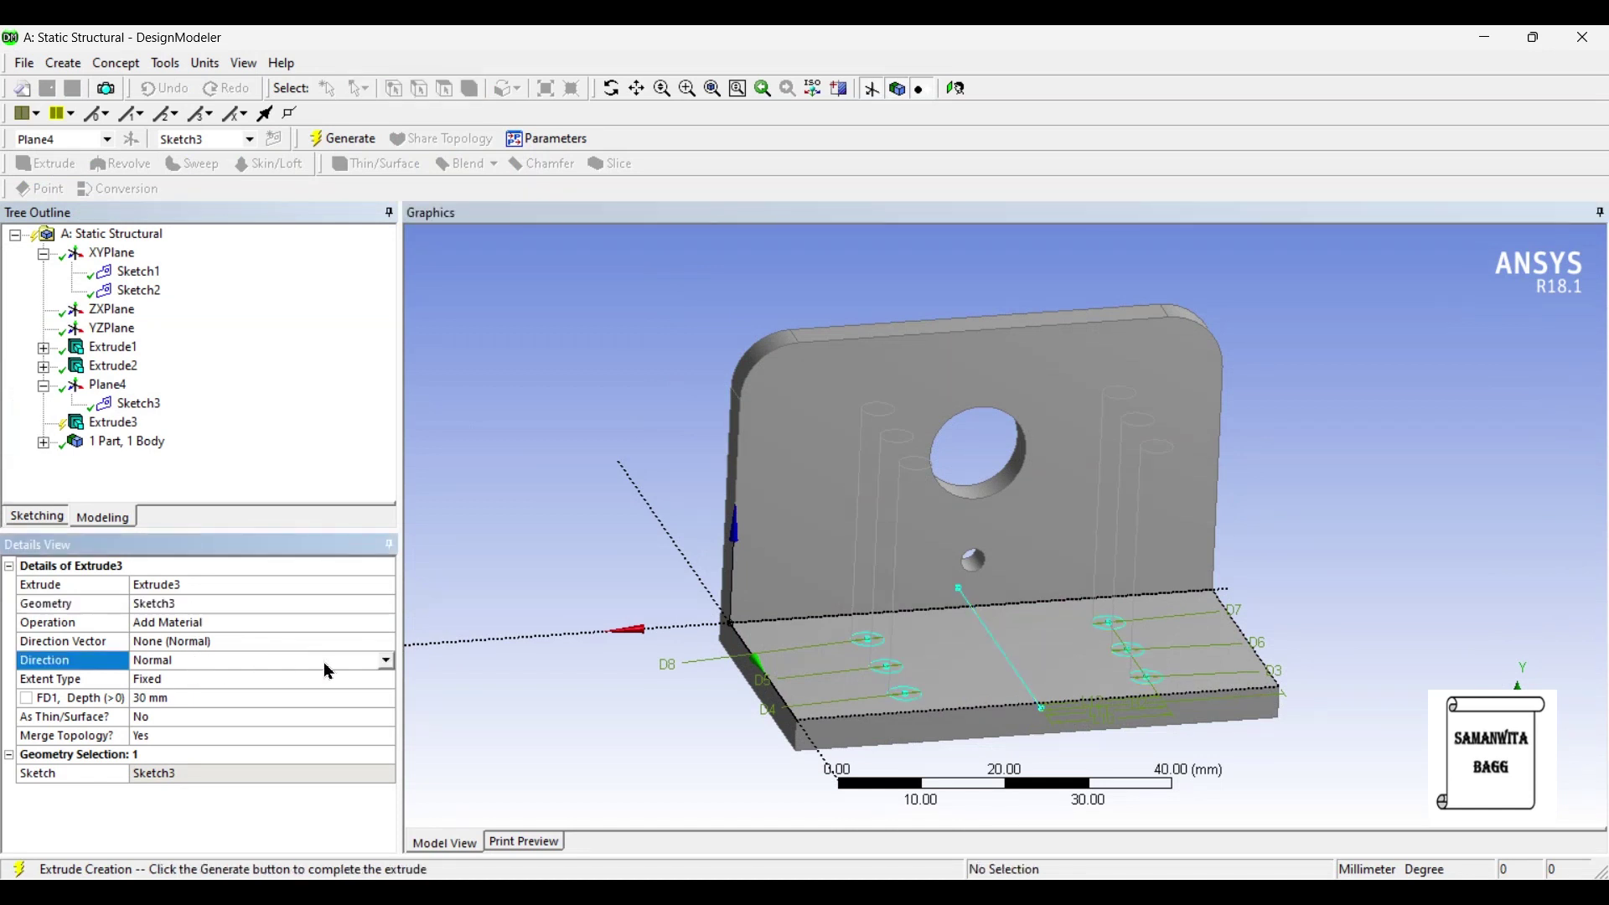
left_click(386, 661)
left_click(214, 693)
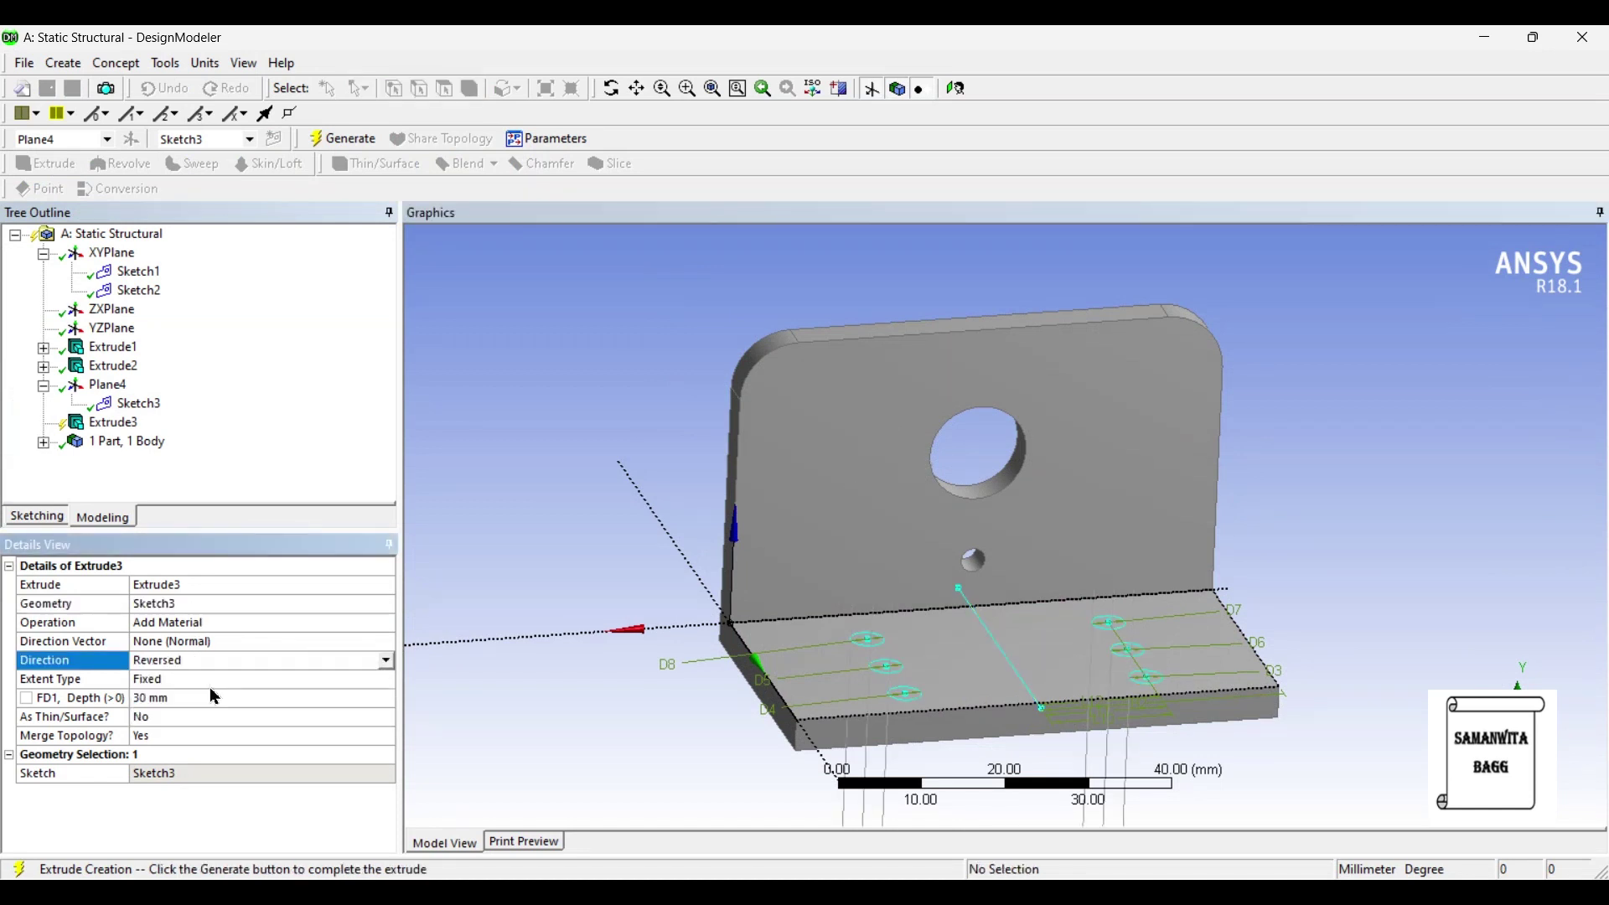
left_click(208, 628)
left_click(388, 628)
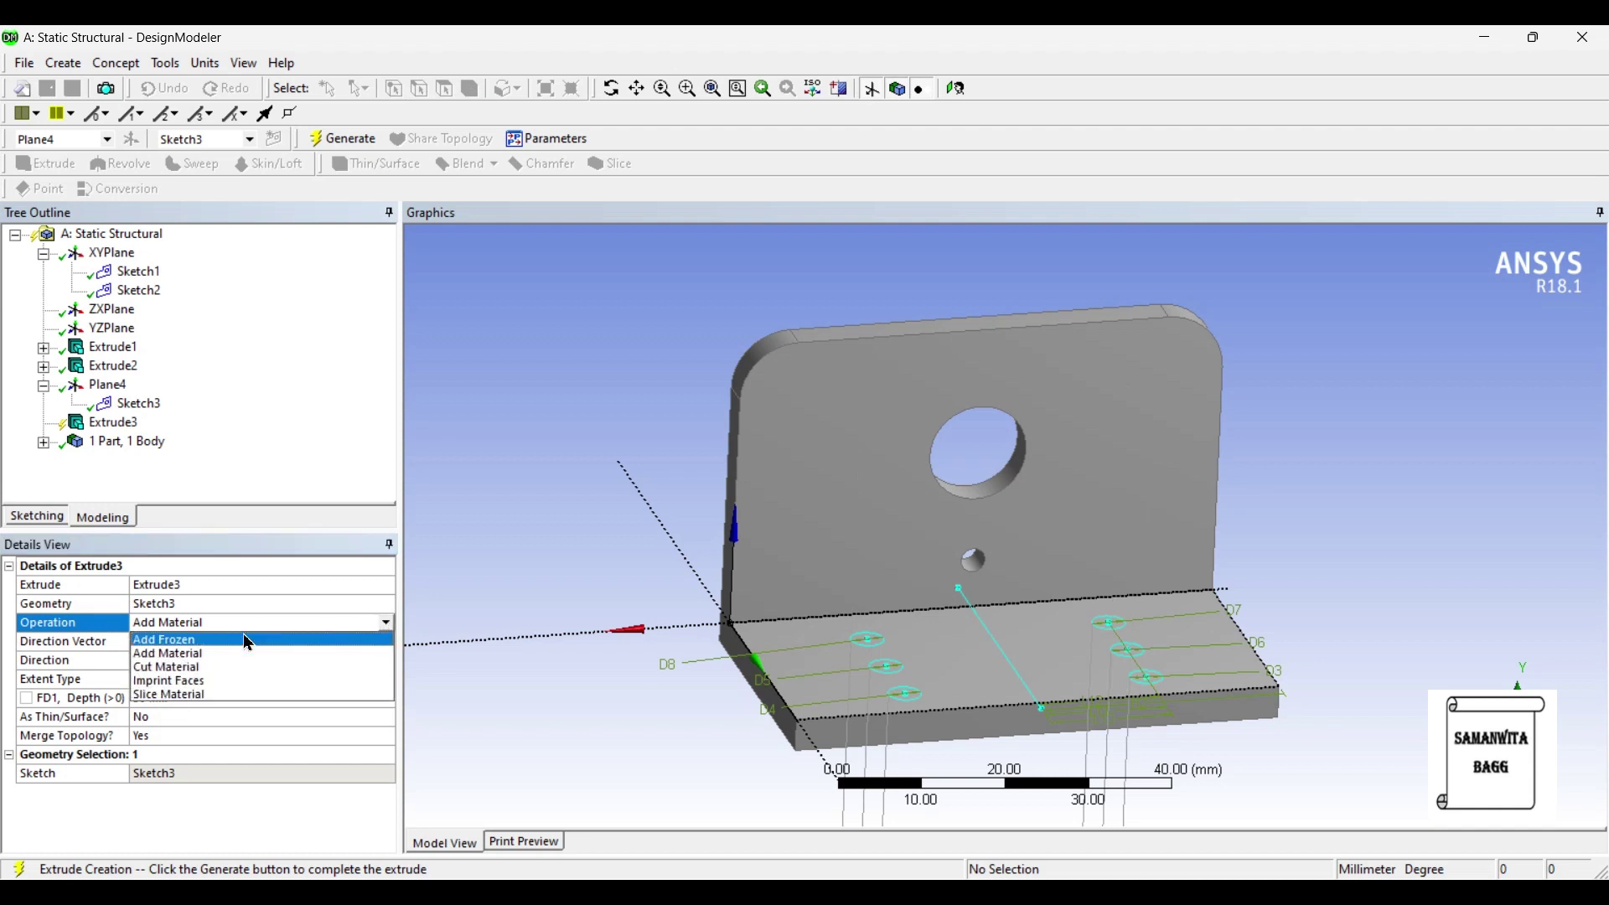
left_click(223, 668)
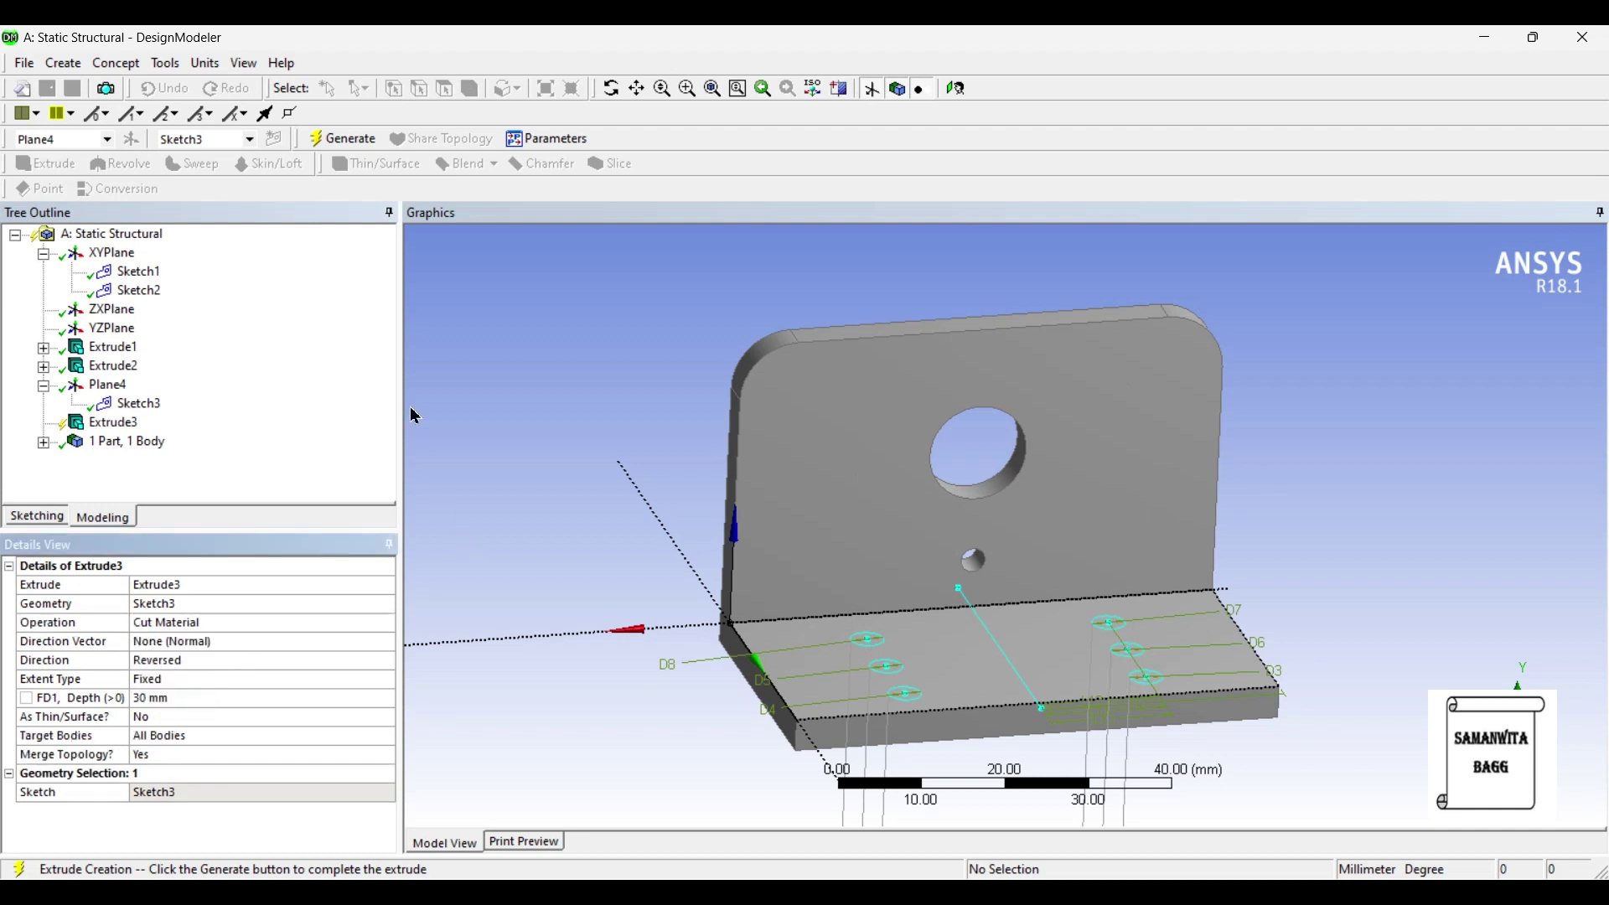
left_click(343, 138)
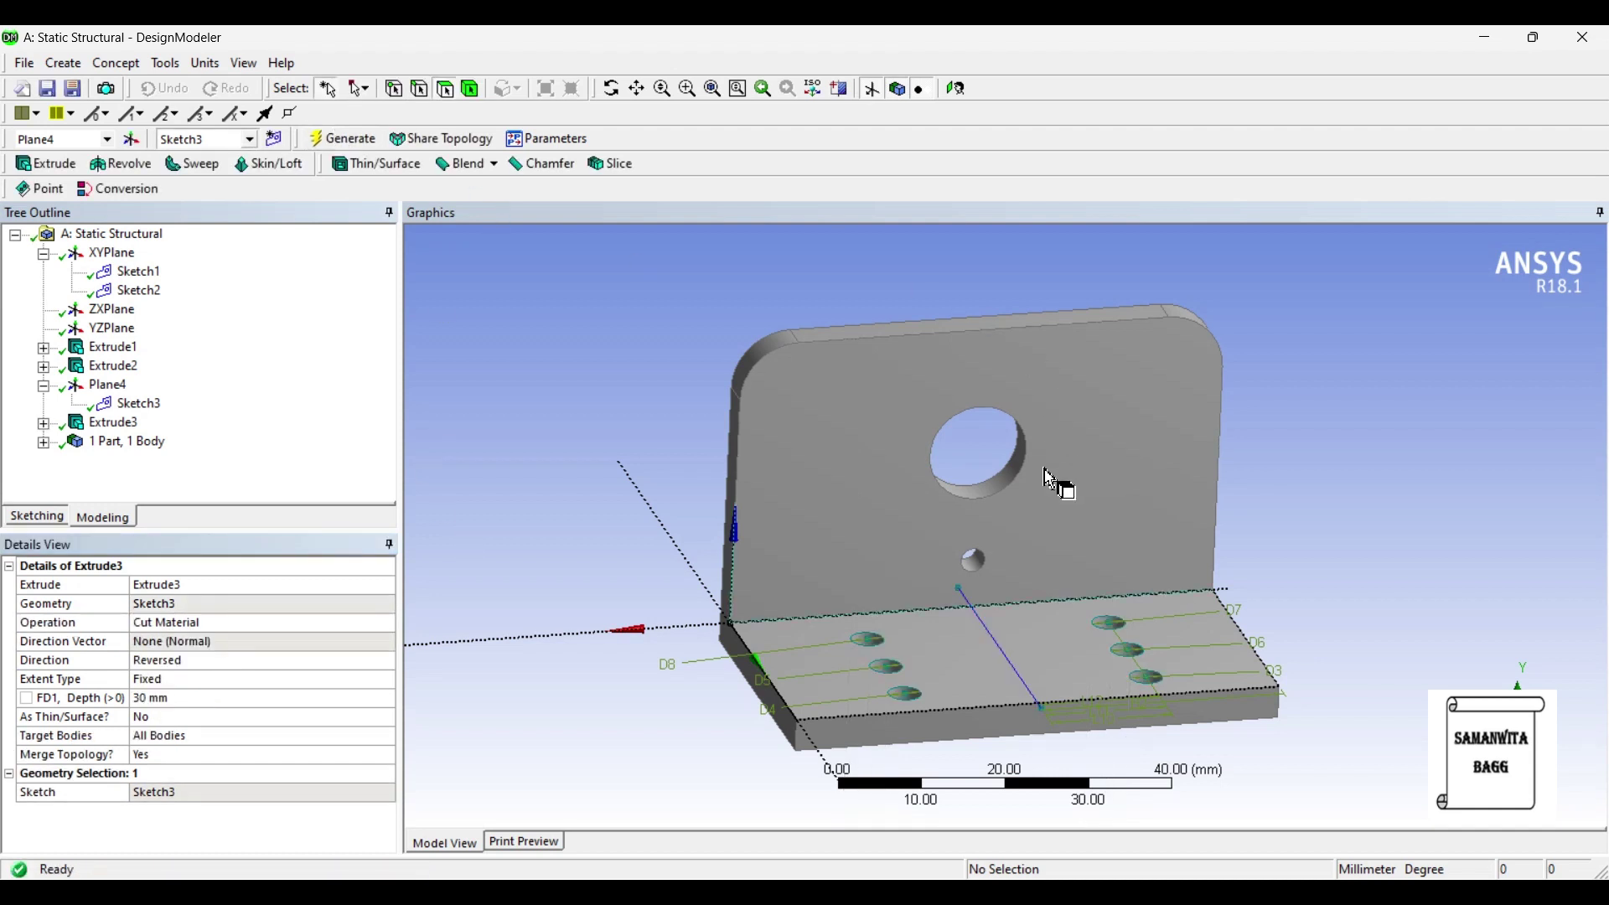
middle_click_drag(1059, 477, 987, 551)
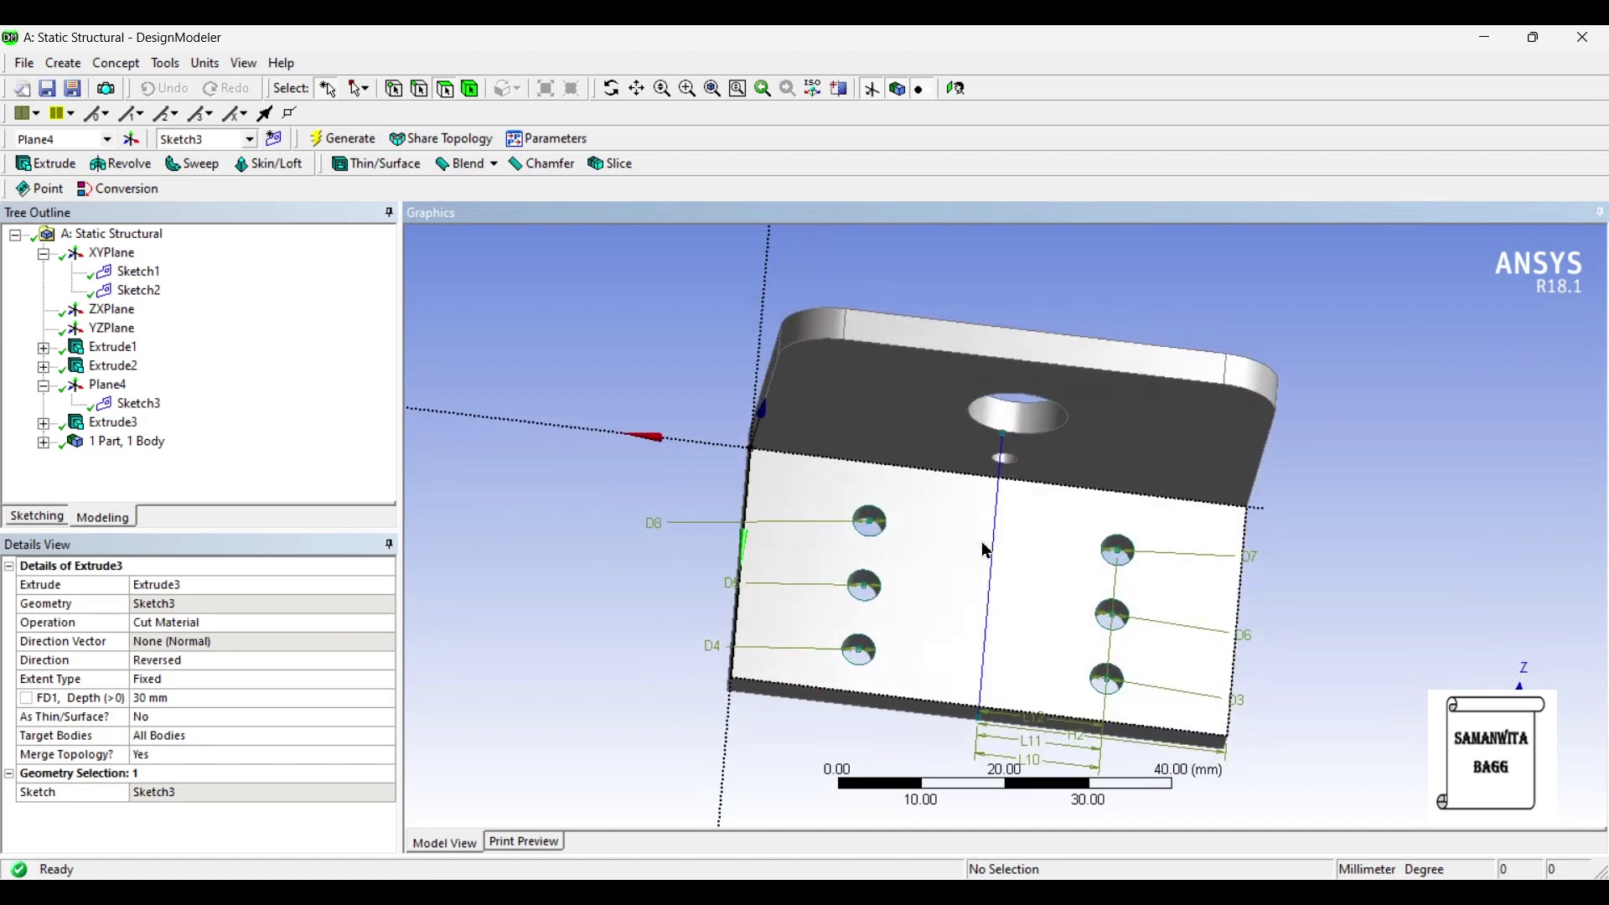
Step: Tilt the bracket to view the six 4 mm holes cut through its leg
middle_click_drag(986, 550, 1057, 479)
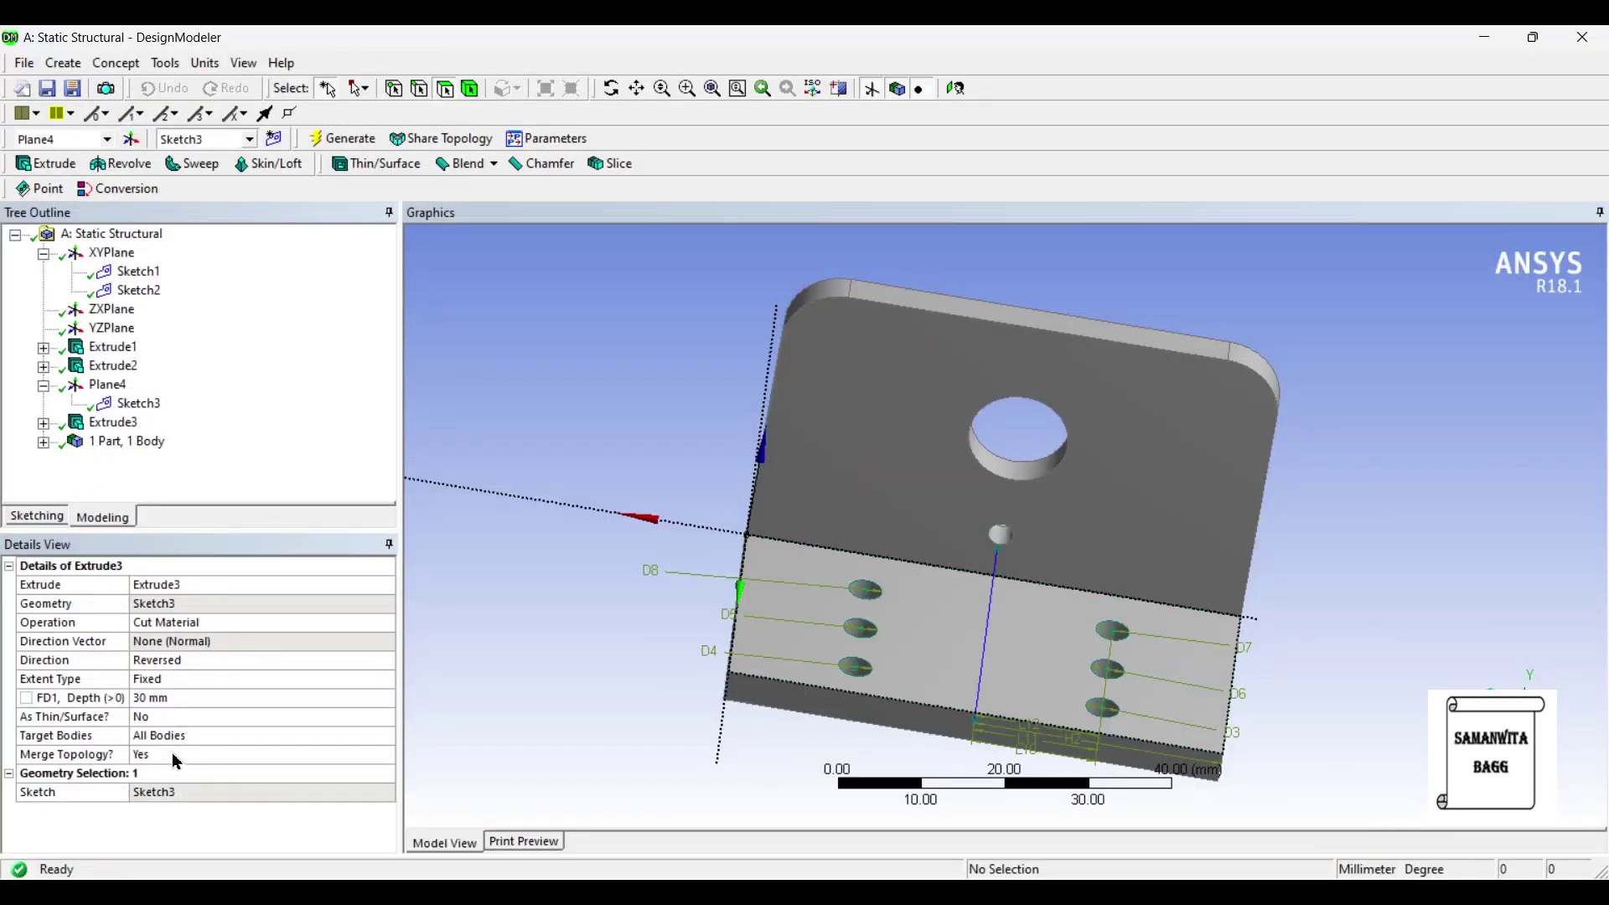
Step: Select Sketch3, view its plane face-on, and change L10, L11 and L12 to 24 mm
left_click(134, 404)
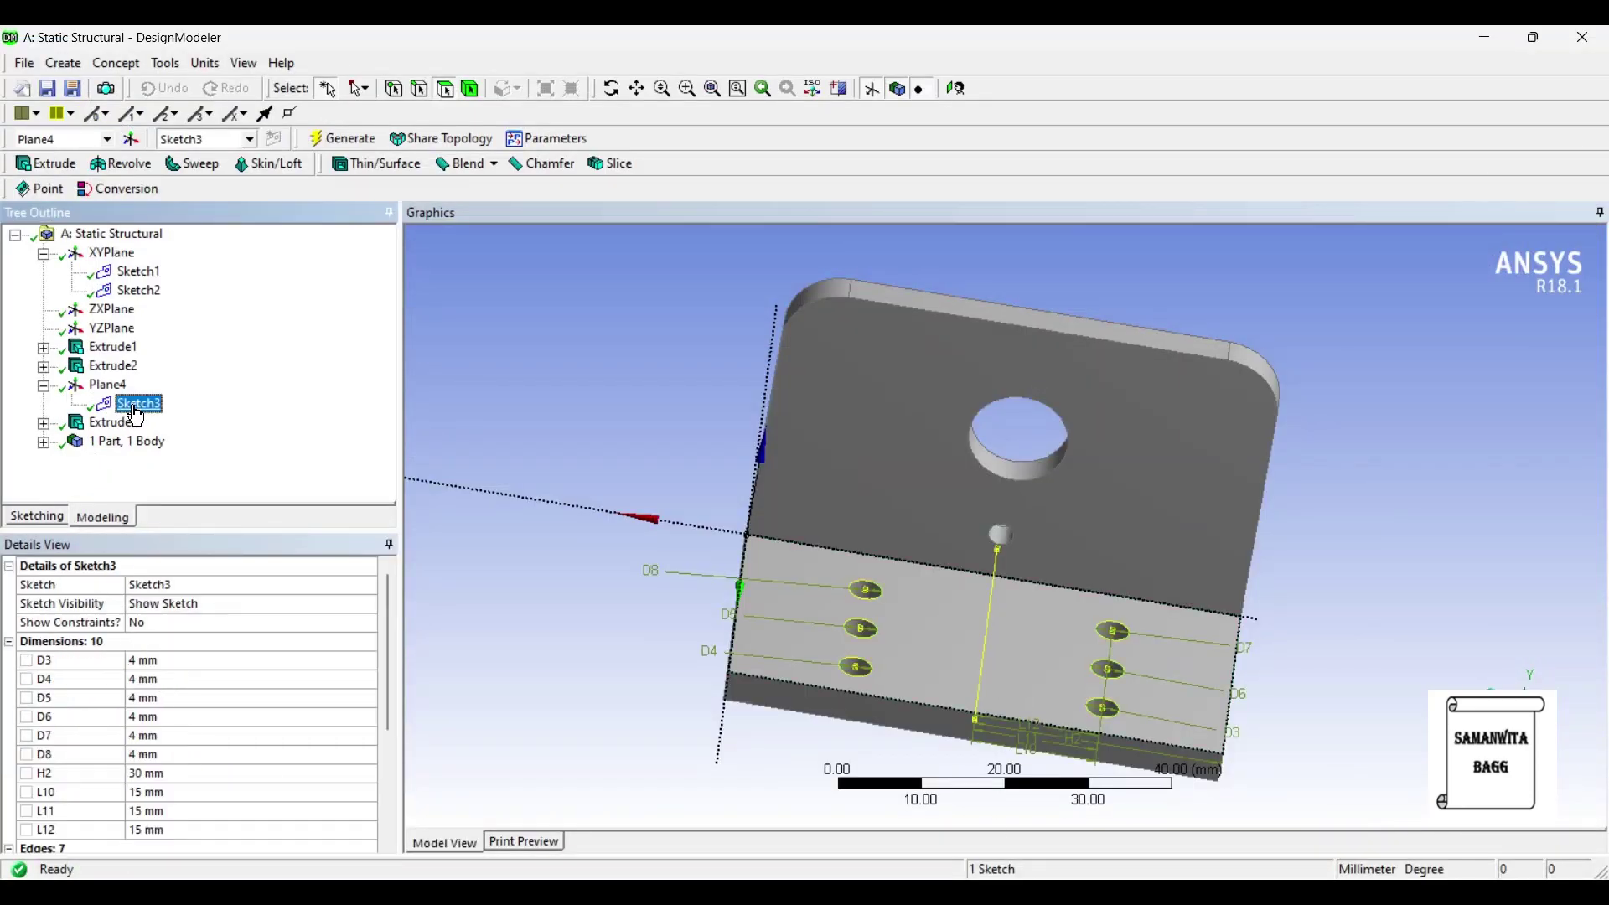
left_click(872, 89)
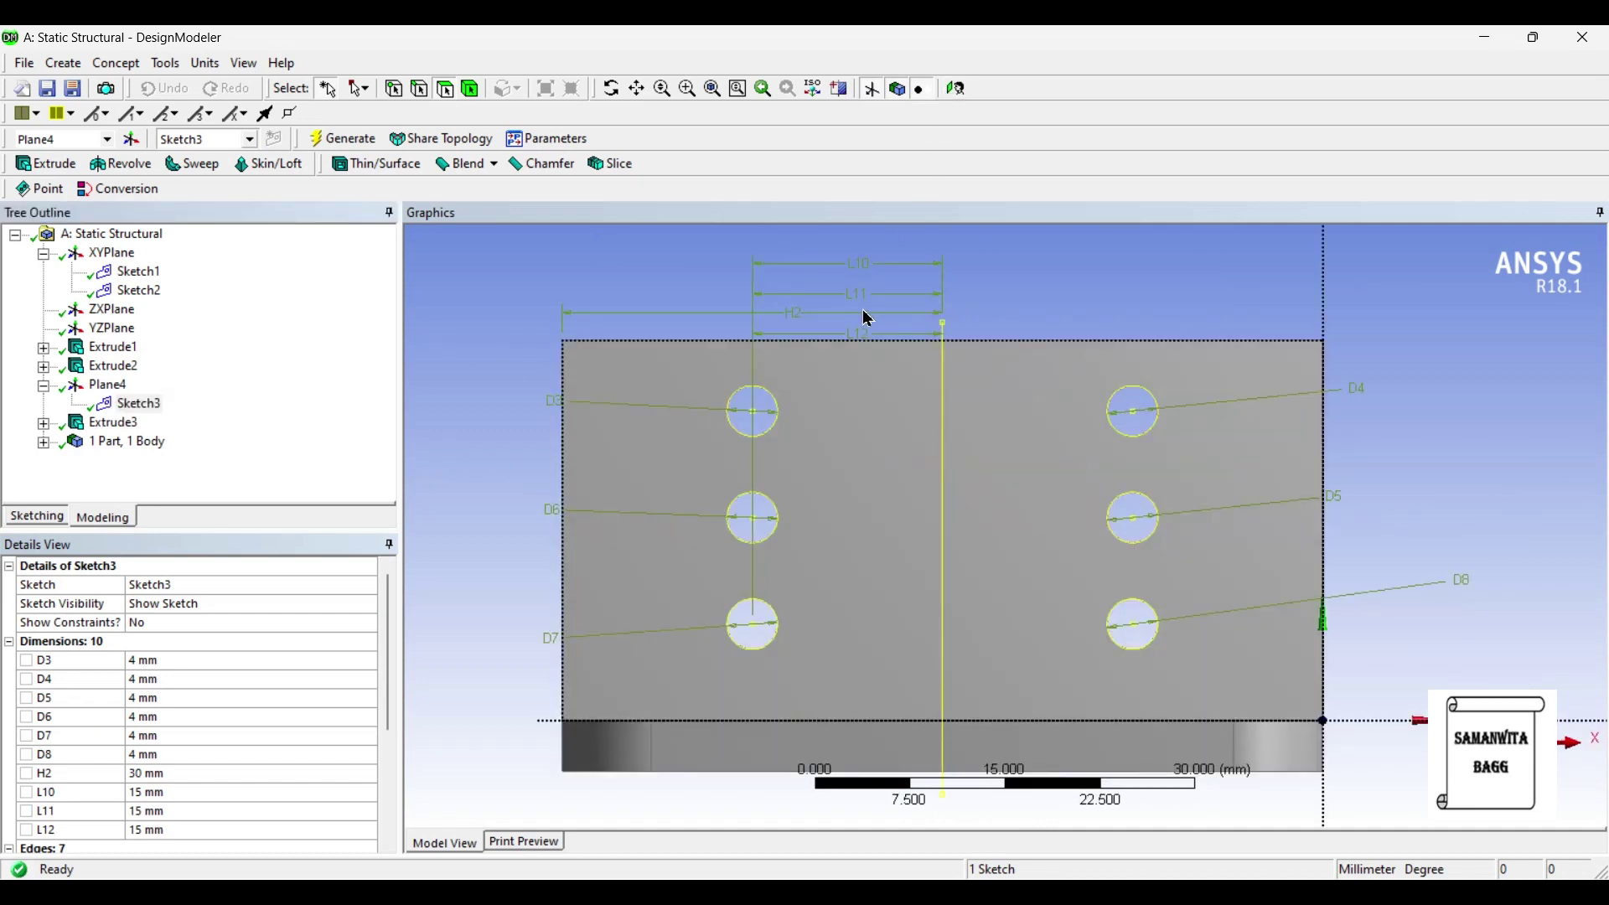
left_click(175, 794)
key("Return")
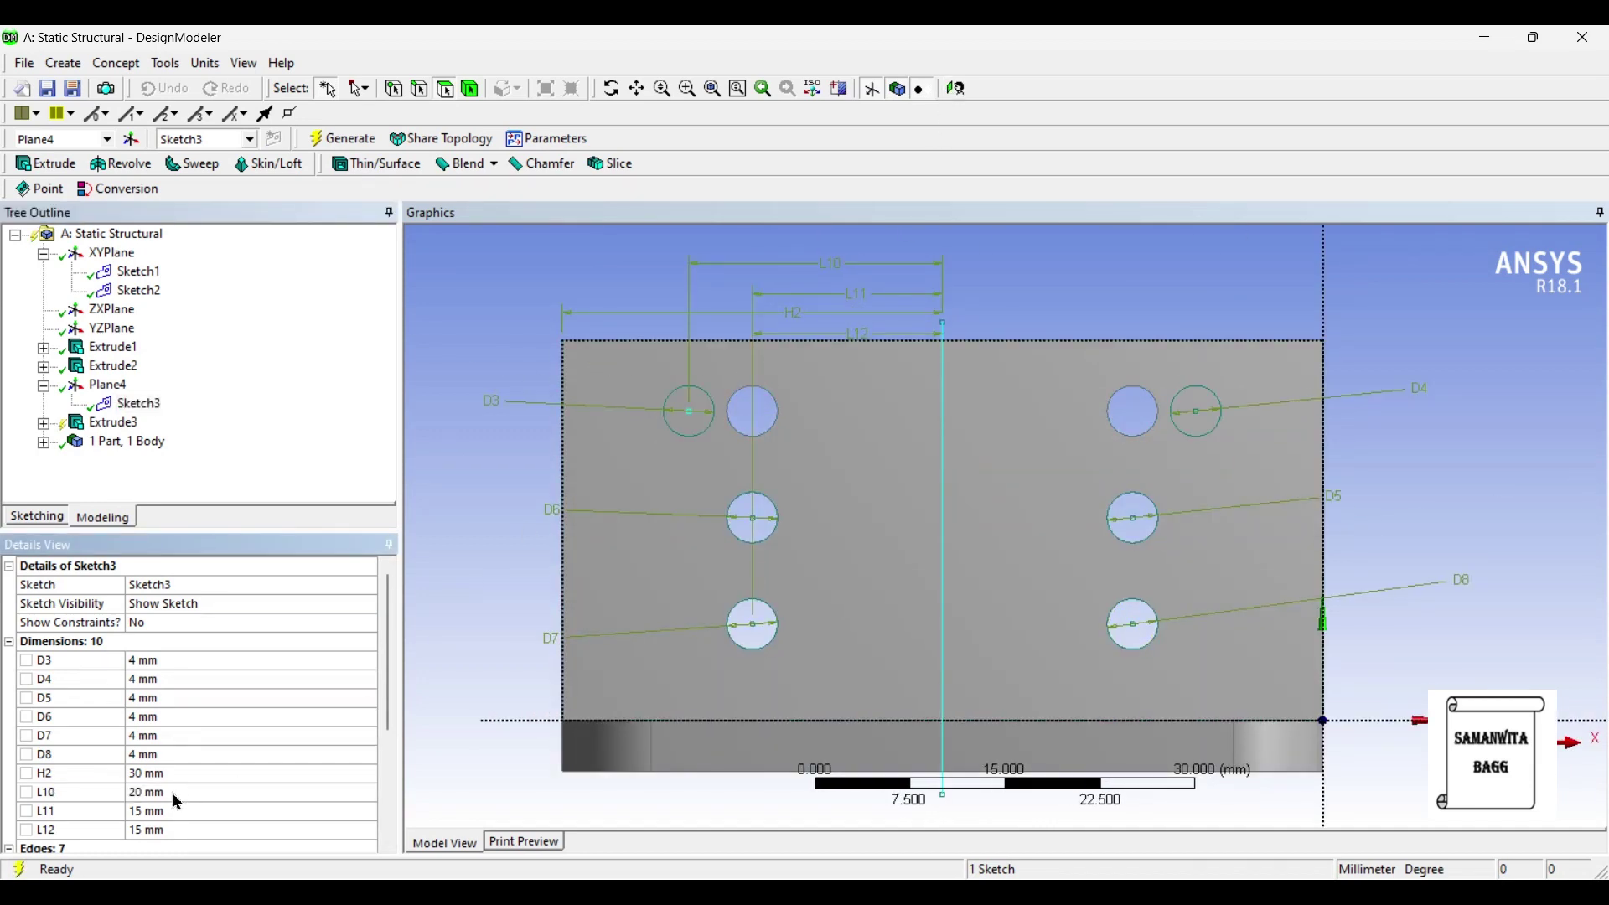
left_click(164, 810)
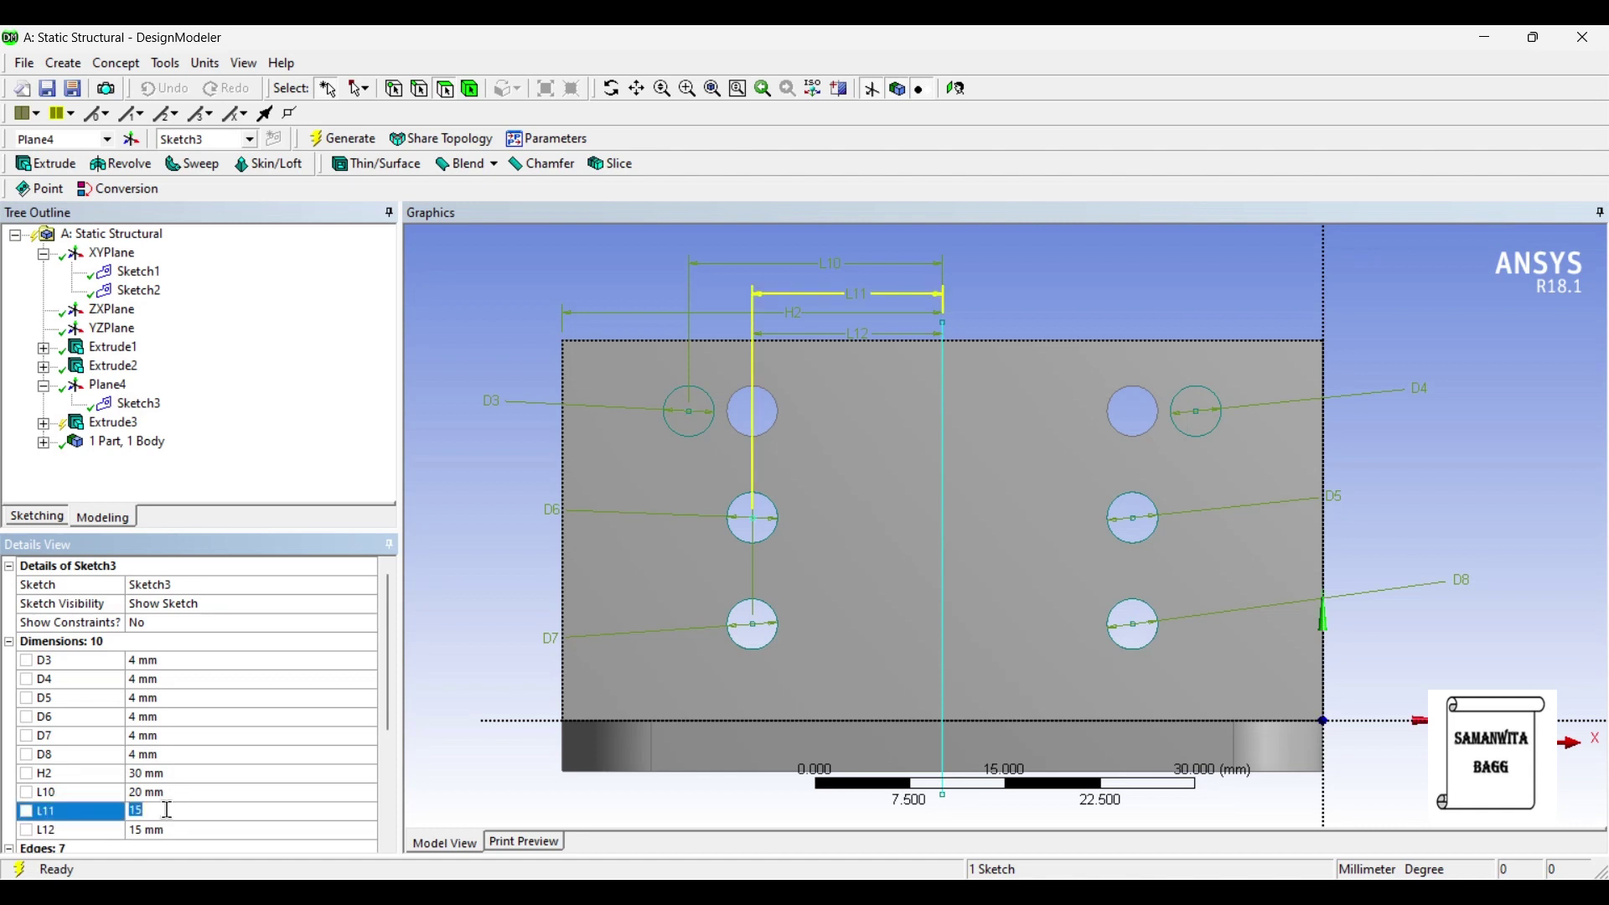
left_click(178, 793)
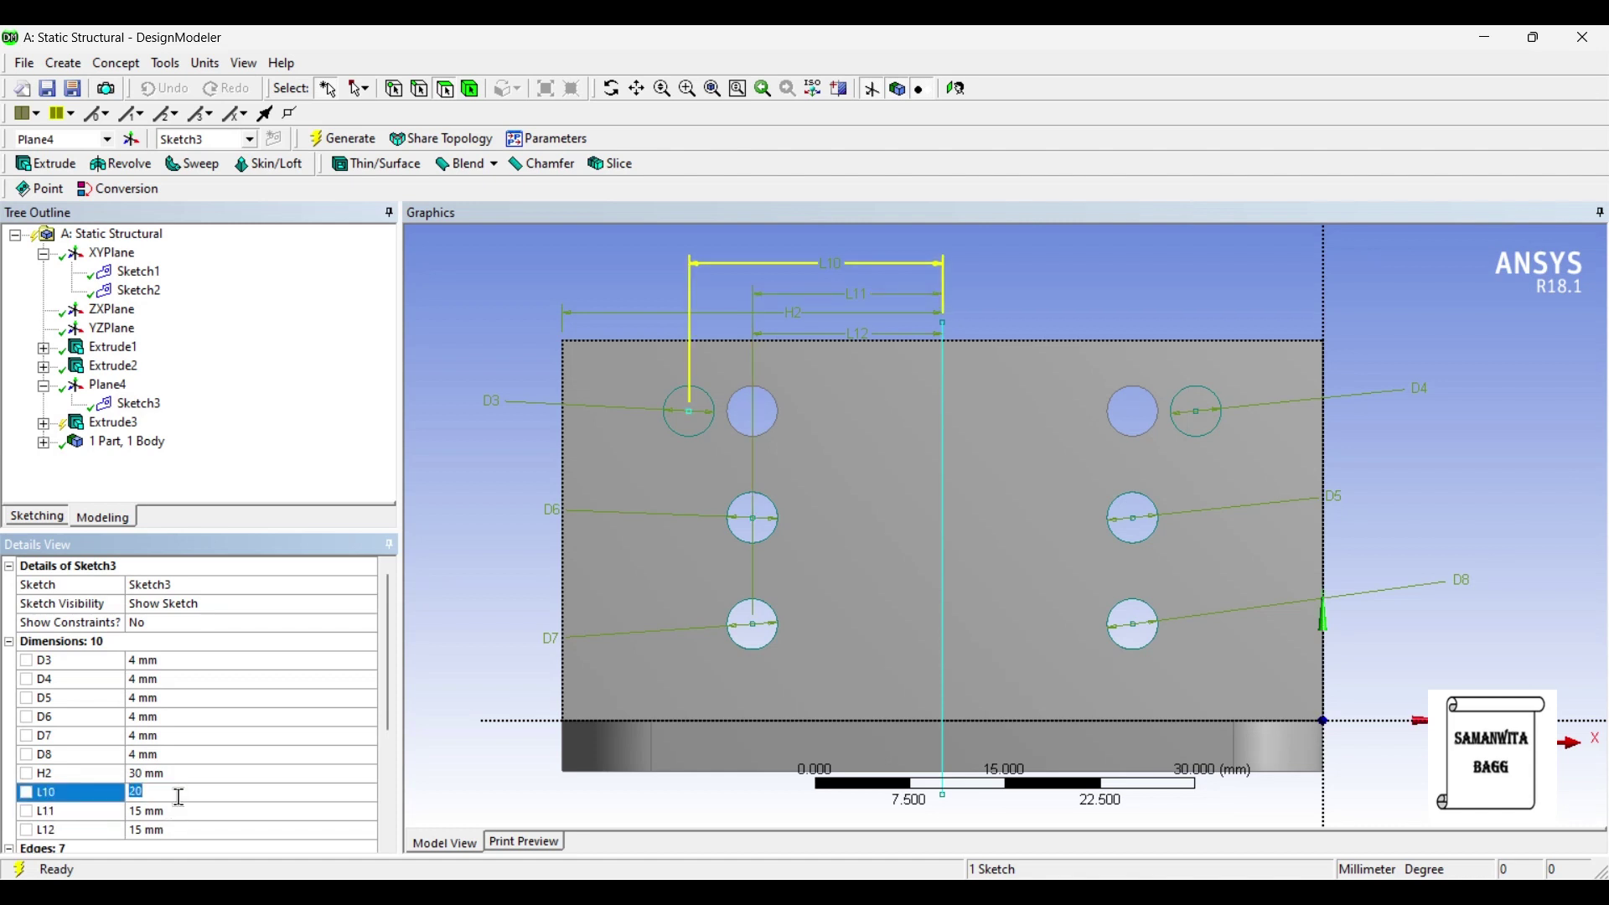
key("Return")
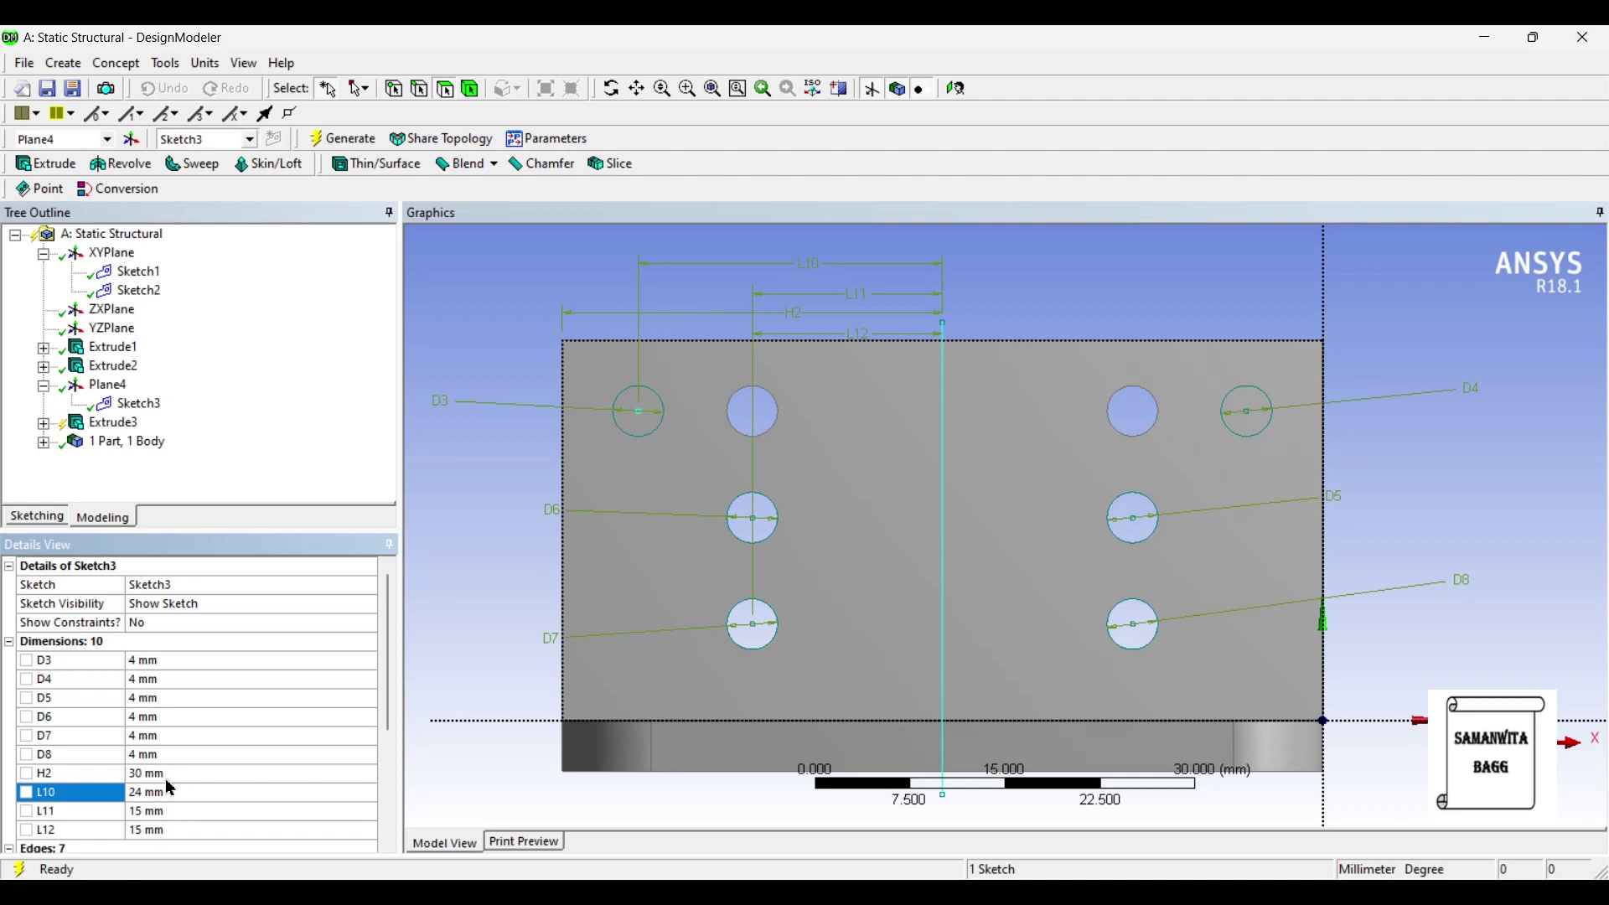
left_click(171, 812)
type("2")
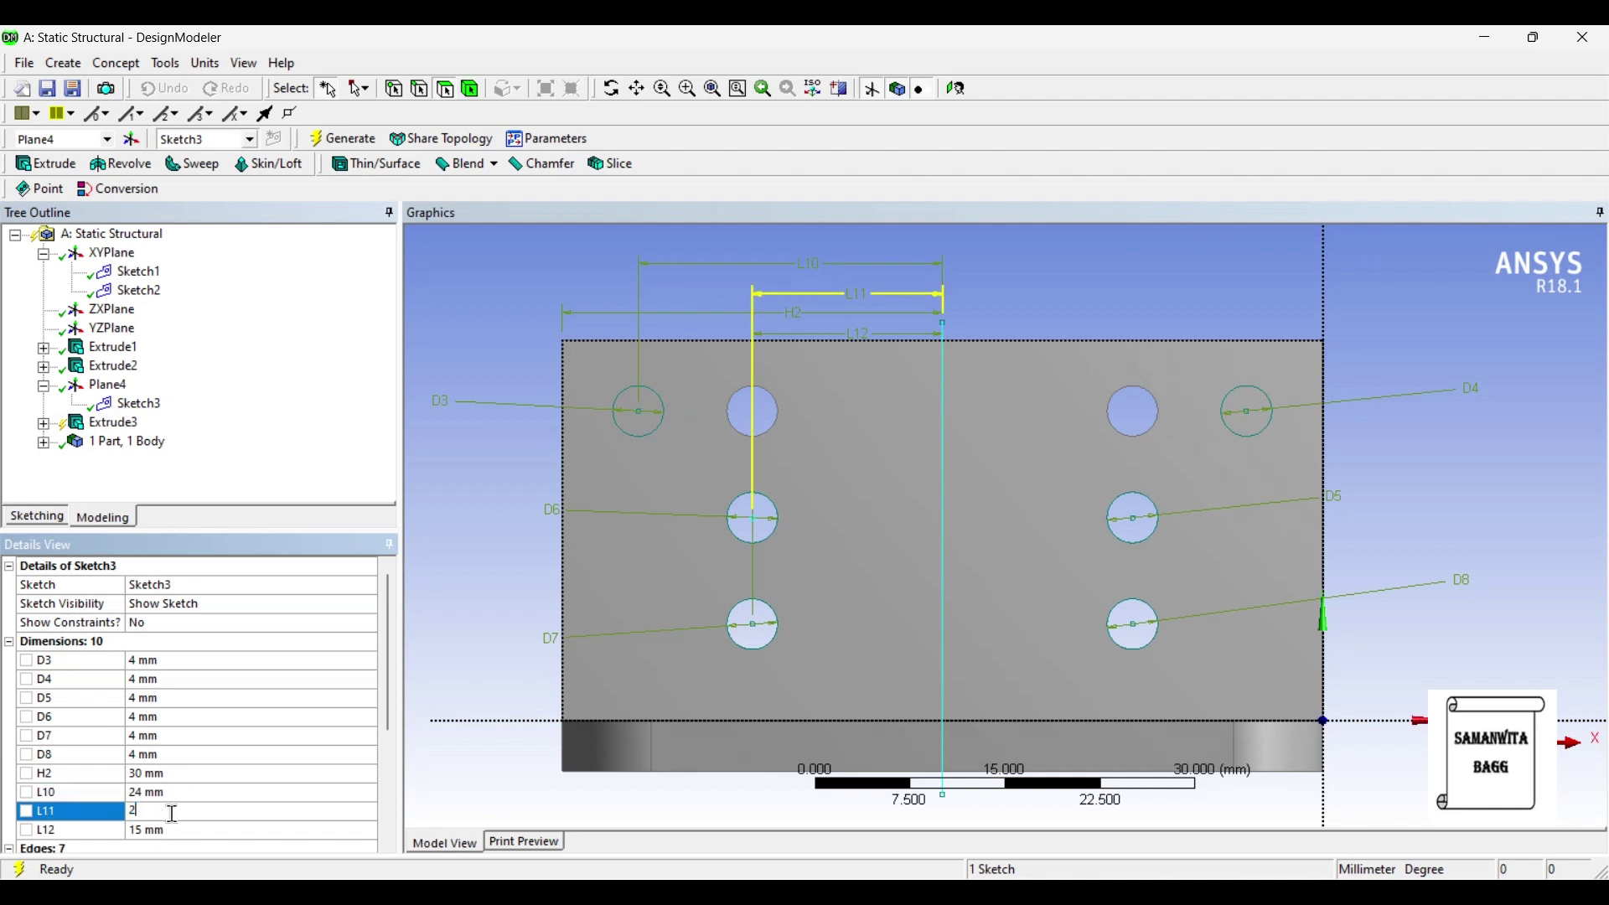
type("4")
key("Return")
left_click(154, 834)
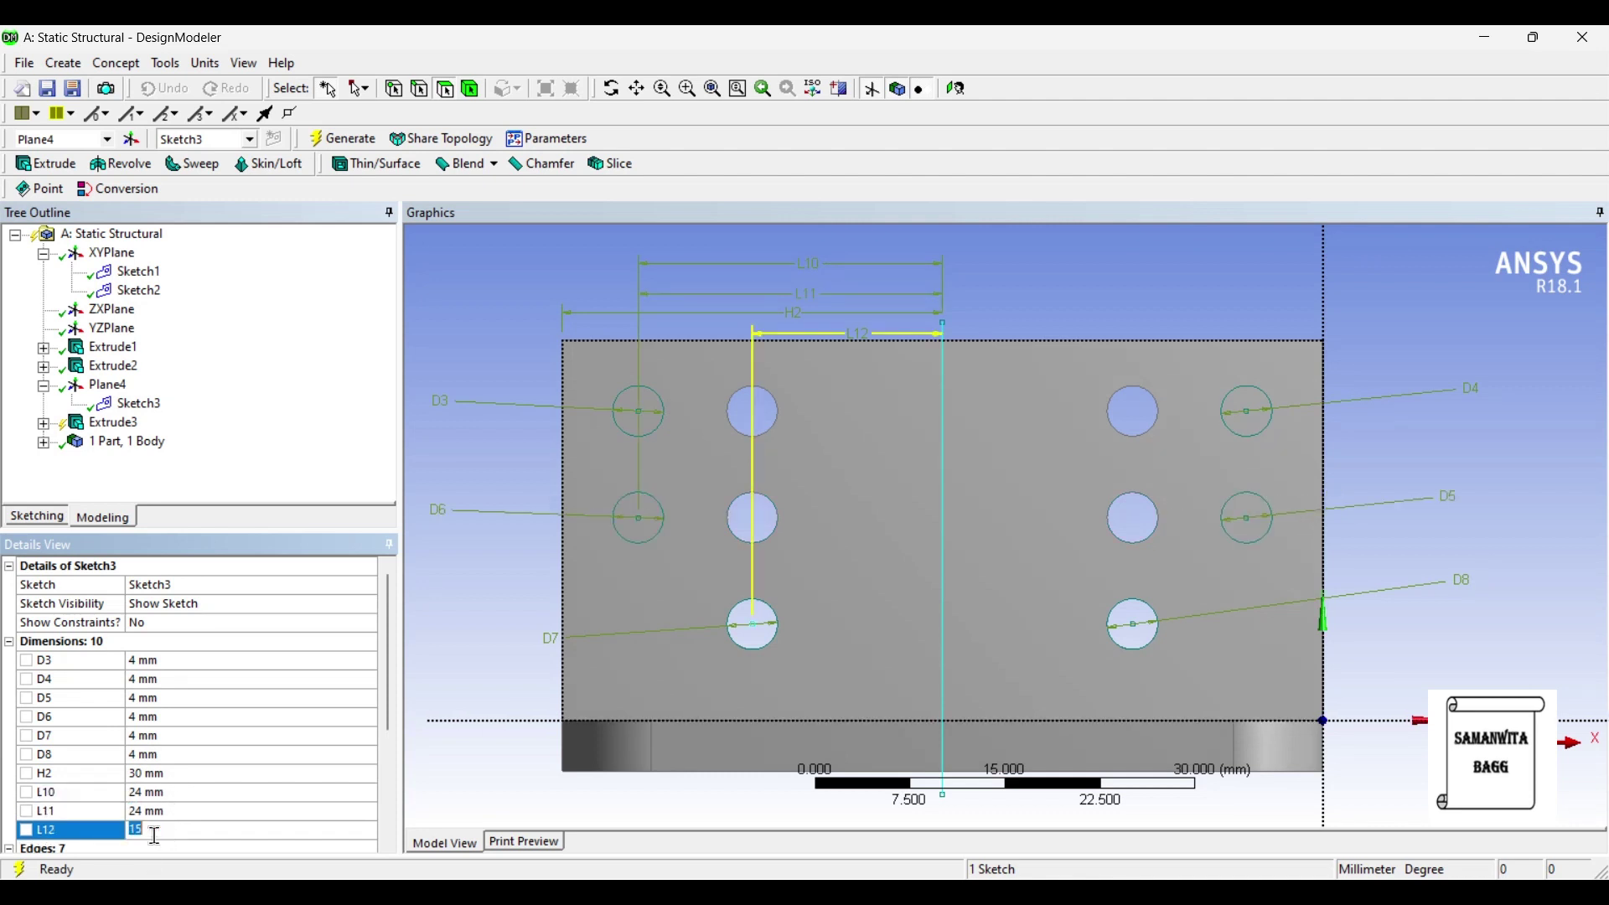
type("24")
key("Return")
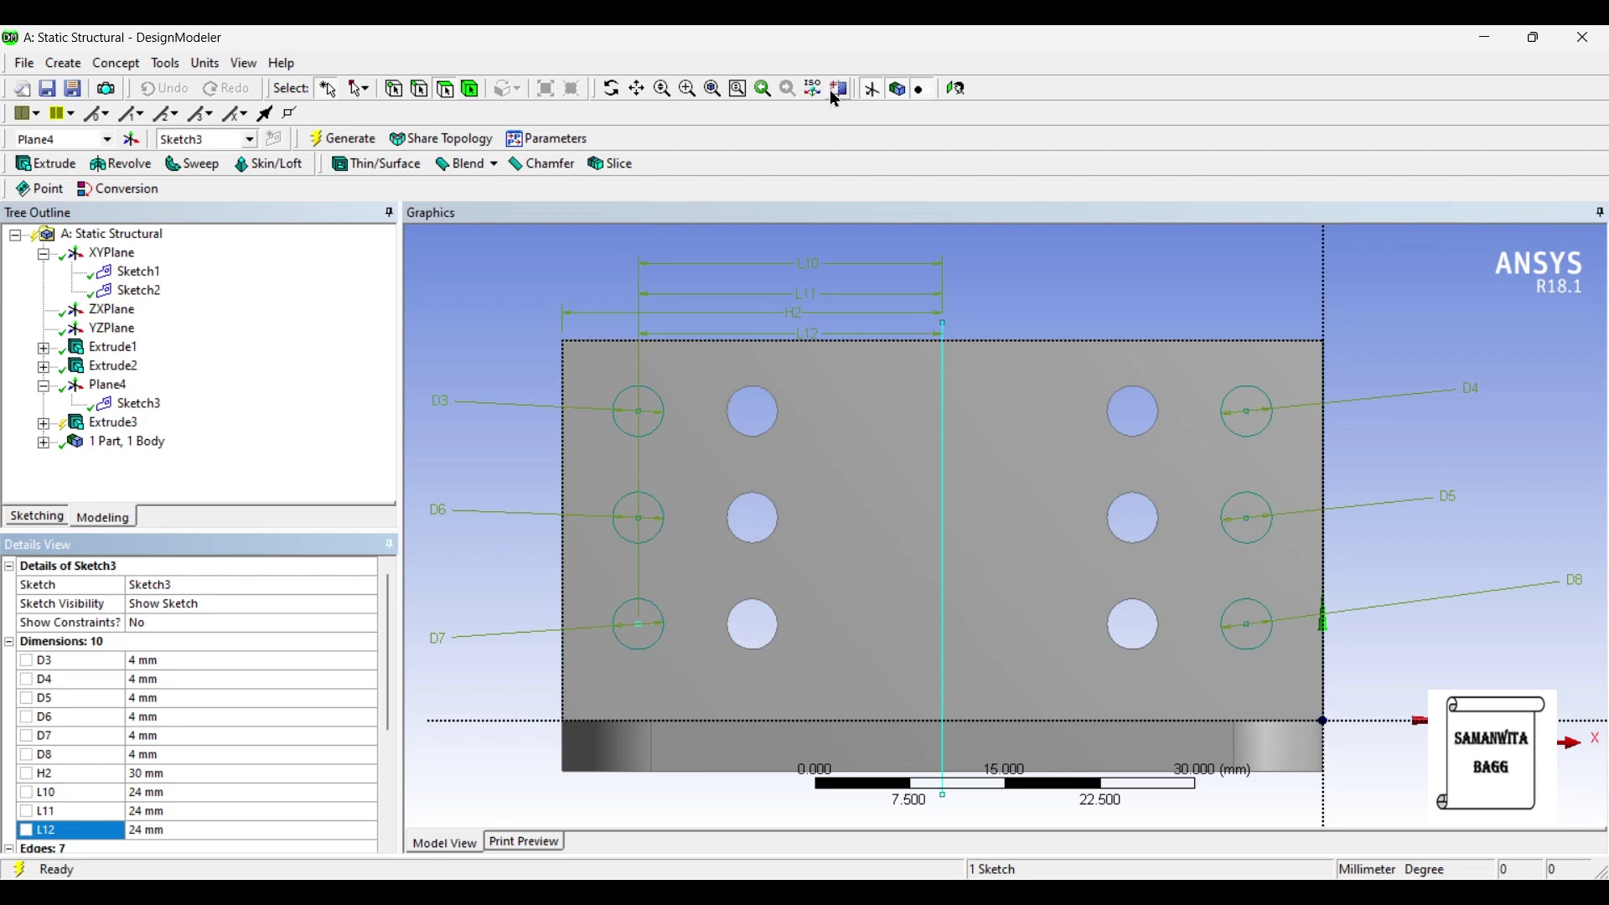
left_click(796, 649)
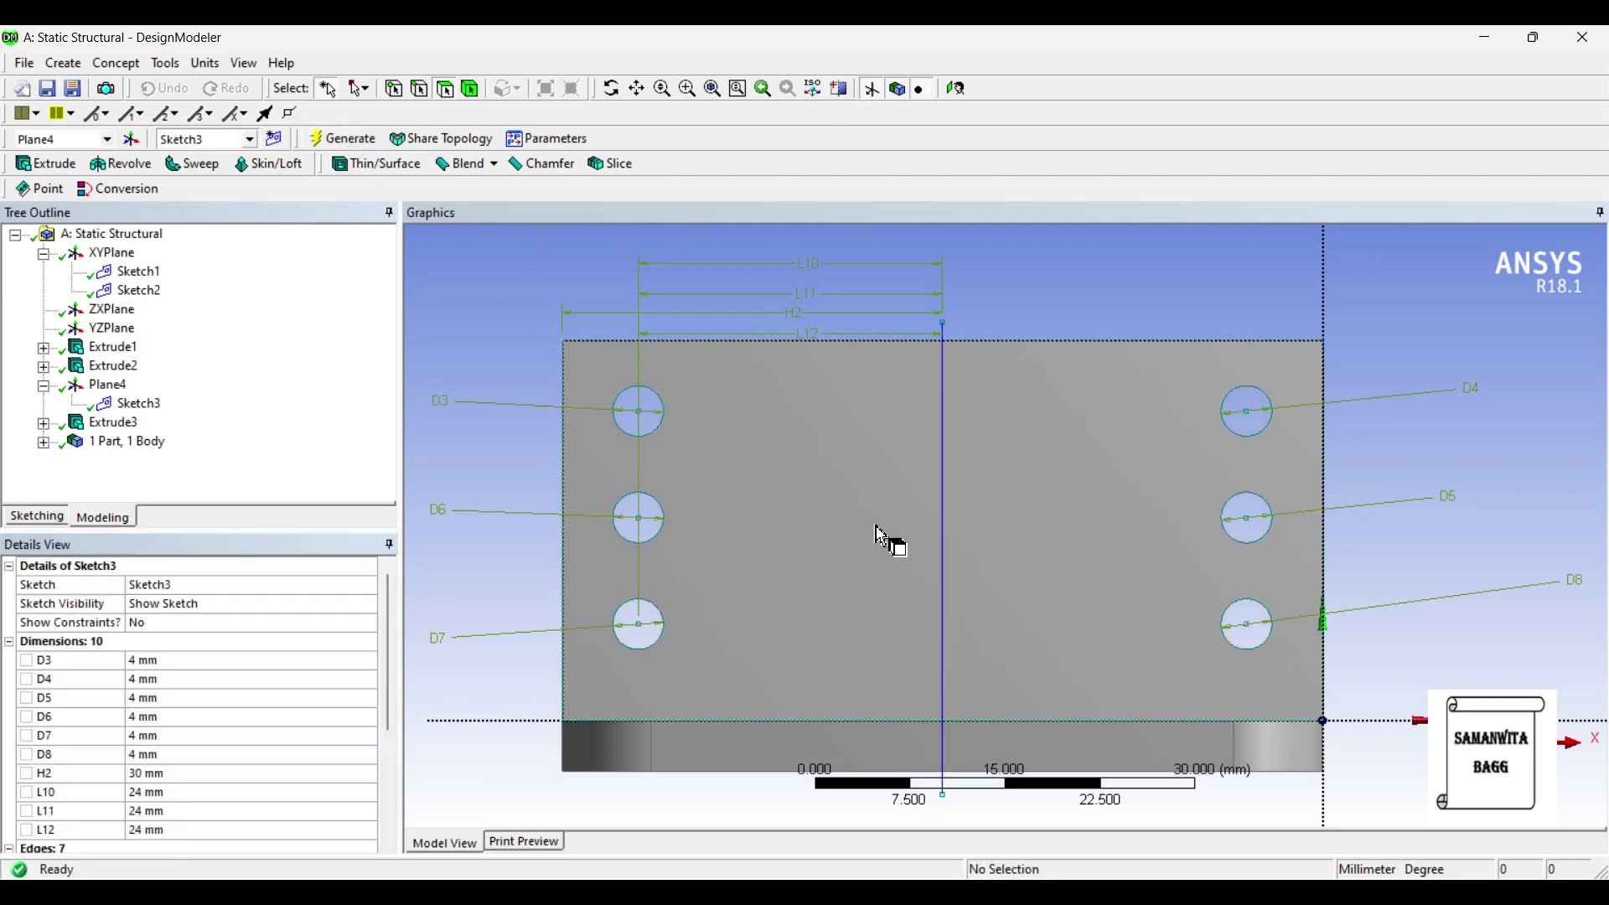
middle_click_drag(889, 540, 1023, 575)
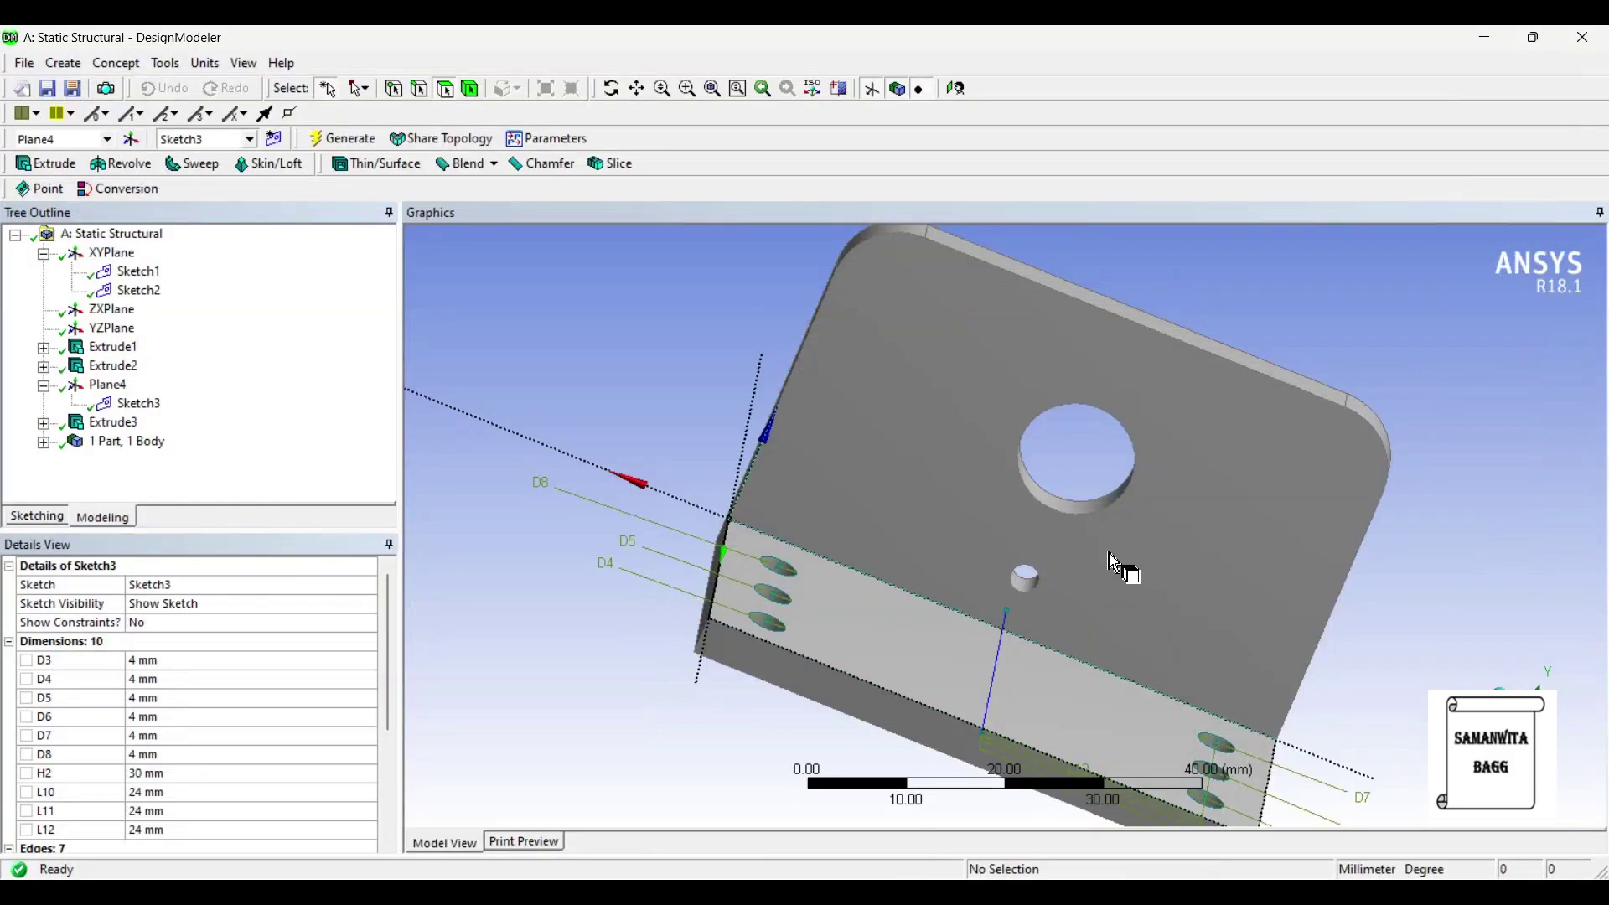
Step: Close DesignModeler and launch Mechanical from the Model cell (A4)
left_click(1583, 43)
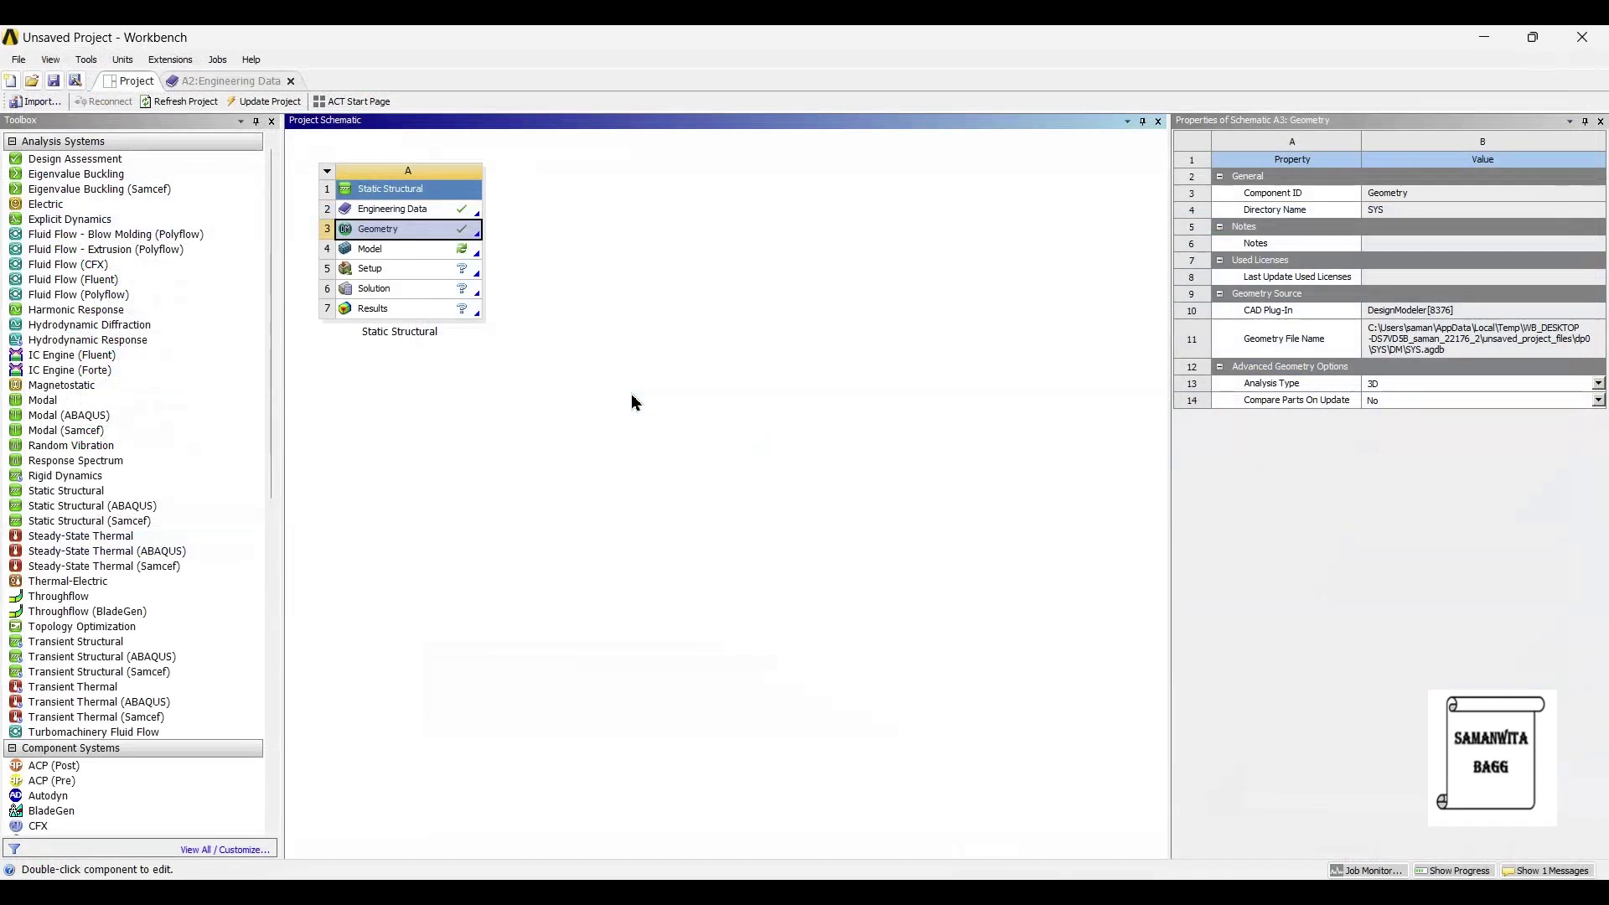
double_click(404, 249)
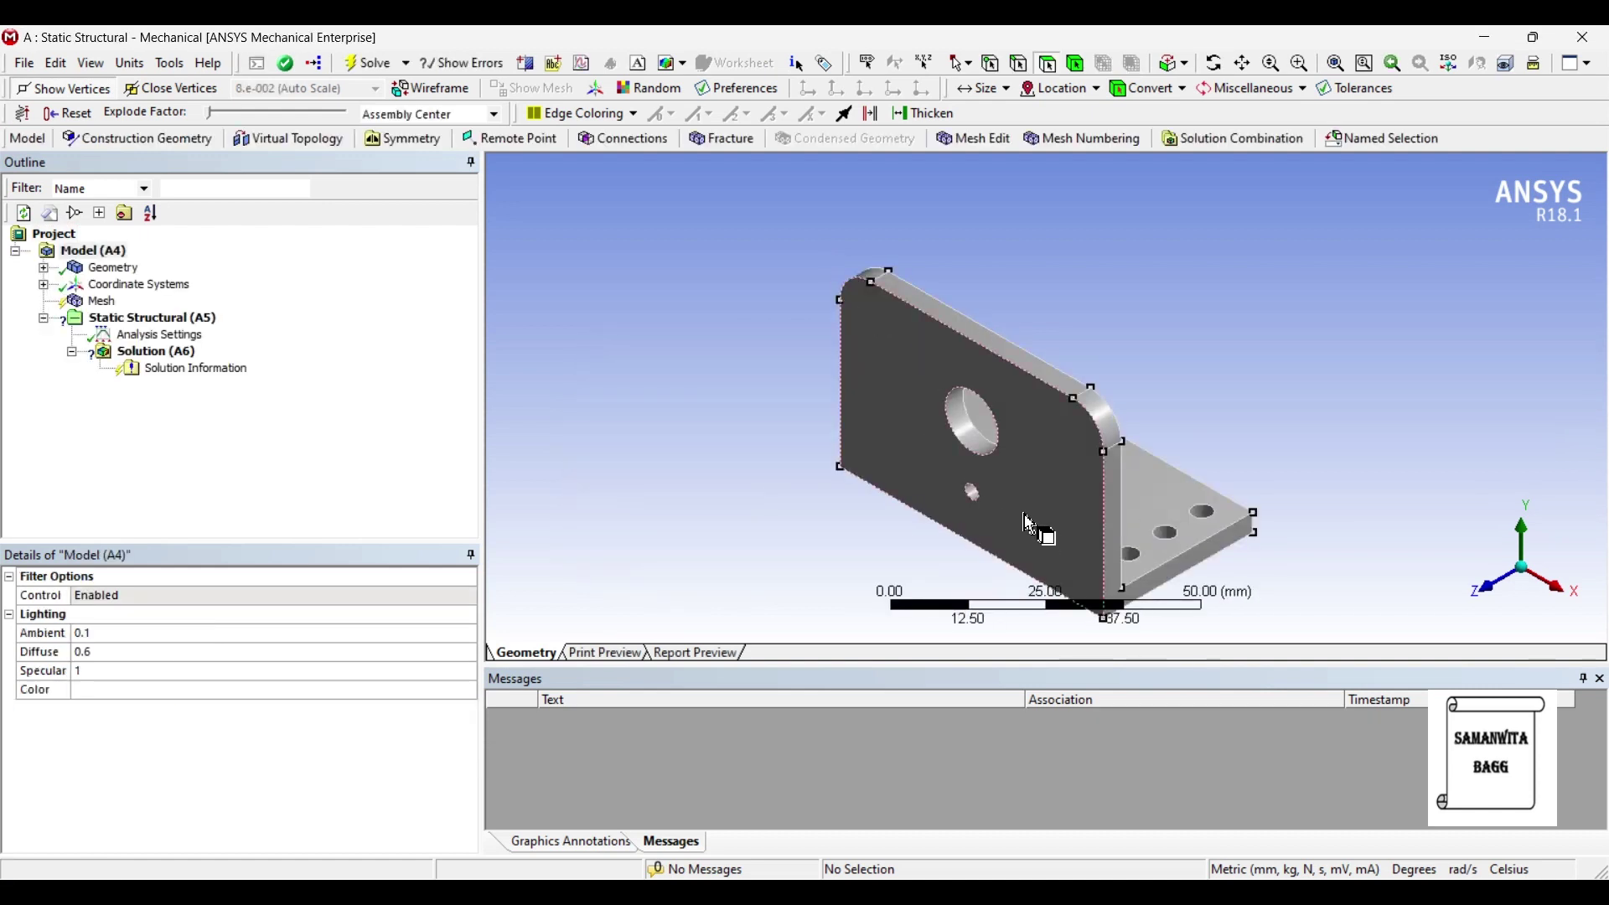
Step: Orbit the bracket to inspect its base holes, then select the 6 mm-radius hole face
middle_click_drag(948, 369, 586, 351)
middle_click_drag(971, 429, 1017, 505)
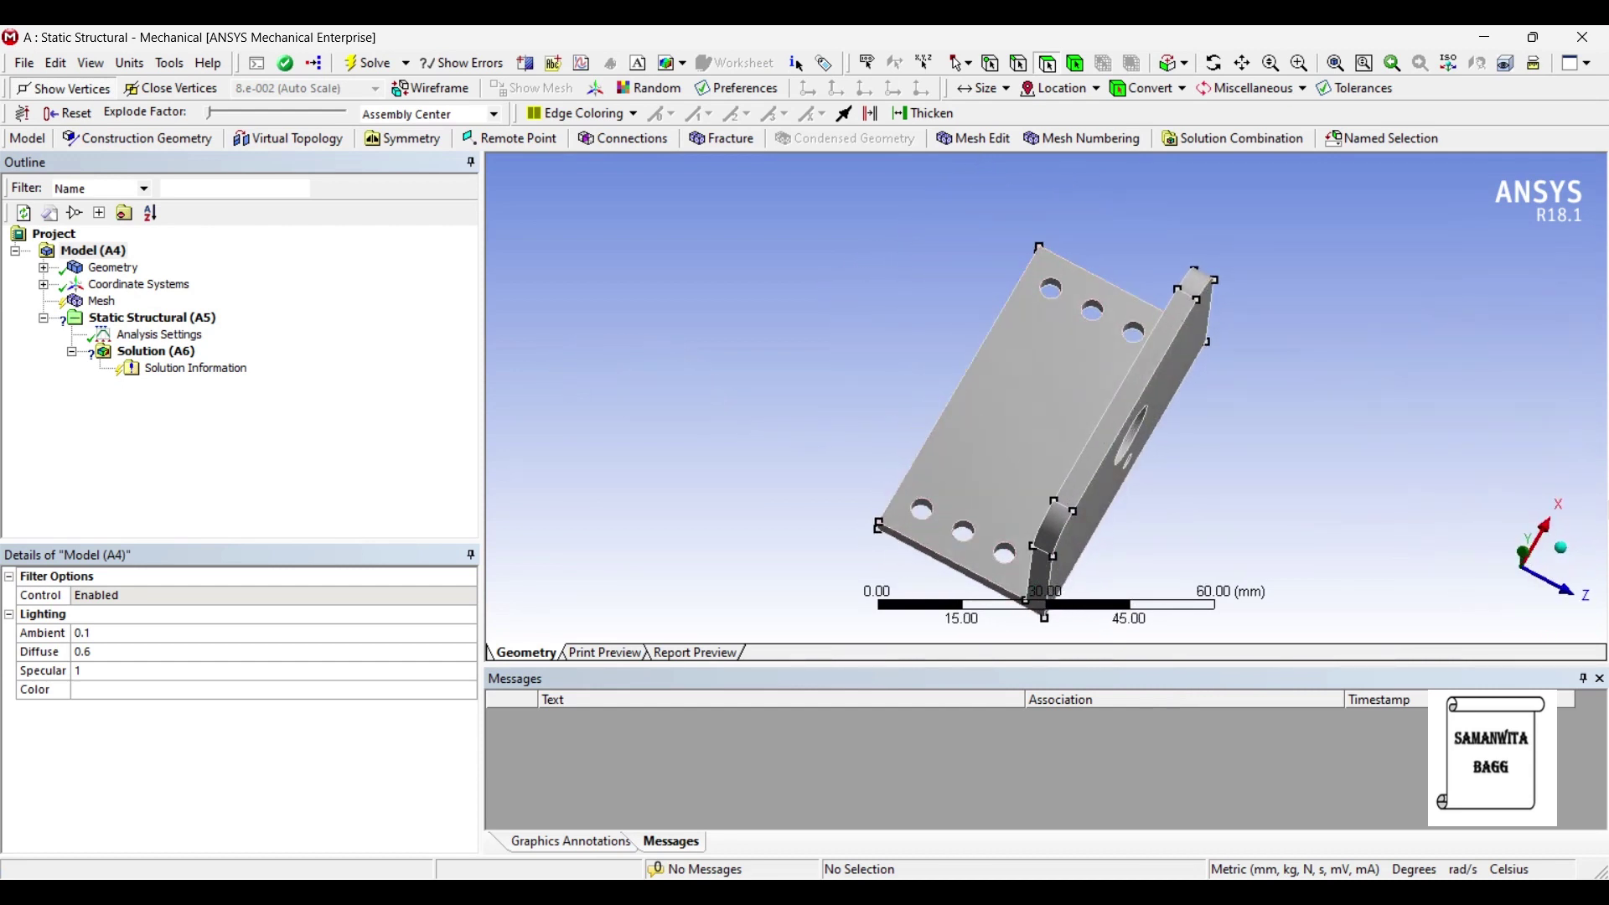
left_click(976, 352)
middle_click_drag(976, 352, 678, 377)
scroll(893, 402, "up", 4)
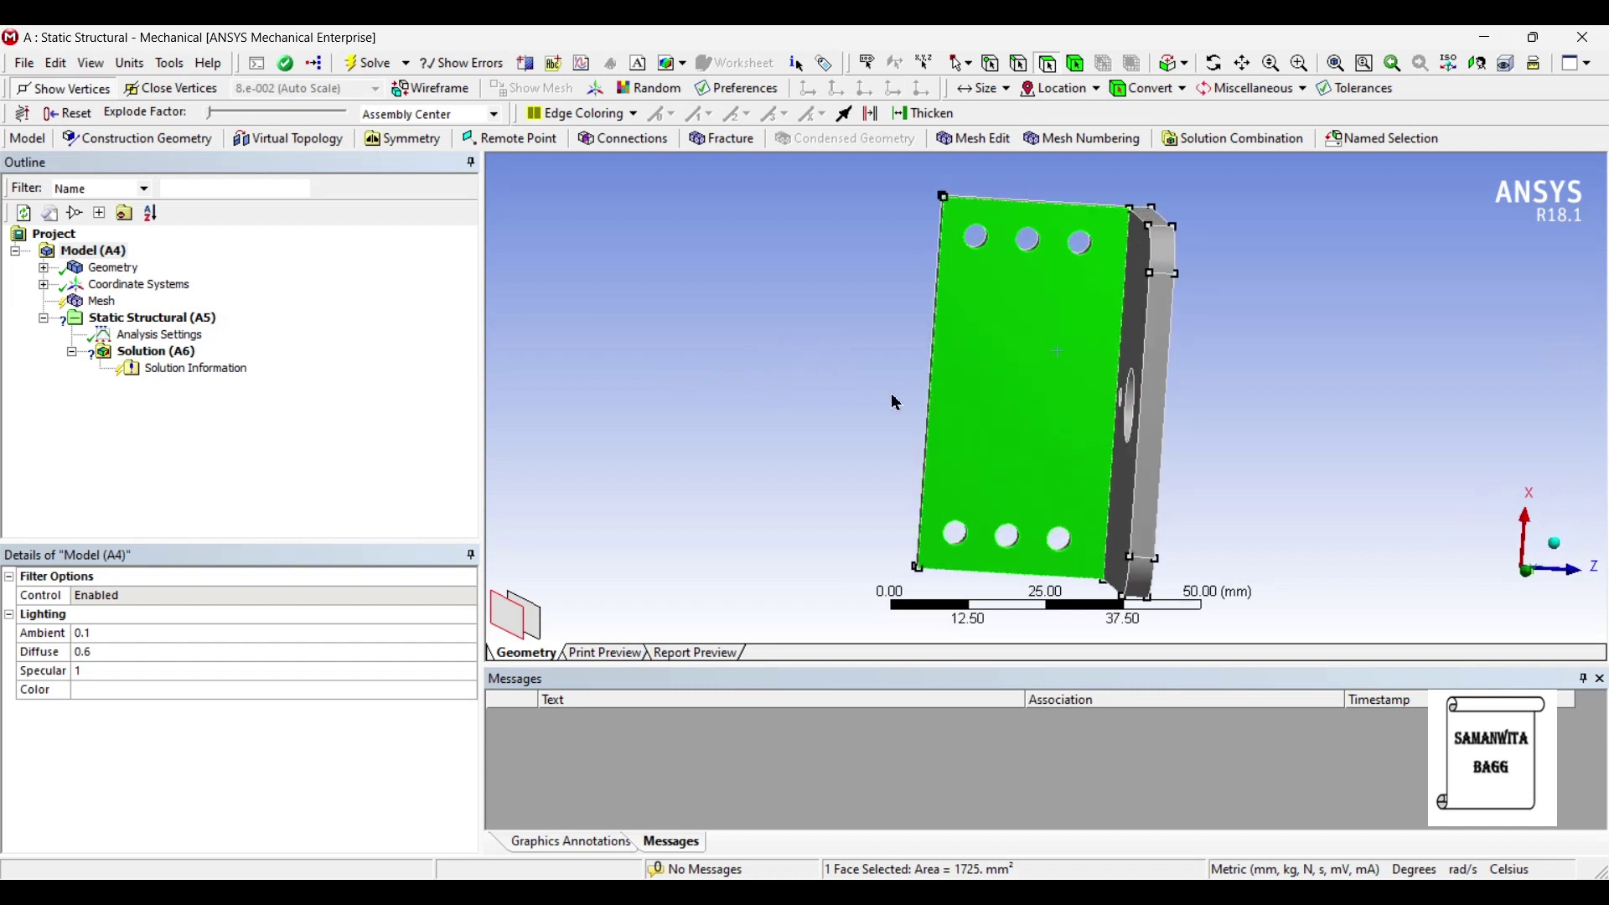
left_click(924, 402)
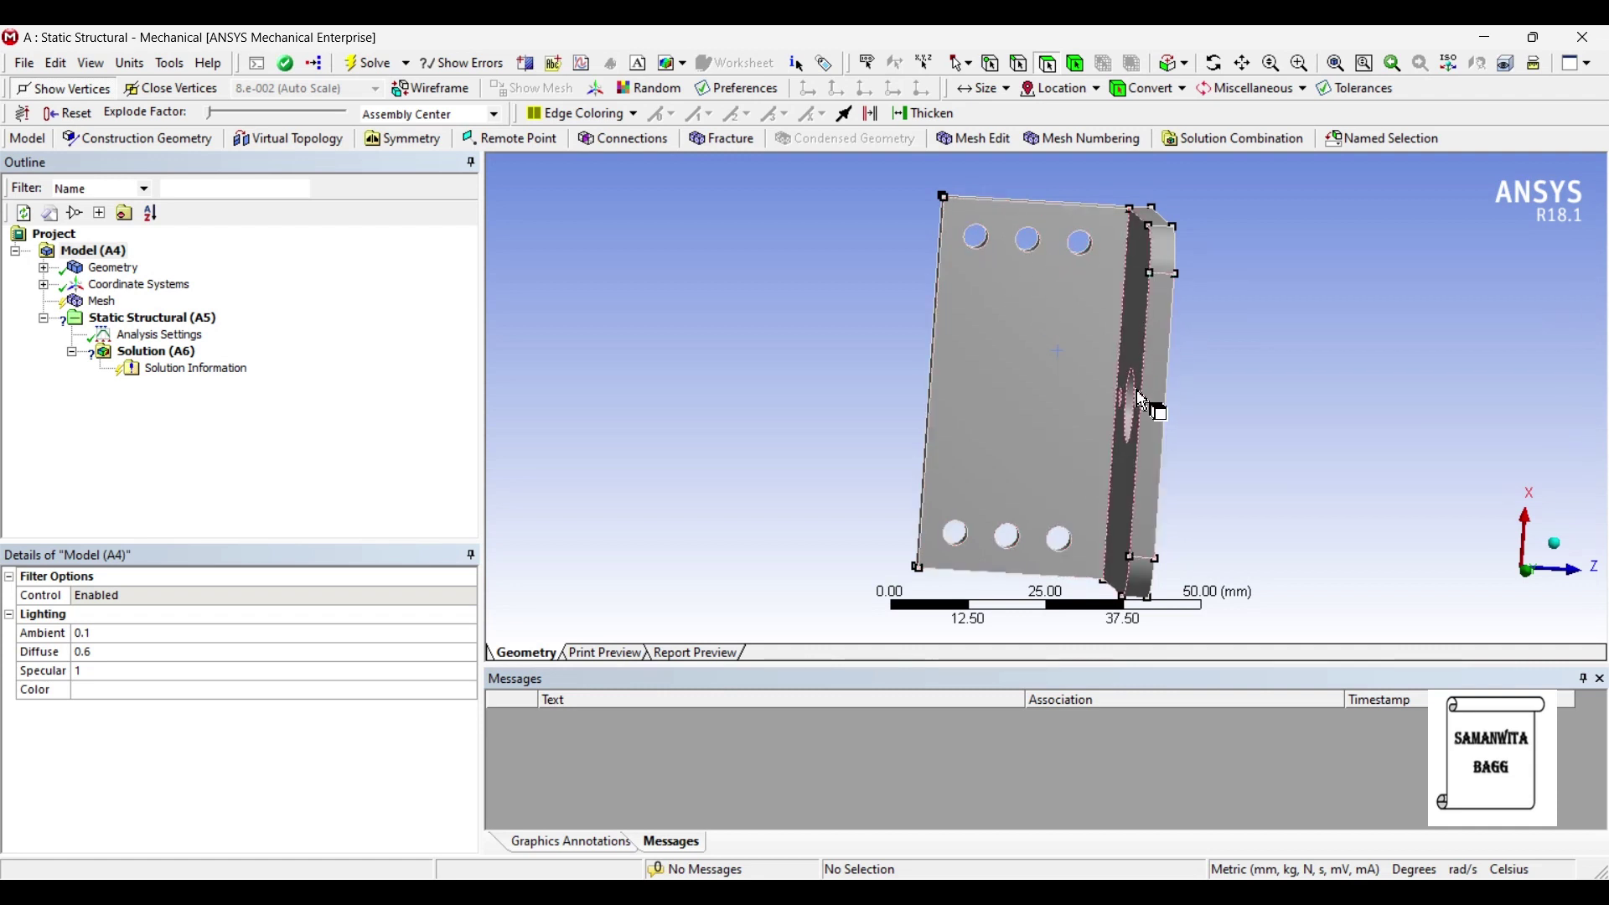
middle_click_drag(1142, 406, 1151, 413)
left_click(1137, 419)
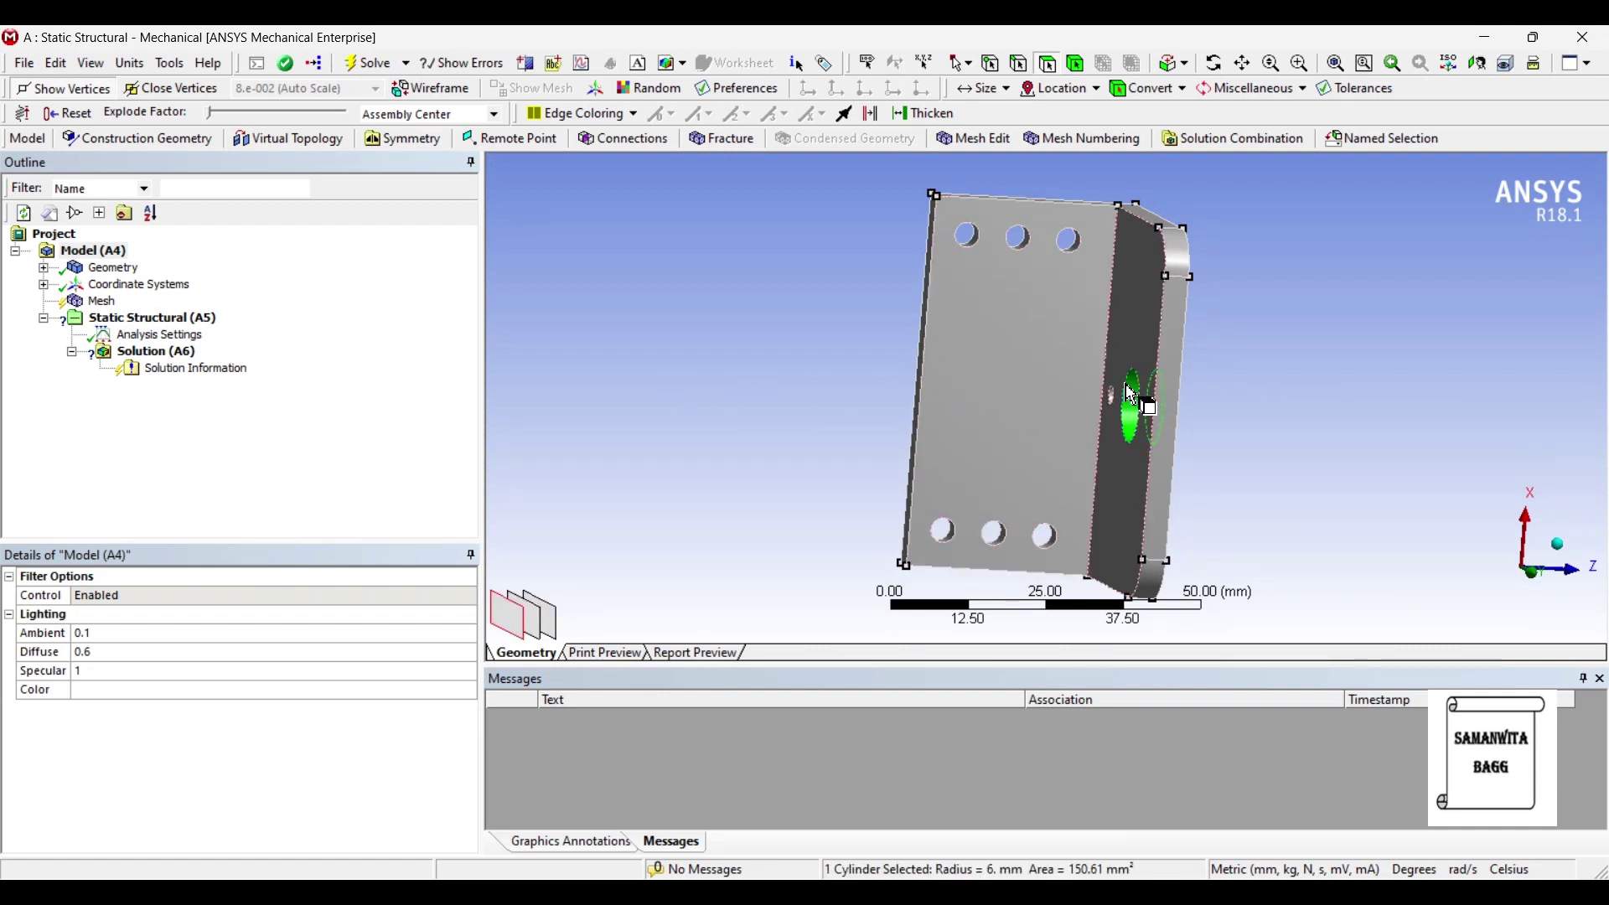
left_click(44, 269)
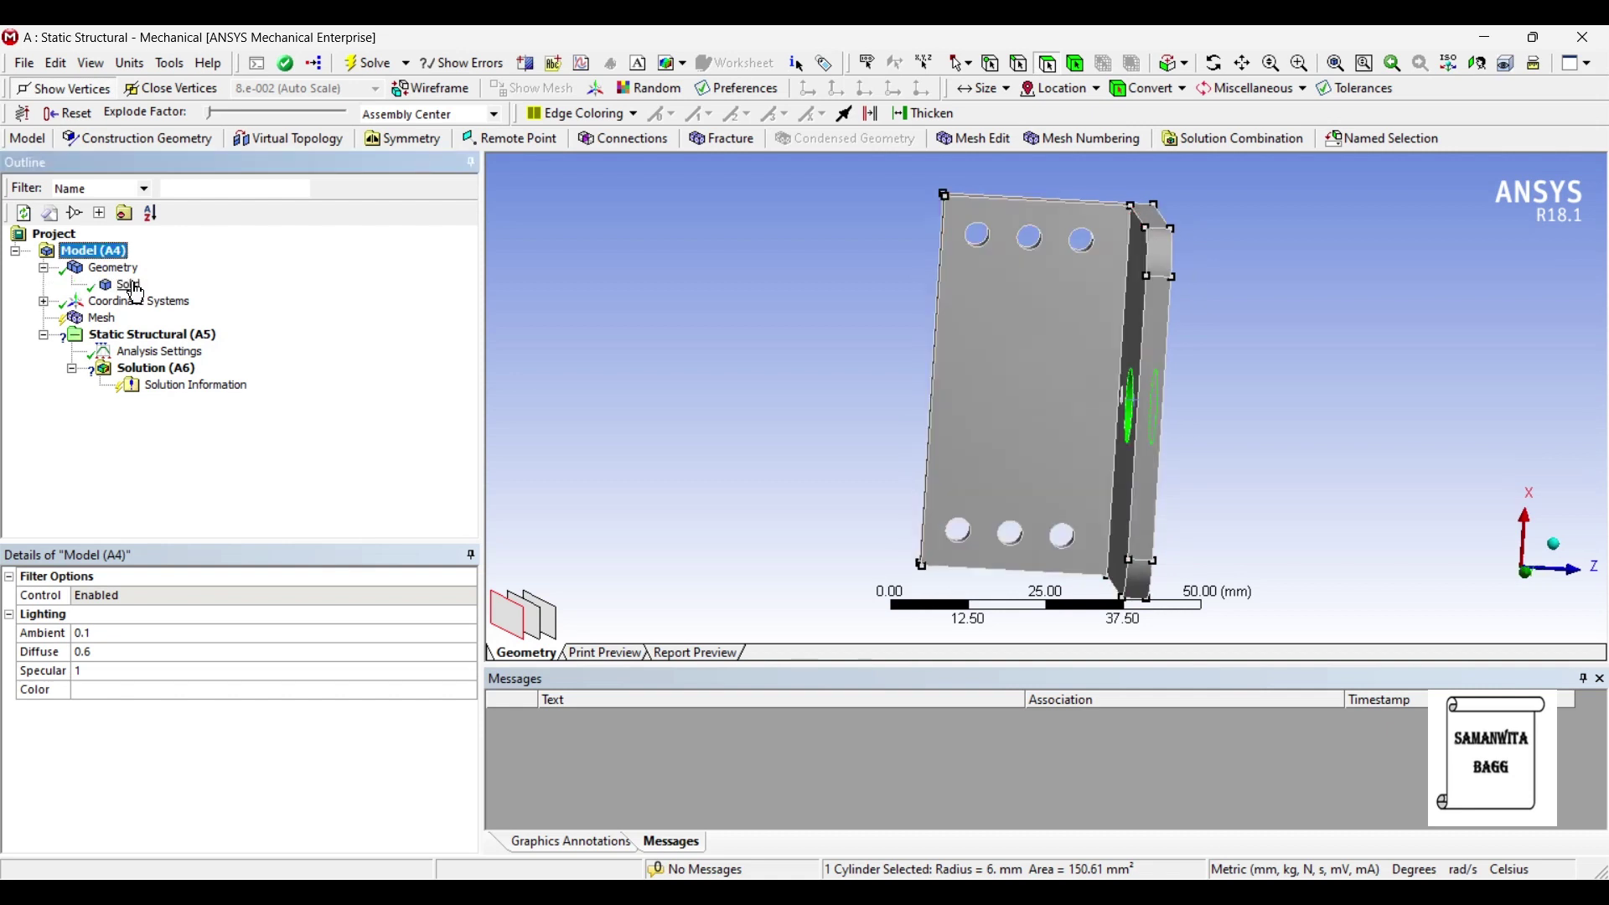
Step: Assign Aluminum Alloy as the Solid body's material
left_click(130, 286)
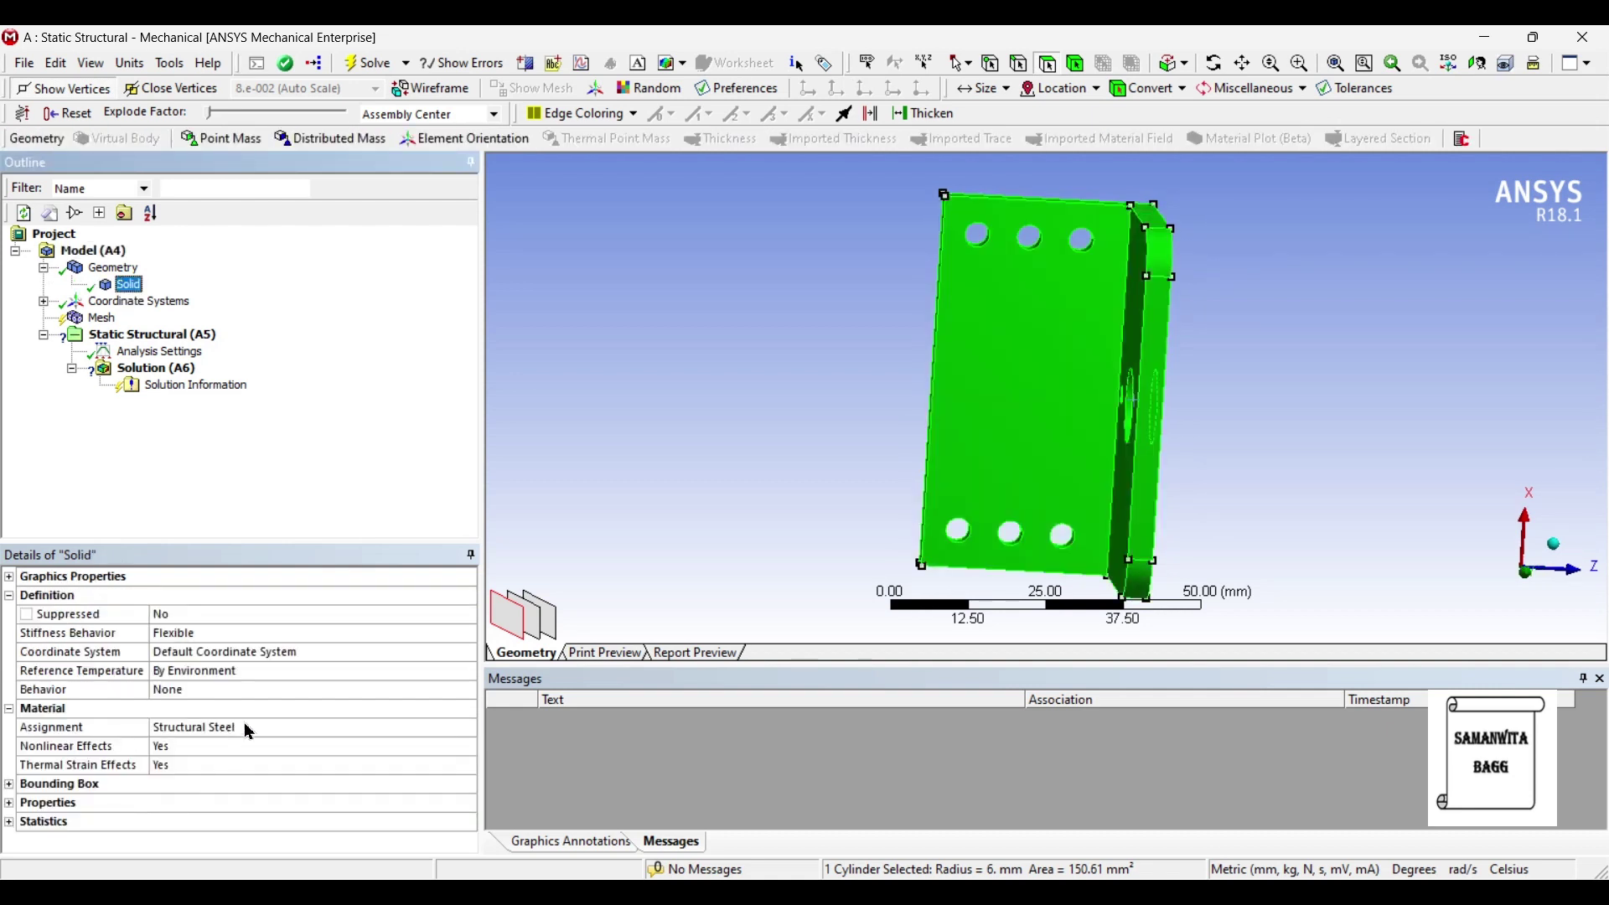
left_click(249, 729)
left_click(471, 734)
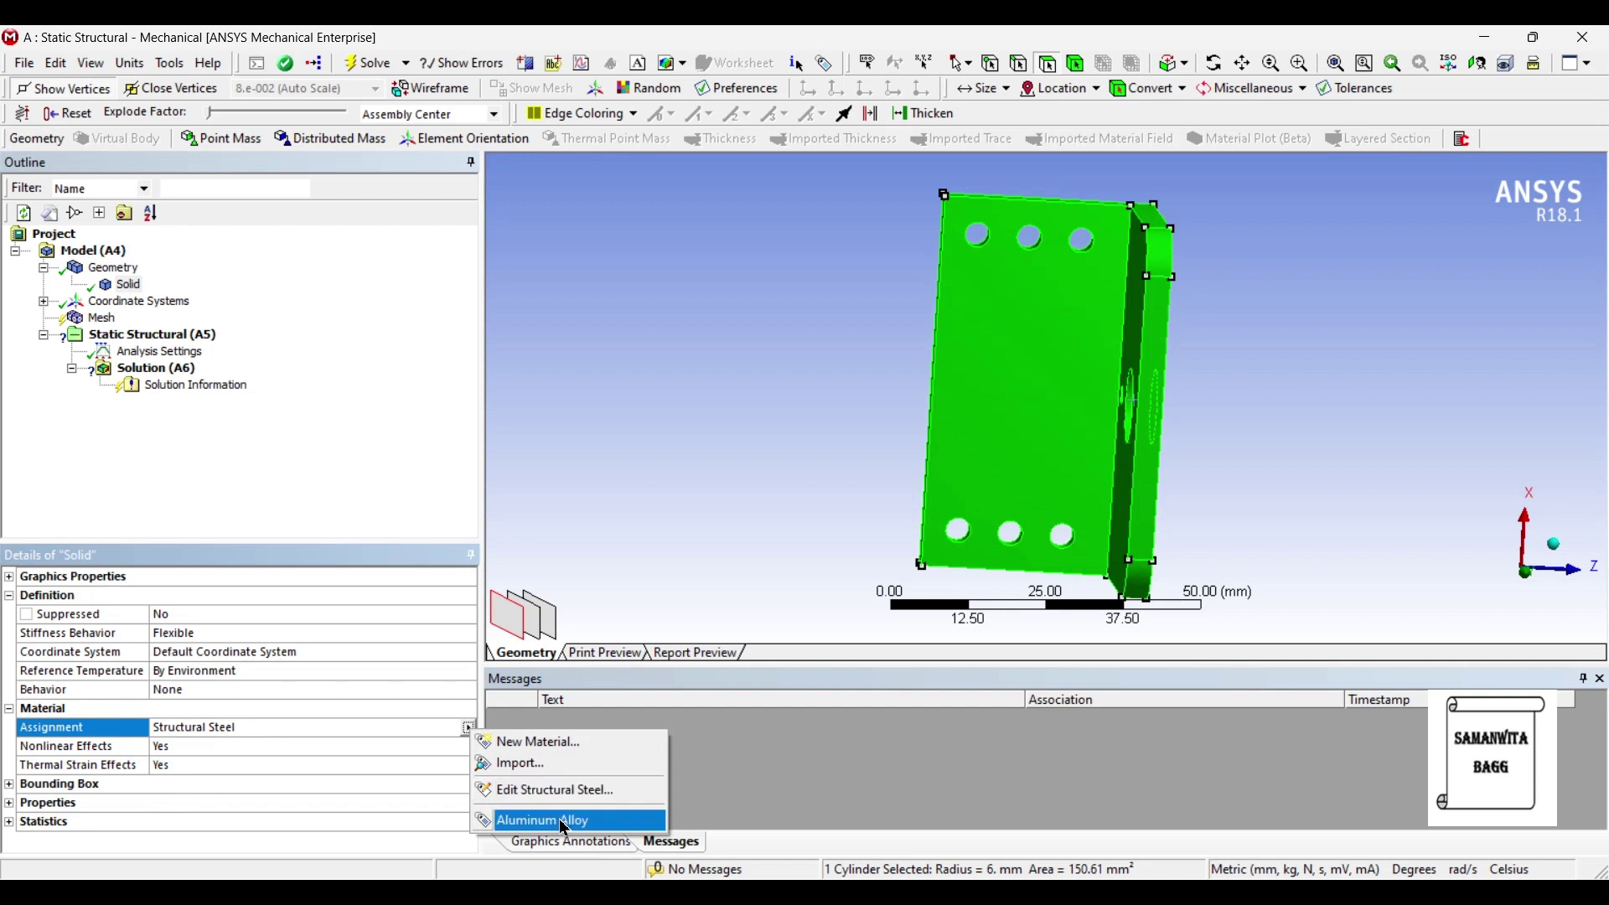
left_click(574, 819)
Step: Generate the bracket's mesh after reviewing the mesh sizing options
left_click(104, 321)
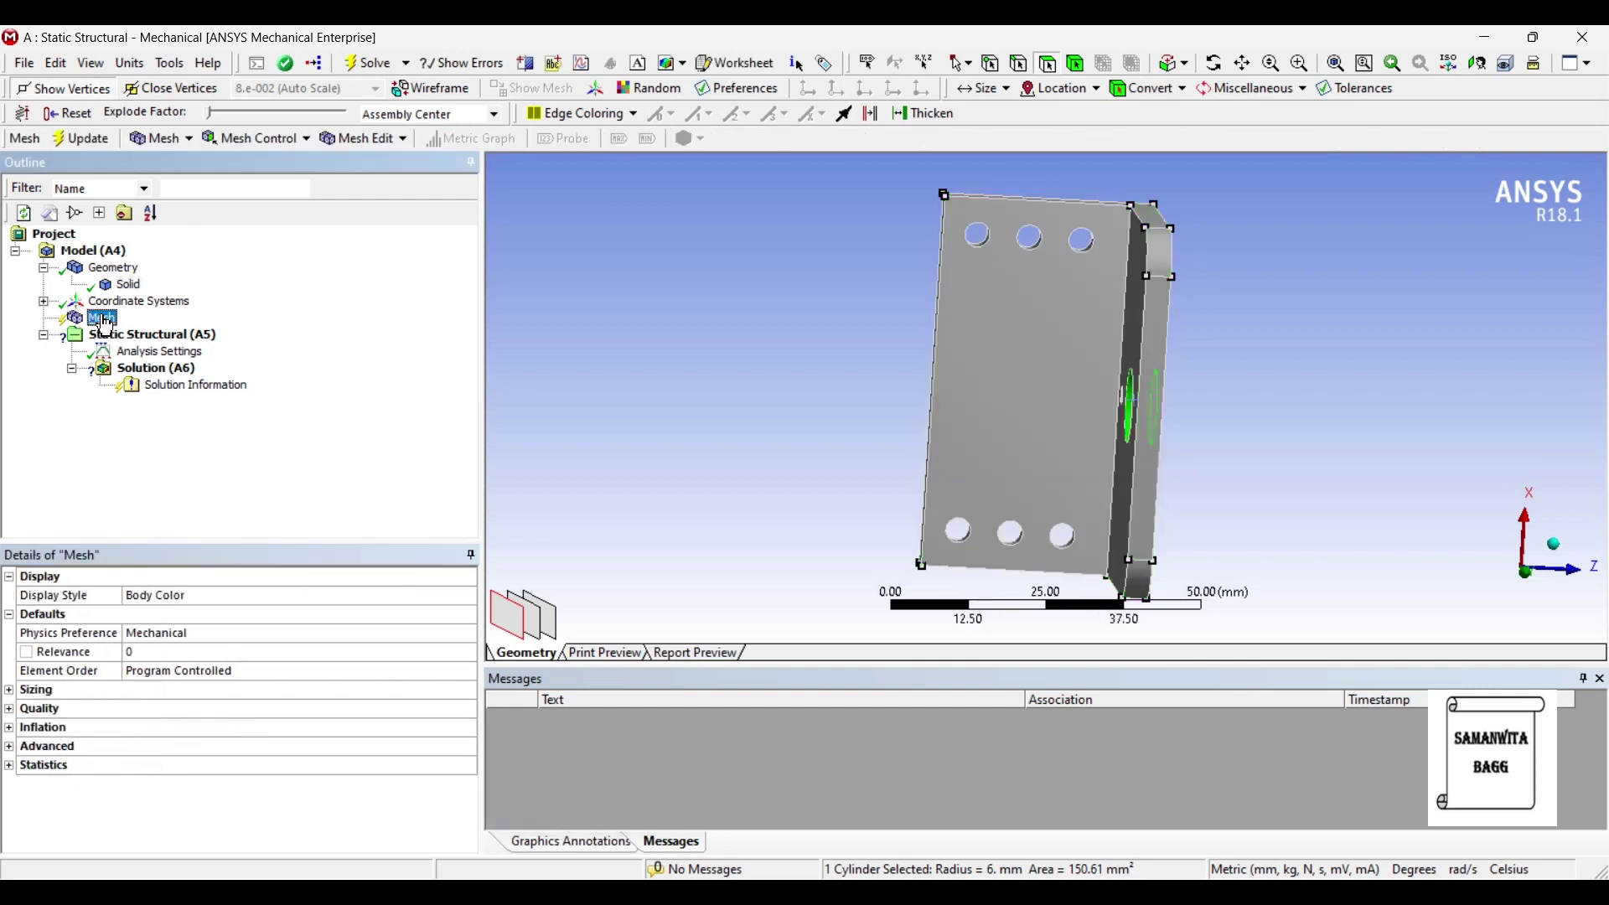
left_click(9, 690)
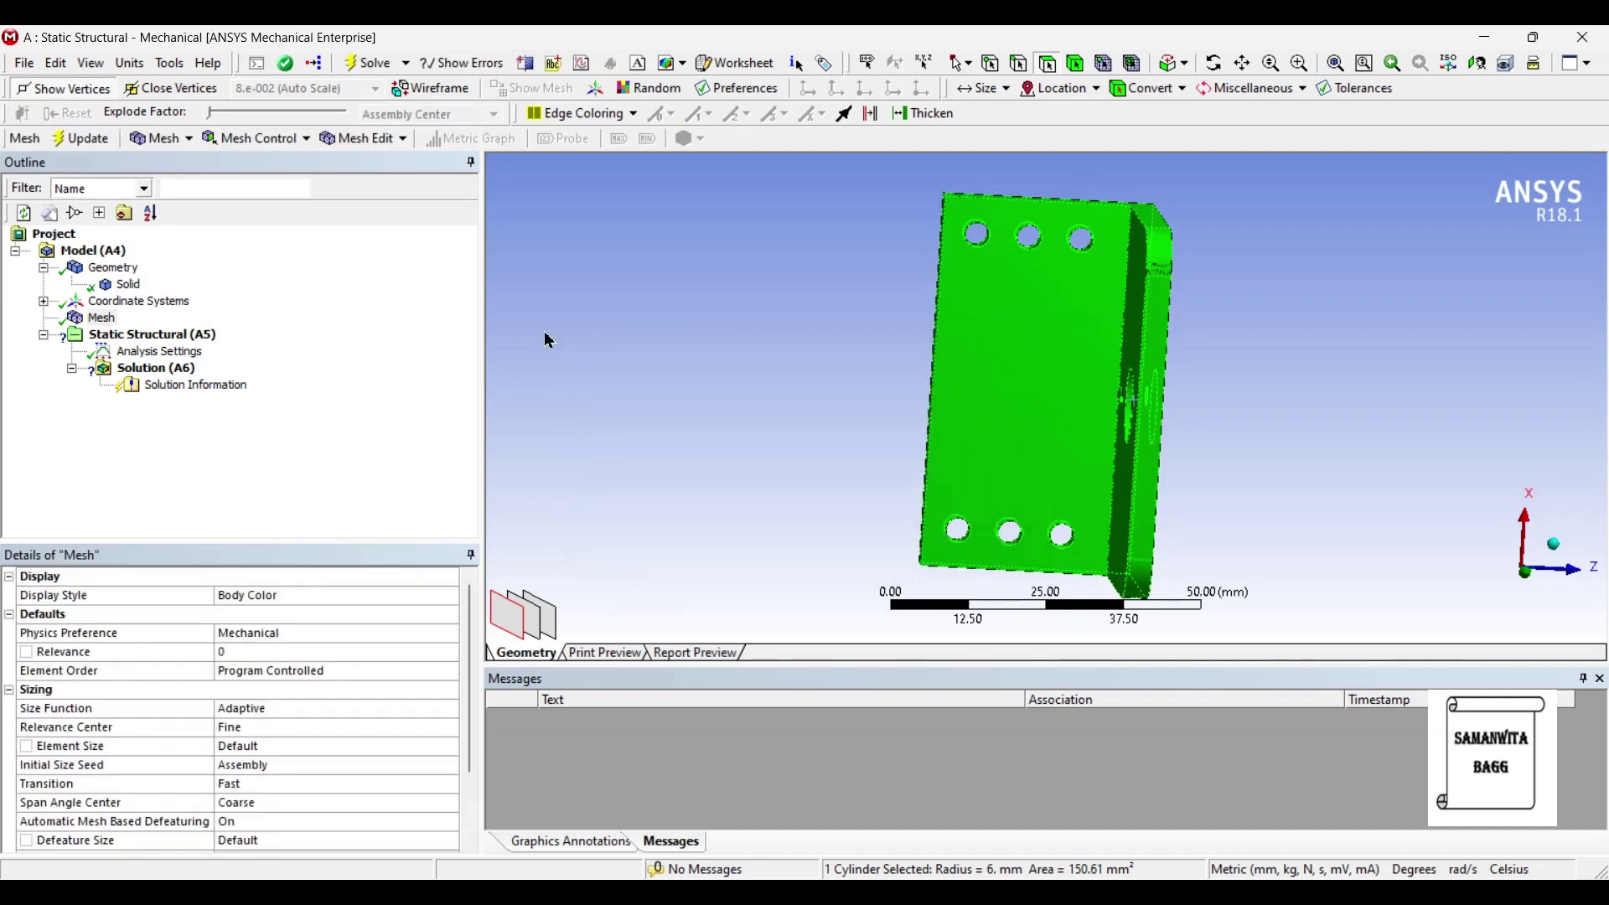
left_click(796, 335)
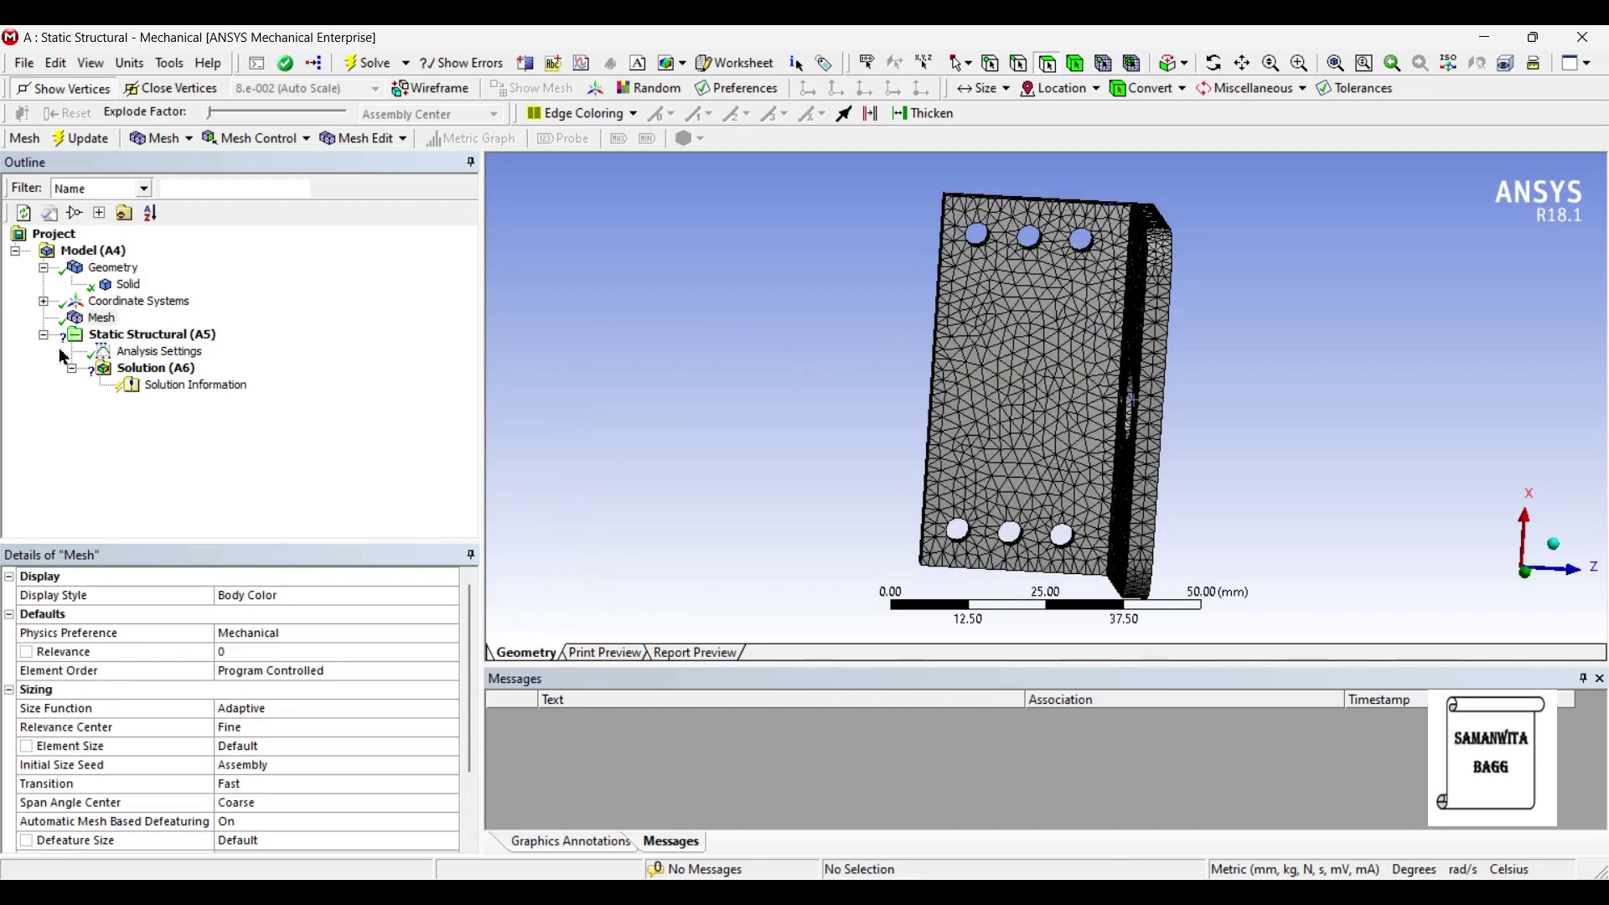
left_click(155, 335)
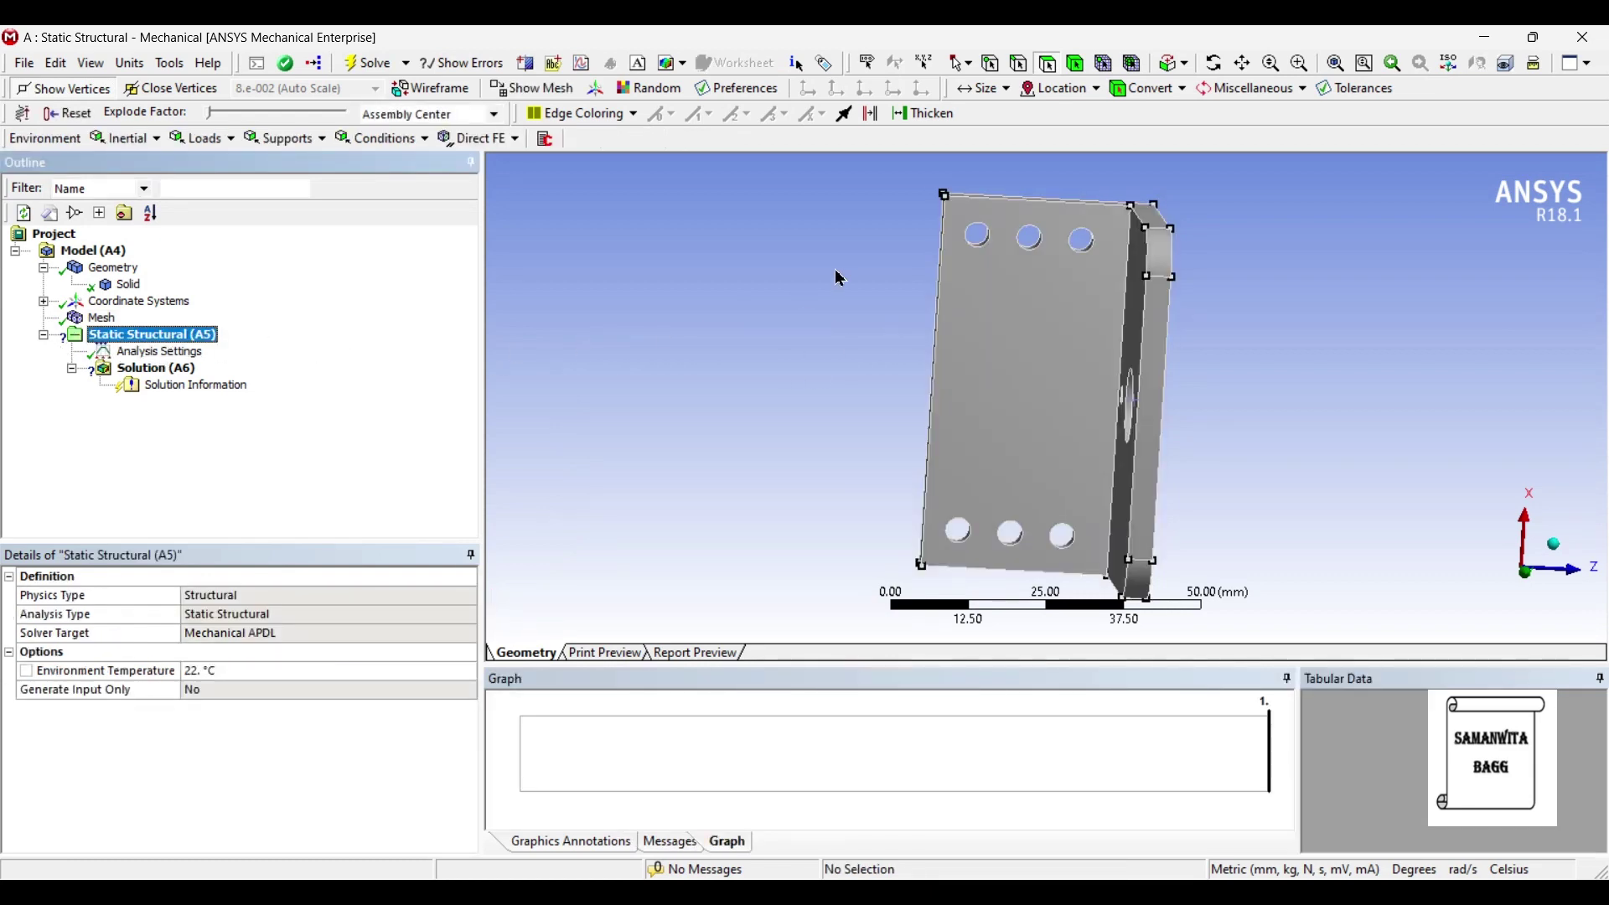
Step: Select the six small bolt-hole faces on the flat plate
middle_click_drag(1002, 259, 997, 264)
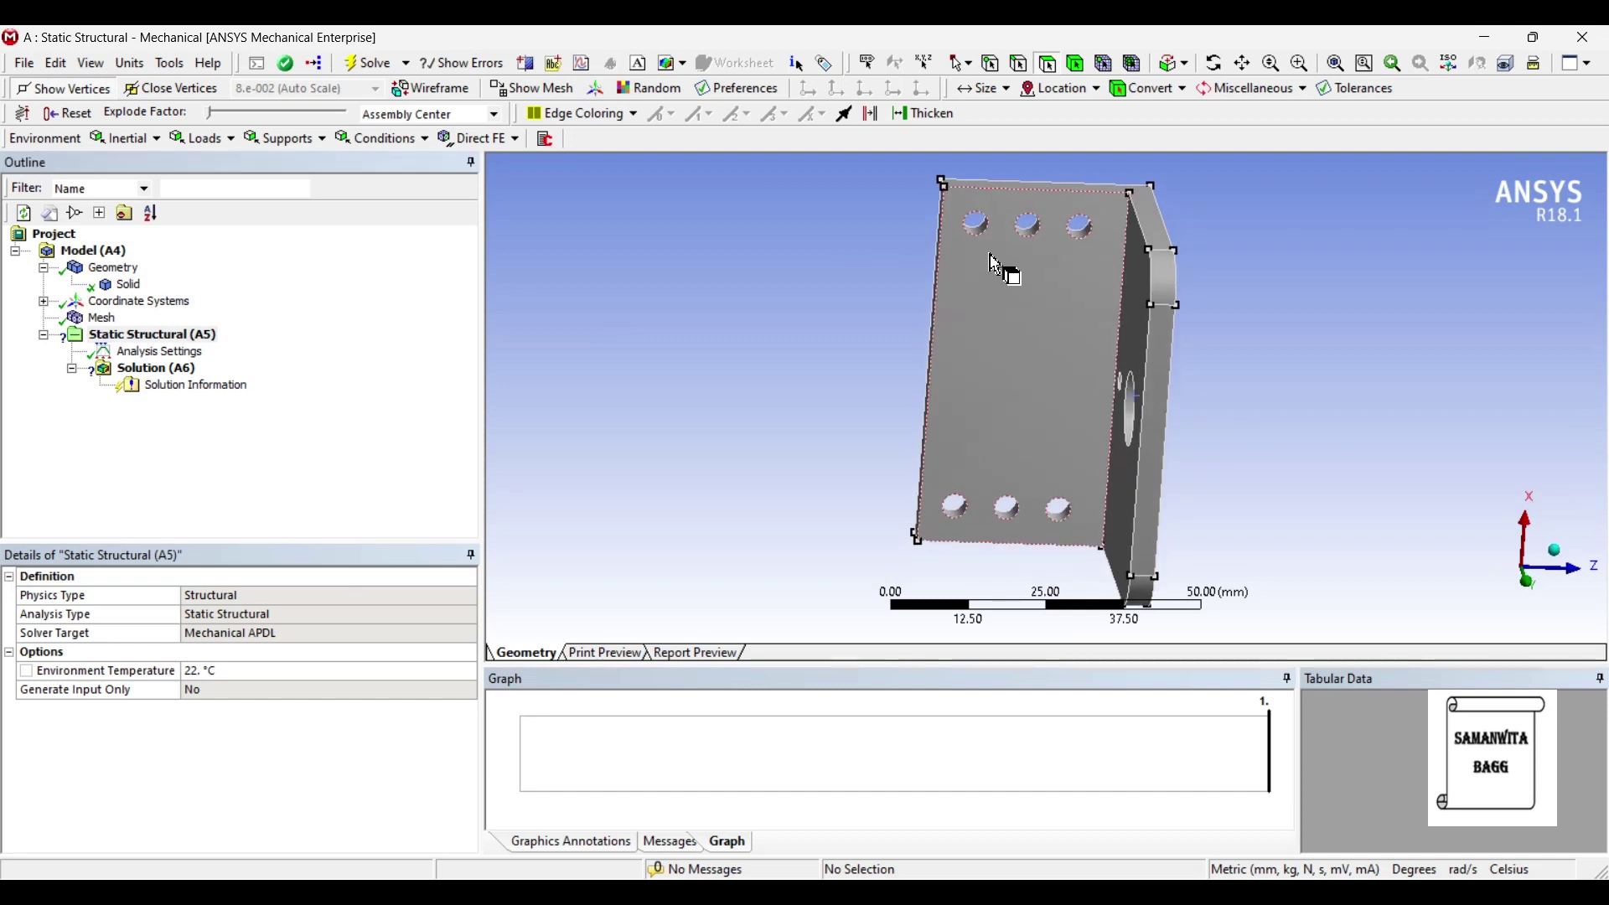
left_click(977, 223)
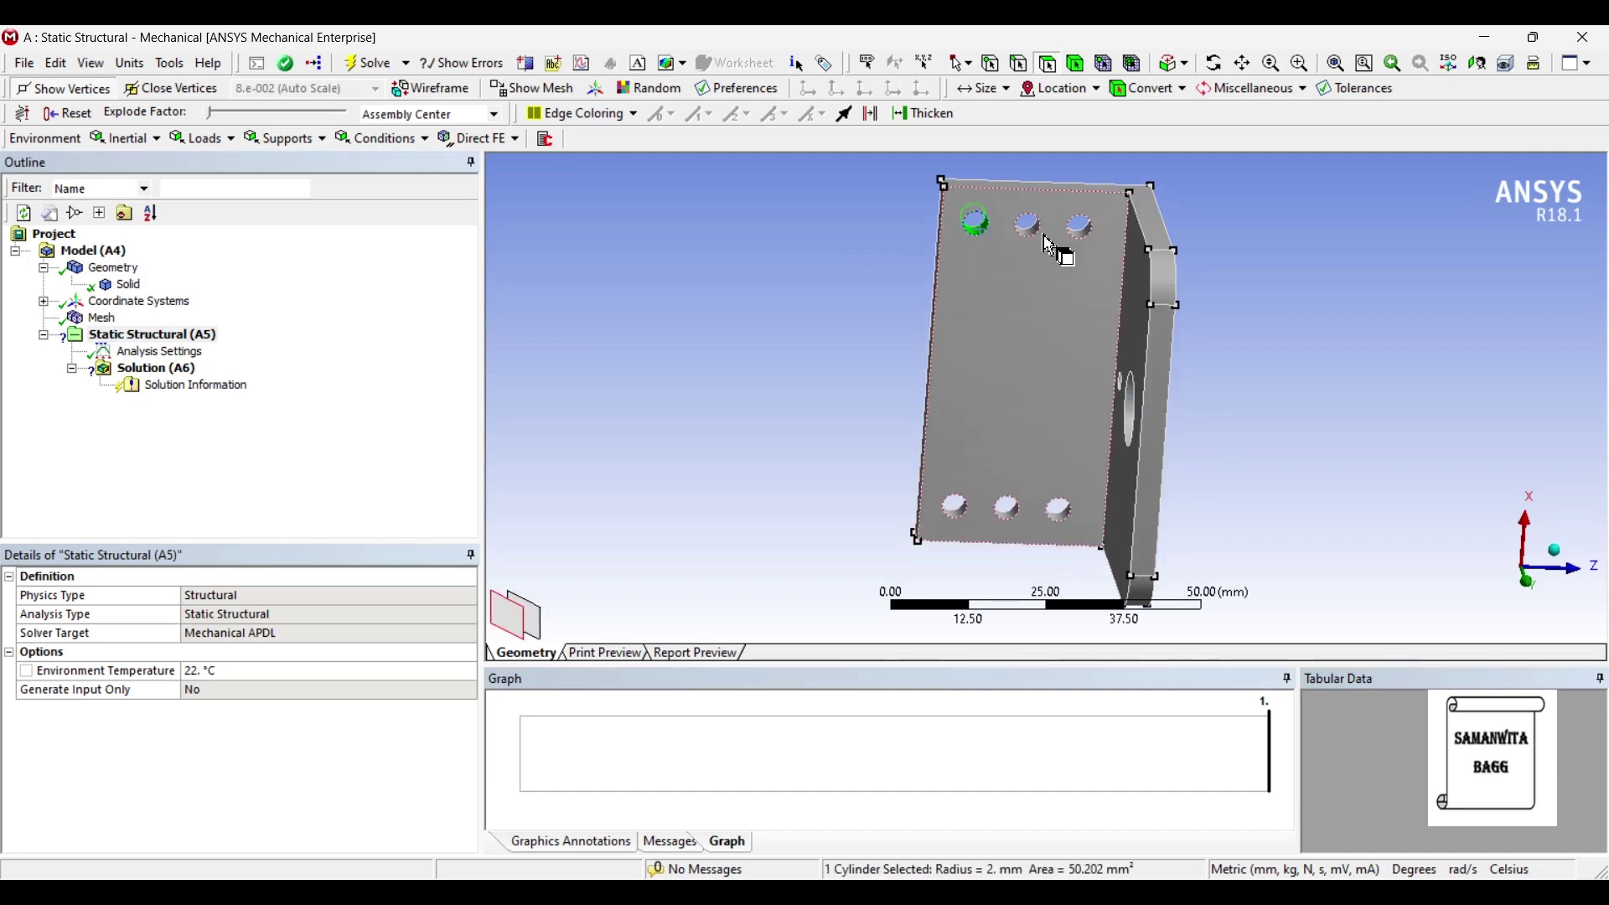
left_click(1031, 227, "ctrl")
left_click(1081, 227, "ctrl")
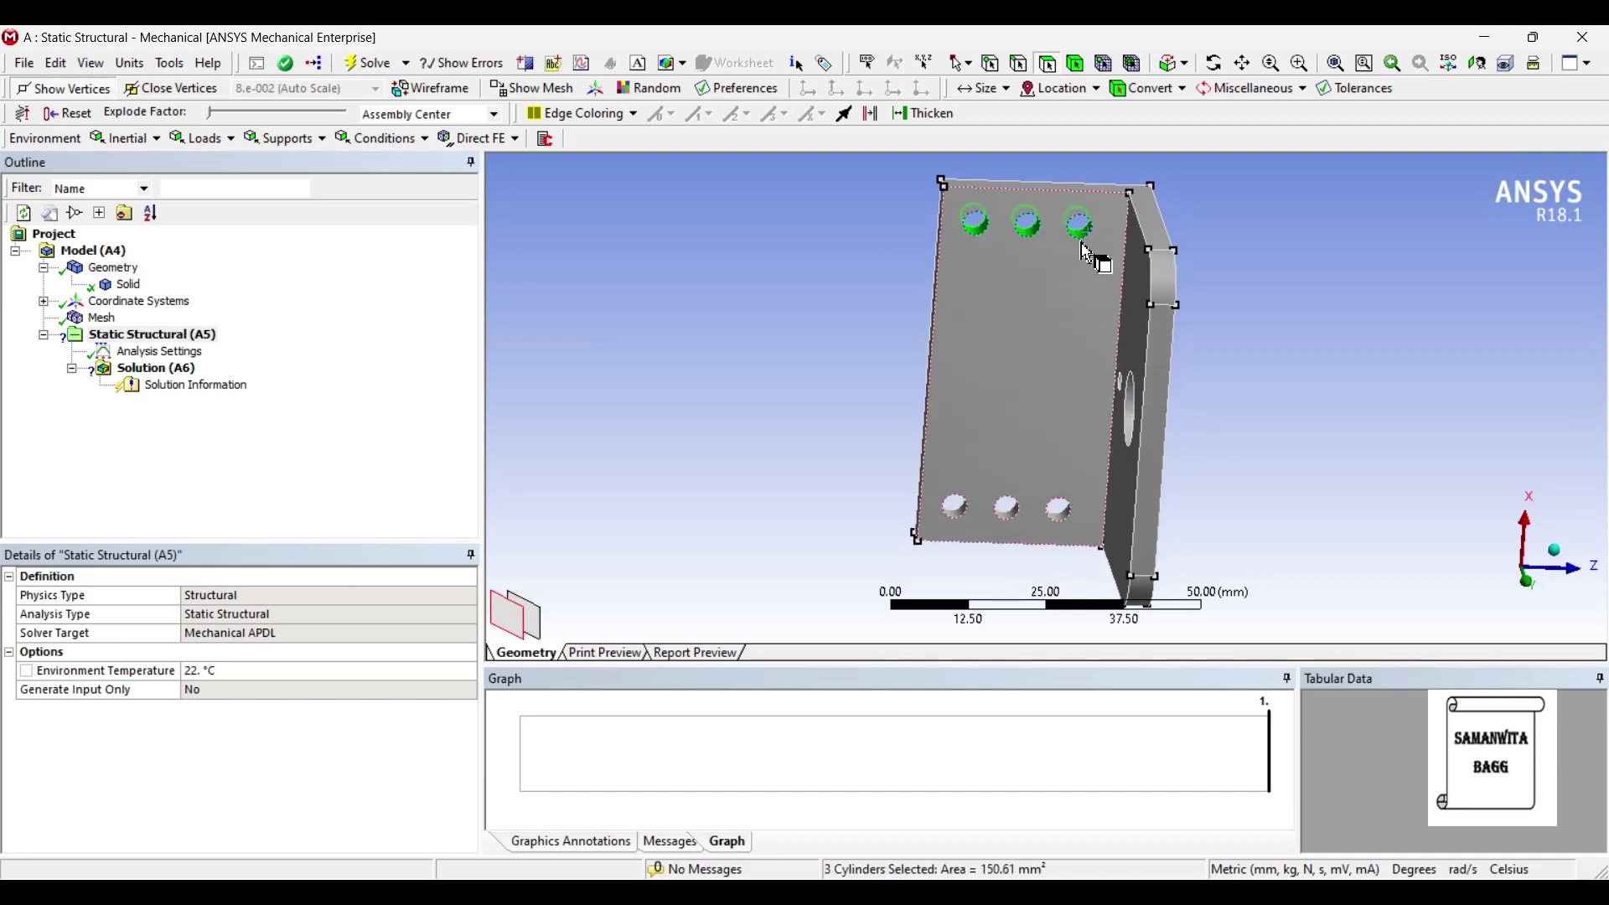
left_click(1062, 525, "ctrl")
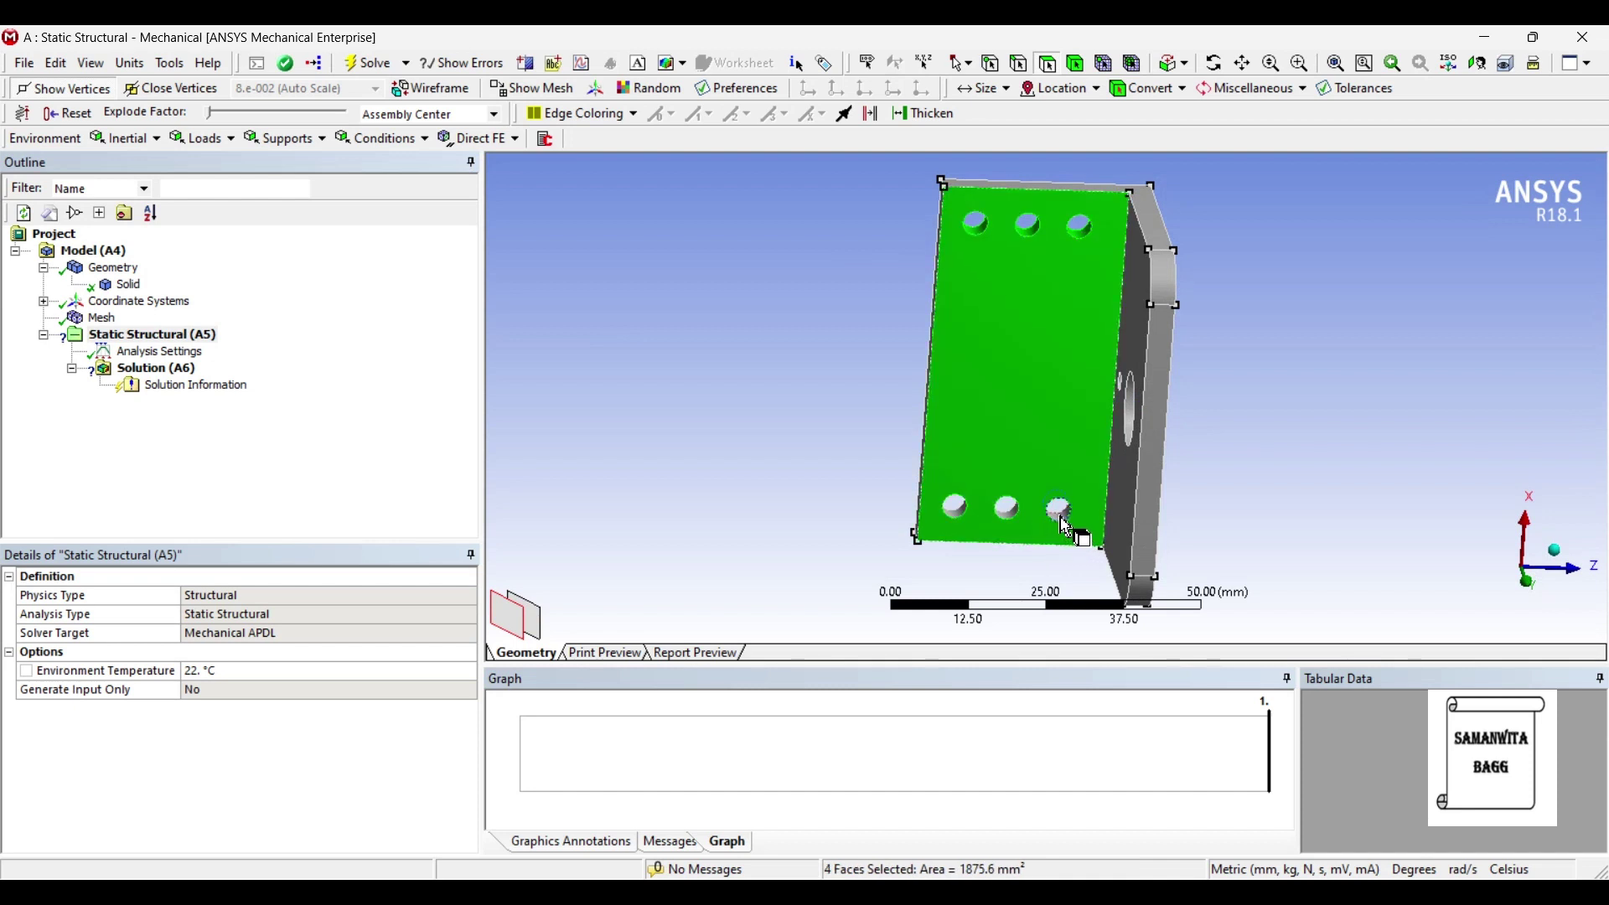
left_click(1061, 513, "ctrl")
left_click(1026, 491, "ctrl")
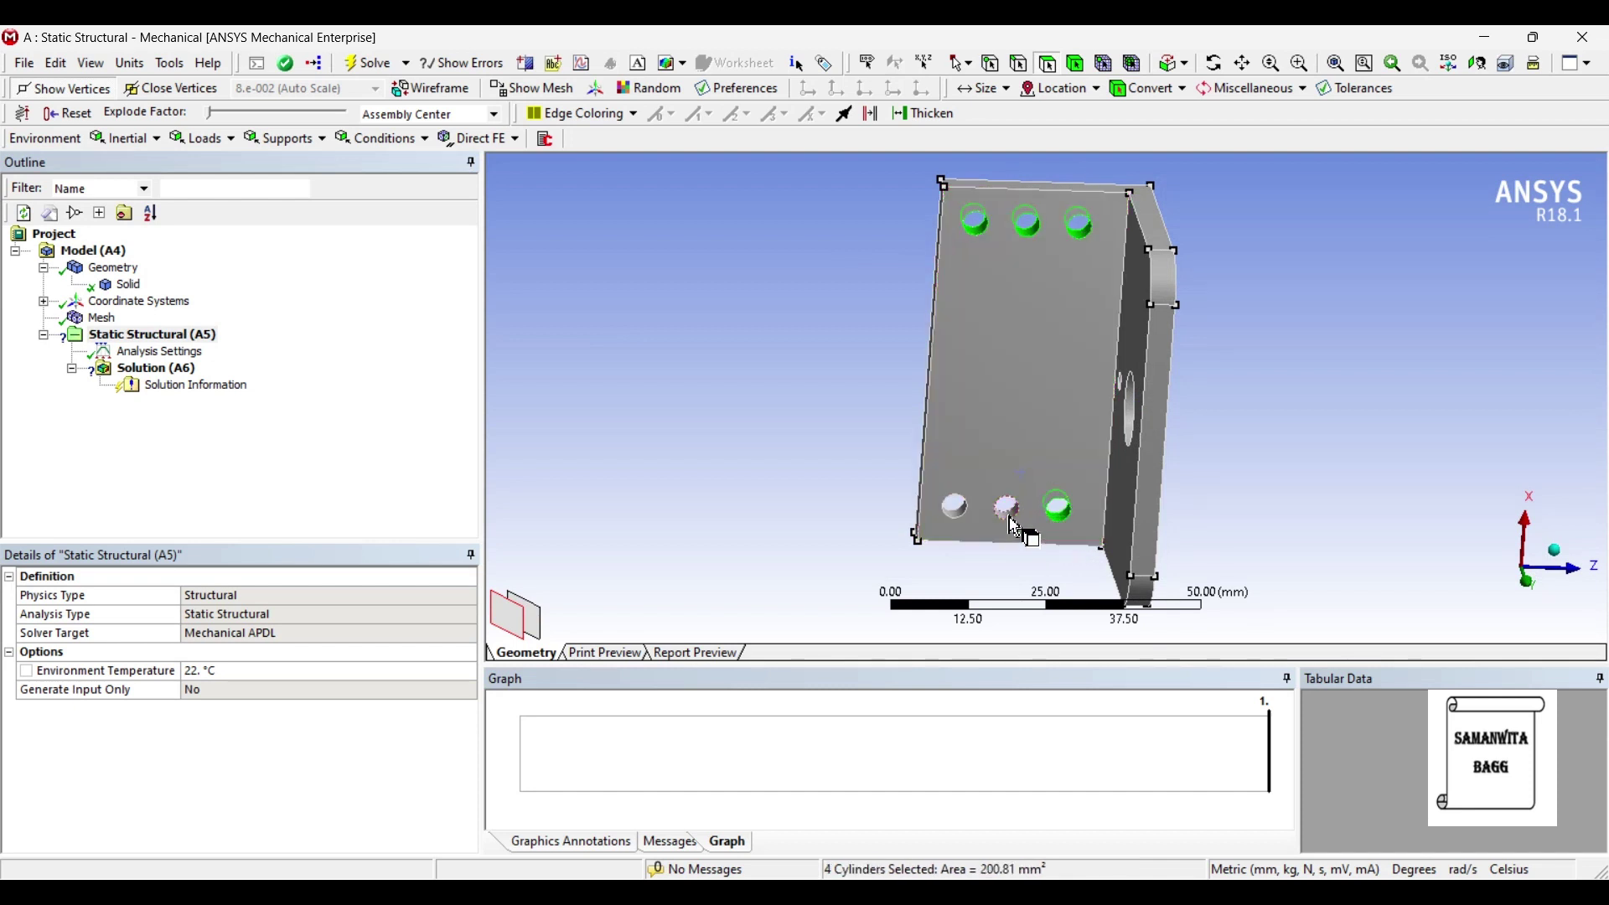
left_click(1013, 521, "ctrl")
left_click(961, 520, "ctrl")
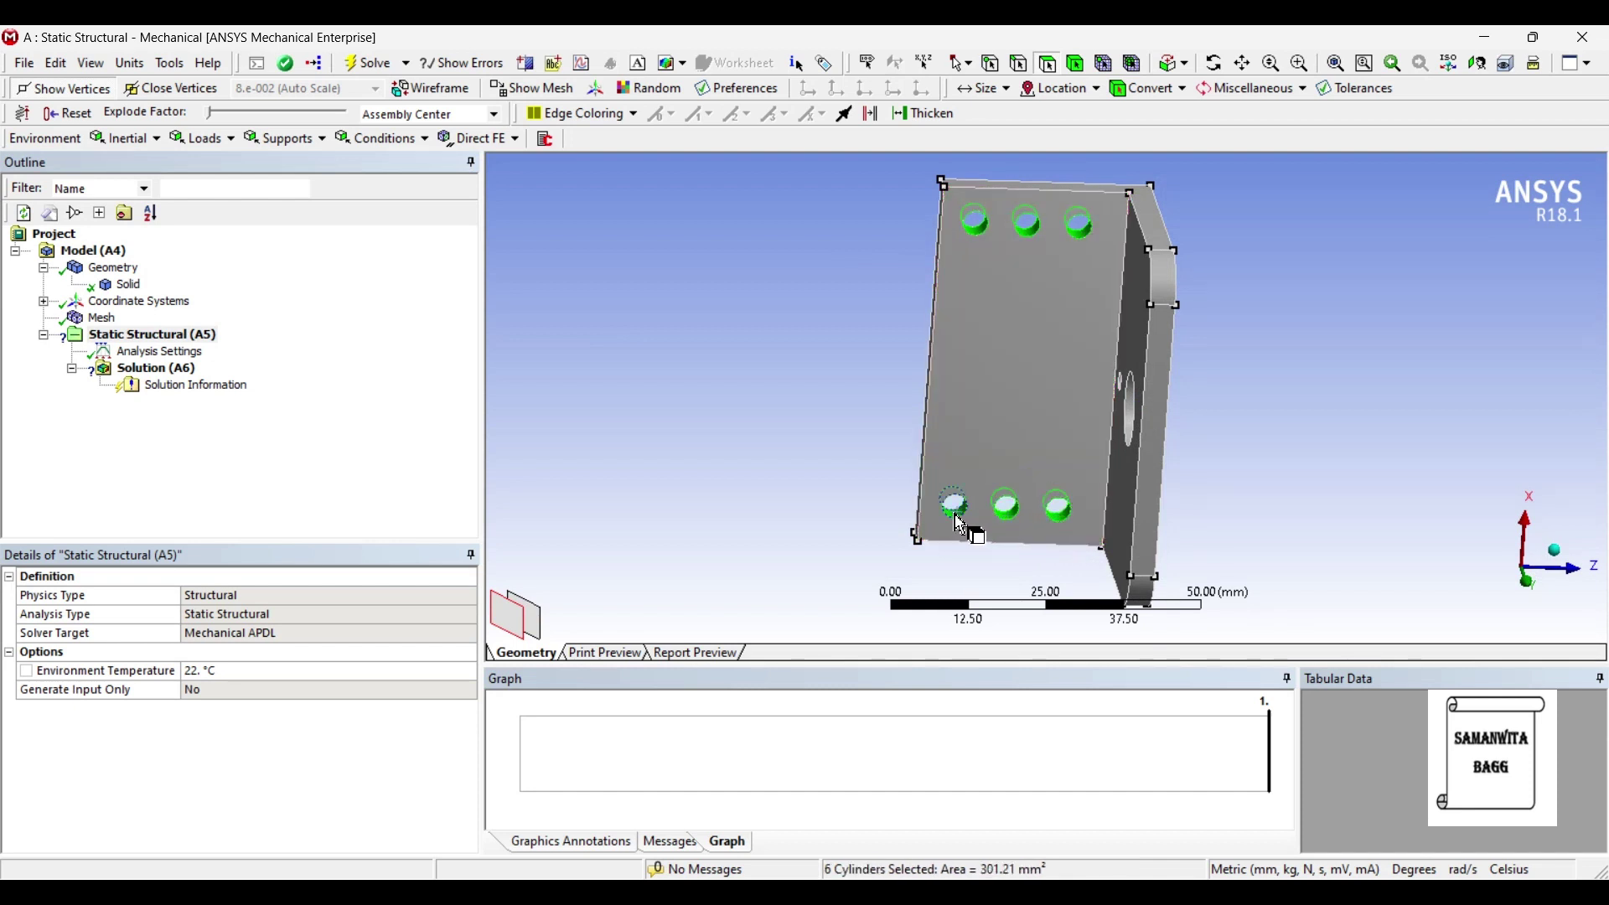
Step: Apply a Fixed Support to the six selected bolt holes
right_click(960, 523)
mouse_move(1051, 82)
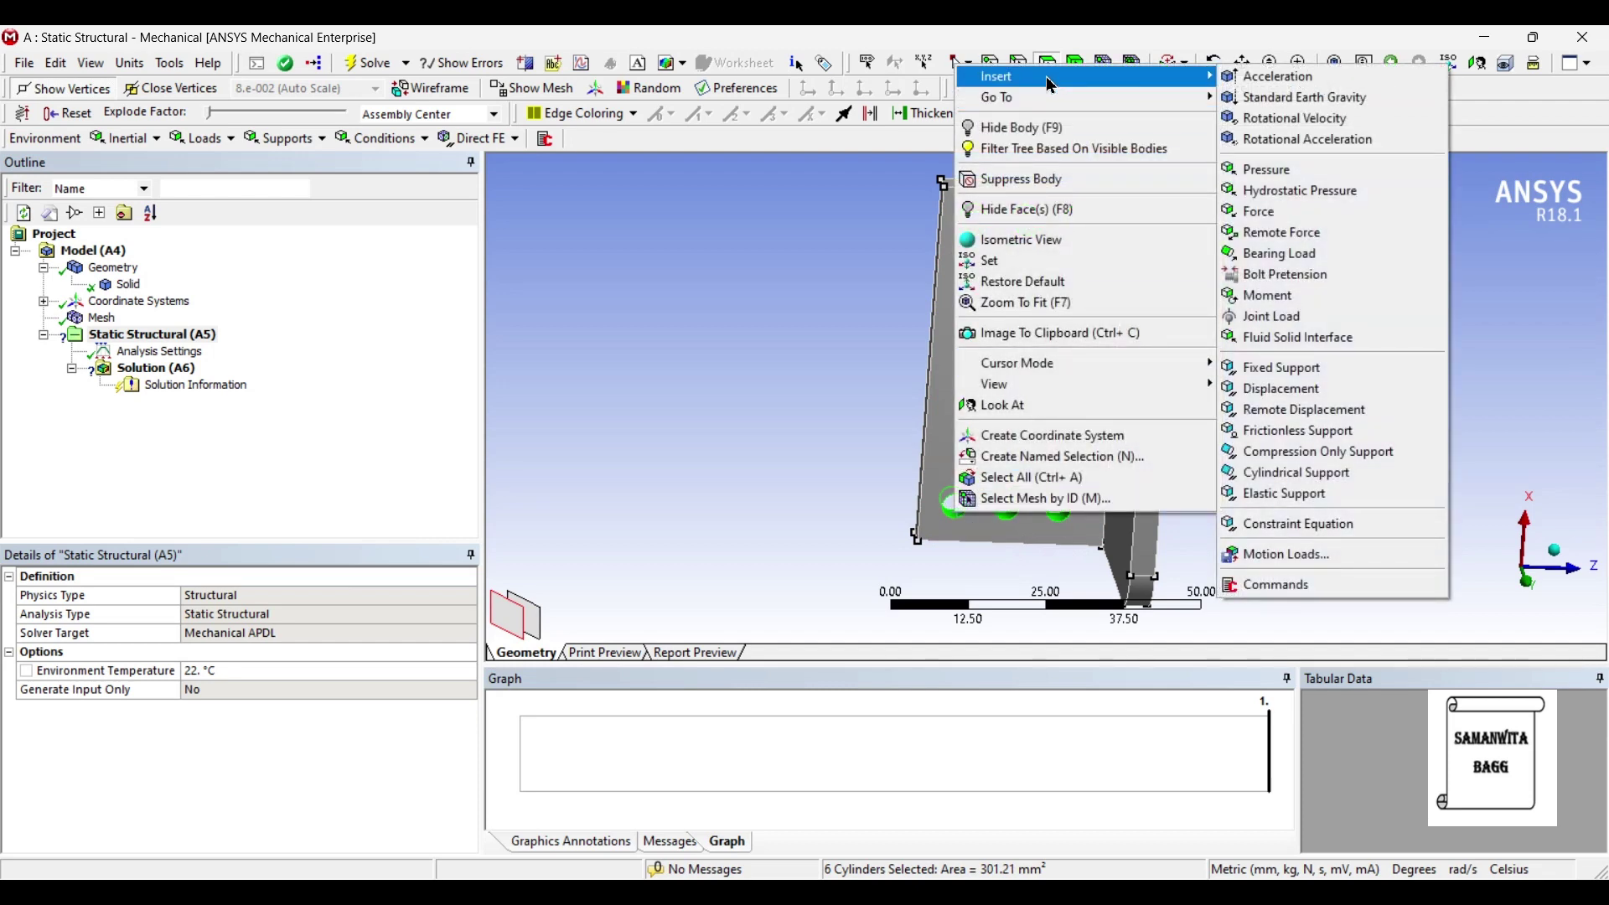
left_click(1276, 369)
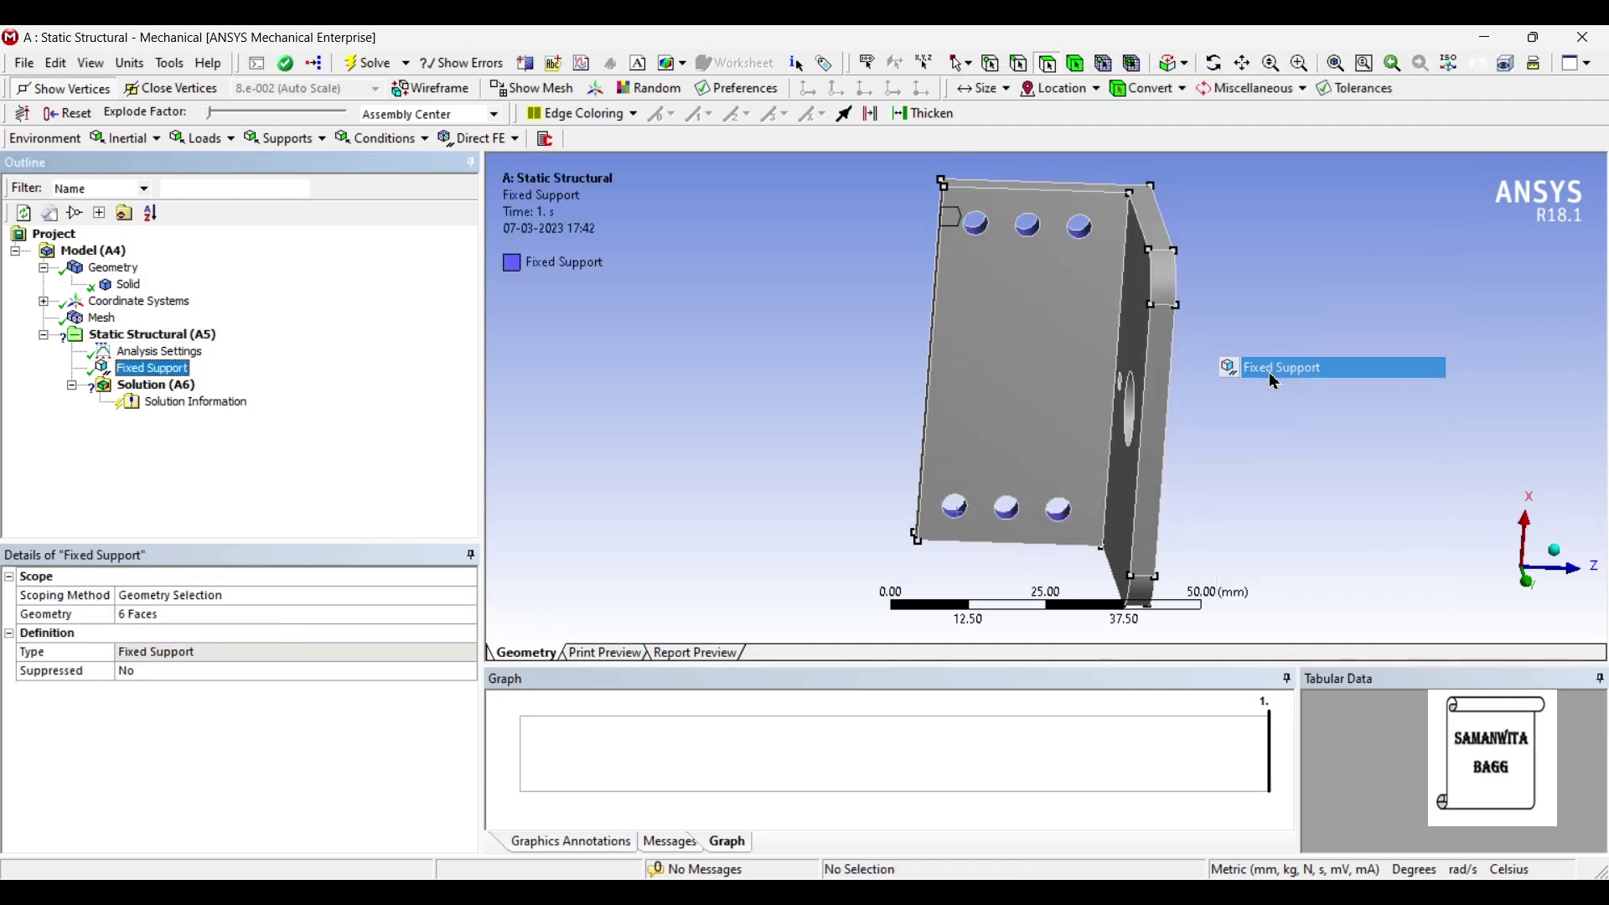
middle_click_drag(1173, 402, 1140, 409)
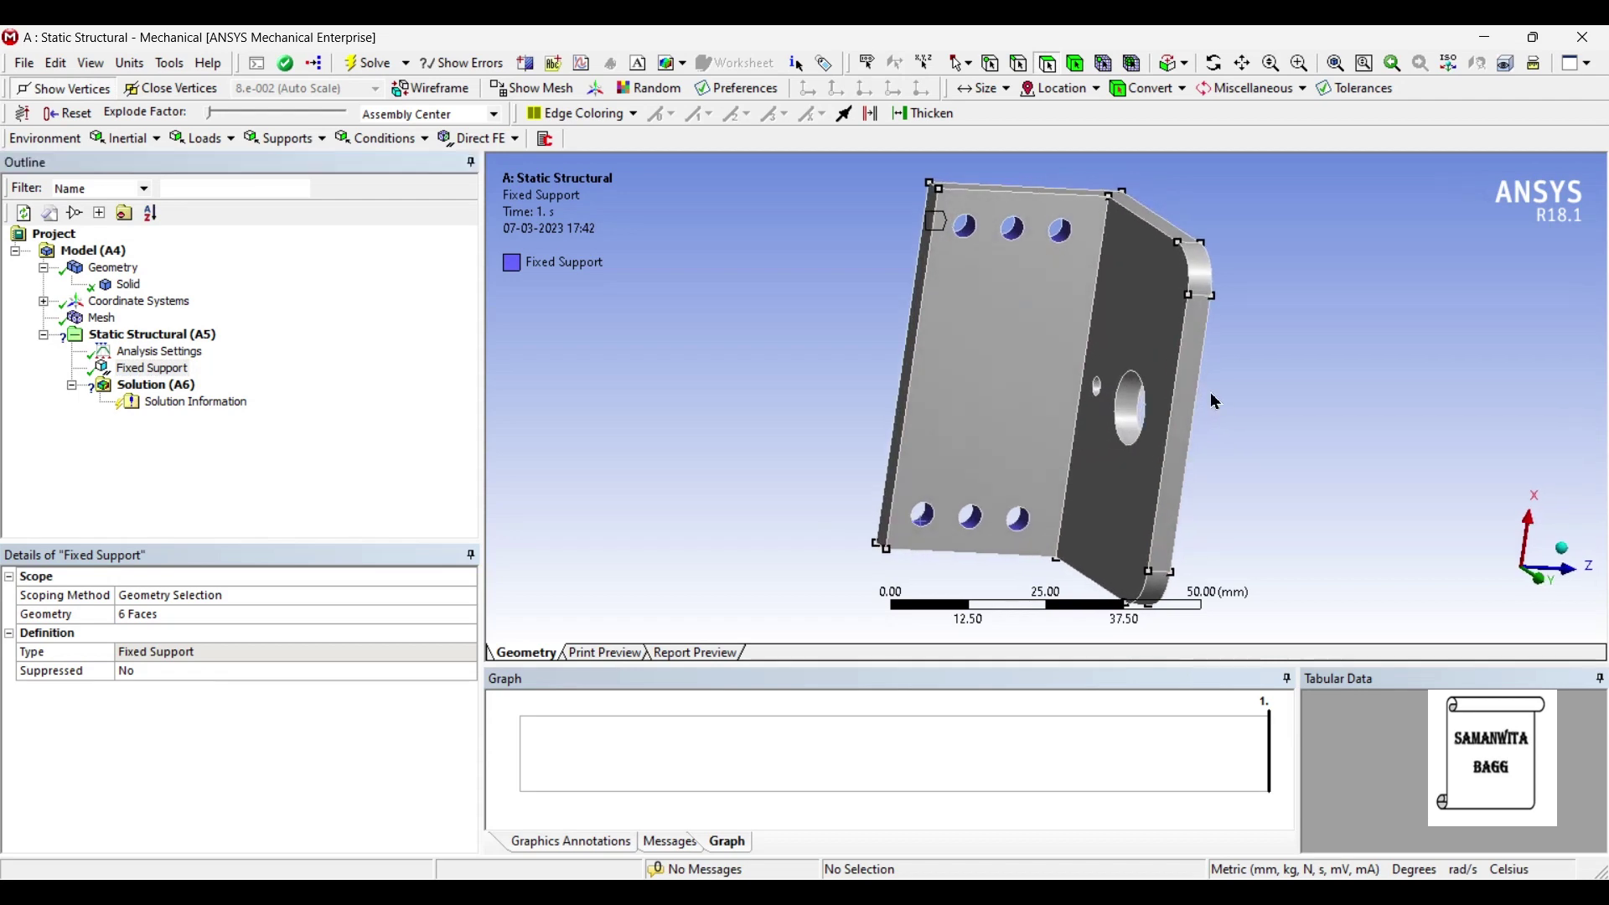
Step: Insert a Force on the large hole's inner face
left_click(1139, 409)
right_click(1137, 406)
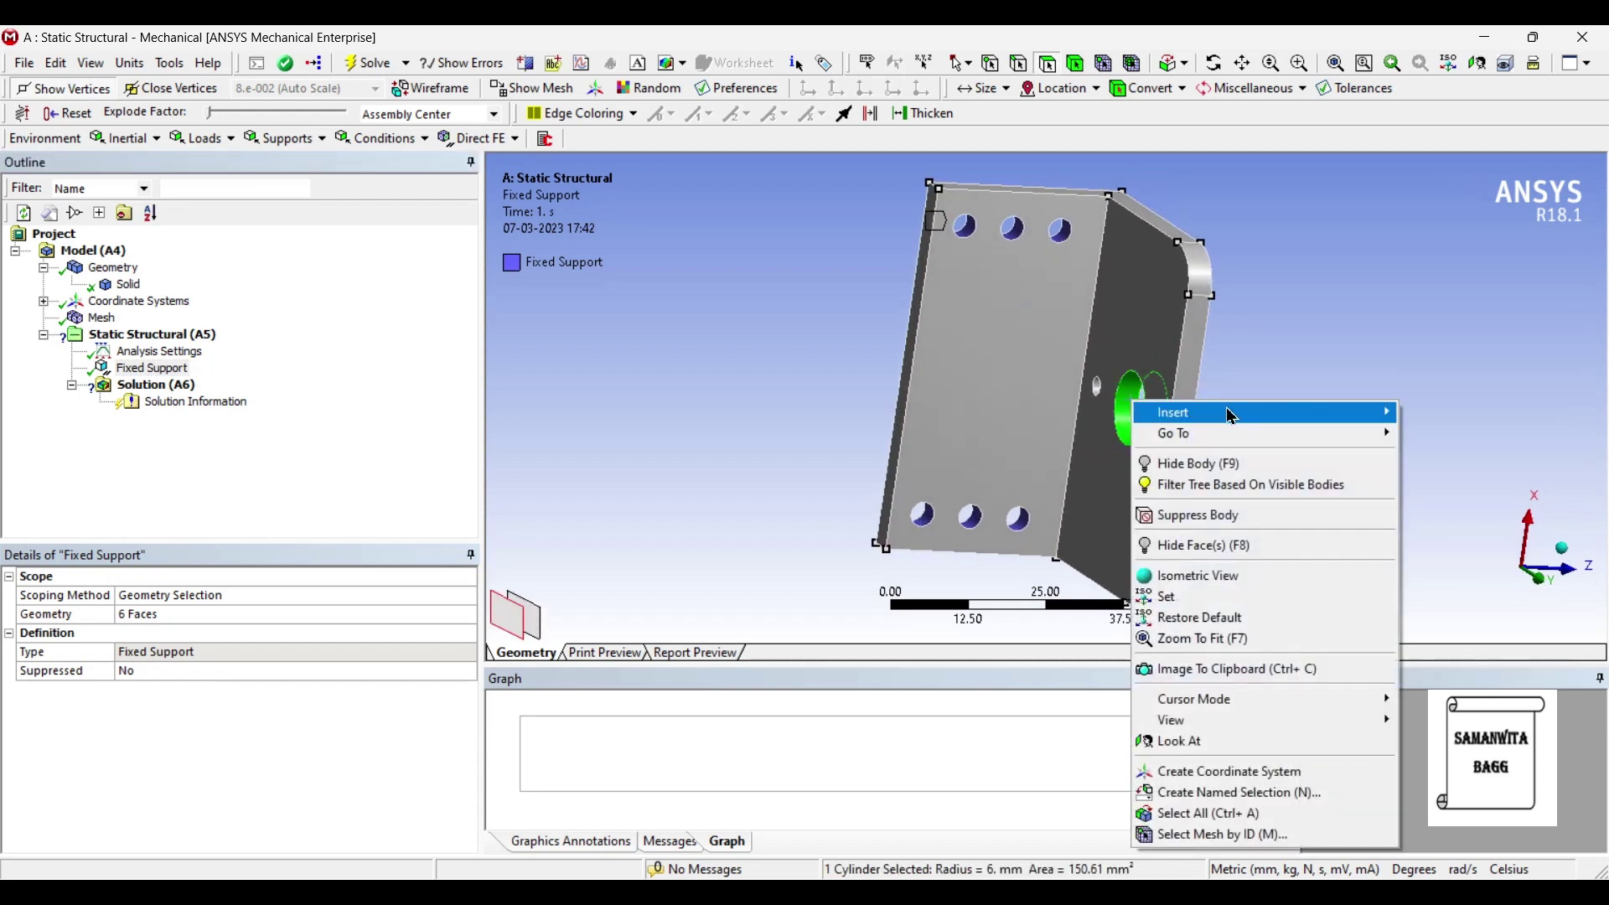
mouse_move(1229, 416)
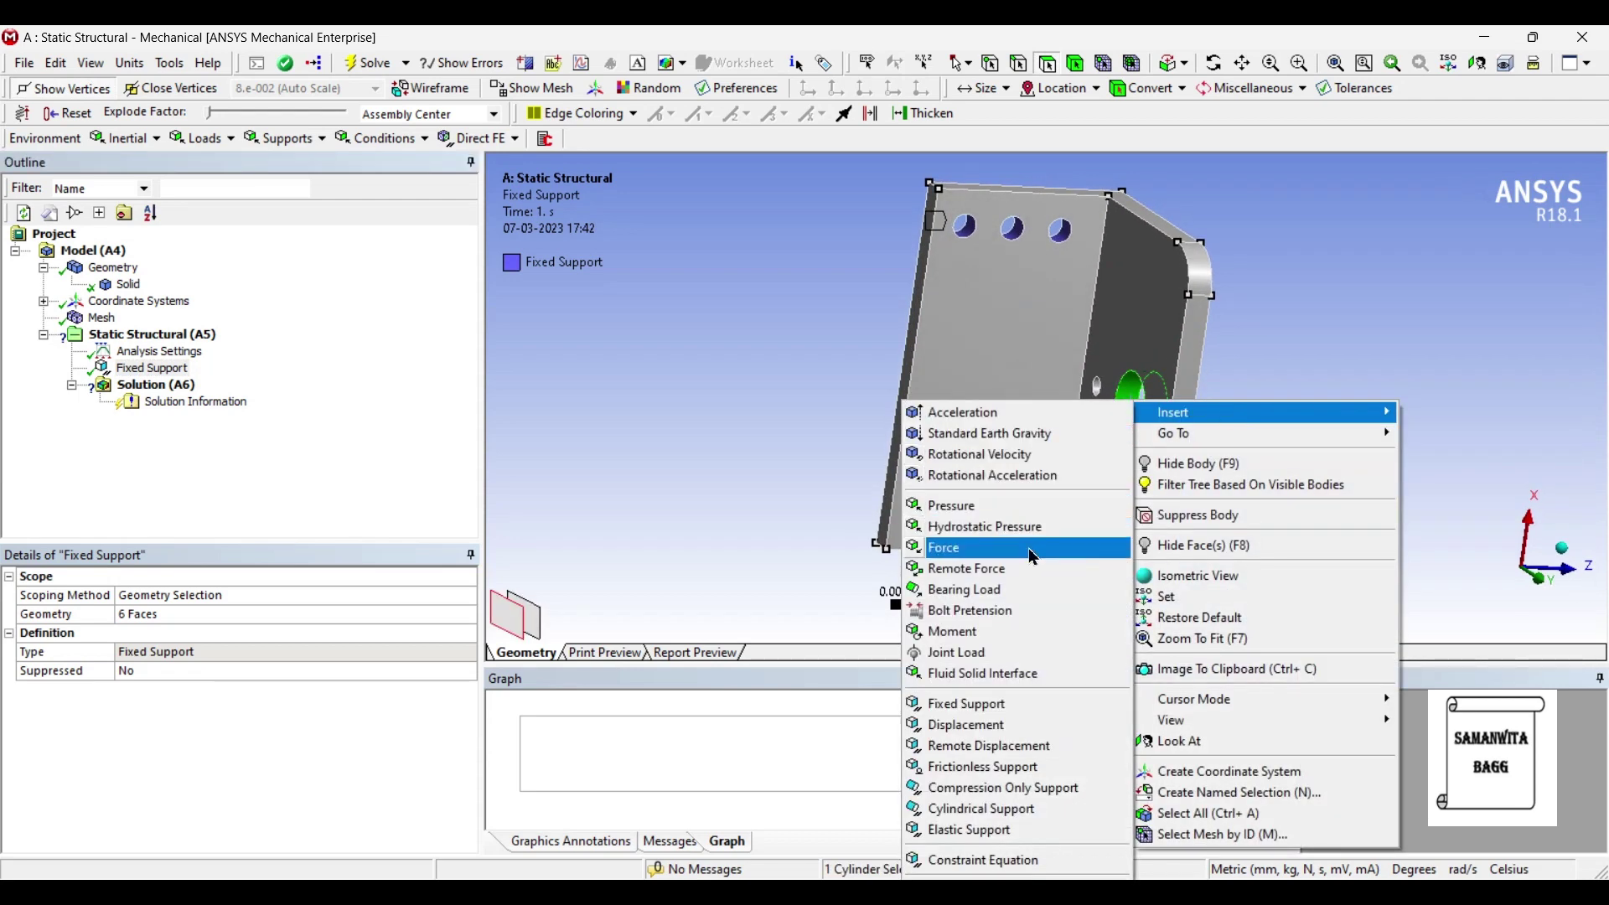
left_click(1028, 548)
Step: Define the force by components with an X component of -500 N
left_click(236, 674)
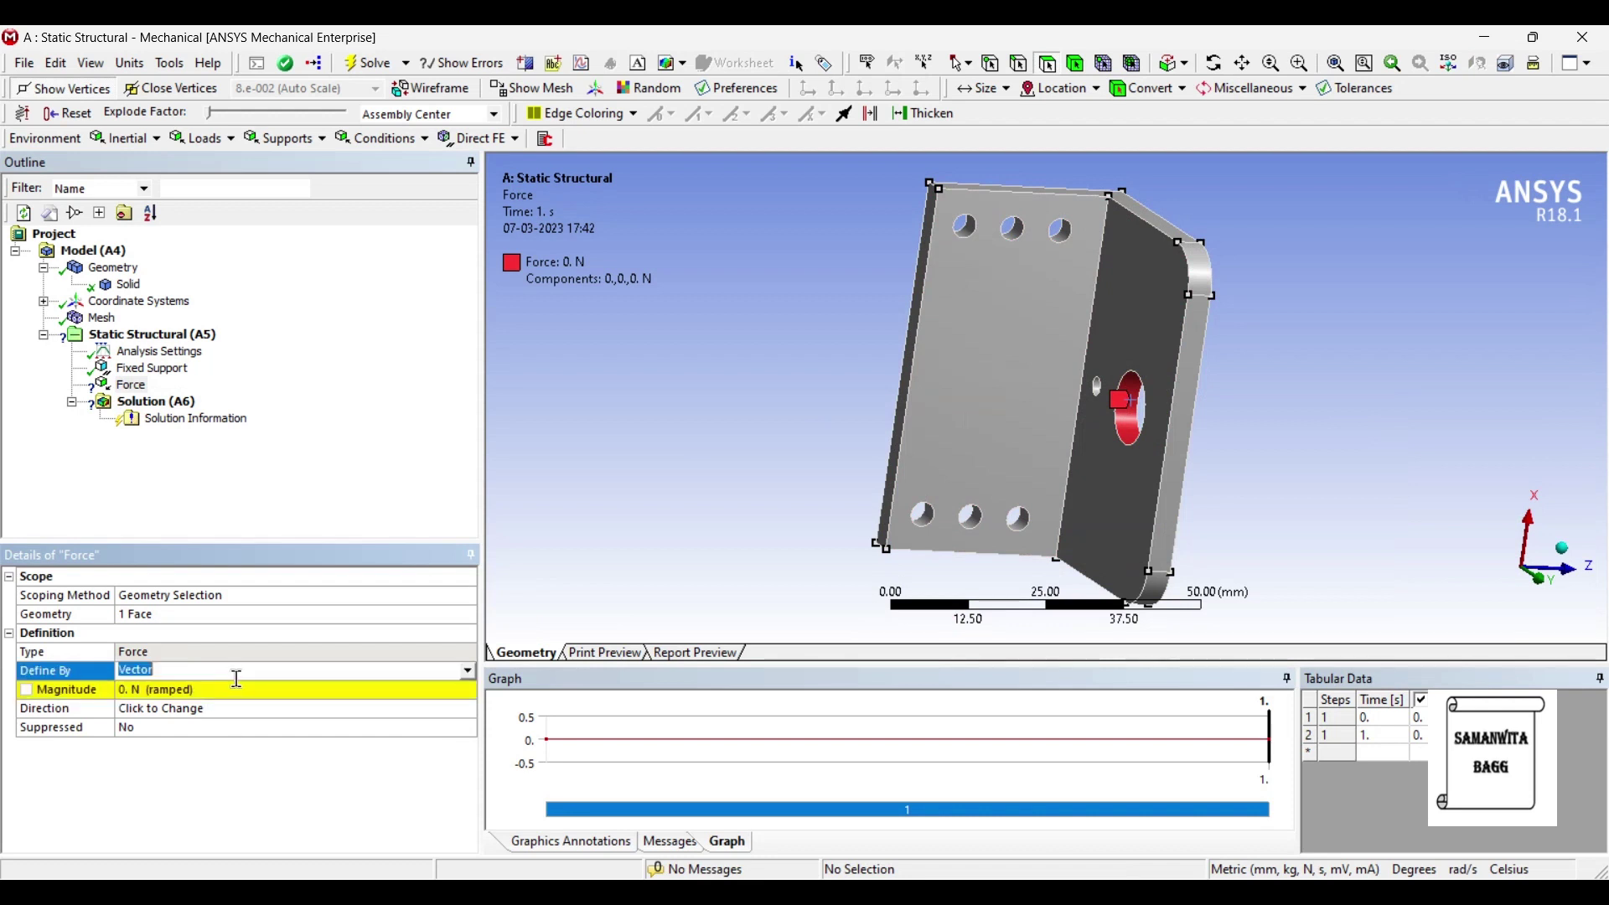
left_click(466, 671)
left_click(234, 680)
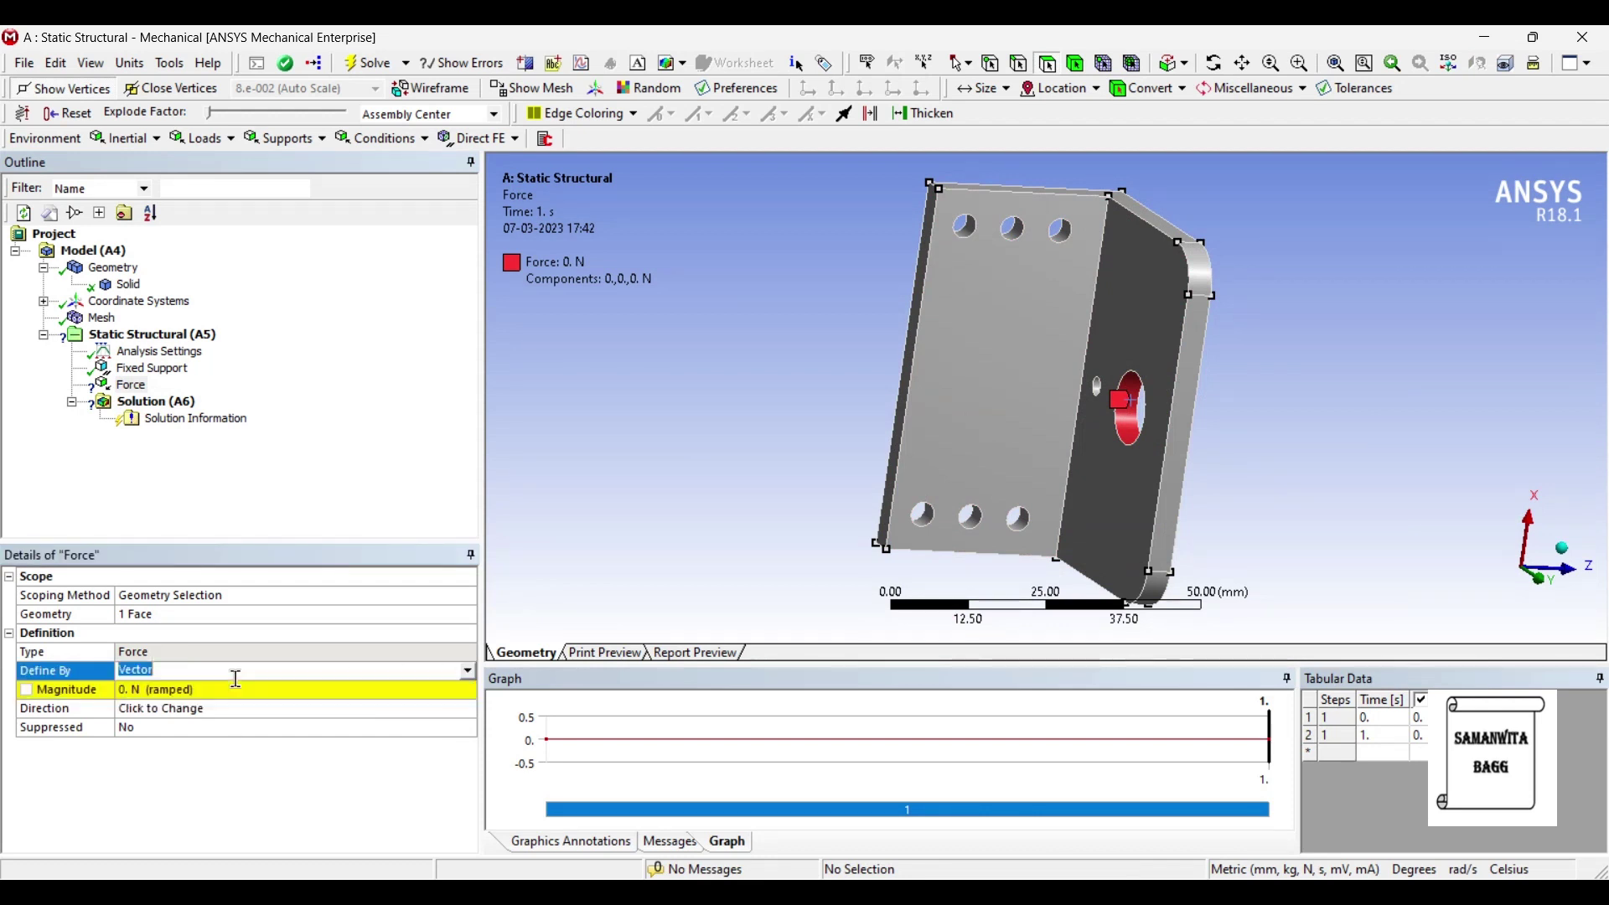
left_click(466, 671)
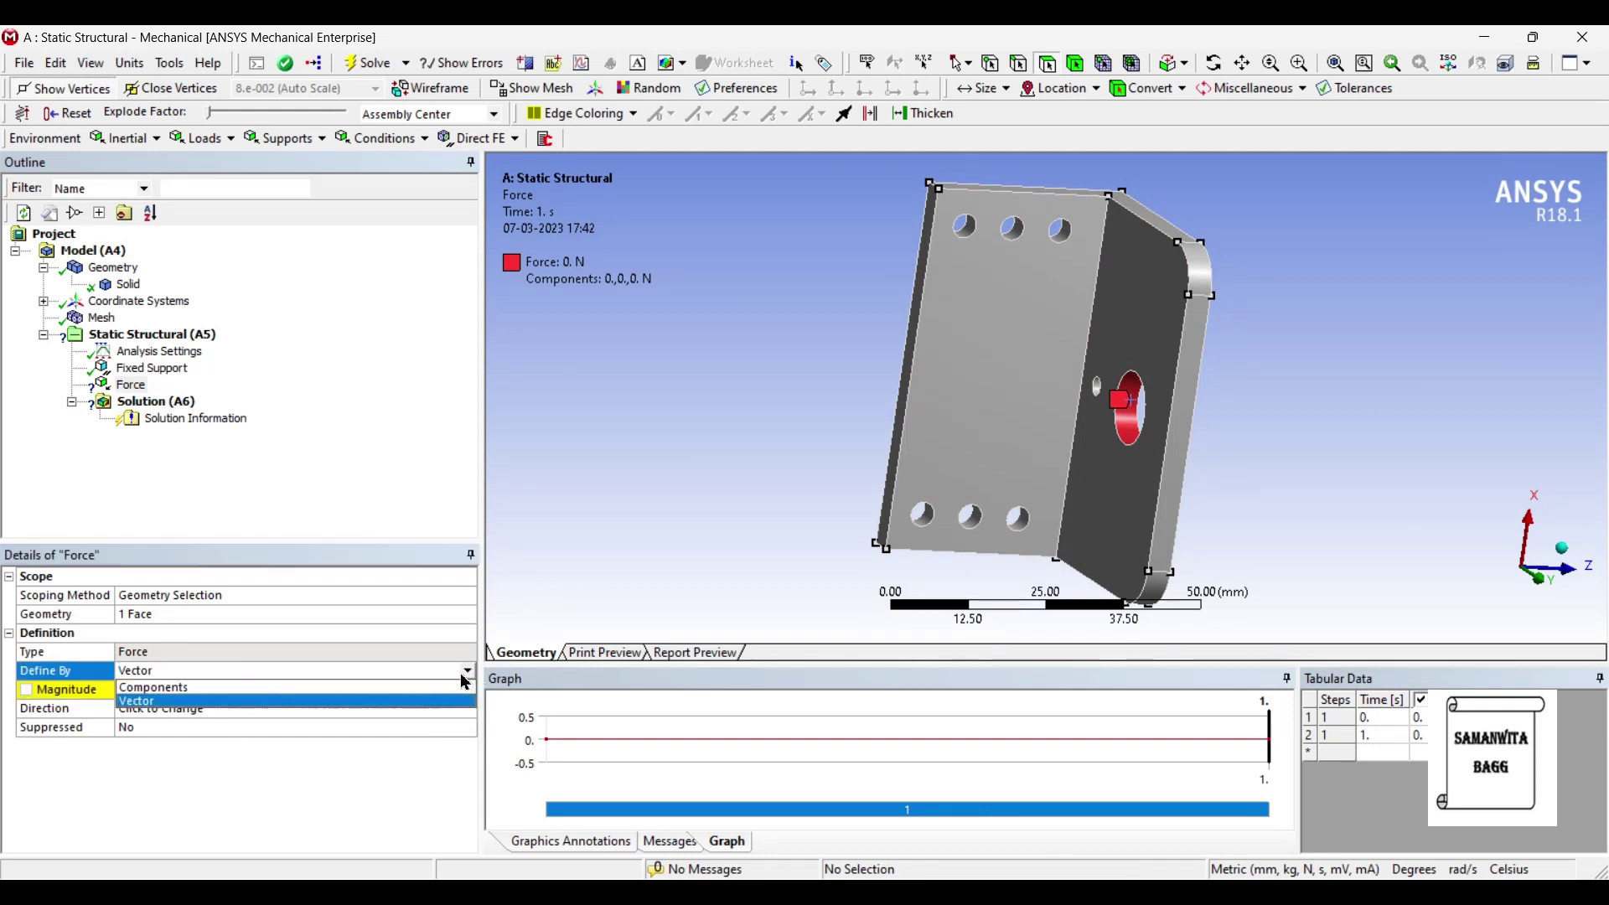
left_click(282, 699)
middle_click_drag(1250, 428, 1199, 395)
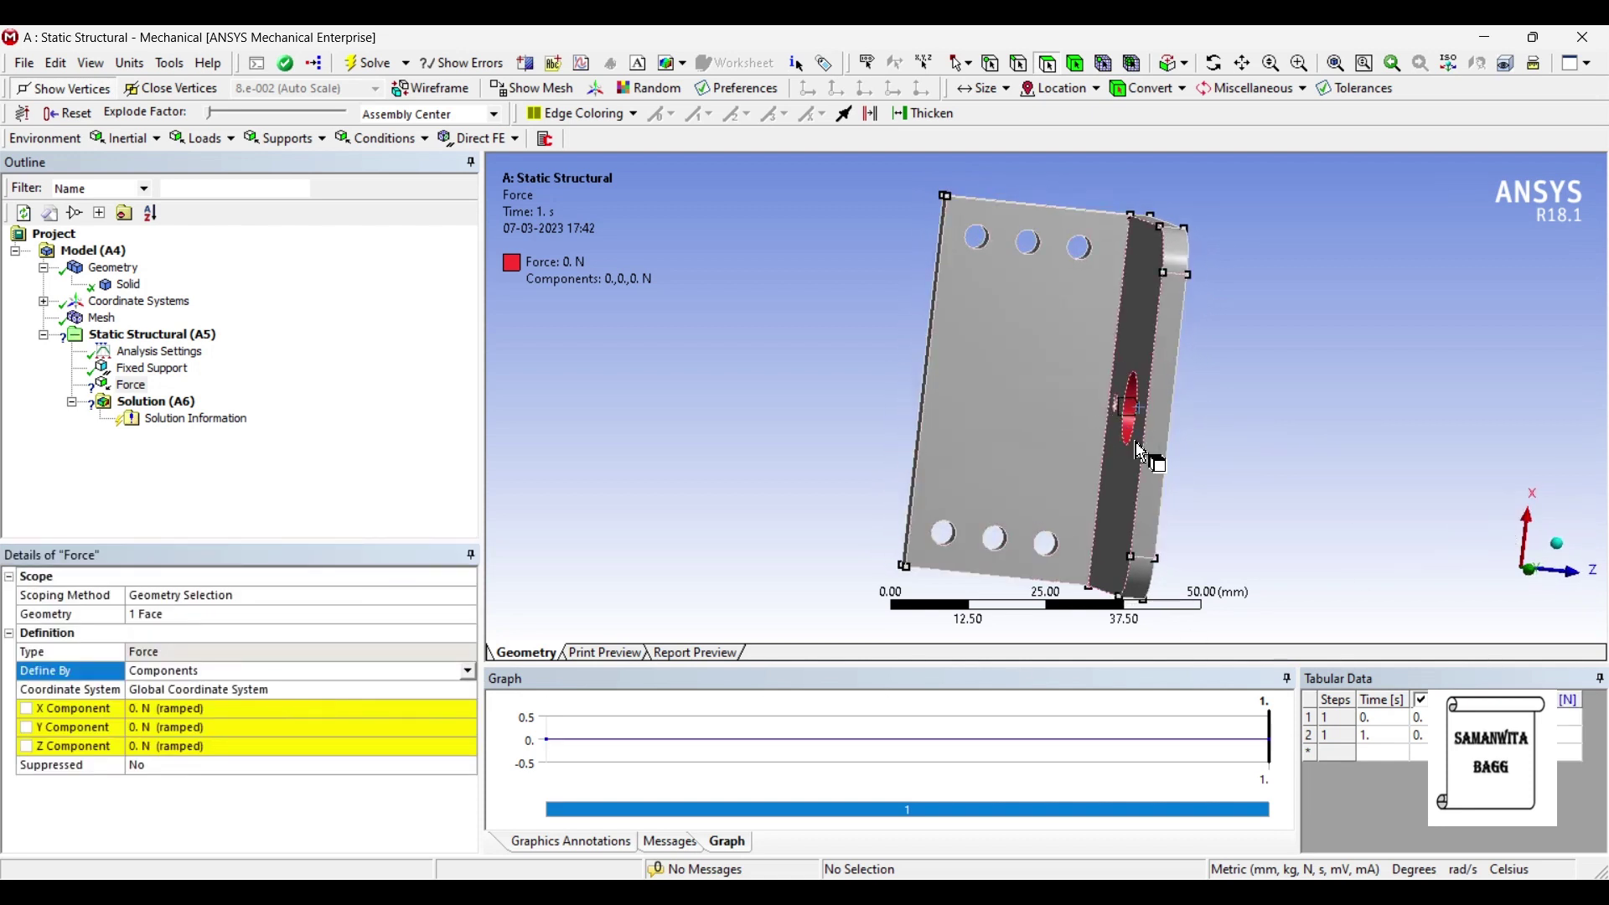
left_click(216, 710)
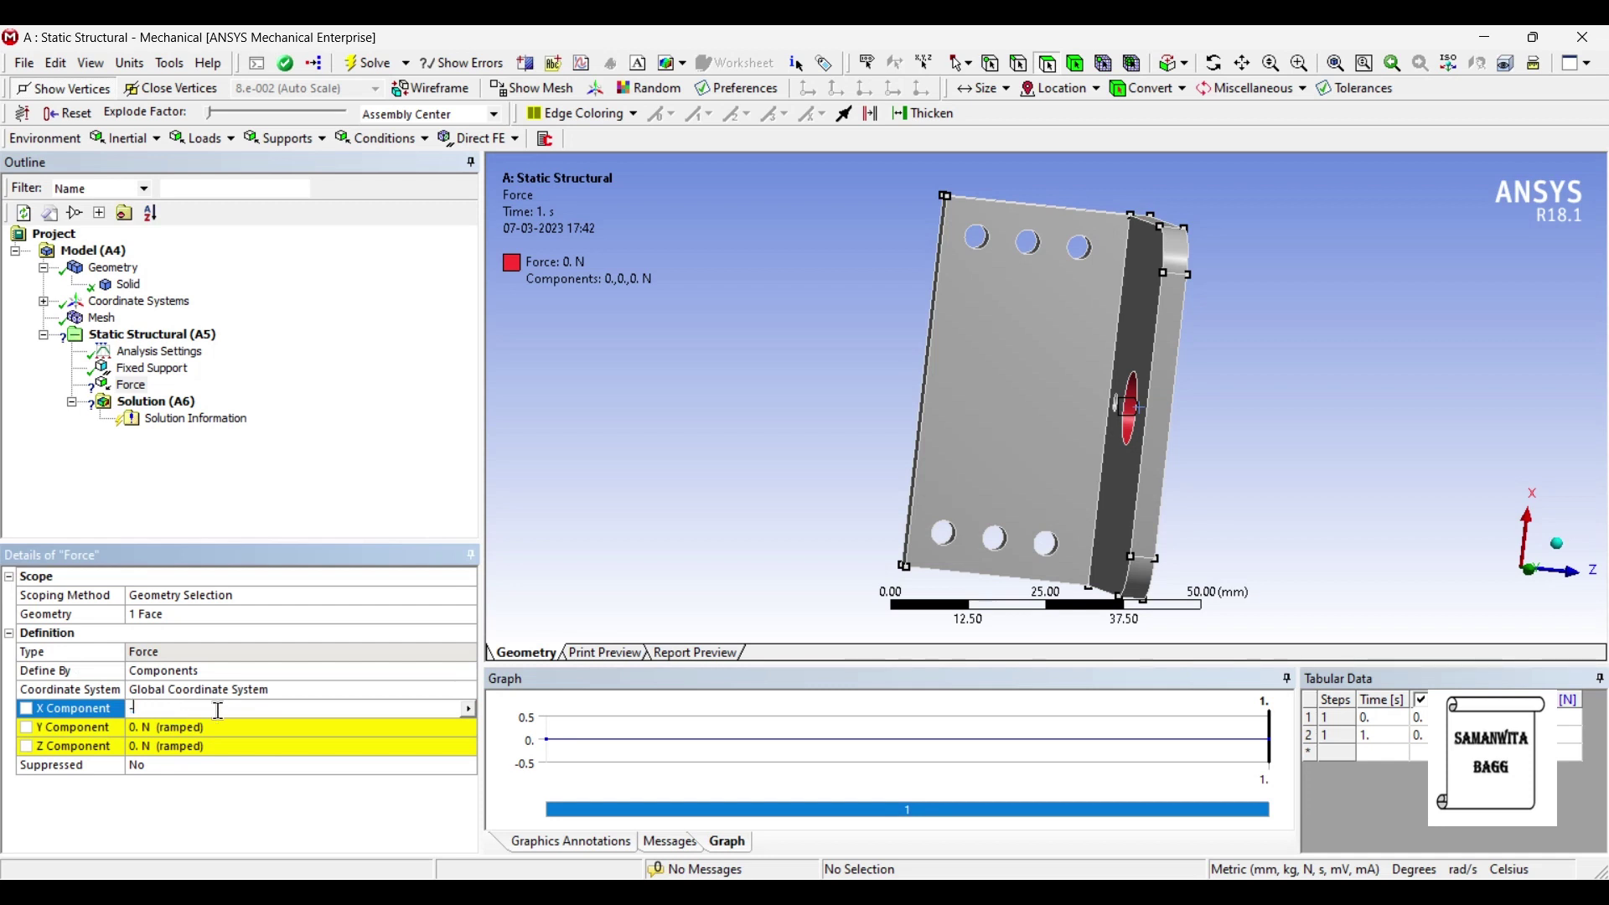
key("Return")
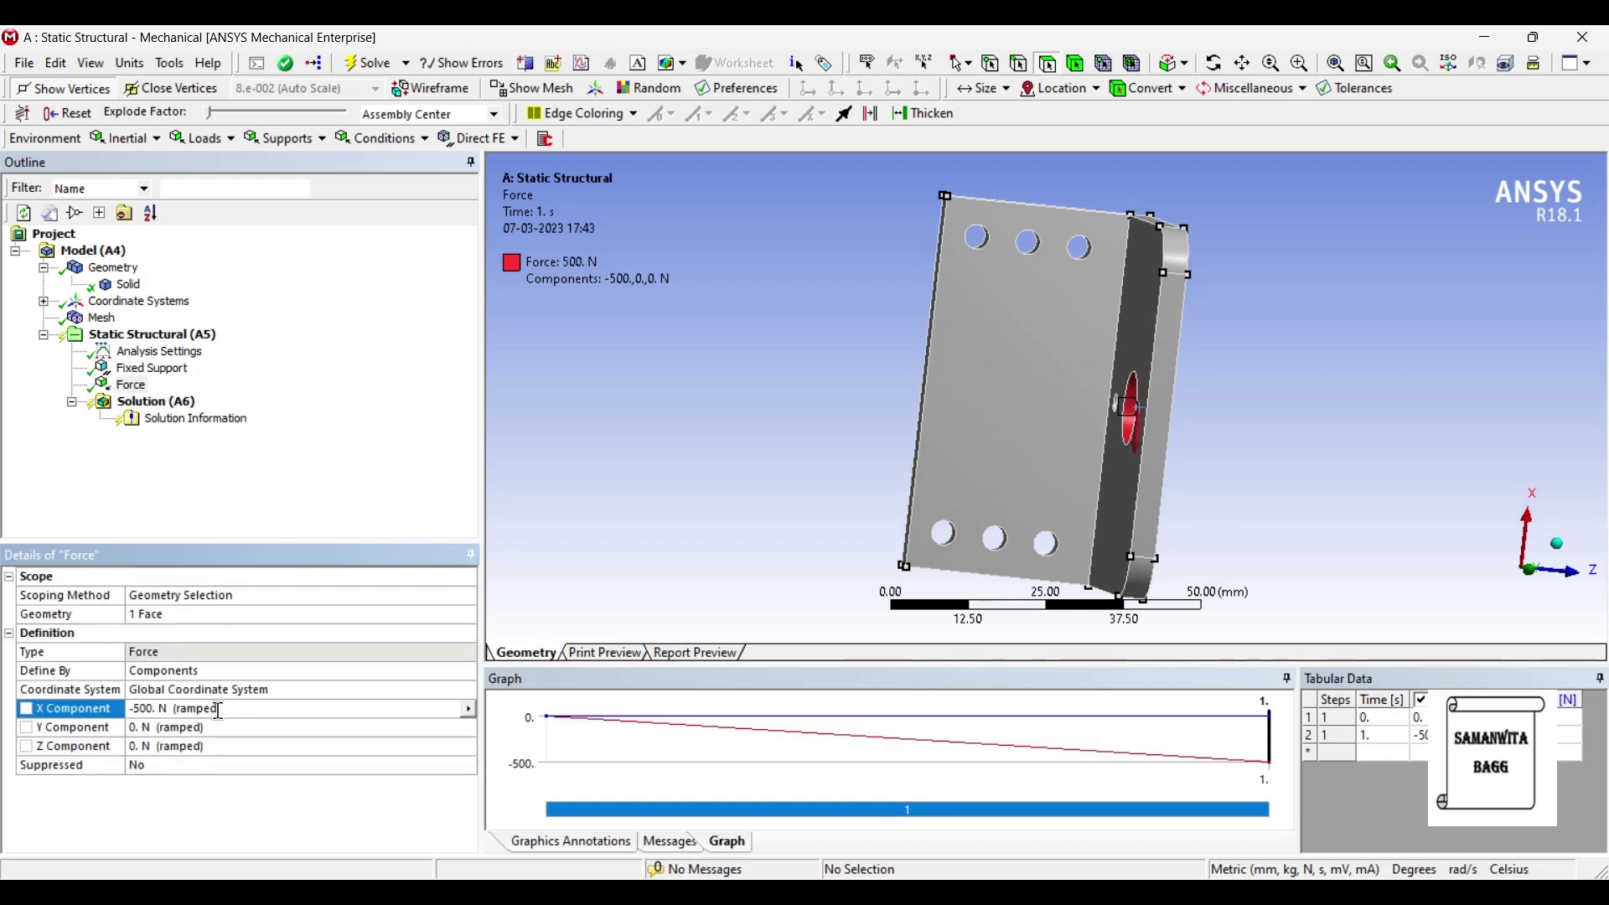
right_click(186, 403)
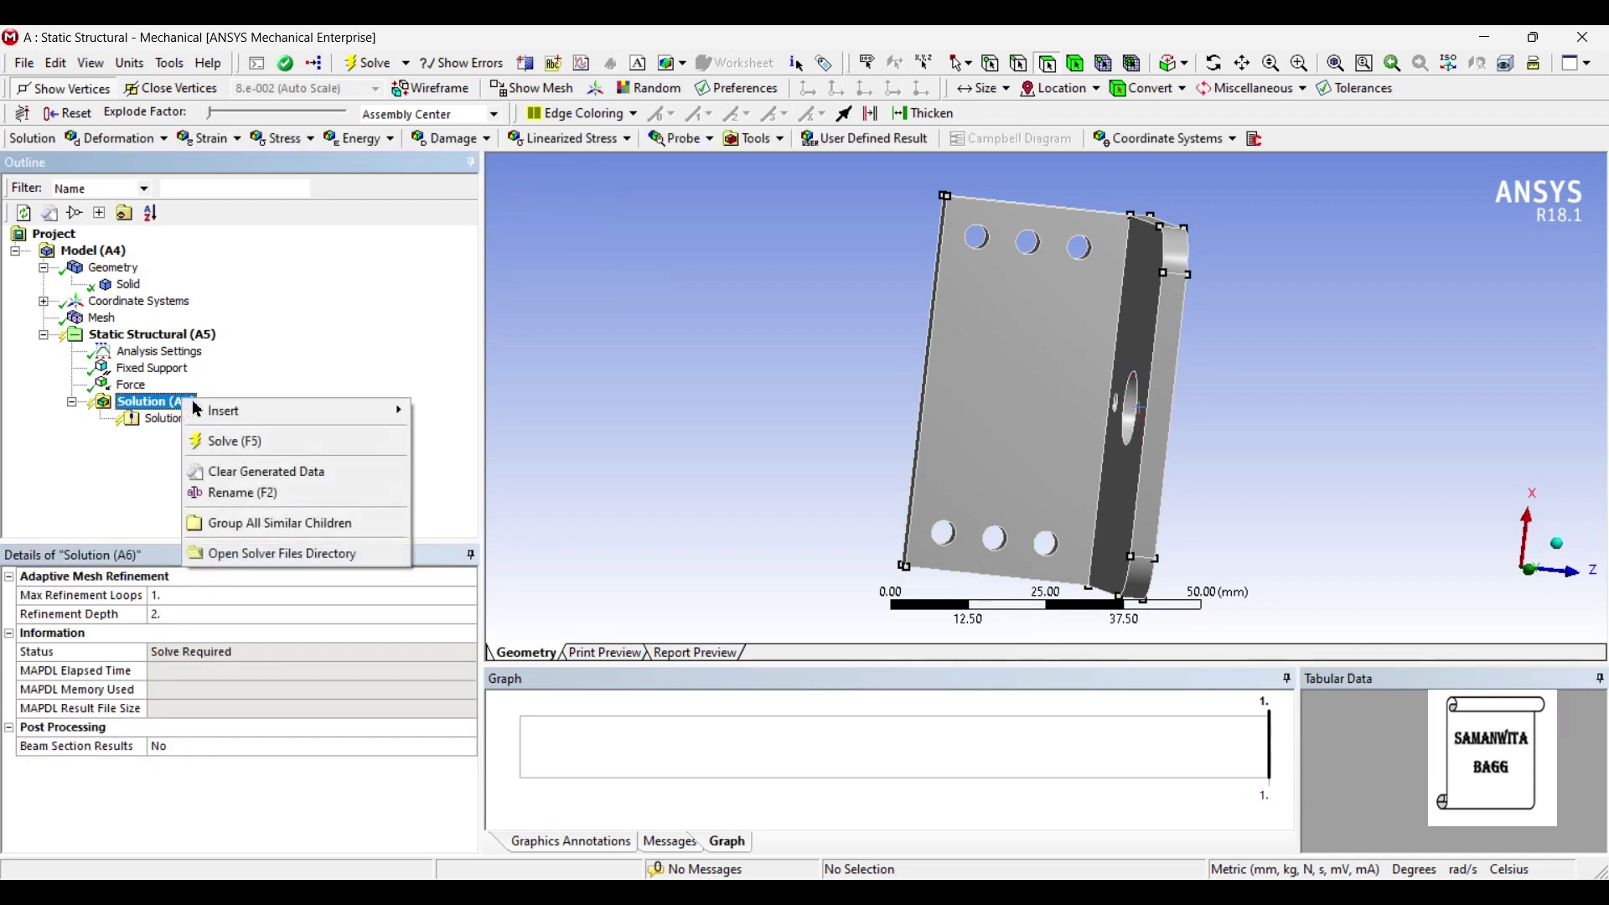
Step: Add Total Deformation and Directional Deformation results to the Solution
mouse_move(216, 417)
mouse_move(530, 434)
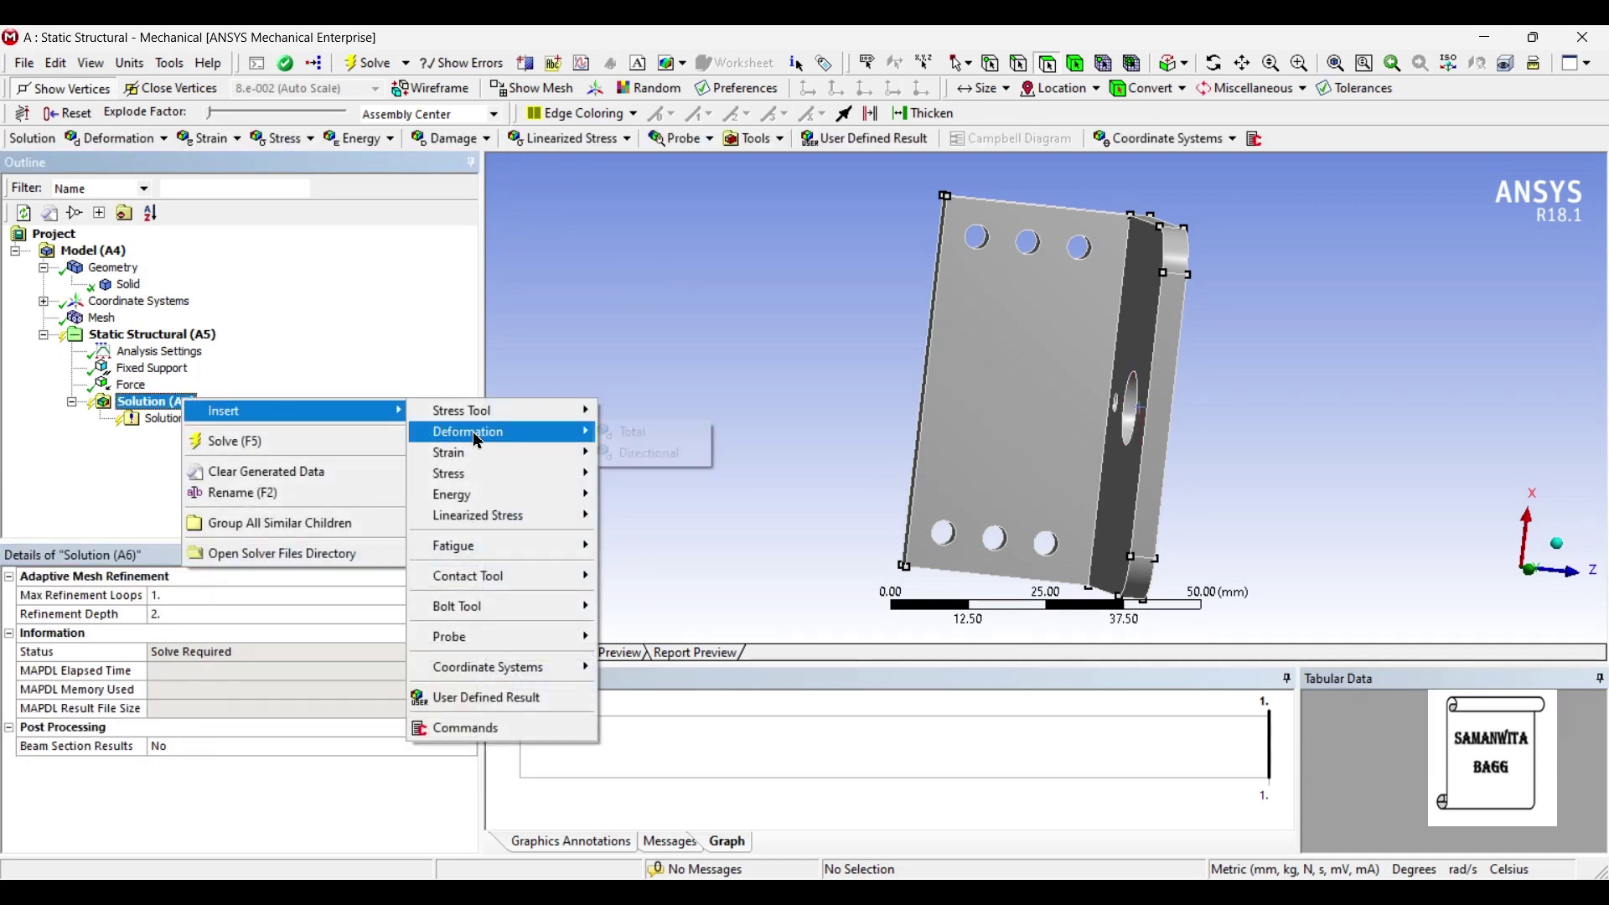
left_click(677, 434)
right_click(172, 404)
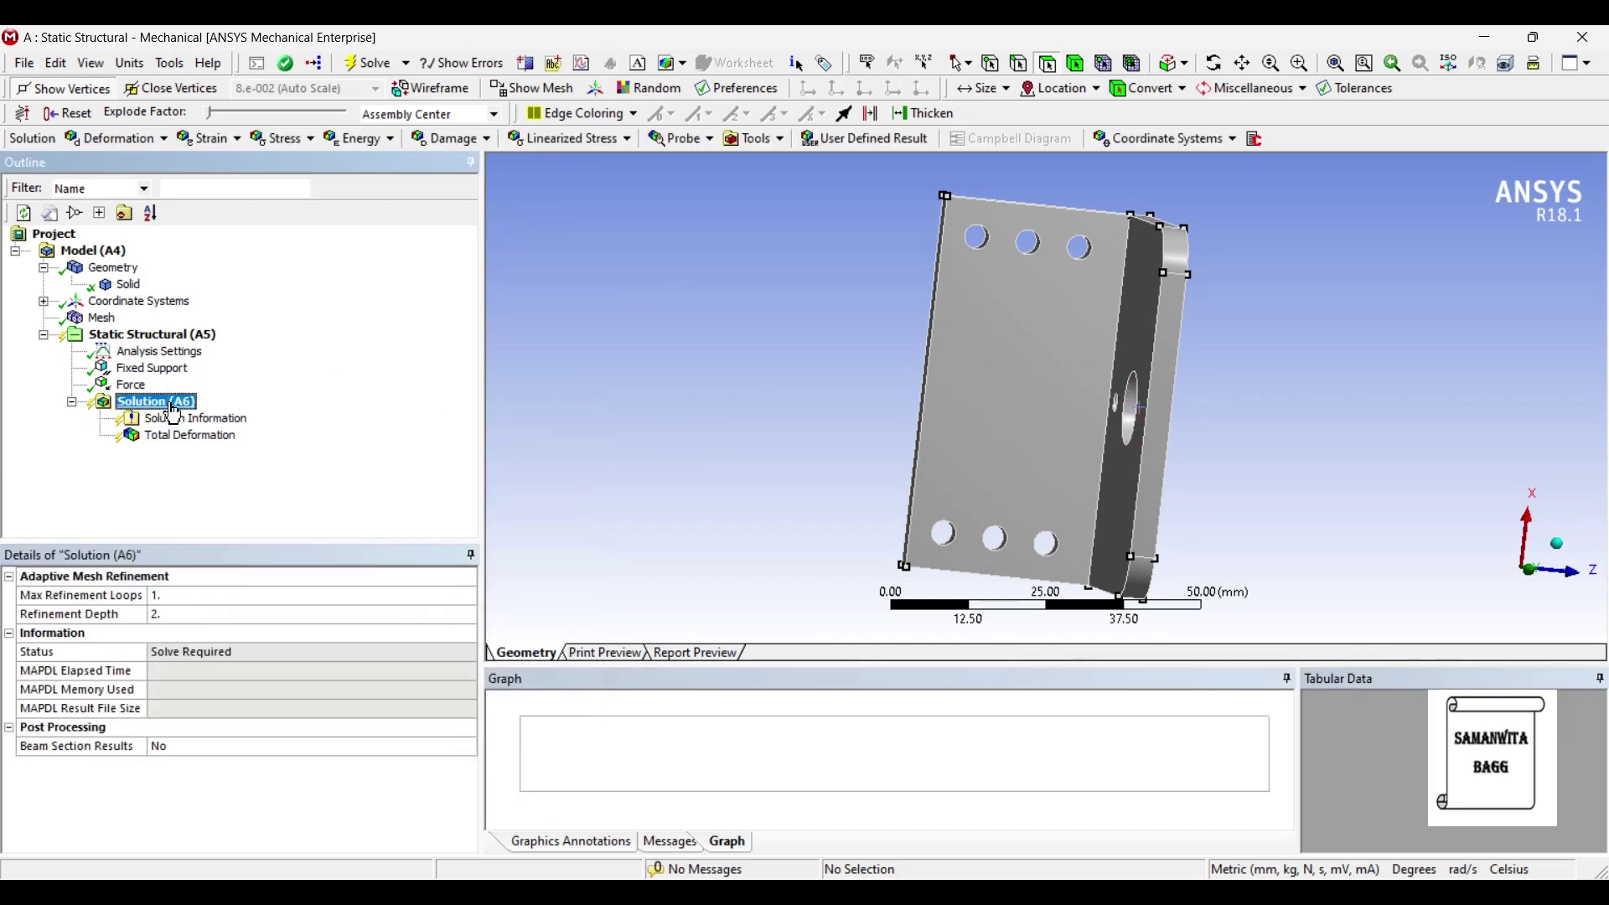
mouse_move(216, 416)
mouse_move(520, 435)
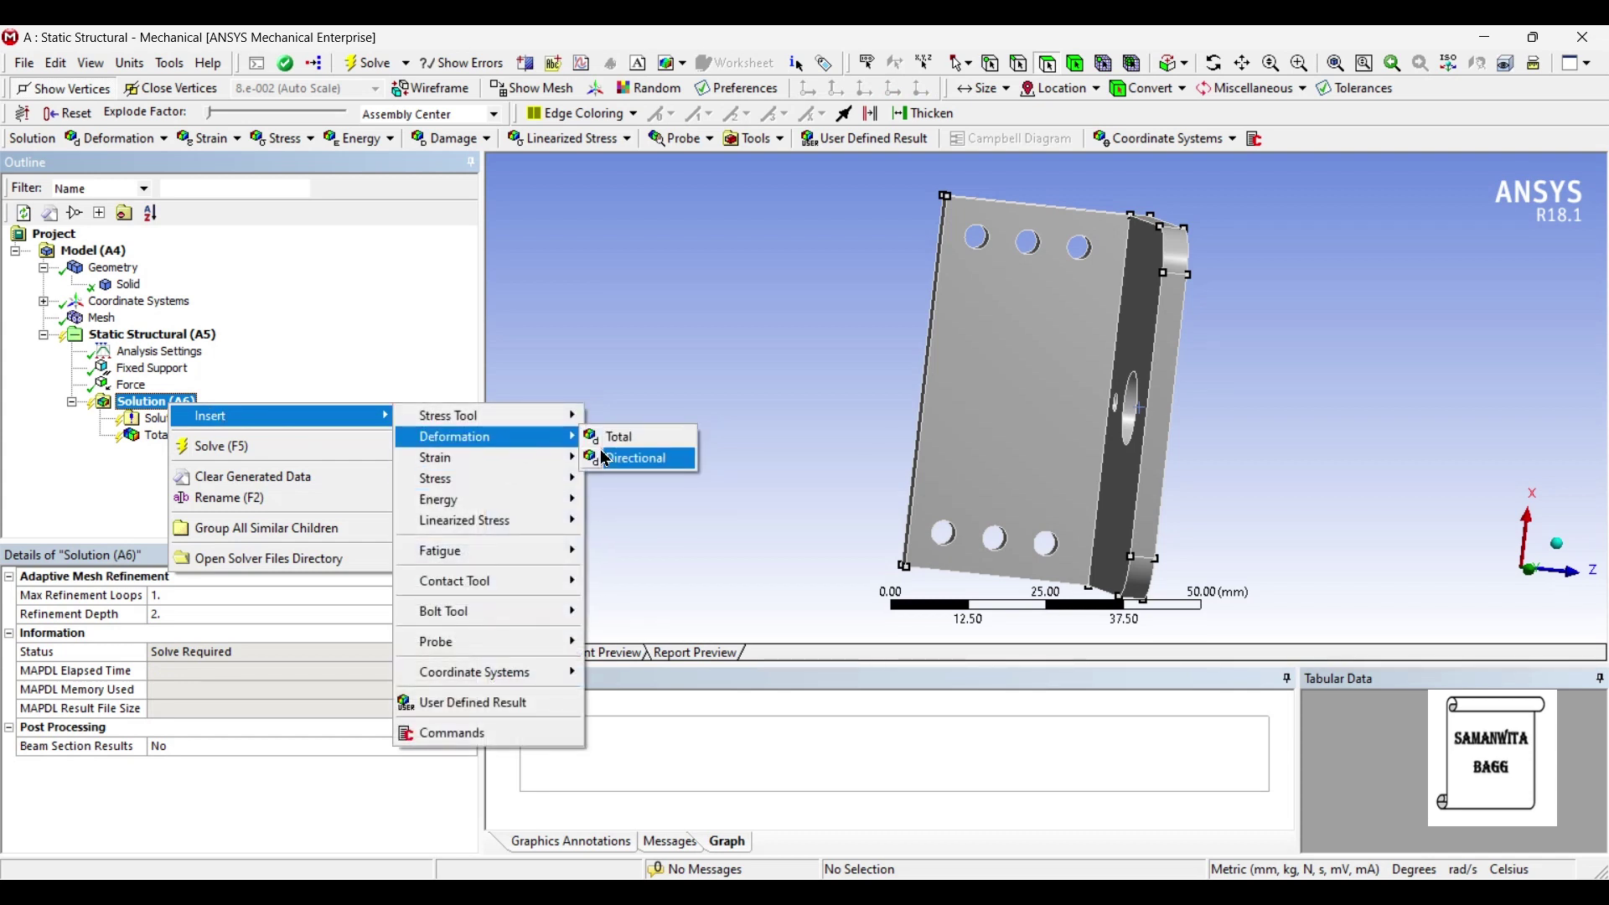
left_click(611, 458)
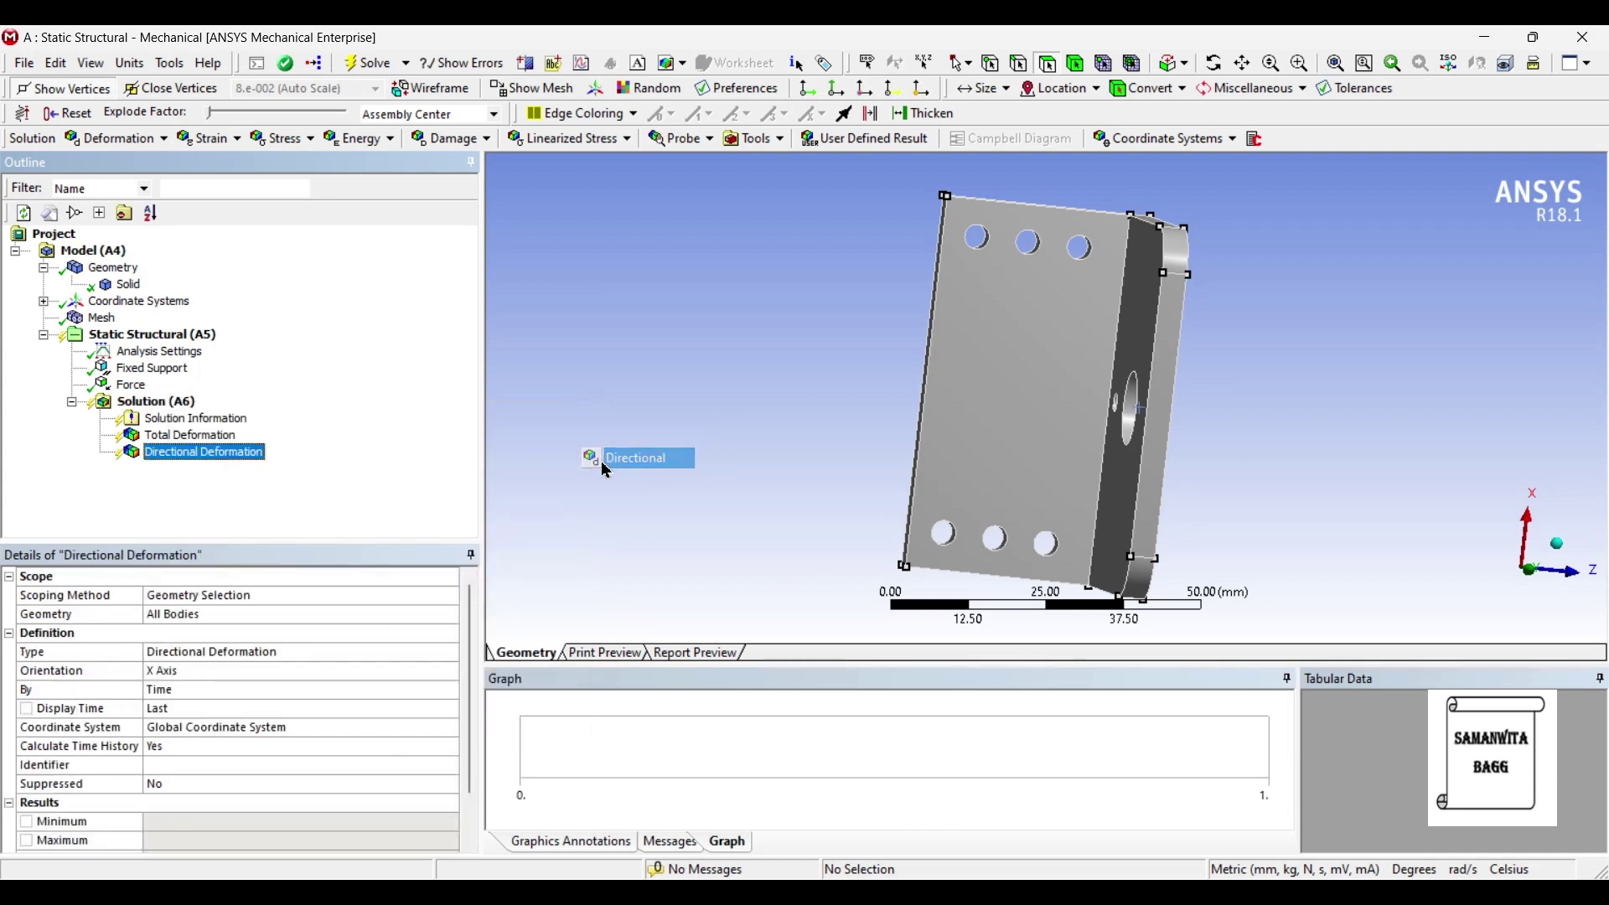
Step: Add Equivalent Elastic Strain and Equivalent von-Mises Stress results
right_click(189, 403)
mouse_move(352, 415)
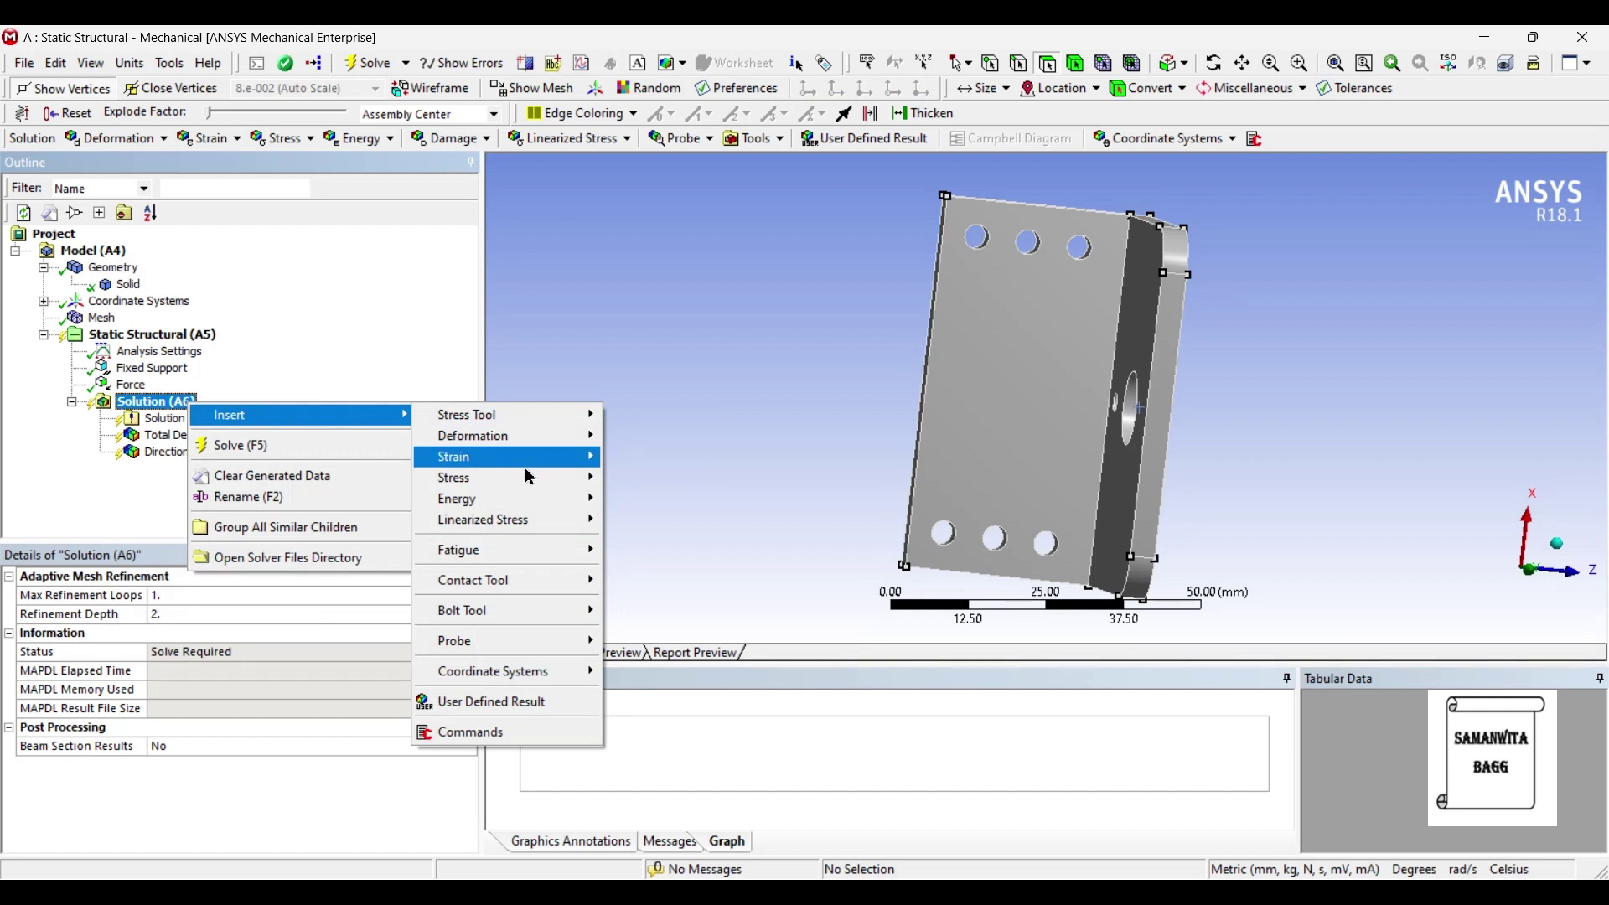
mouse_move(503, 457)
left_click(670, 458)
right_click(177, 403)
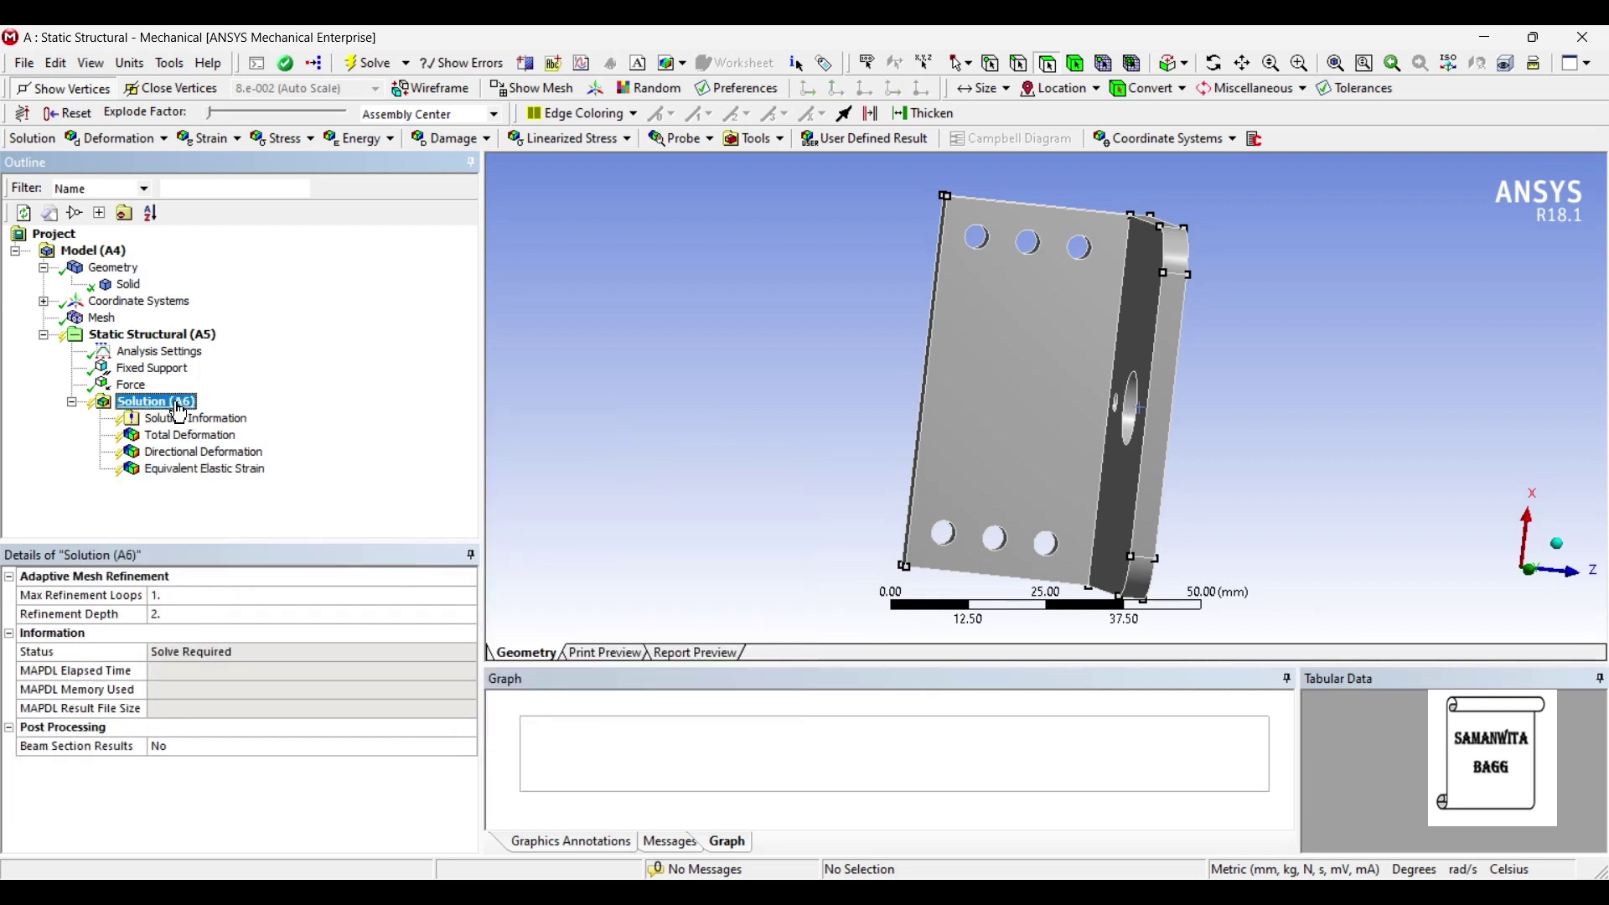
mouse_move(285, 414)
mouse_move(480, 480)
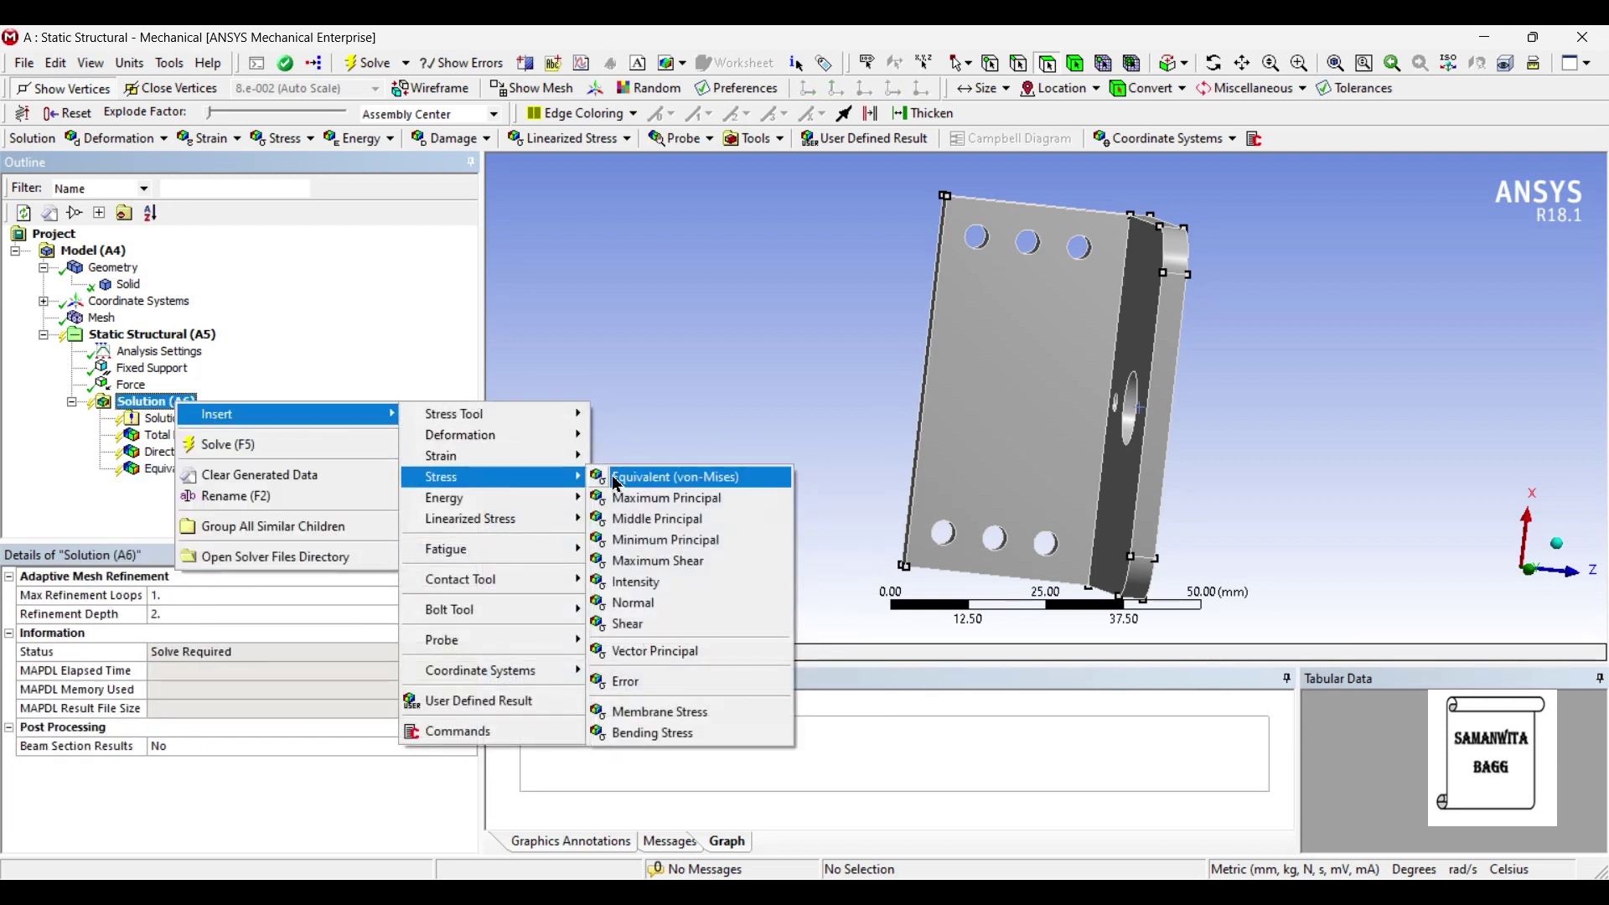
left_click(619, 479)
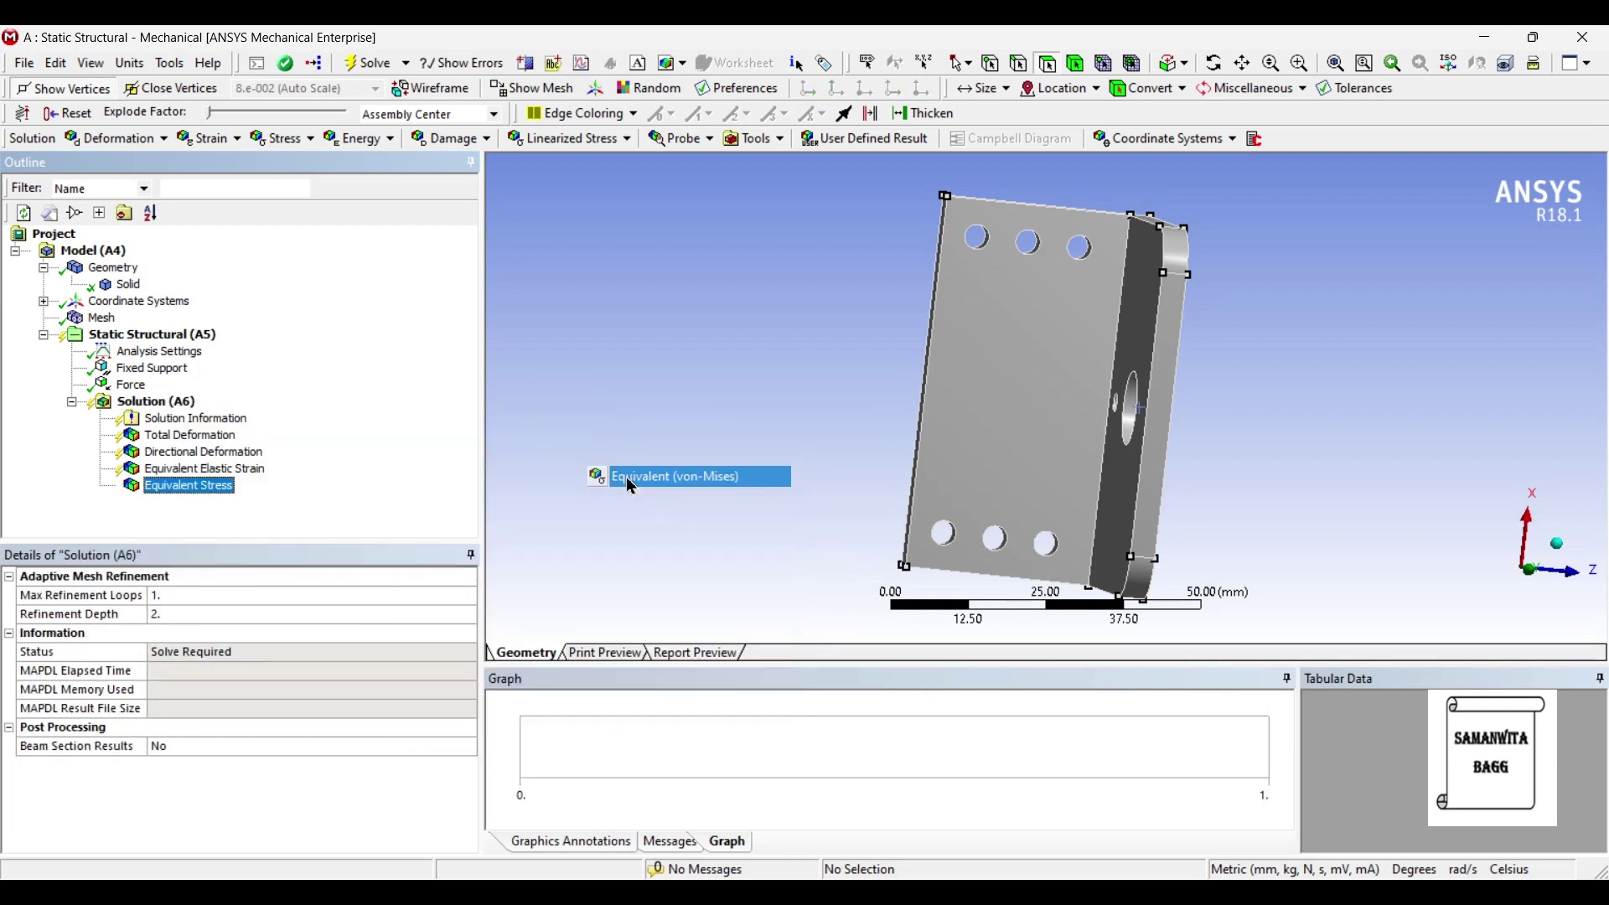
Step: Add a Stress Tool for the safety factor
left_click(757, 139)
left_click(765, 165)
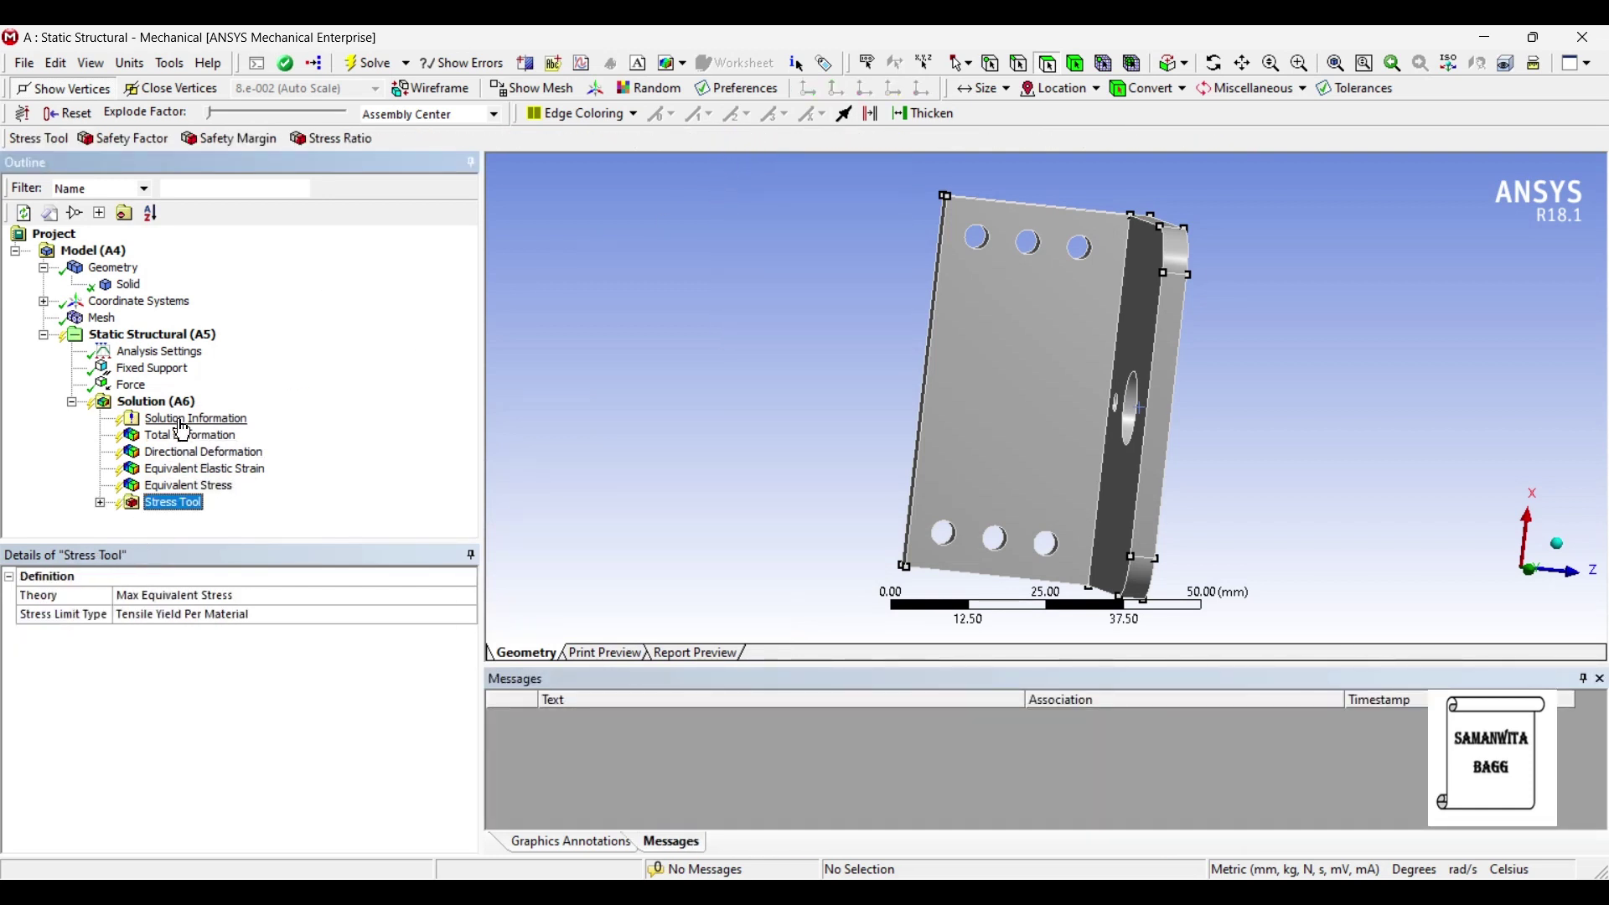
left_click(156, 402)
left_click(756, 140)
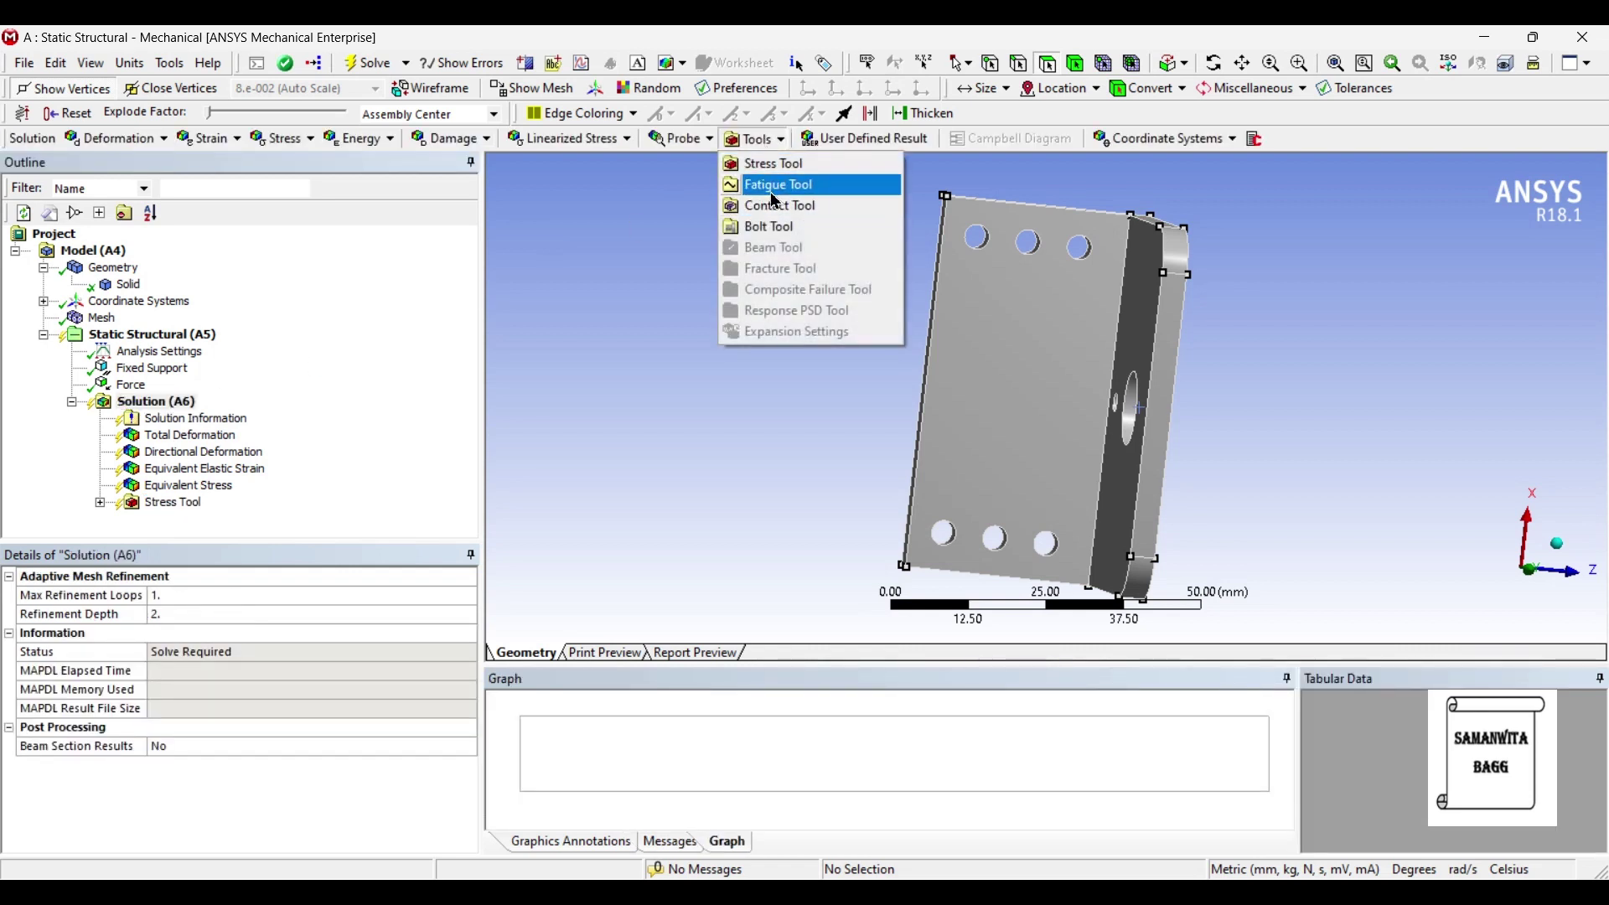
Step: Add a Fatigue Tool using the Goodman mean stress correction
left_click(775, 186)
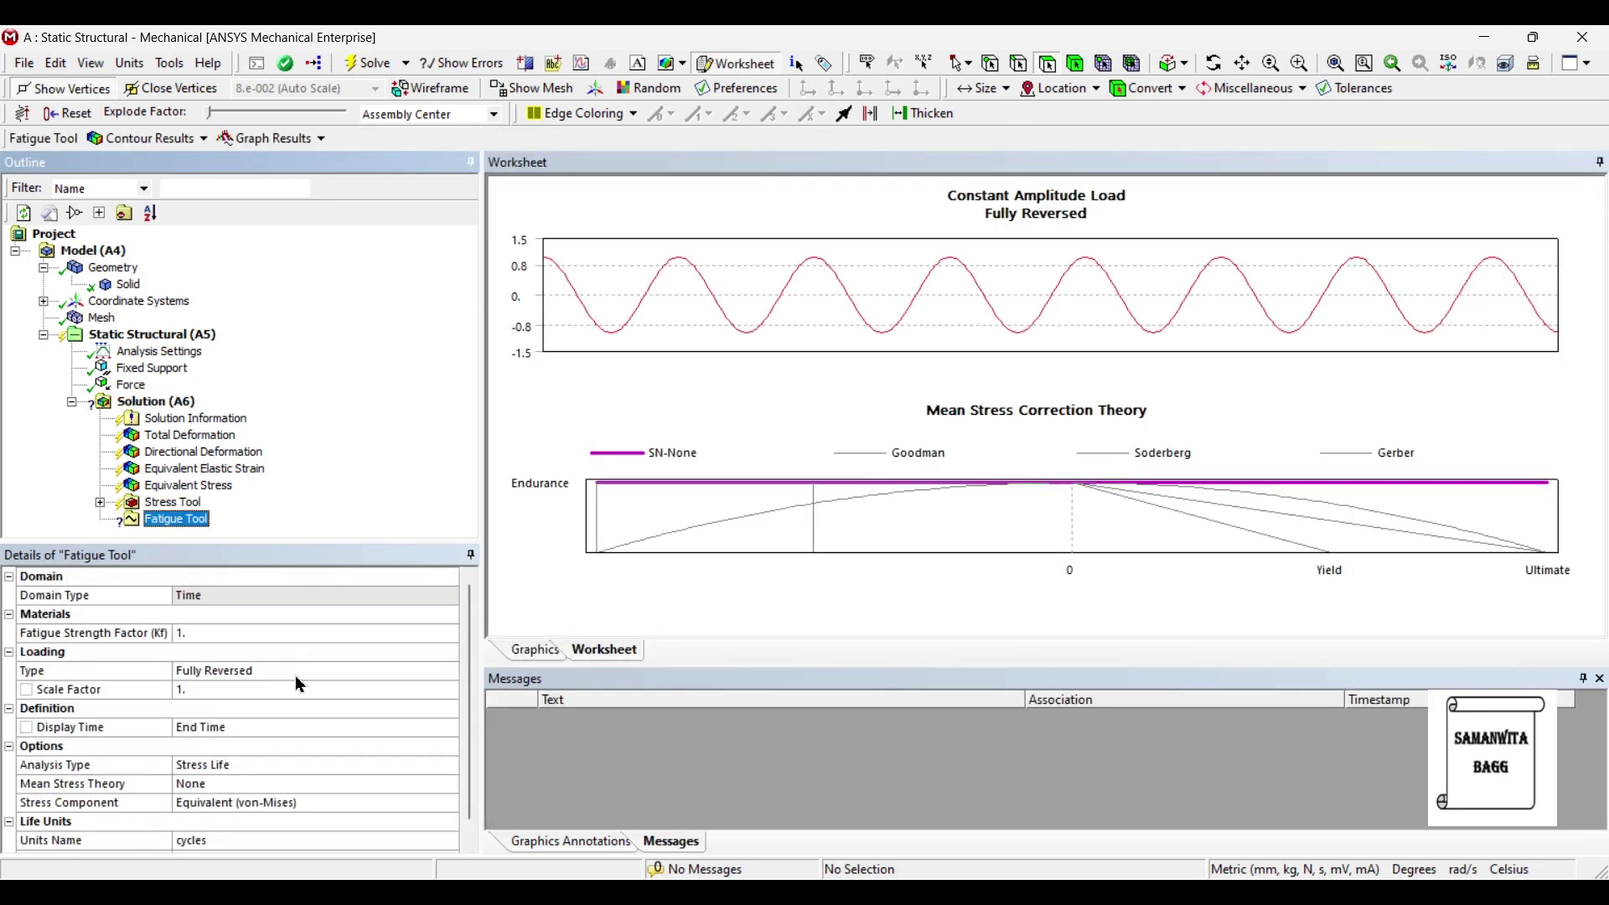
left_click(317, 787)
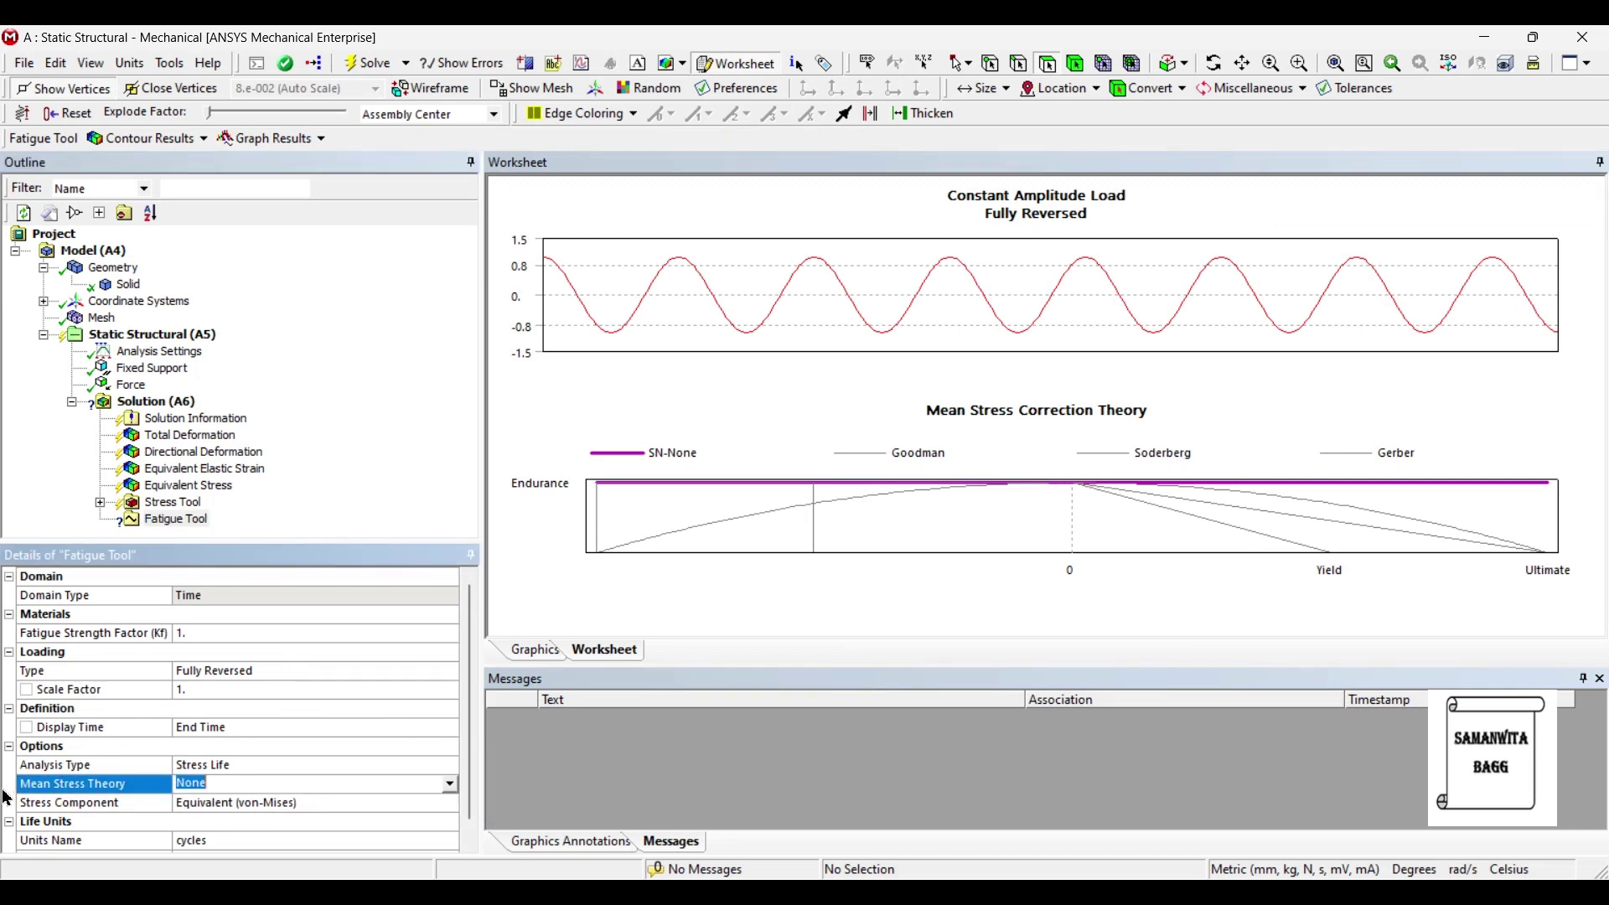
left_click(450, 784)
left_click(222, 819)
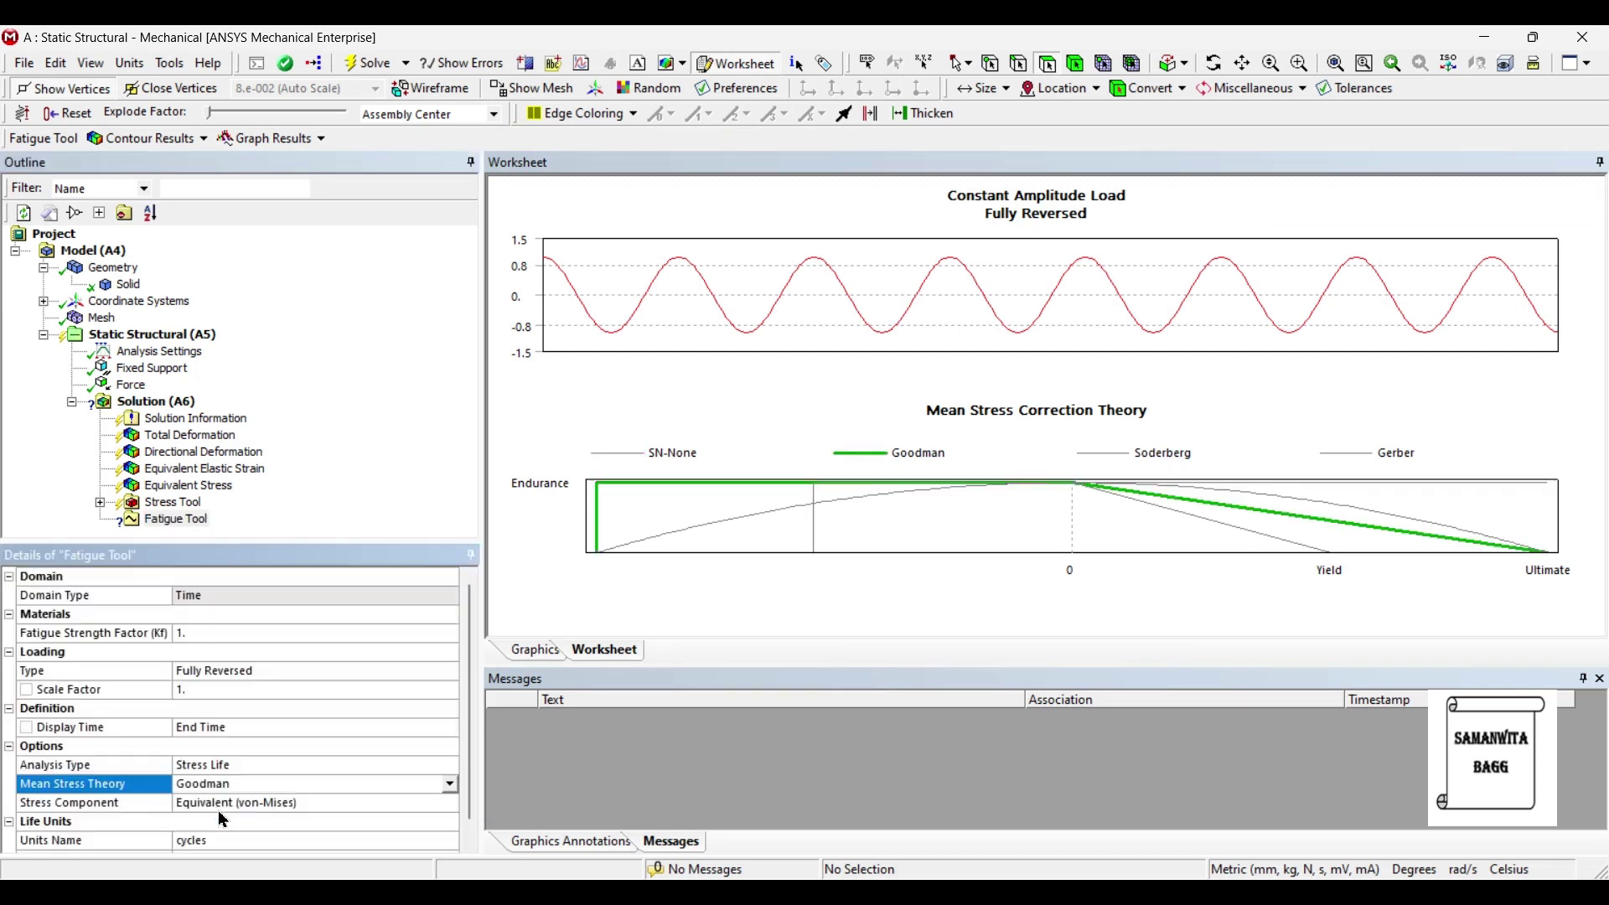
Step: Add fatigue Life and Damage results, then solve the analysis
right_click(172, 519)
mouse_move(268, 531)
left_click(432, 535)
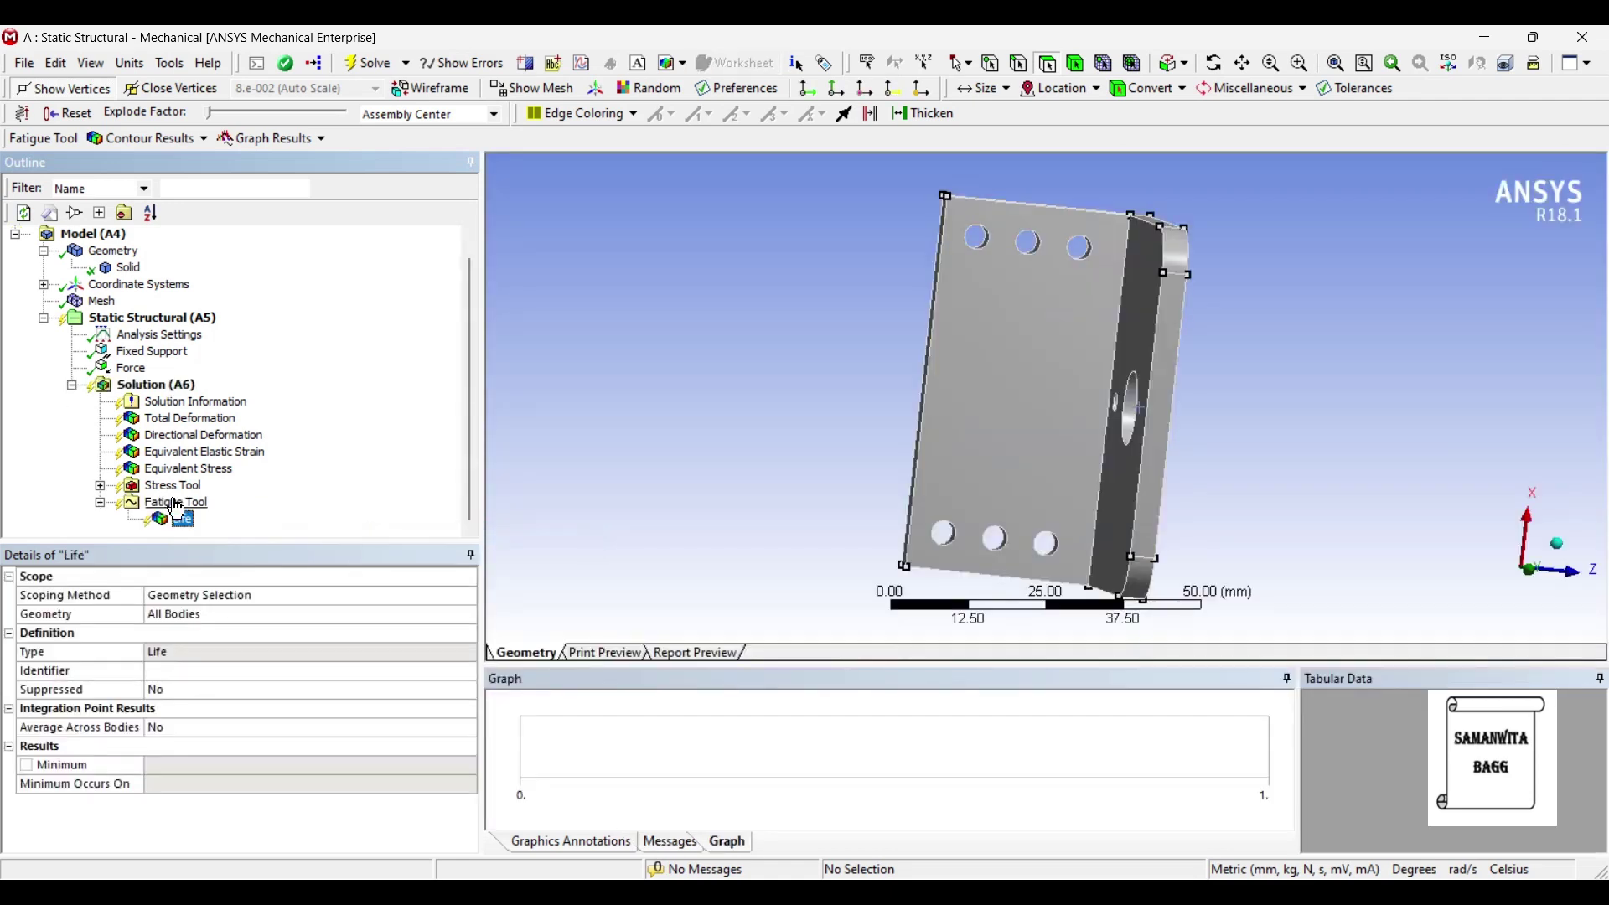
left_click(161, 503)
right_click(168, 503)
mouse_move(216, 518)
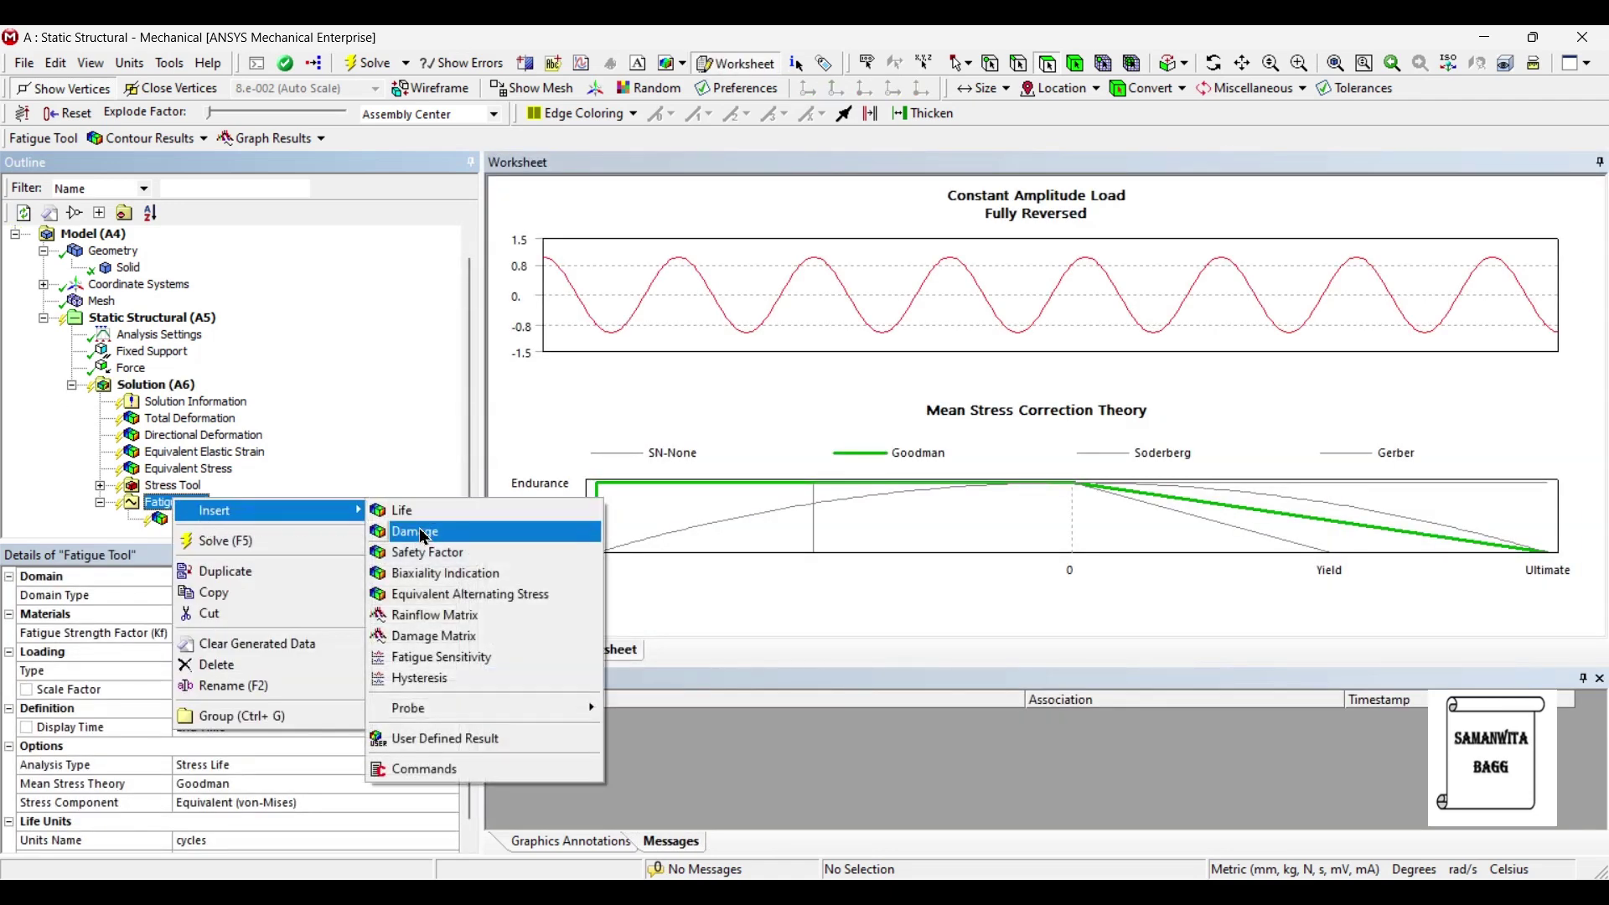
left_click(413, 533)
left_click(192, 369)
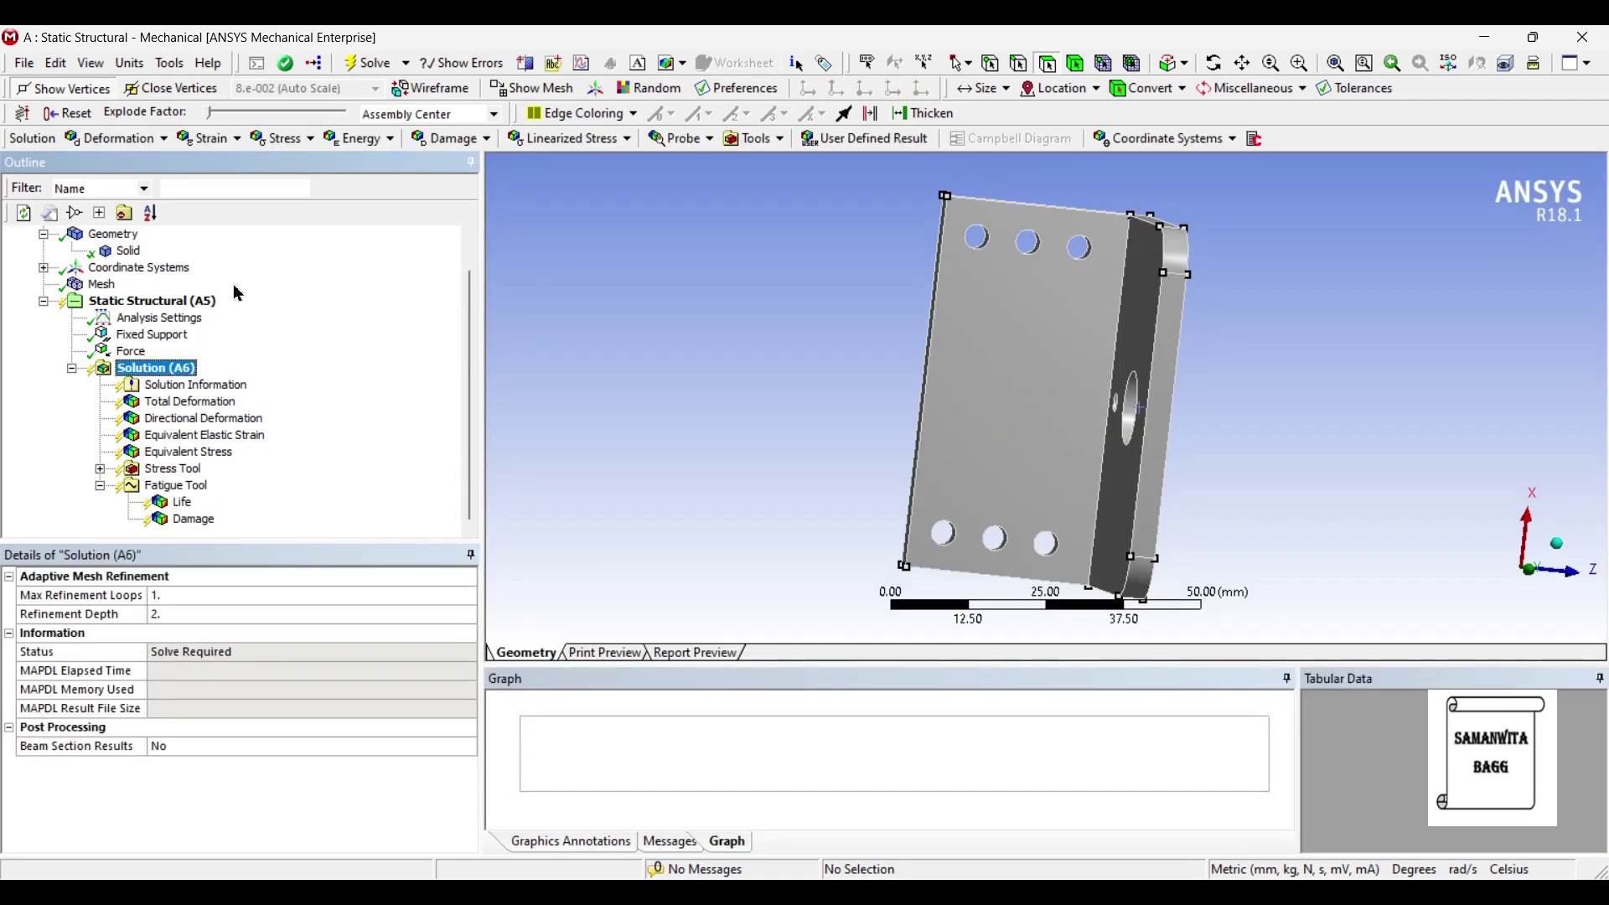
left_click(374, 63)
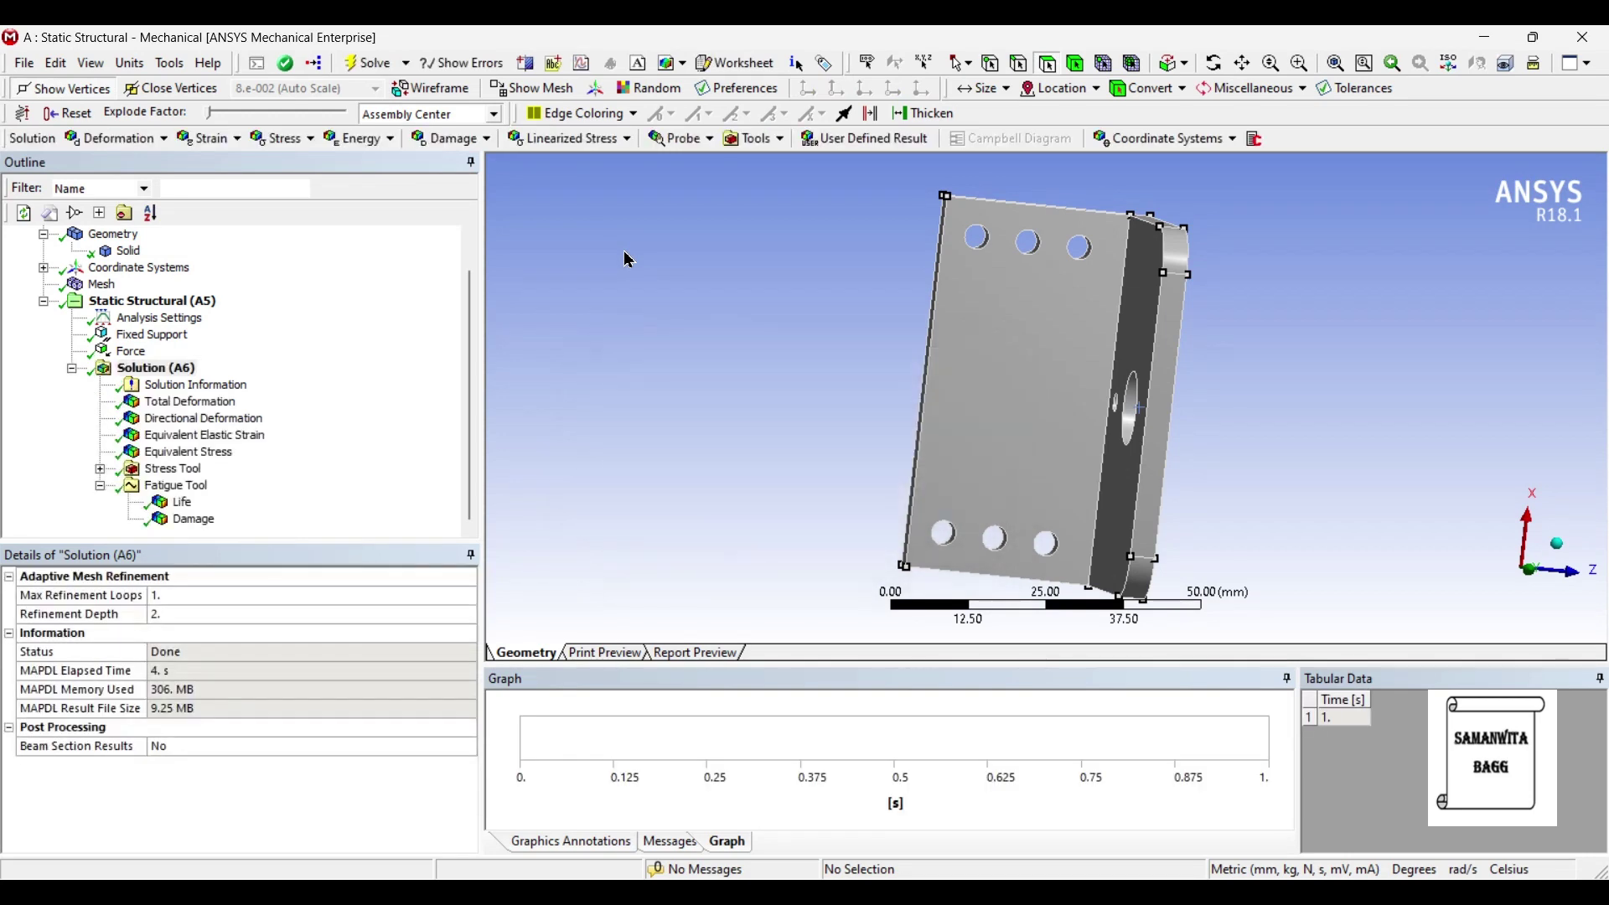
Step: Animate Total Deformation (peak 0.023724 mm), then the X-direction Directional Deformation
left_click(172, 402)
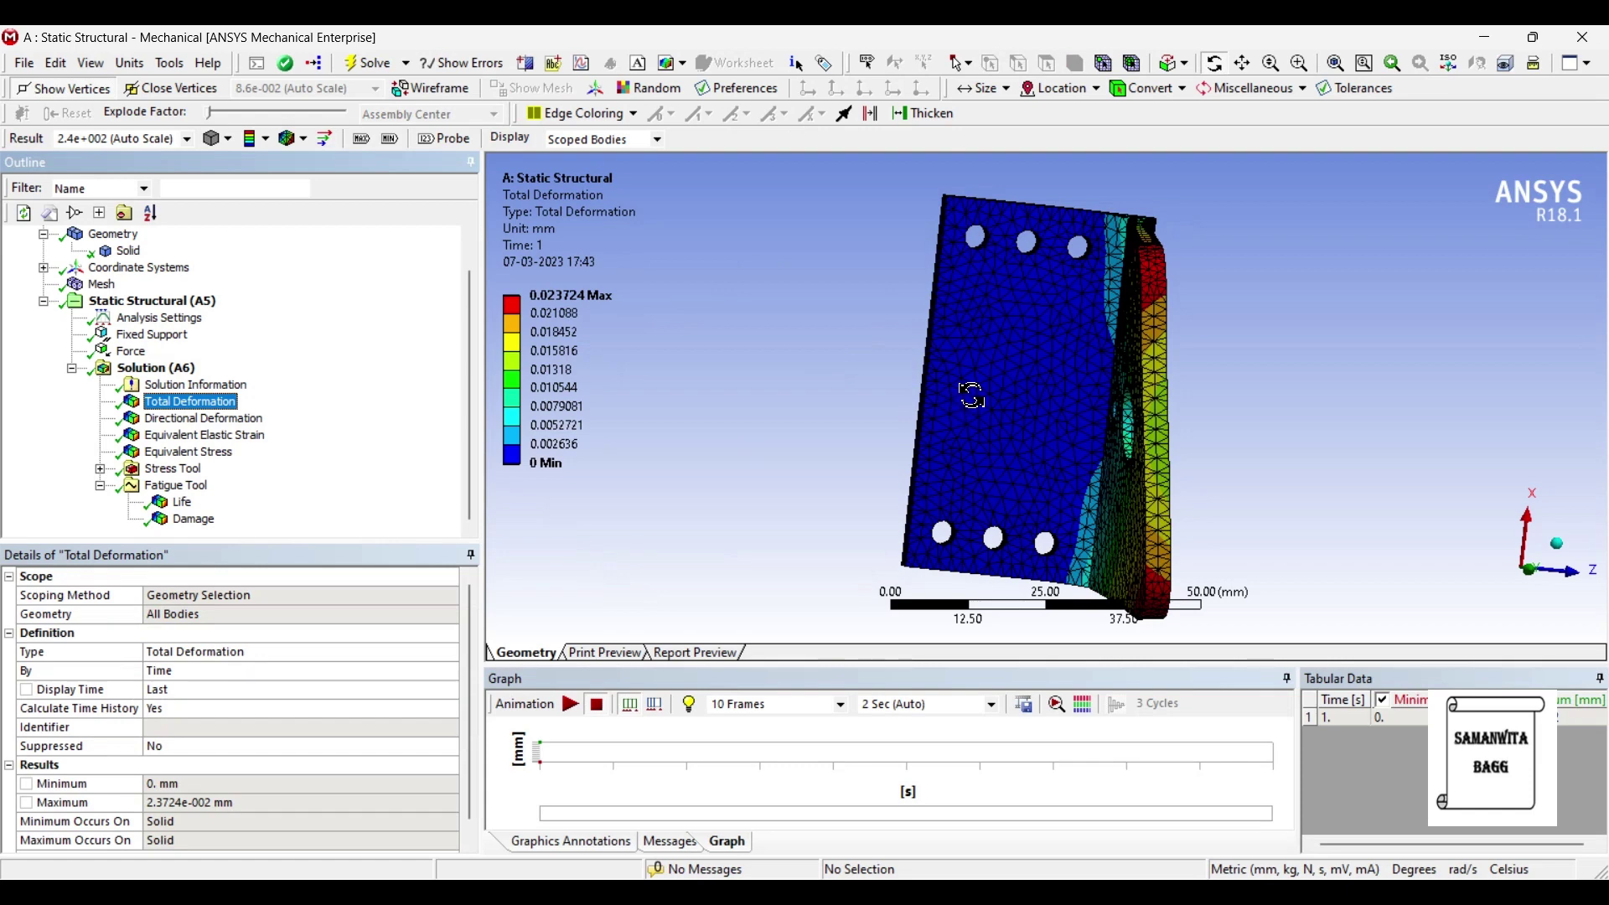
left_click_drag(994, 316, 1018, 342)
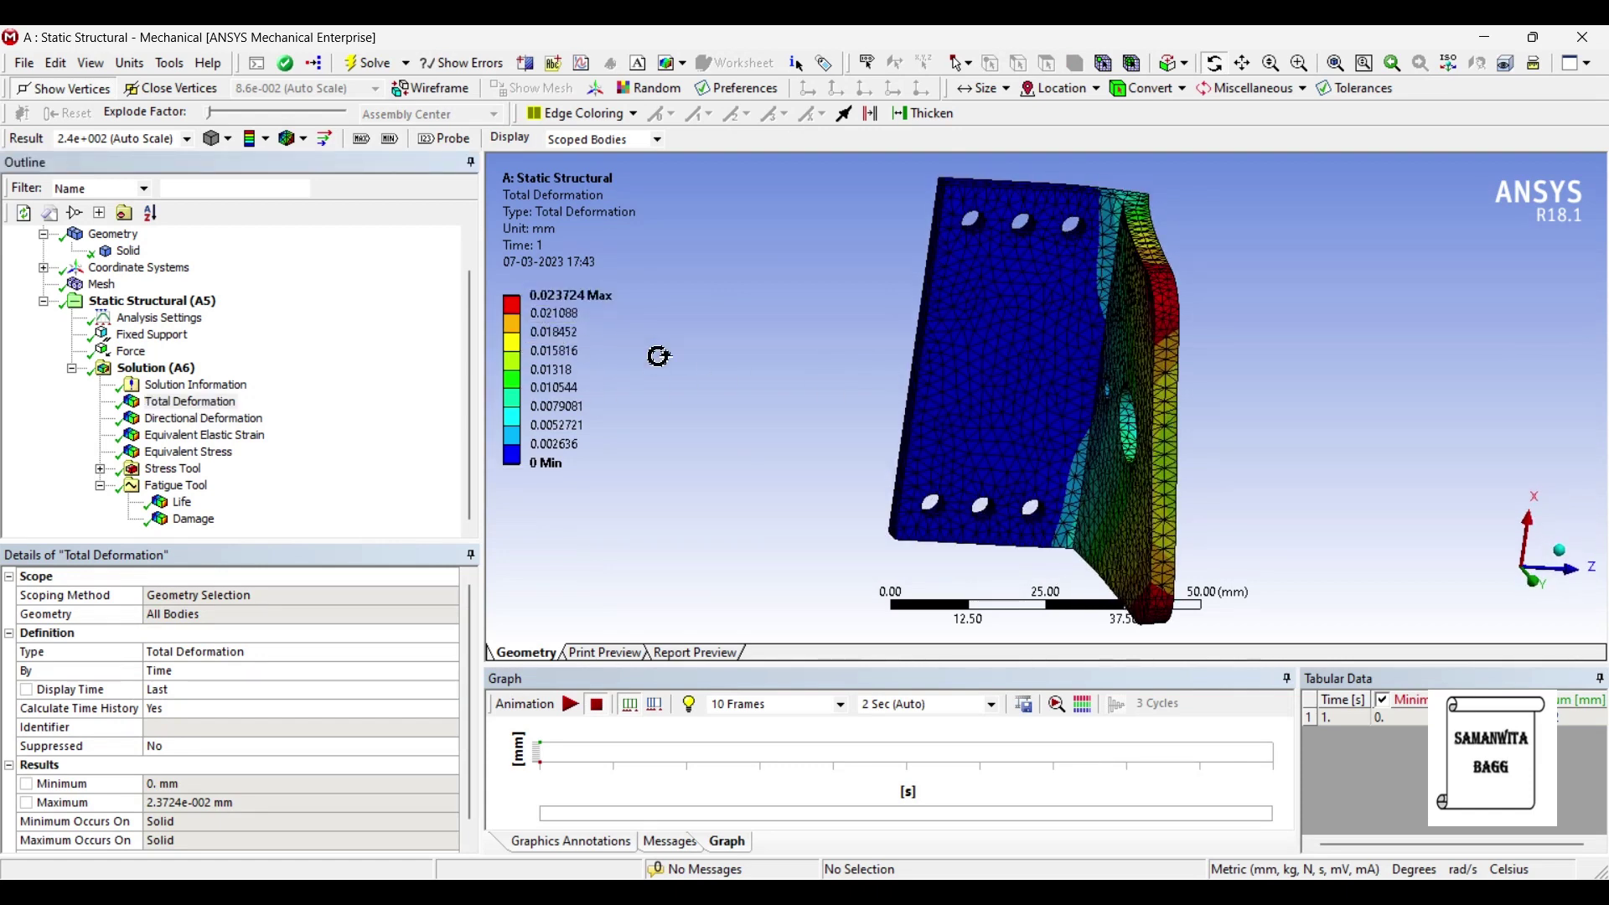
left_click(571, 708)
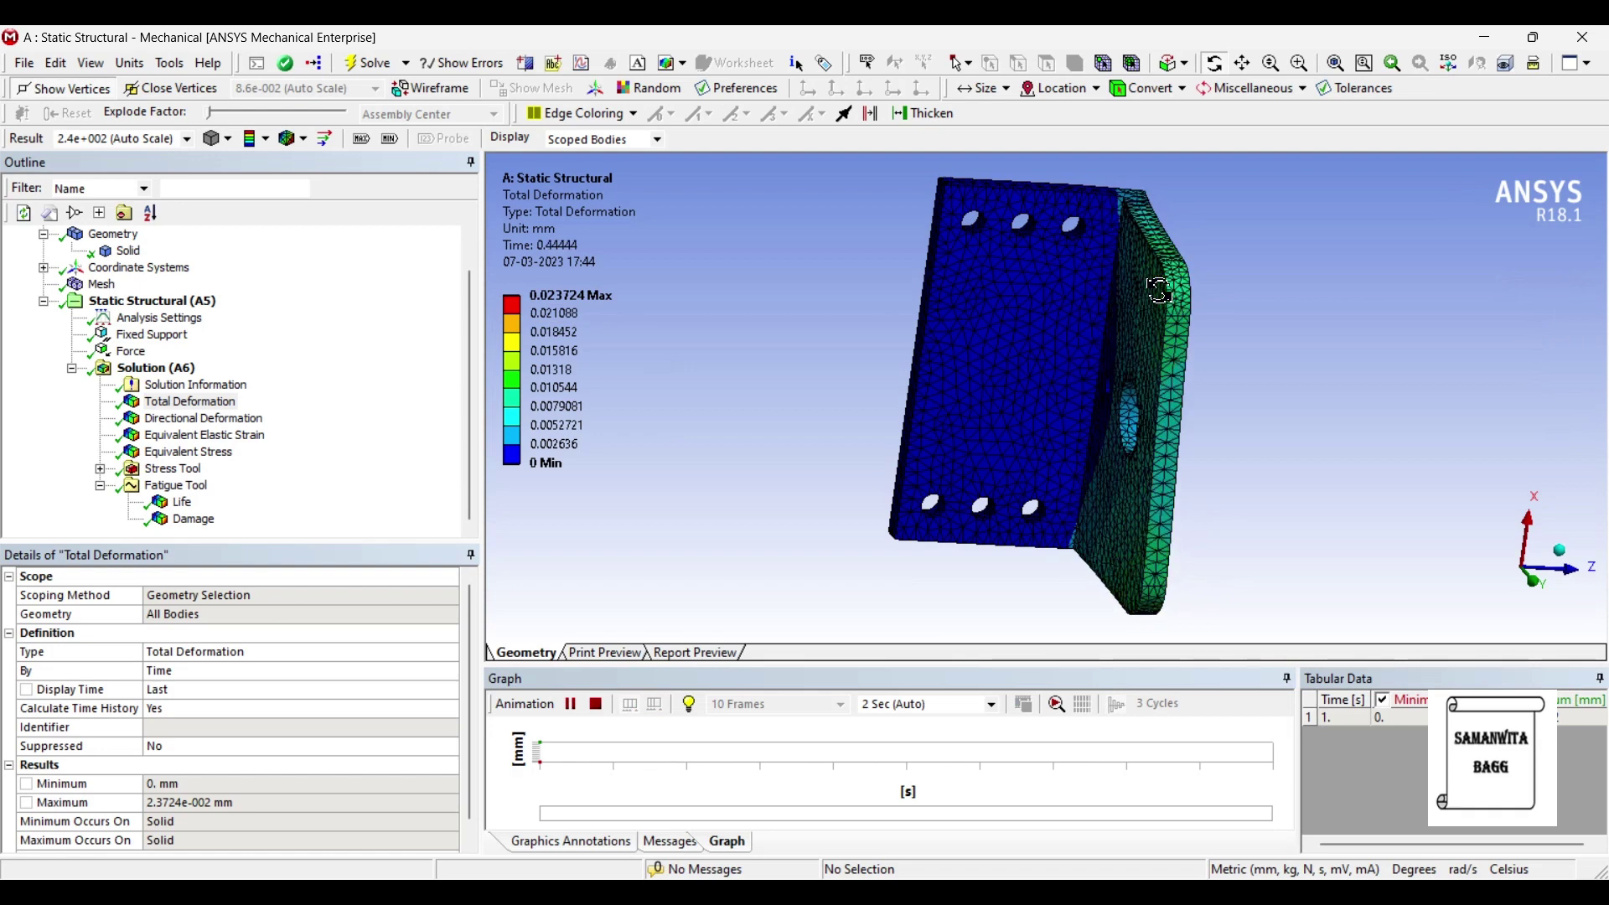
left_click(570, 704)
left_click(204, 418)
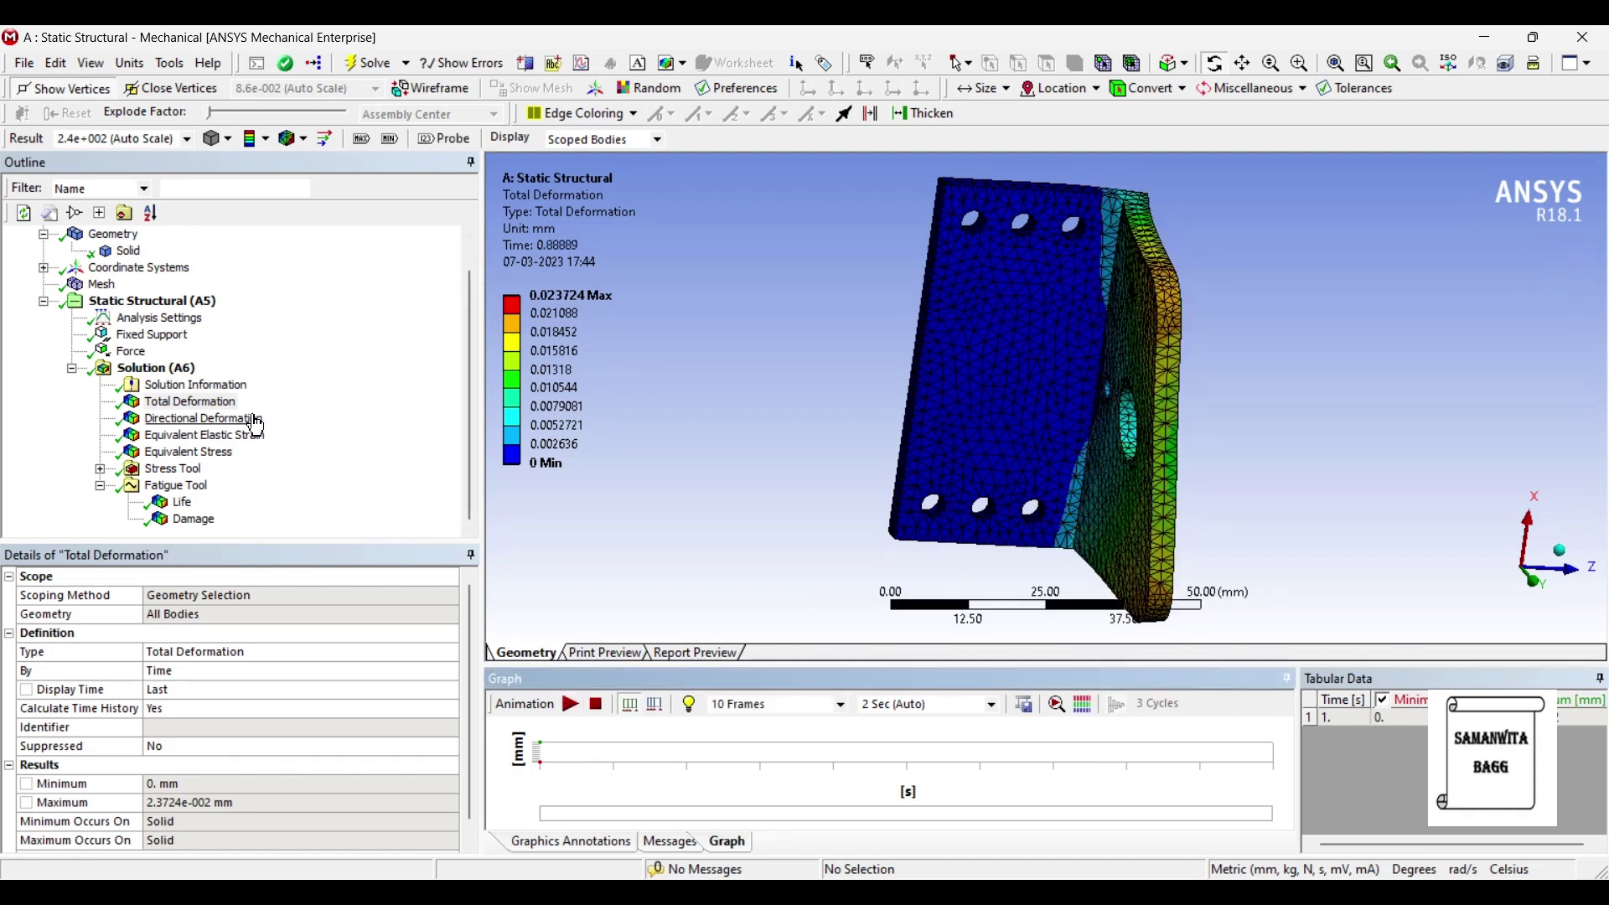
left_click(570, 706)
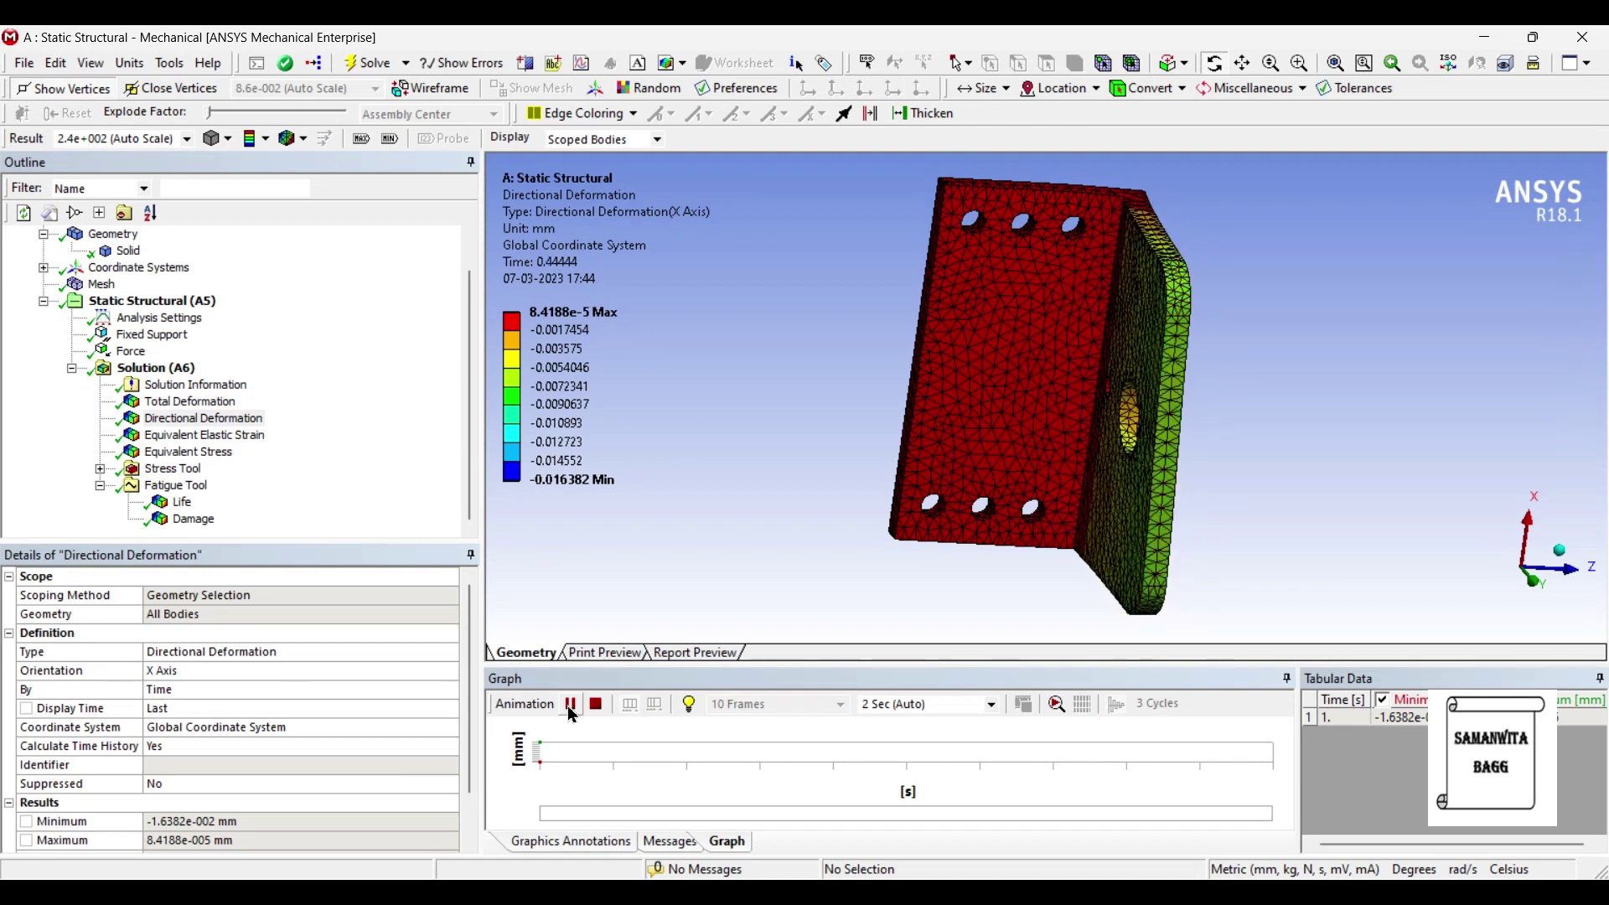
Step: Display and animate the Equivalent Elastic Strain contour
left_click(570, 705)
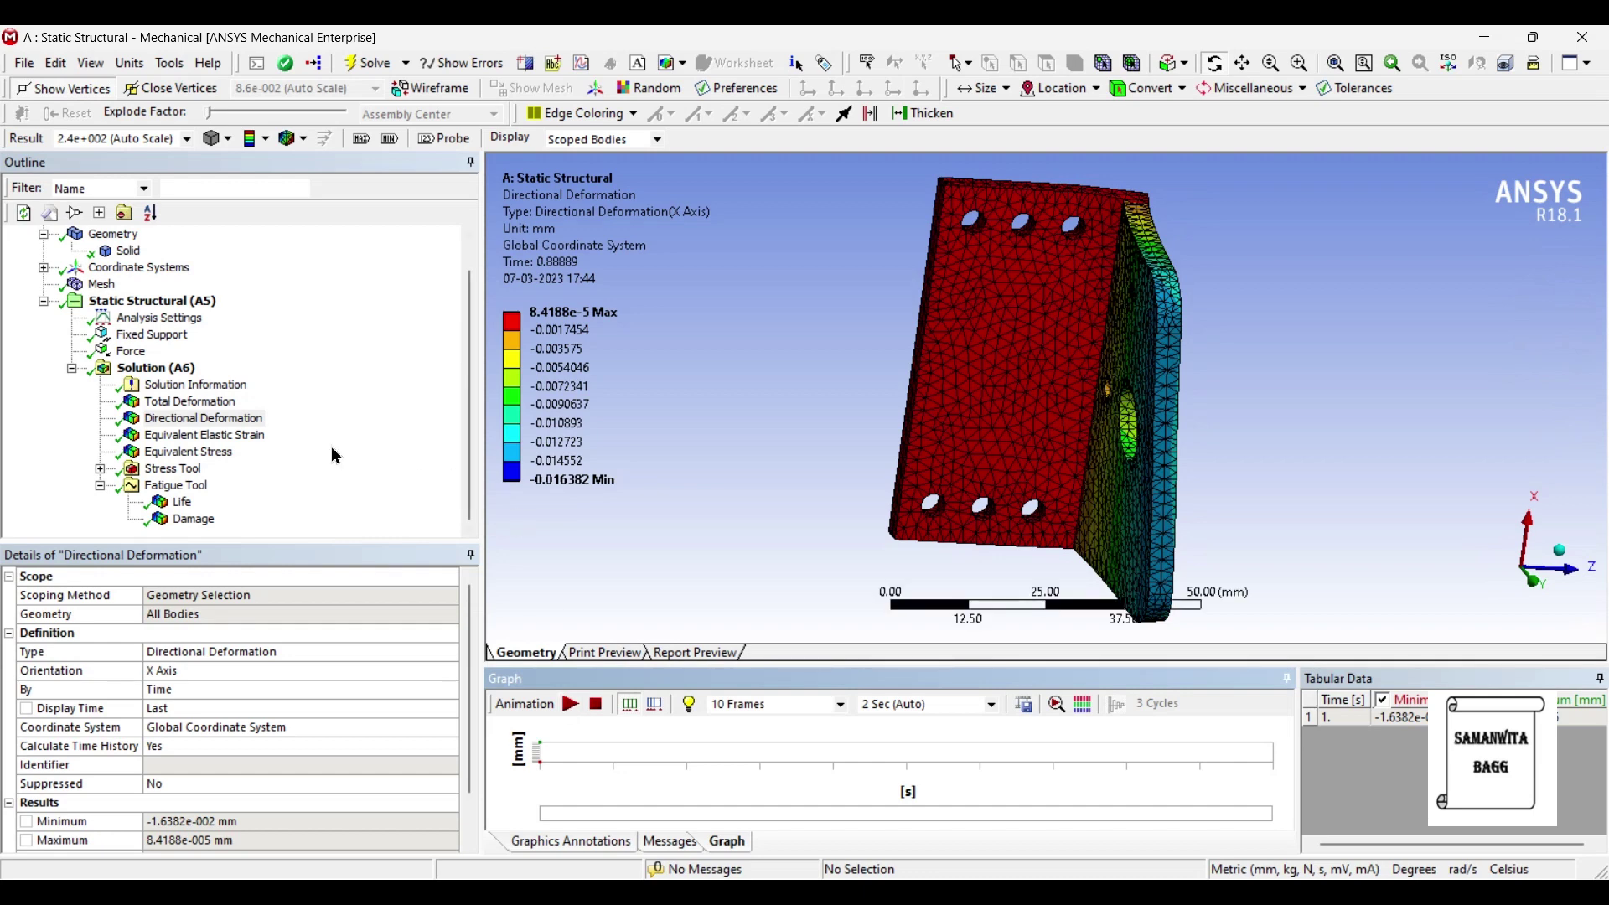
left_click(249, 438)
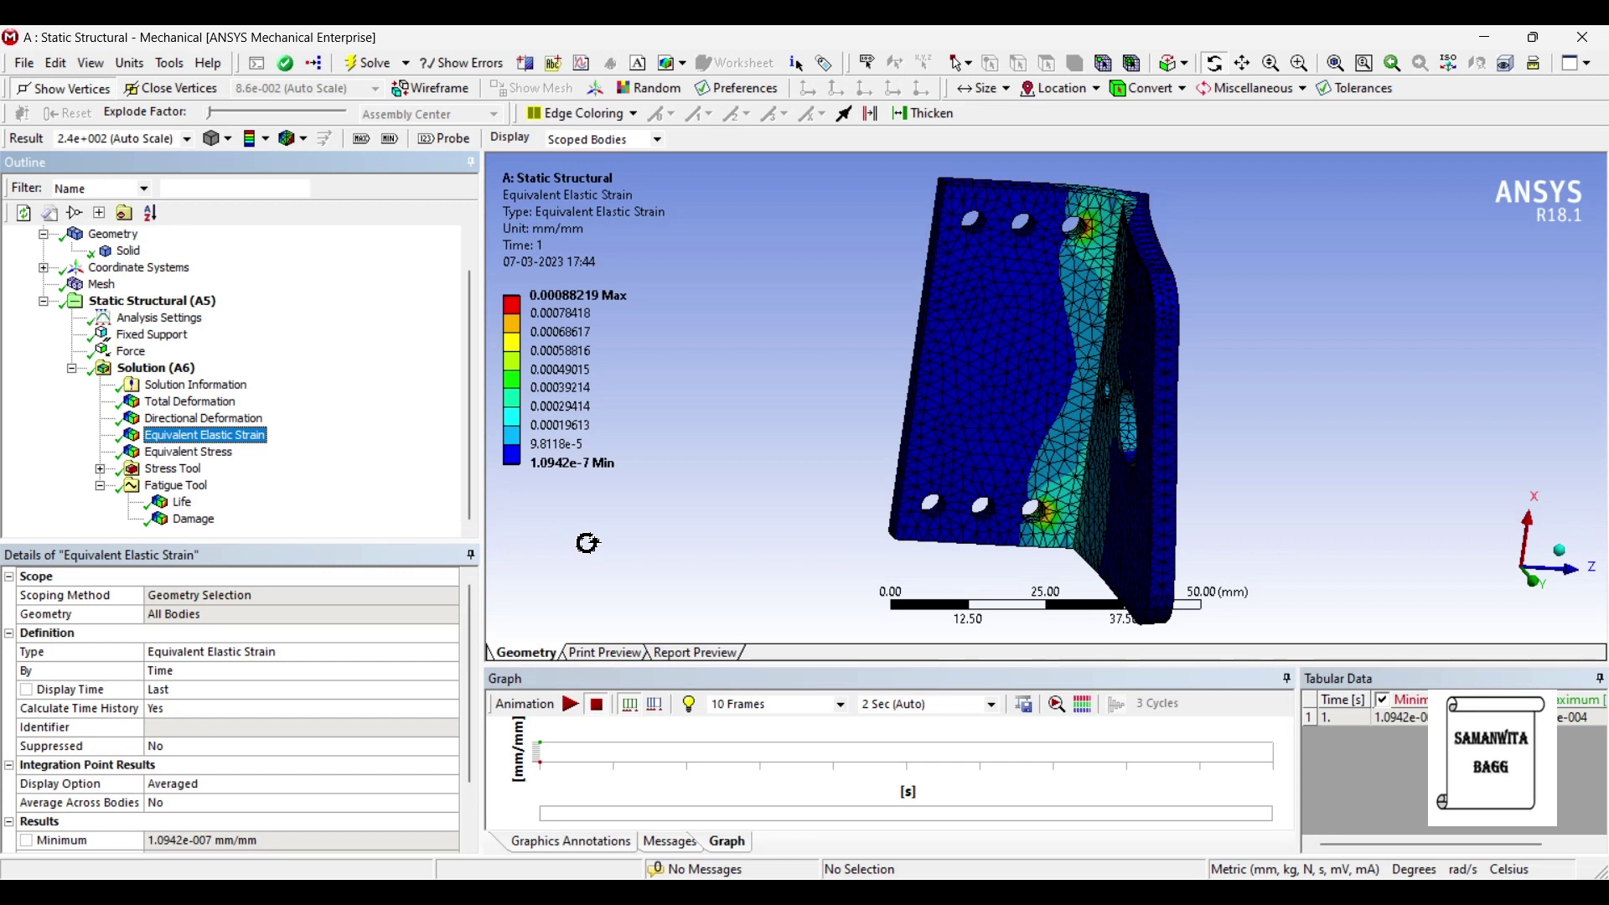
left_click(569, 705)
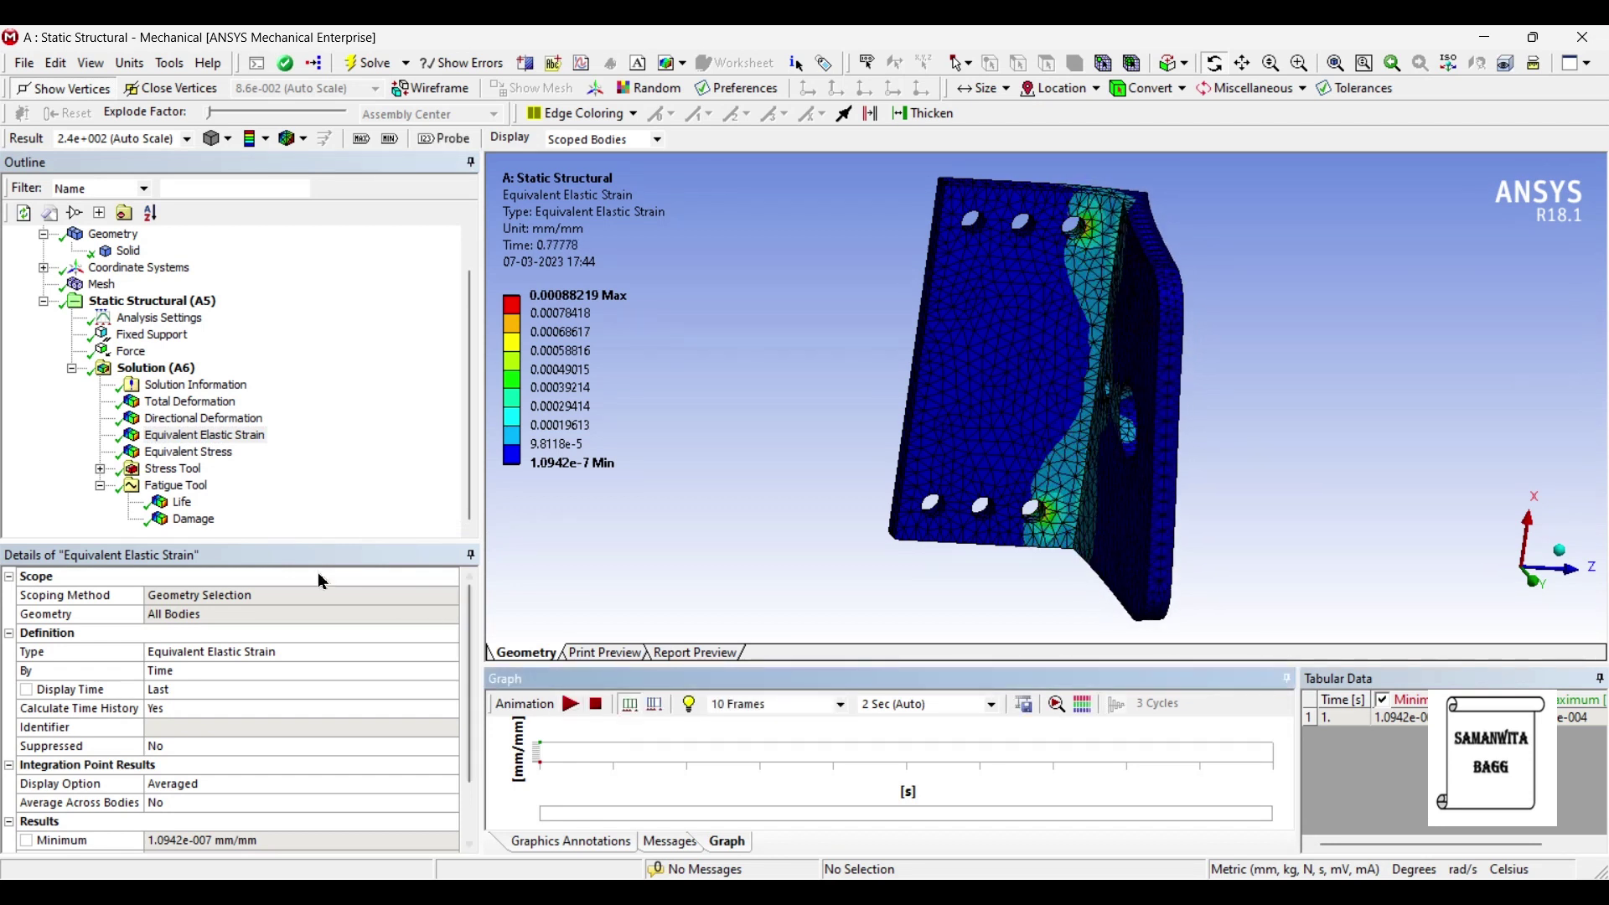
Step: Inspect the von-Mises stress contour (peak 61.332 MPa) around the holes
left_click(189, 452)
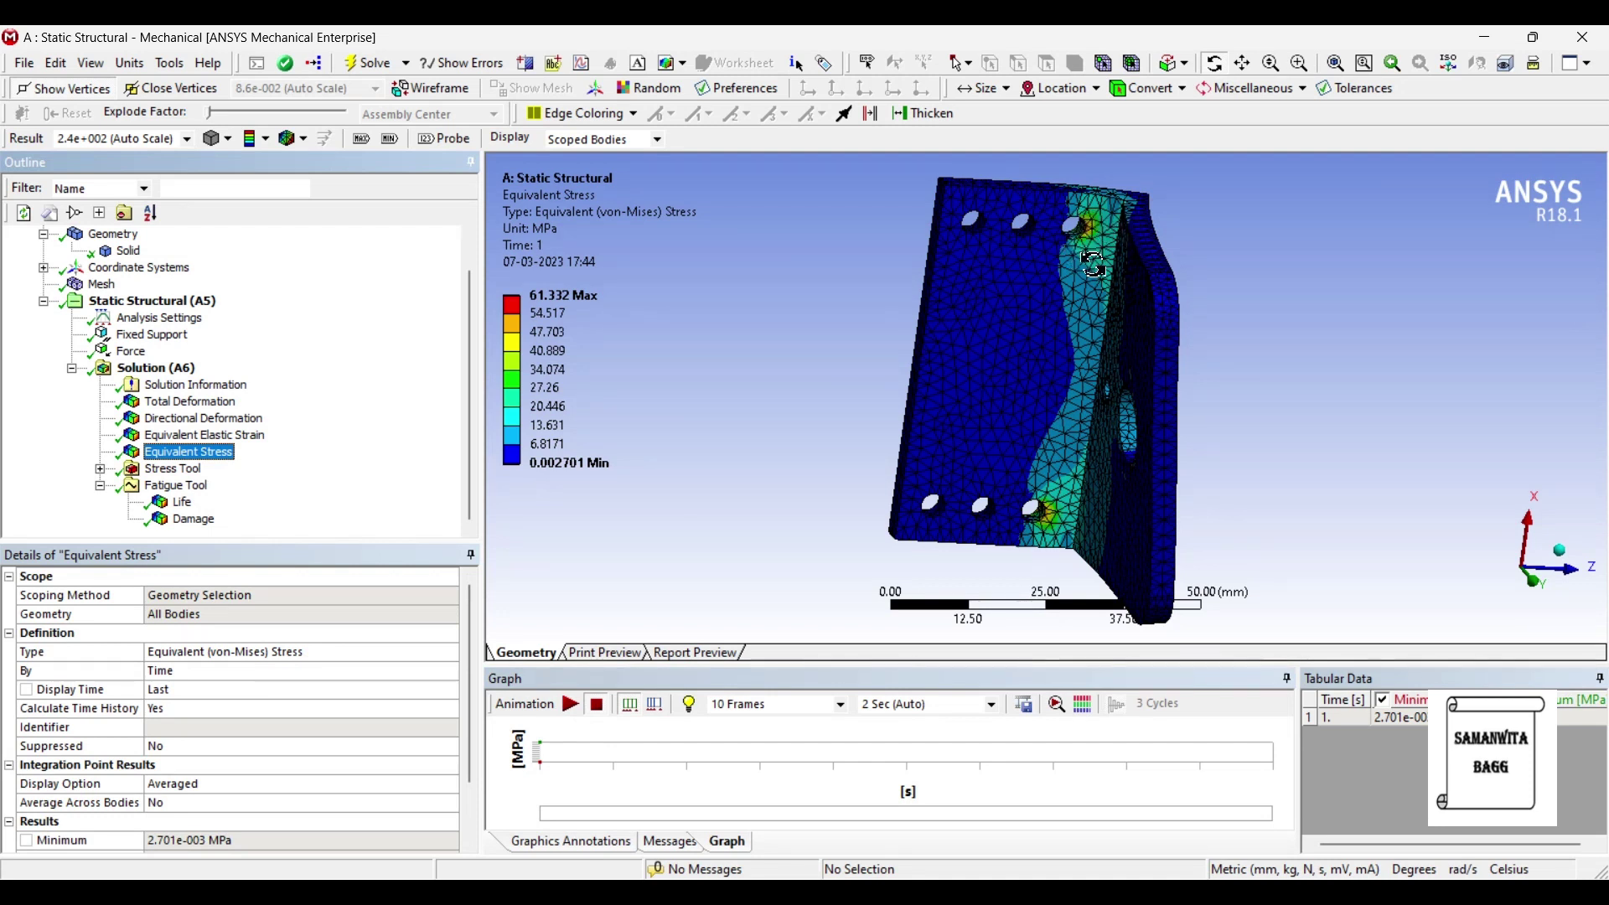
left_click_drag(1104, 288, 1096, 327)
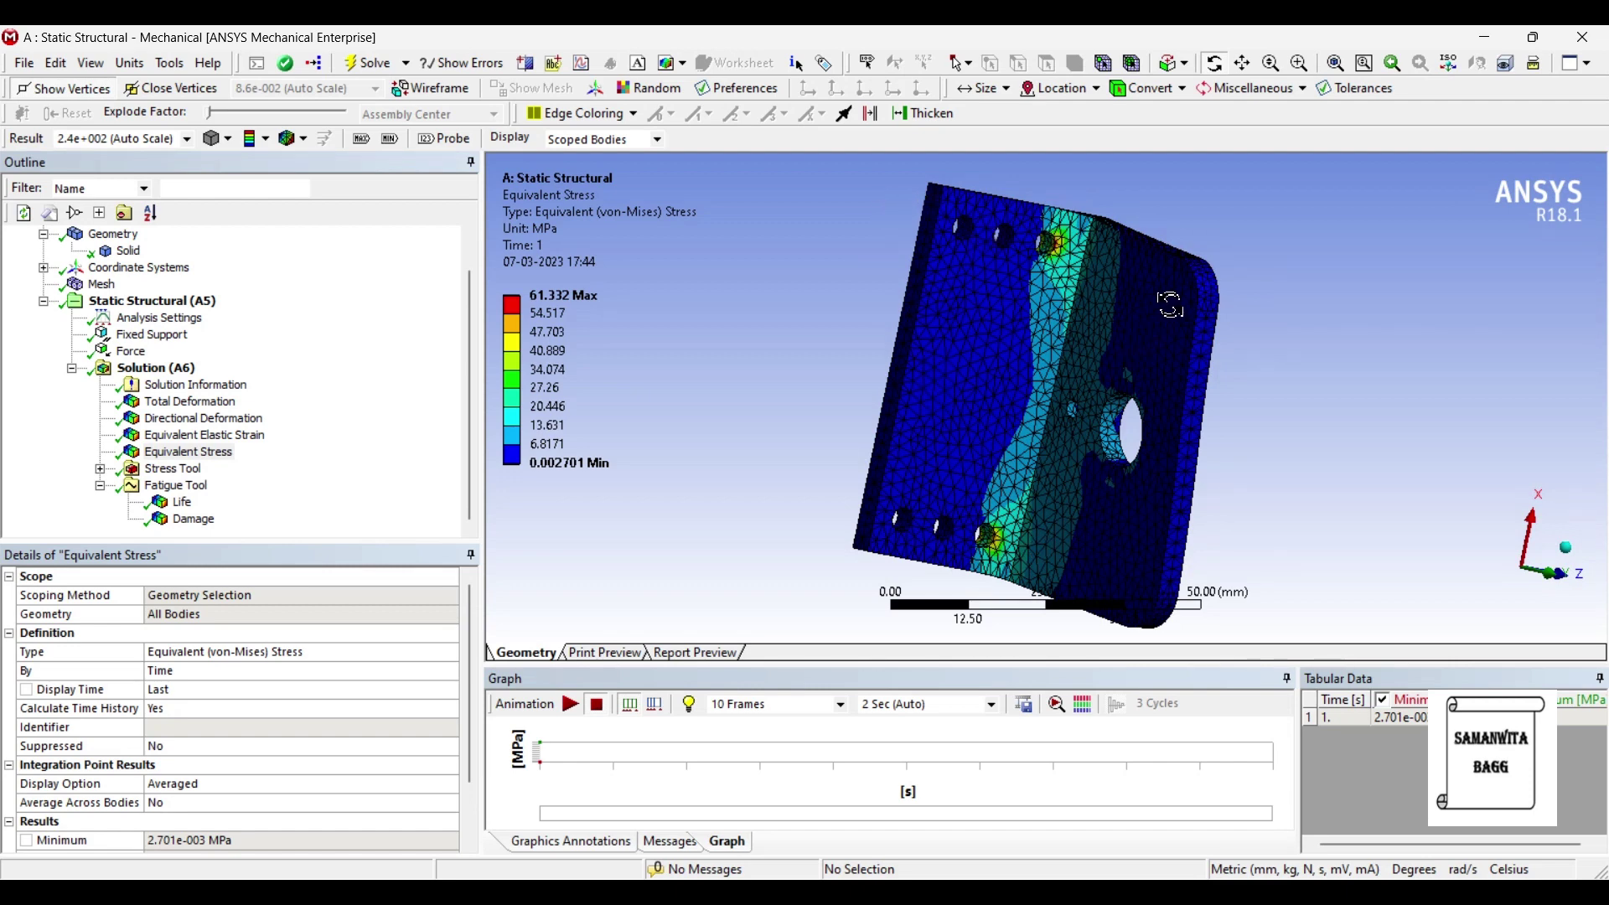
left_click_drag(980, 325, 812, 408)
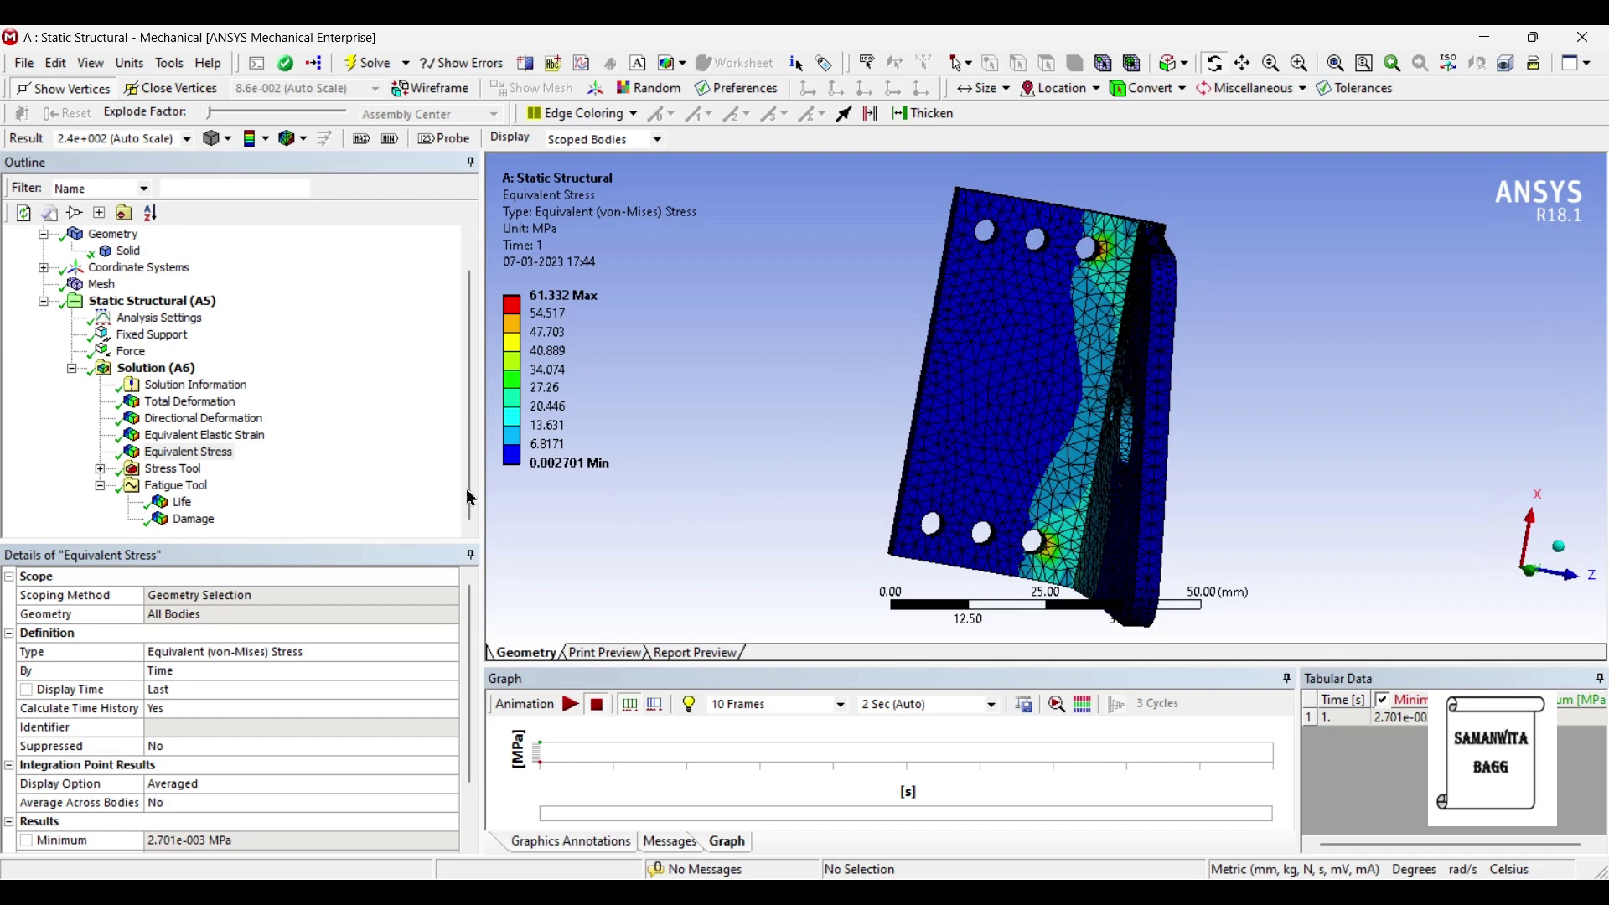
left_click(185, 472)
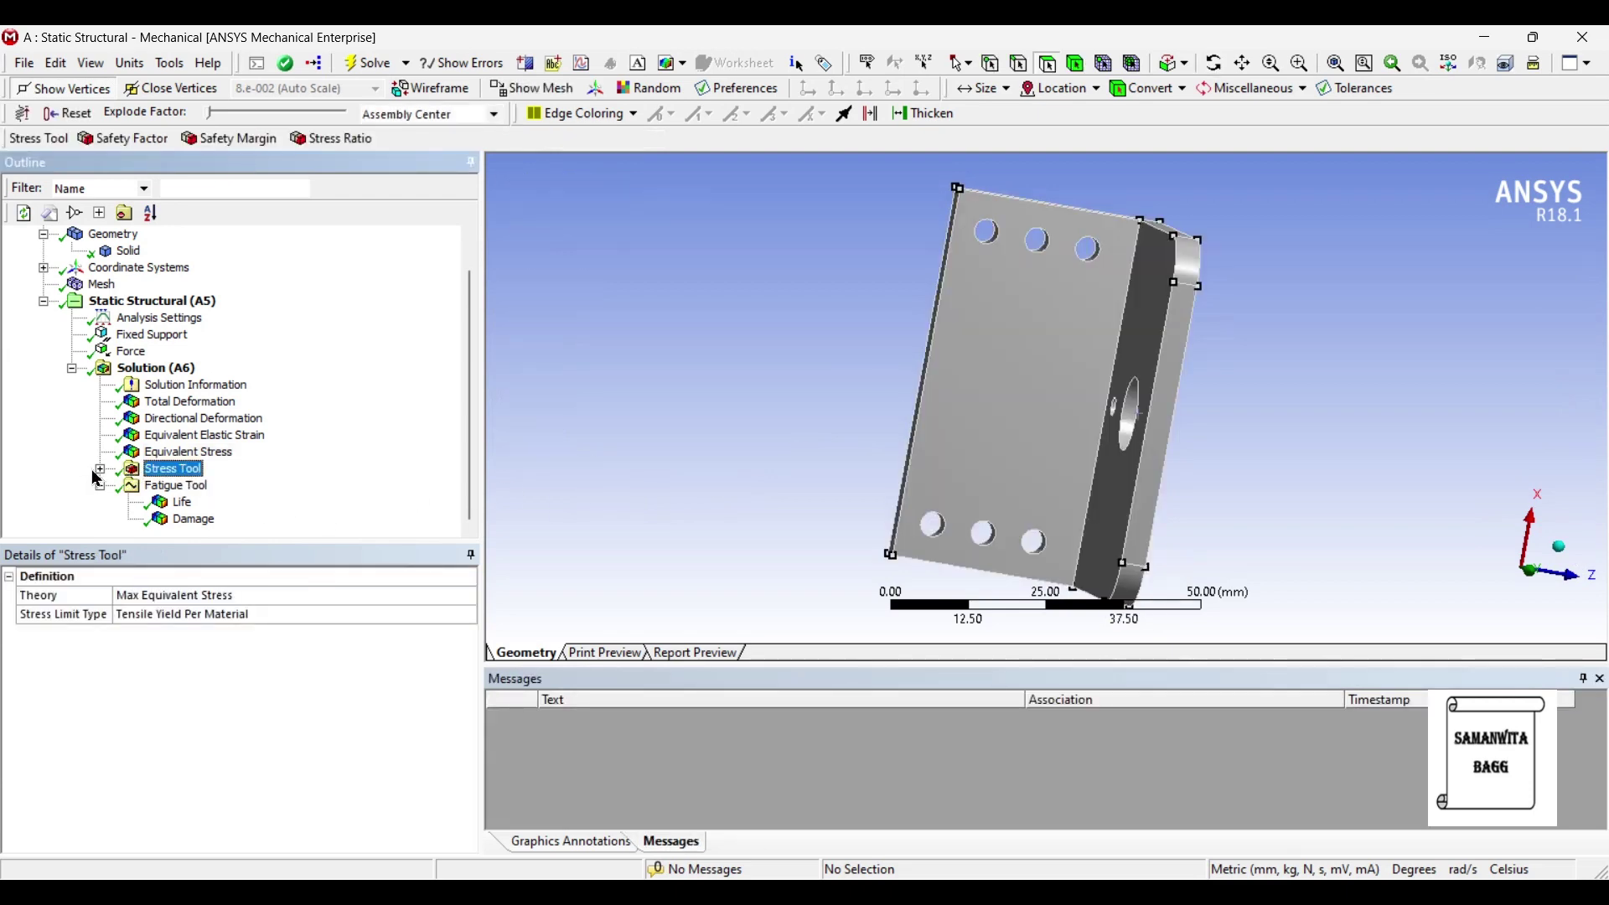
Step: Show the Safety Factor contour (minimum 4.5653) with extra legend levels between 5 and 1
left_click(100, 469)
left_click(205, 486)
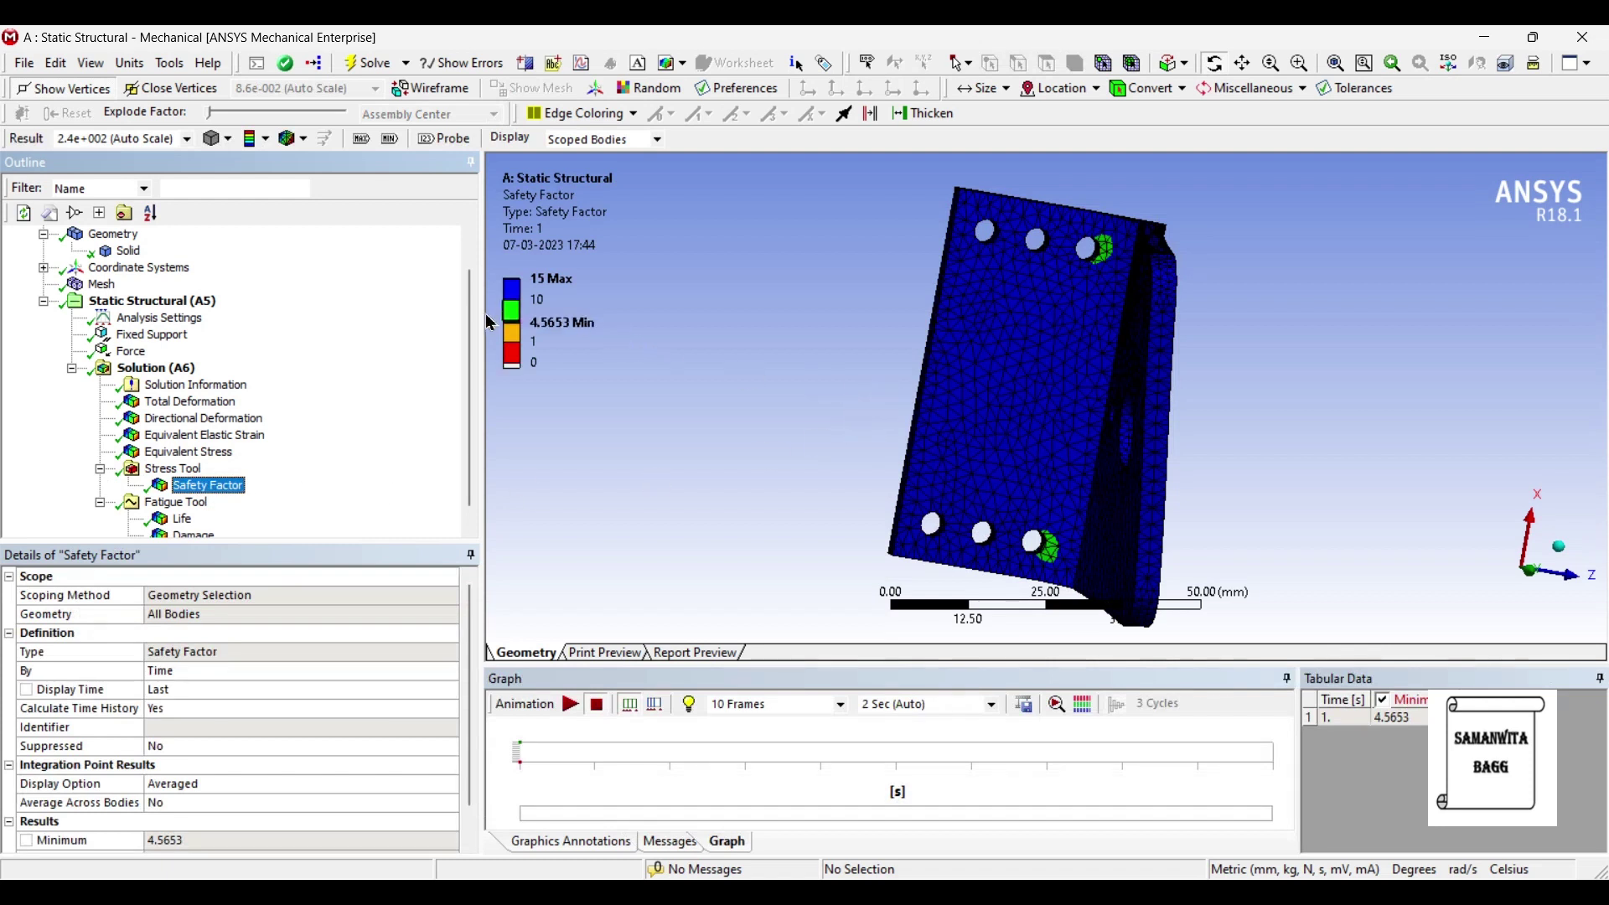
left_click(518, 325)
left_click(493, 322)
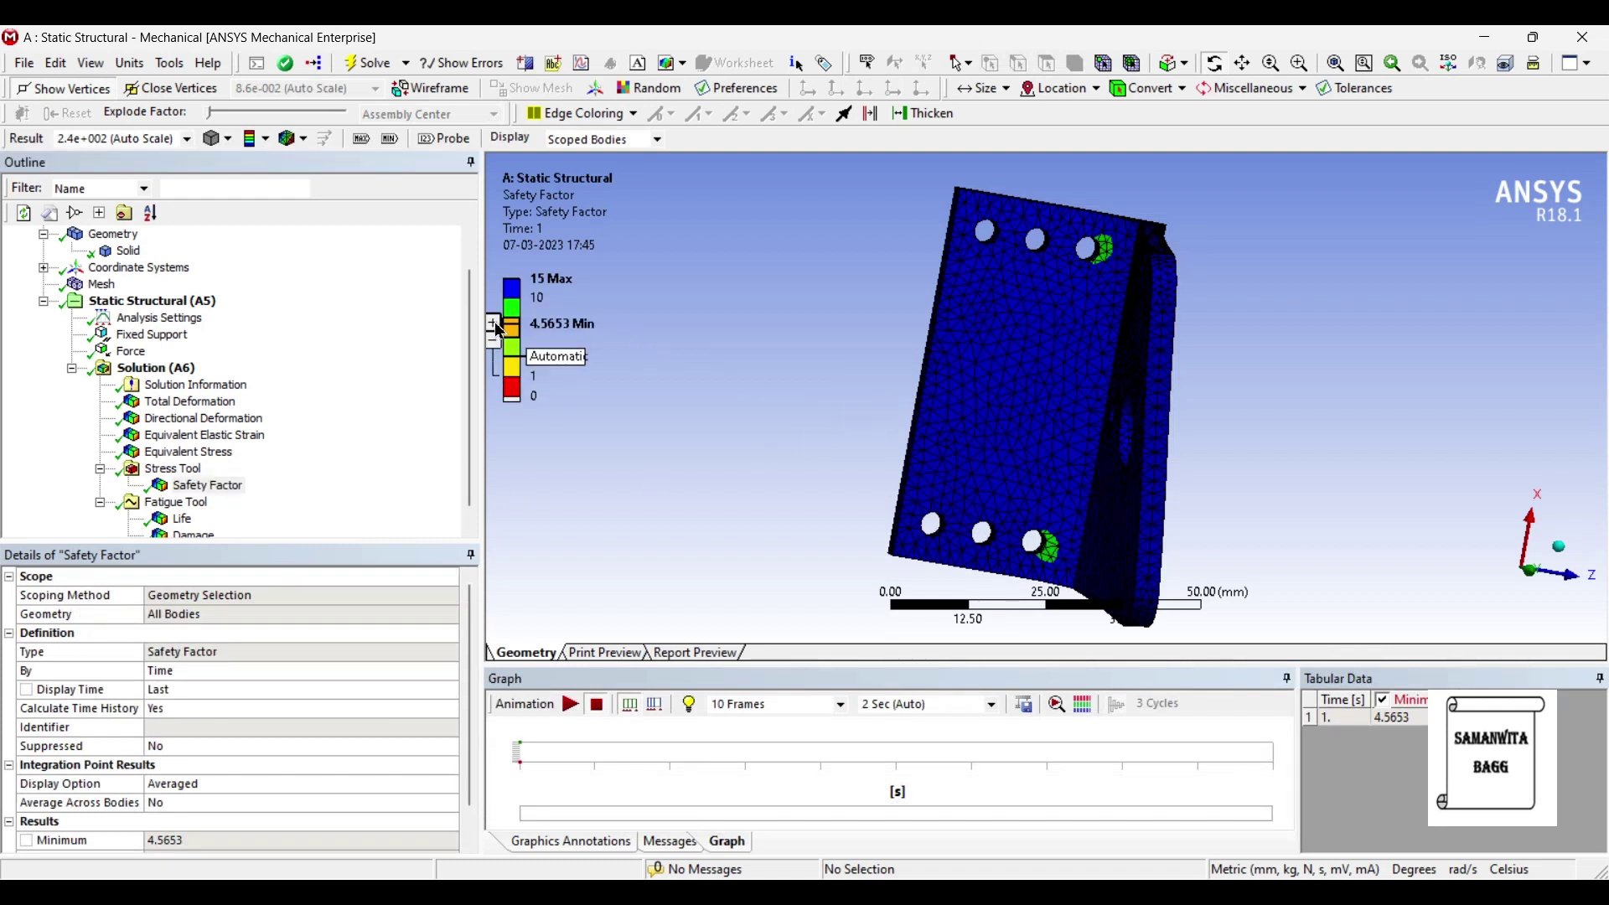
left_click(493, 323)
left_click(493, 323)
left_click(493, 323)
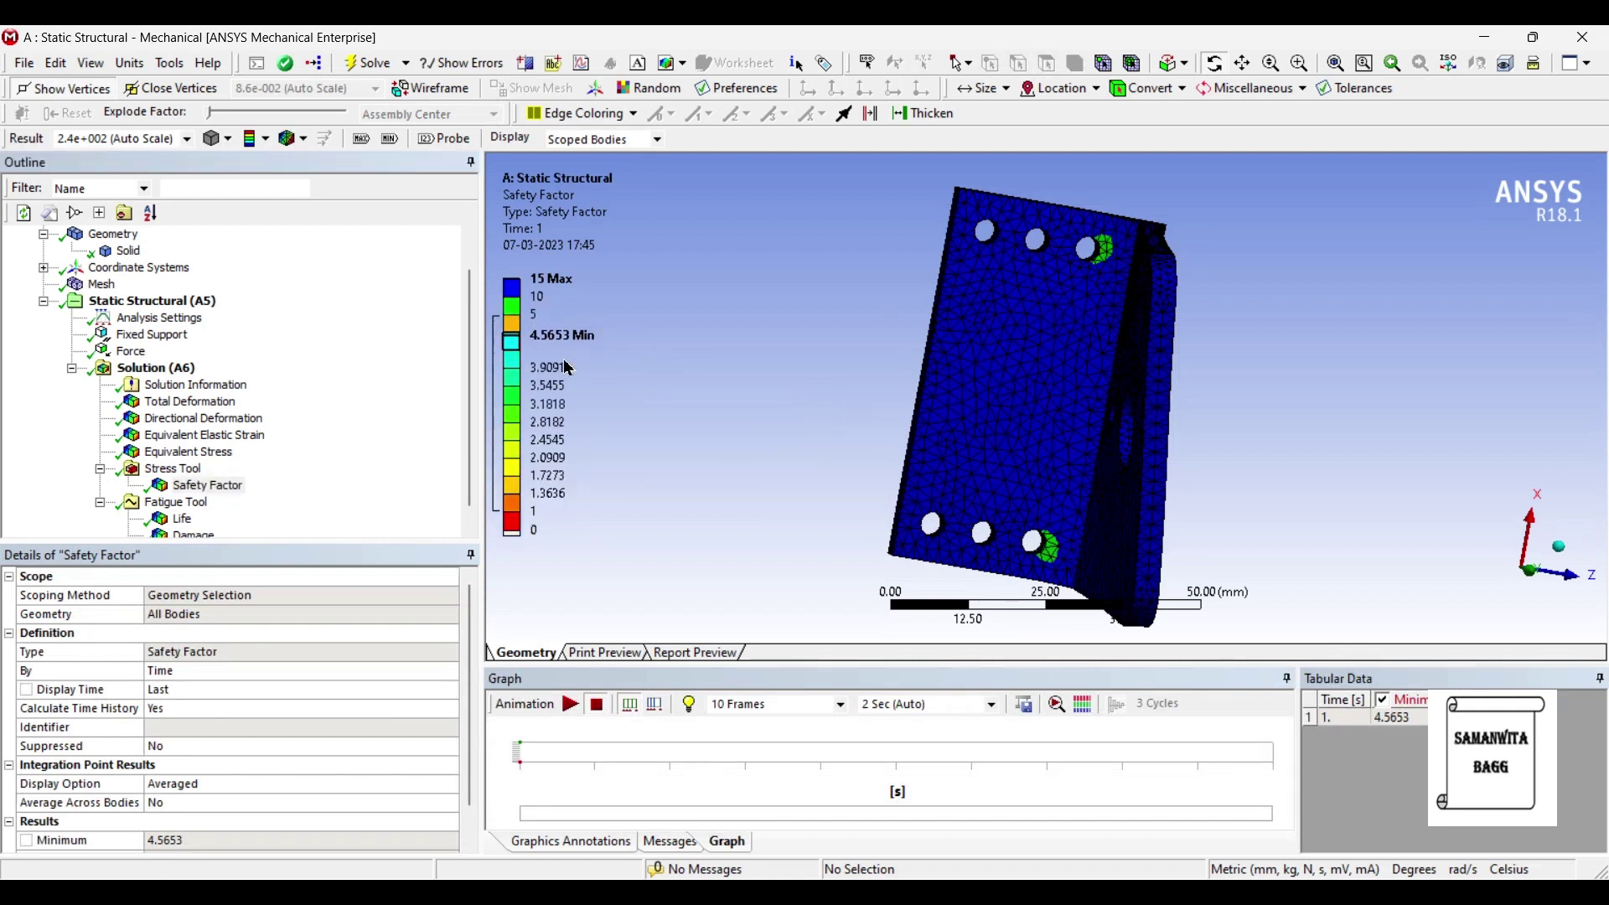
left_click_drag(1048, 356, 1086, 258)
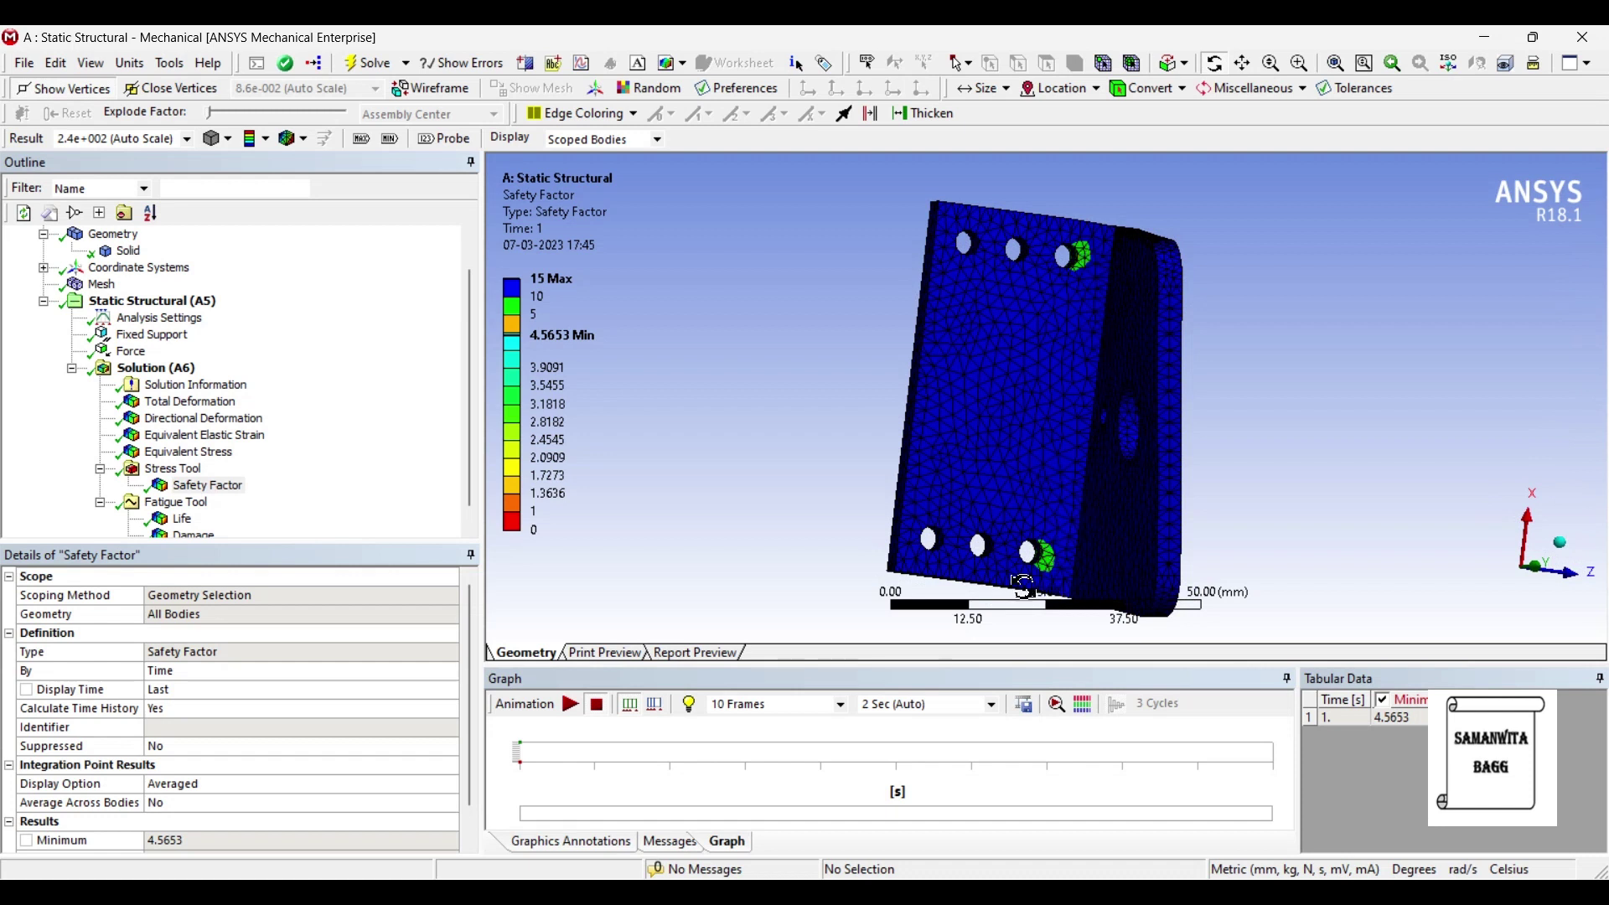
scroll(159, 461, "down", 1)
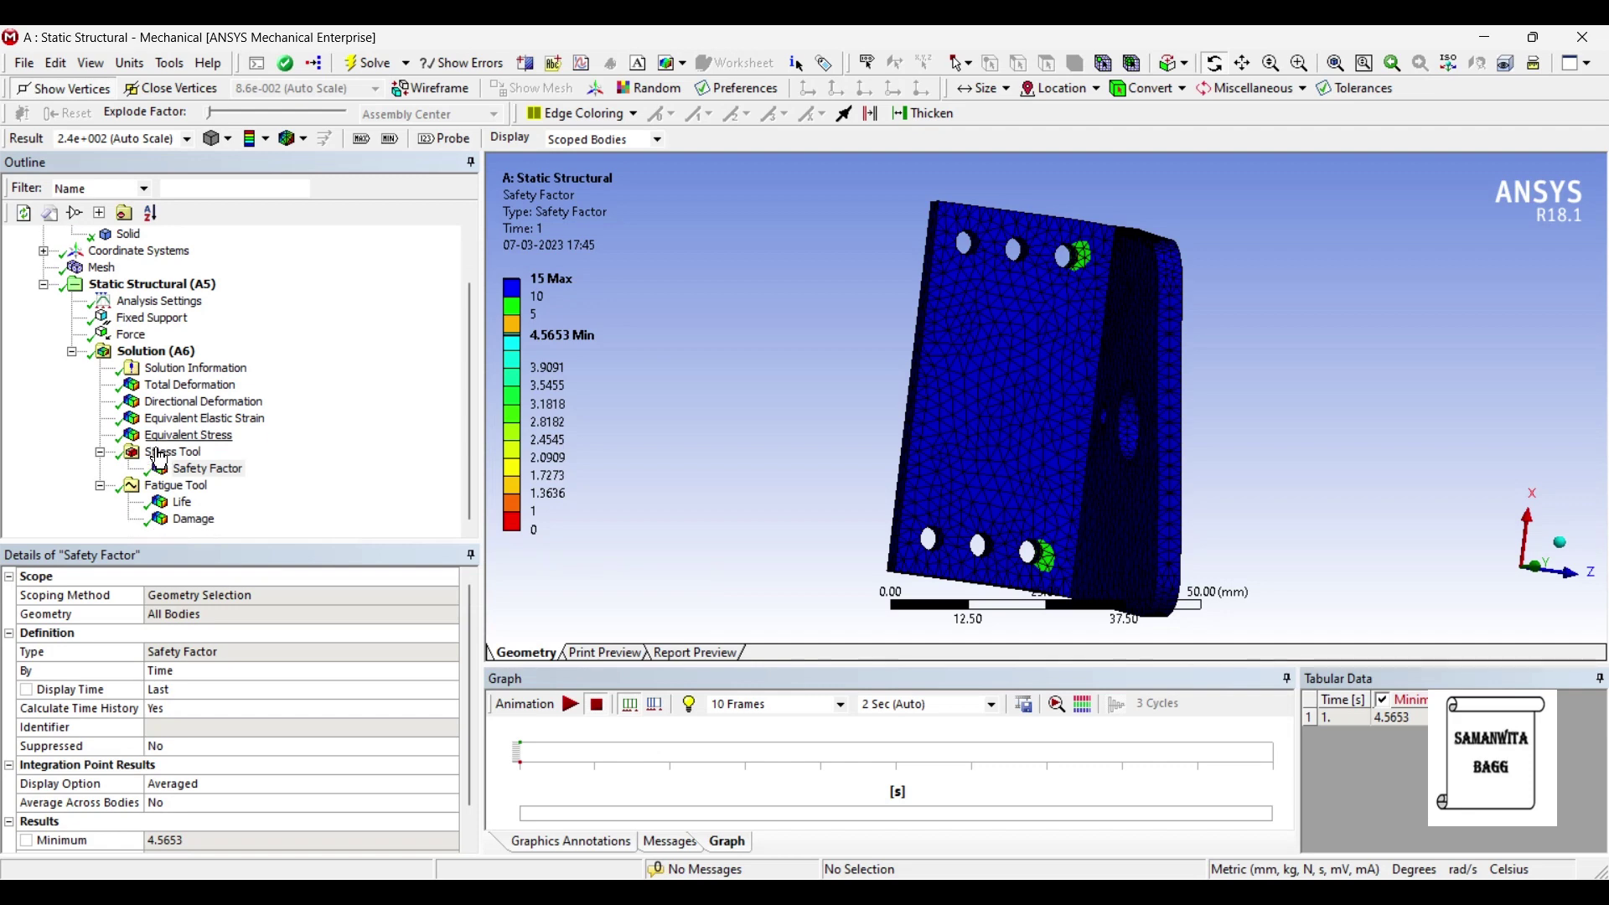
left_click(183, 503)
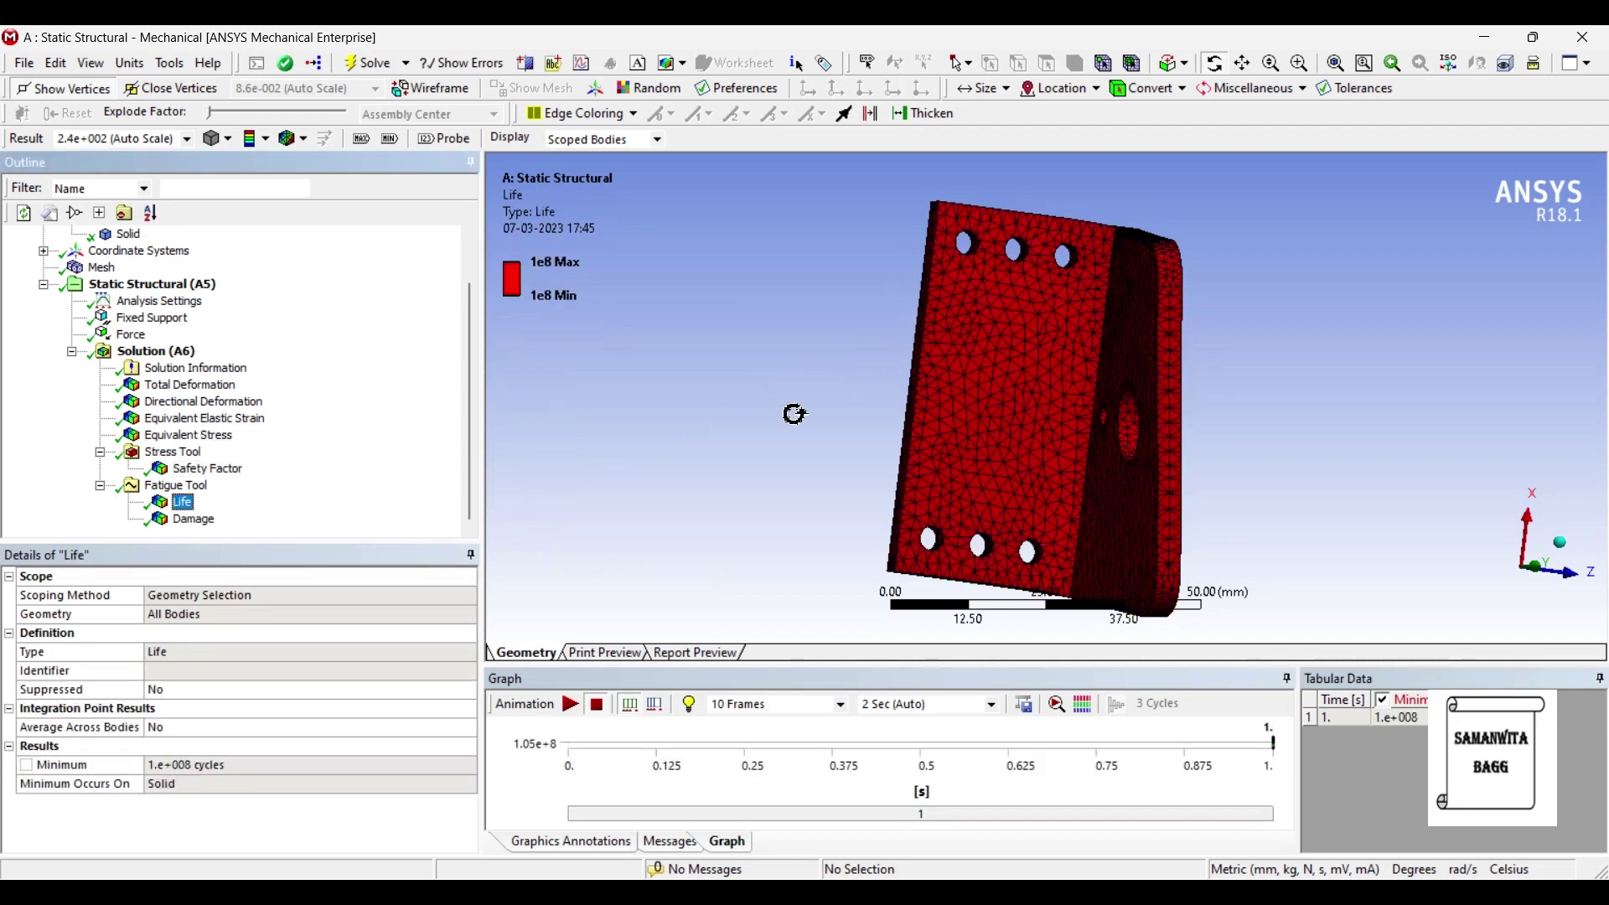
Step: Check the fatigue Damage contour (uniform 10), then return to Total Deformation peaking at 0.023724 mm
left_click(194, 520)
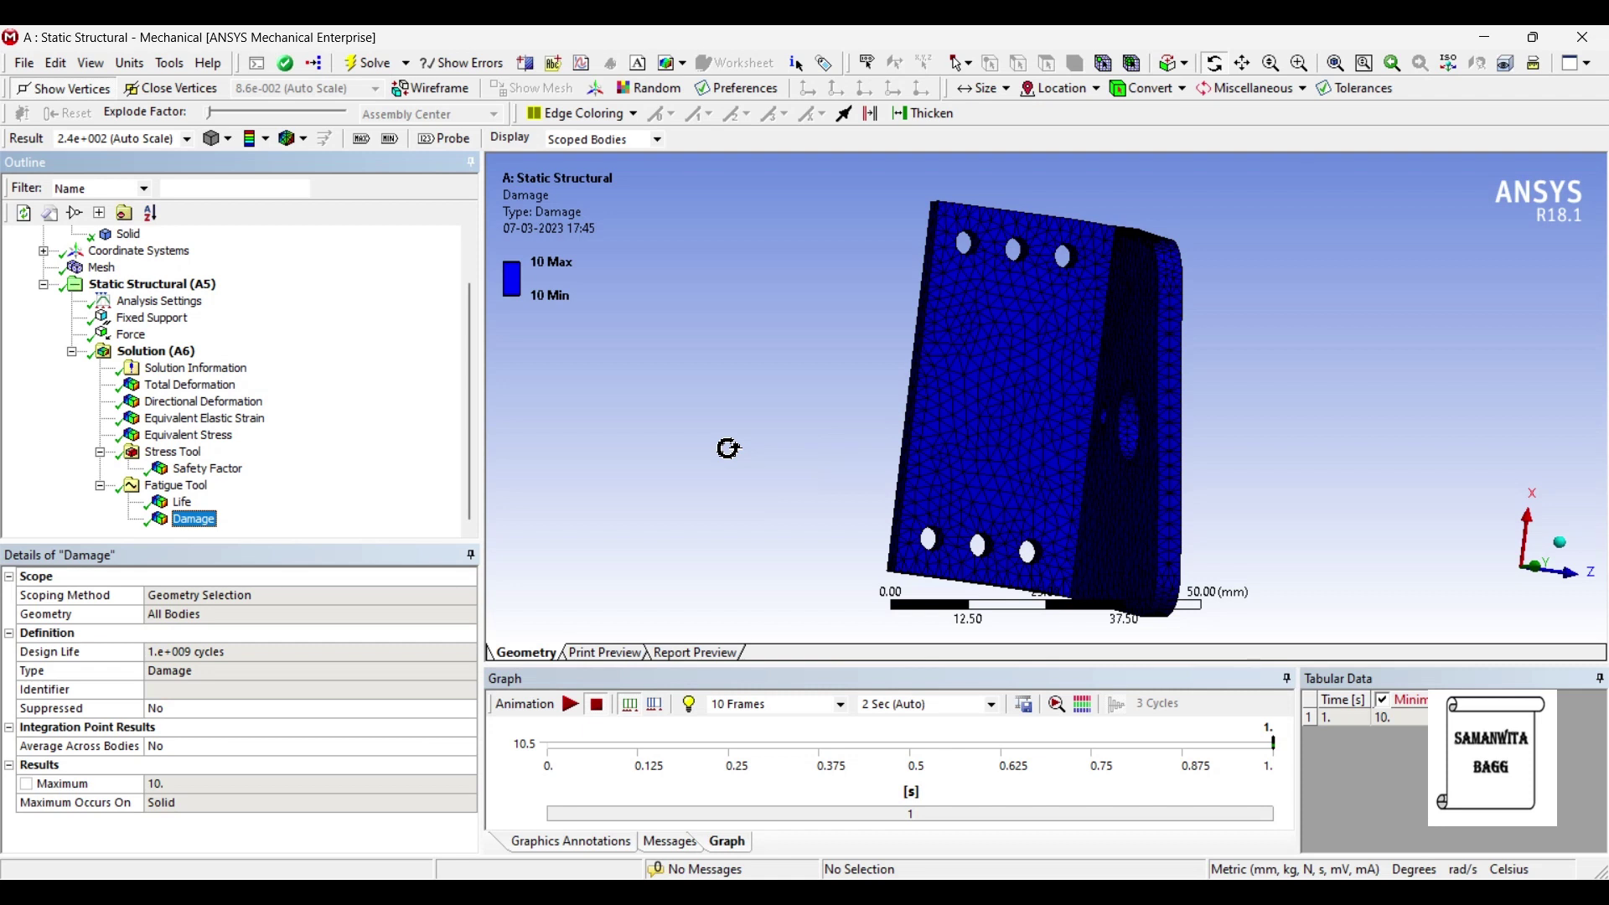
left_click(210, 388)
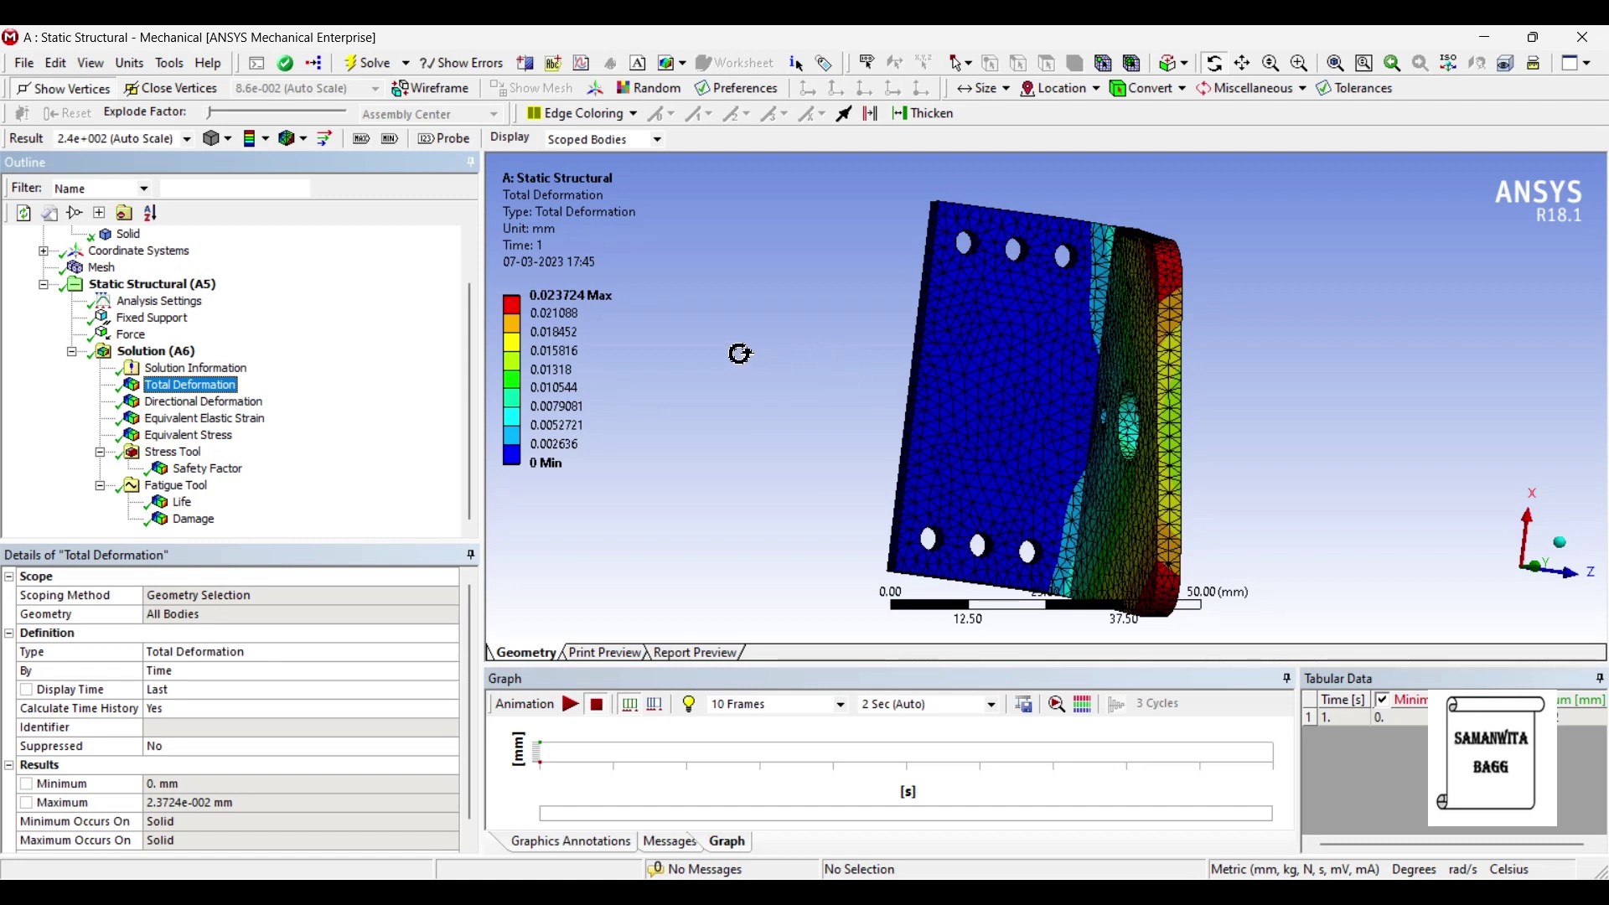
scroll(287, 337, "up", 1)
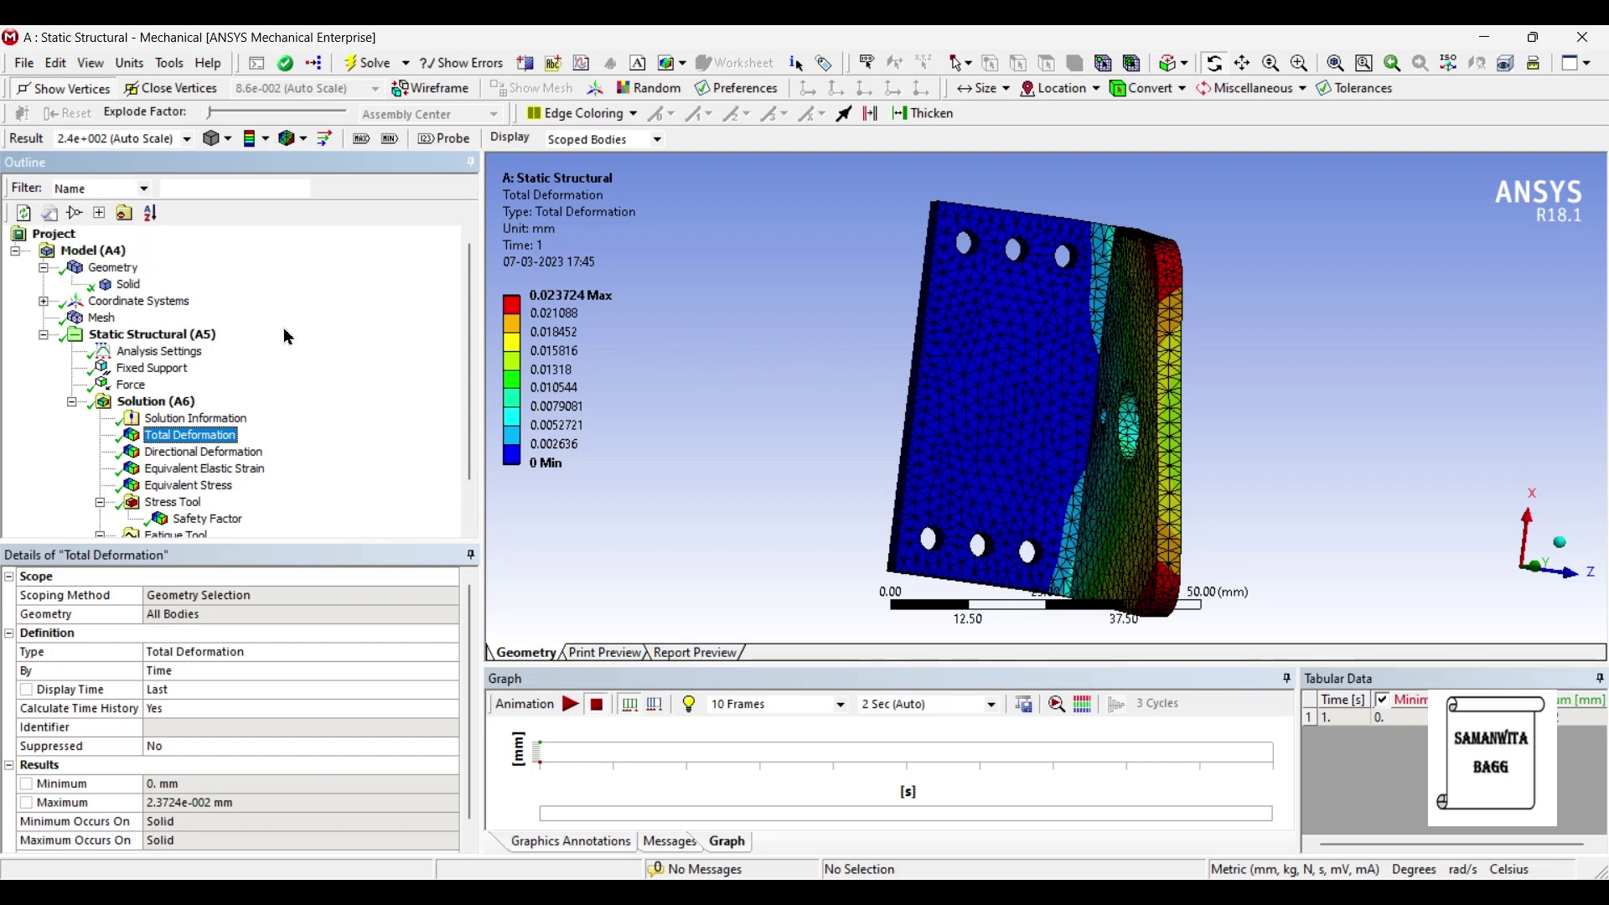